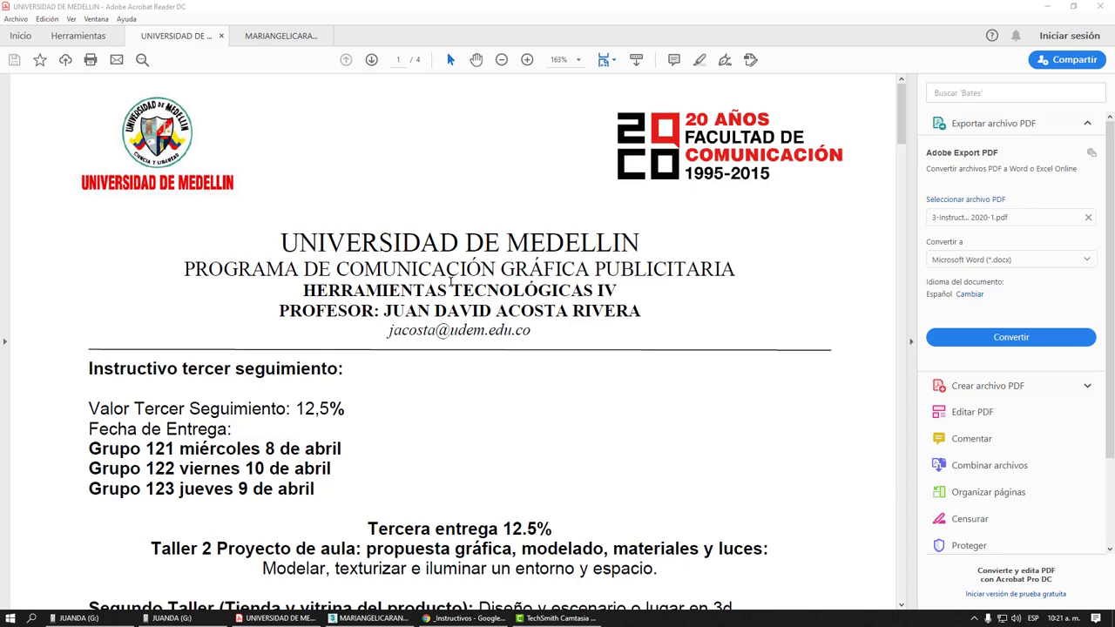
# Step: Read the PDF's group due dates, marking the Grupo 121 line, then maximize the Hangouts browser window
pyautogui.scroll(-2, 503, 251)
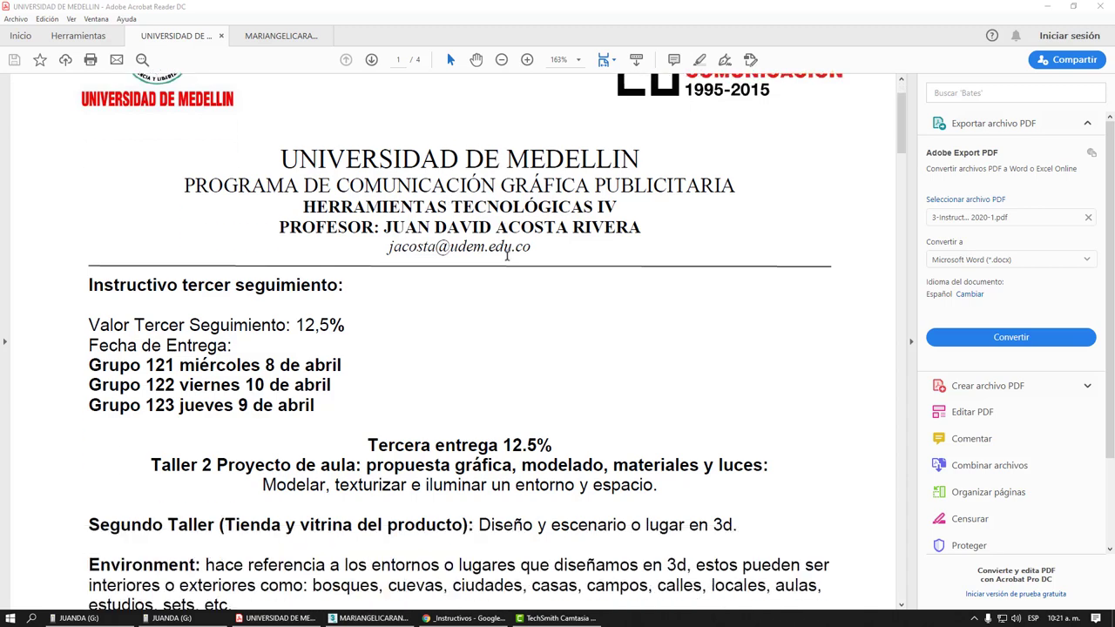
pyautogui.scroll(2, 514, 261)
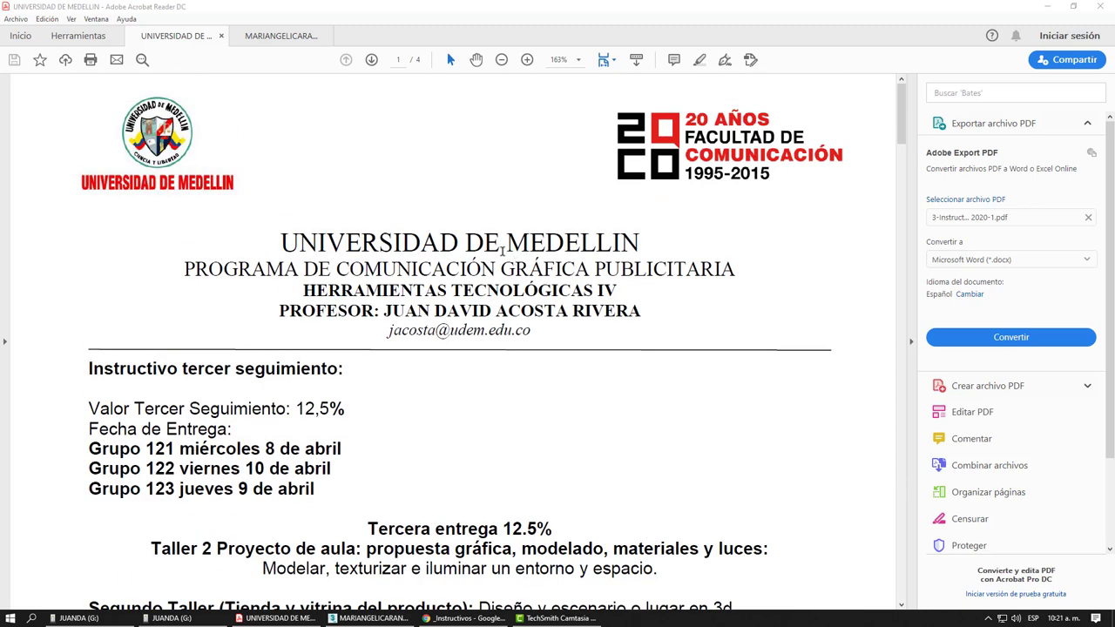
pyautogui.scroll(-1, 281, 361)
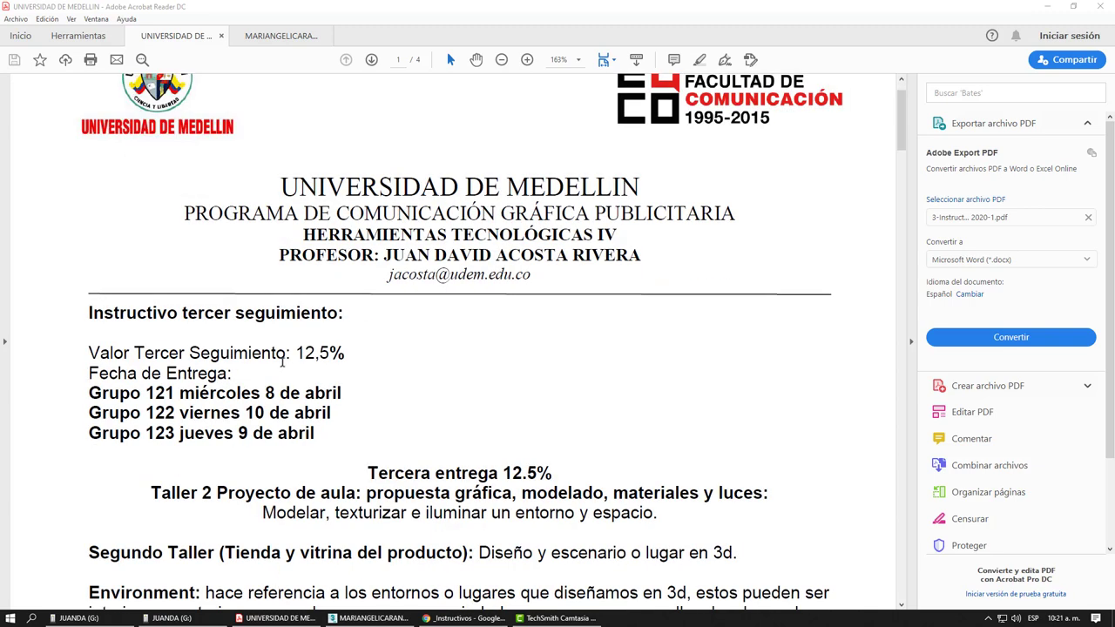
pyautogui.moveTo(91, 396); pyautogui.dragTo(261, 396)
pyautogui.click(324, 447)
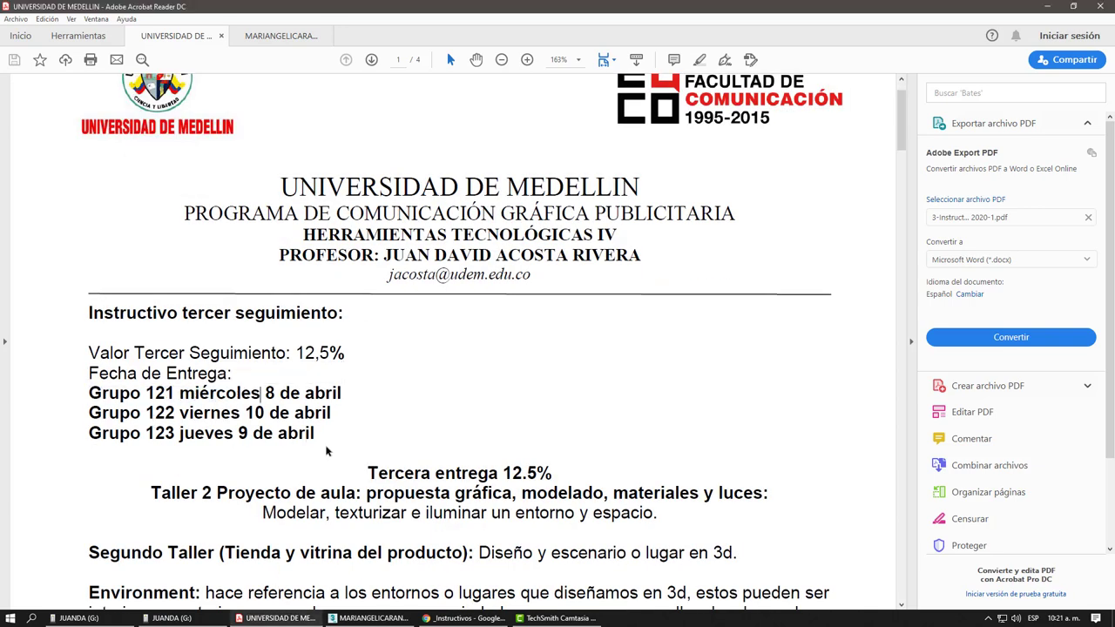
pyautogui.scroll(-1, 375, 410)
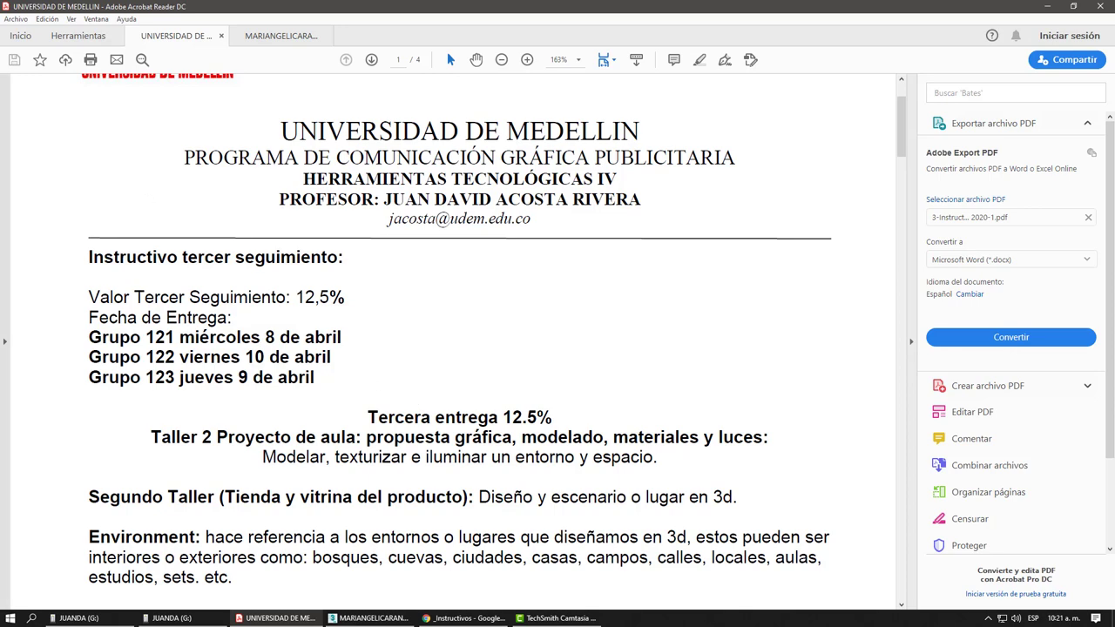
pyautogui.click(466, 618)
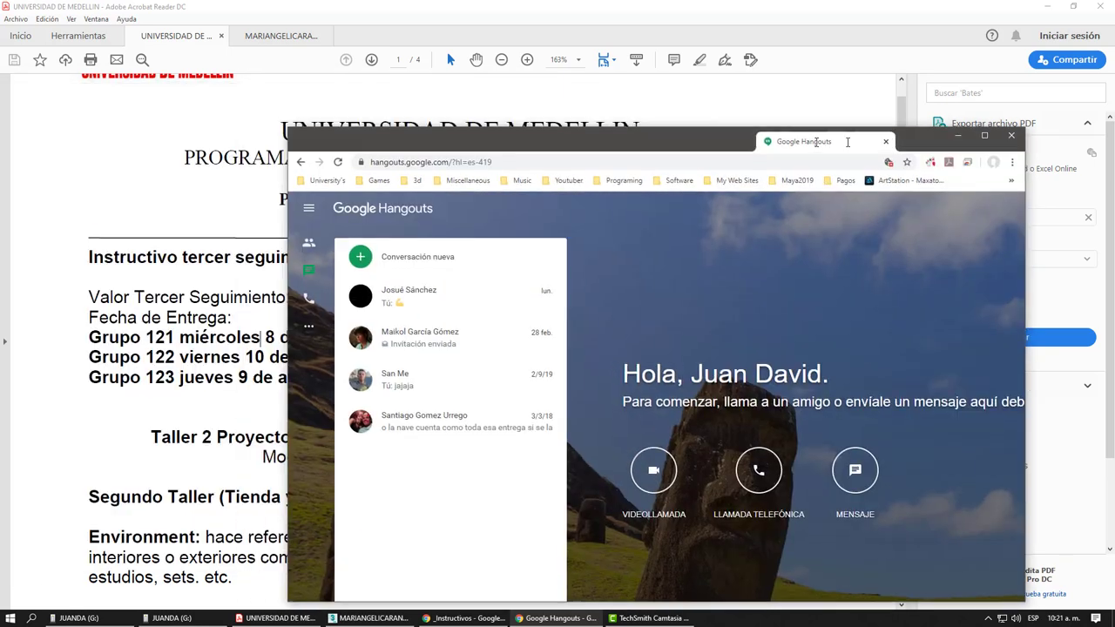
pyautogui.doubleClick(838, 130)
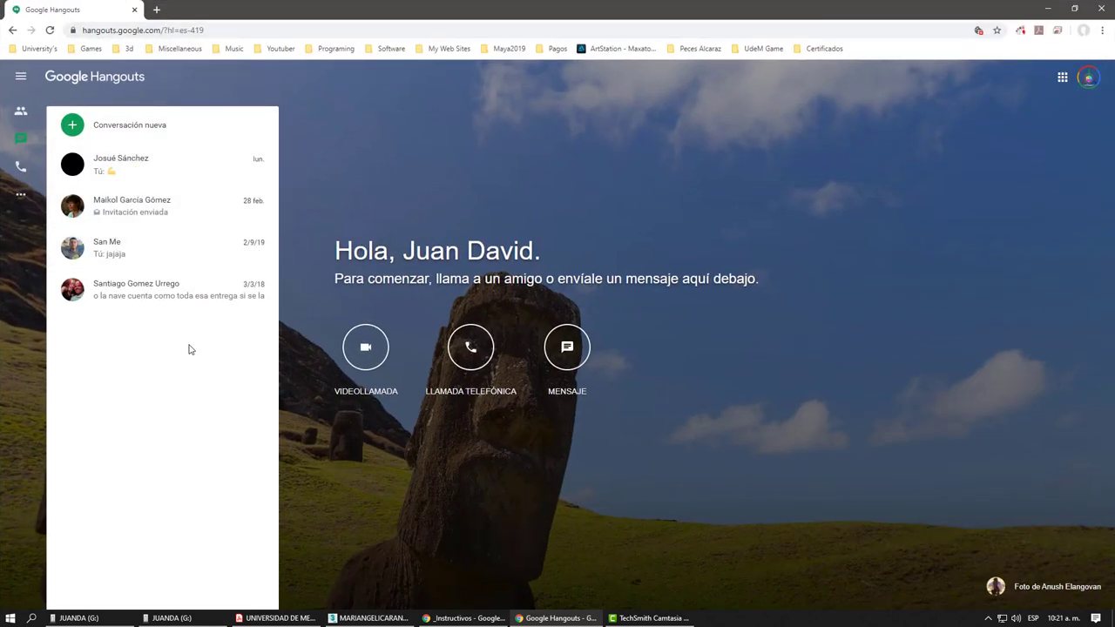
# Step: Open Gmail in a new browser tab by searching 'gmail'
pyautogui.click(158, 10)
pyautogui.write('g')
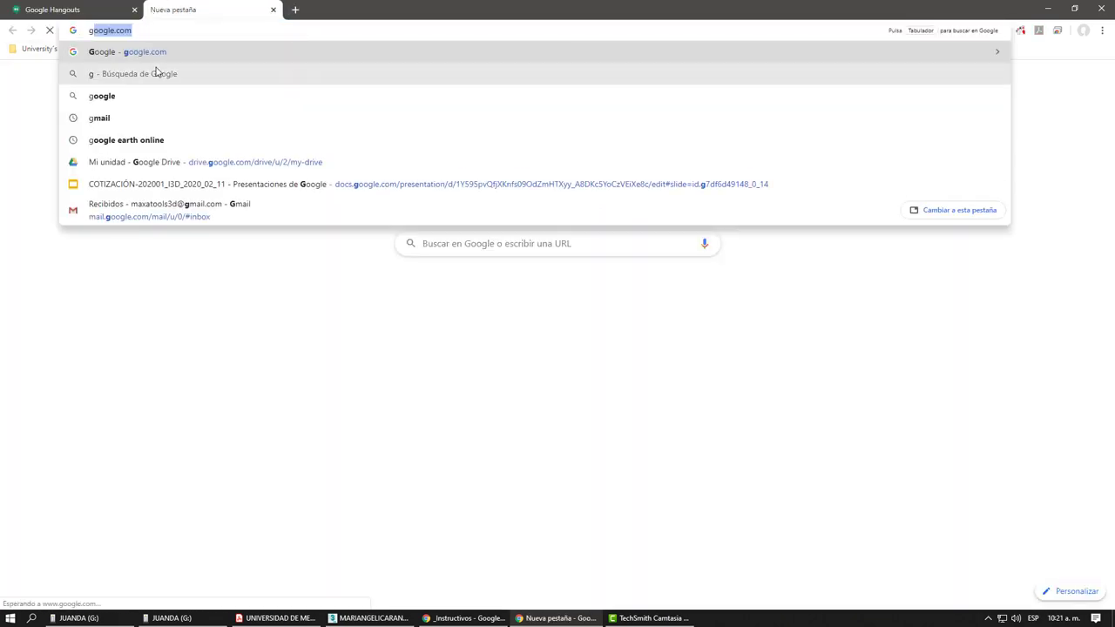
pyautogui.write('mail')
pyautogui.press('Return')
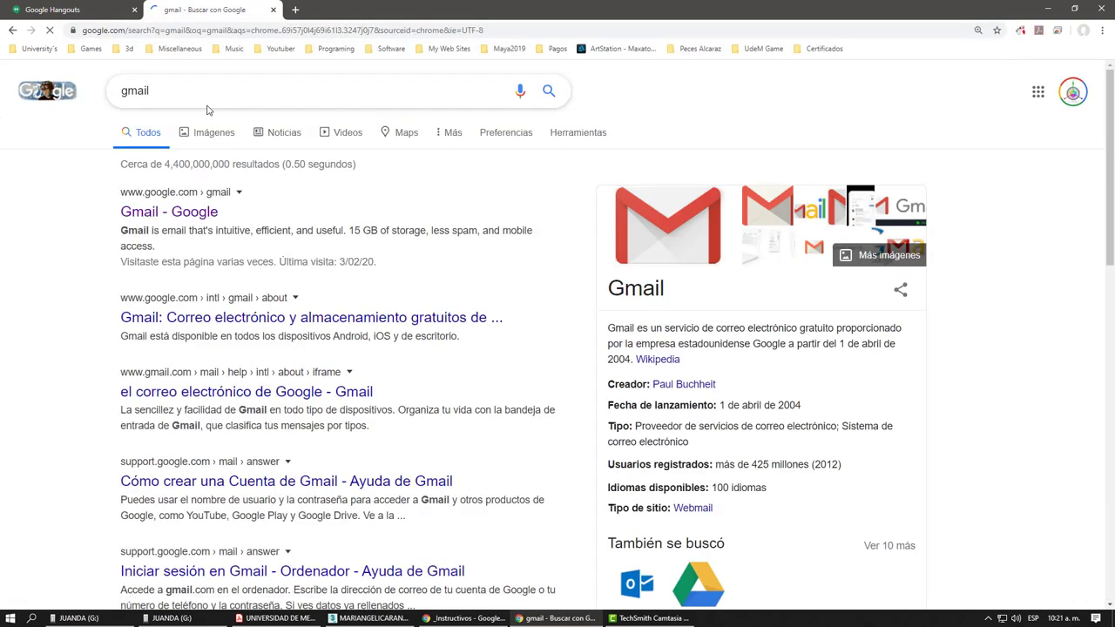
pyautogui.click(226, 223)
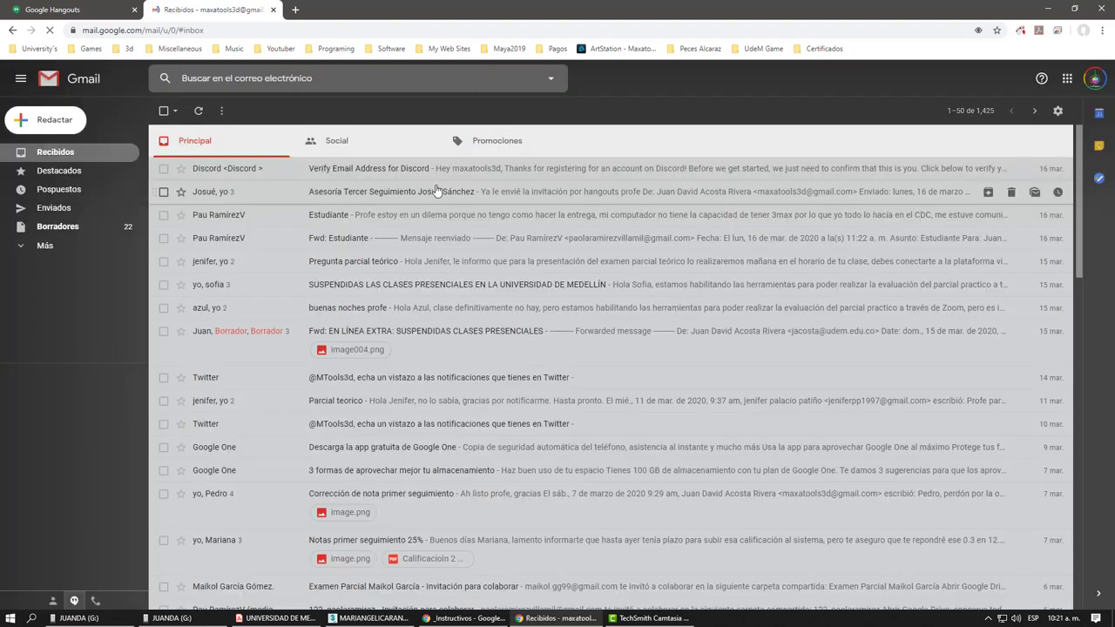
# Step: Show Gmail's extra folders, check the Hangouts status settings, and detach Hangouts into its own window
pyautogui.click(31, 245)
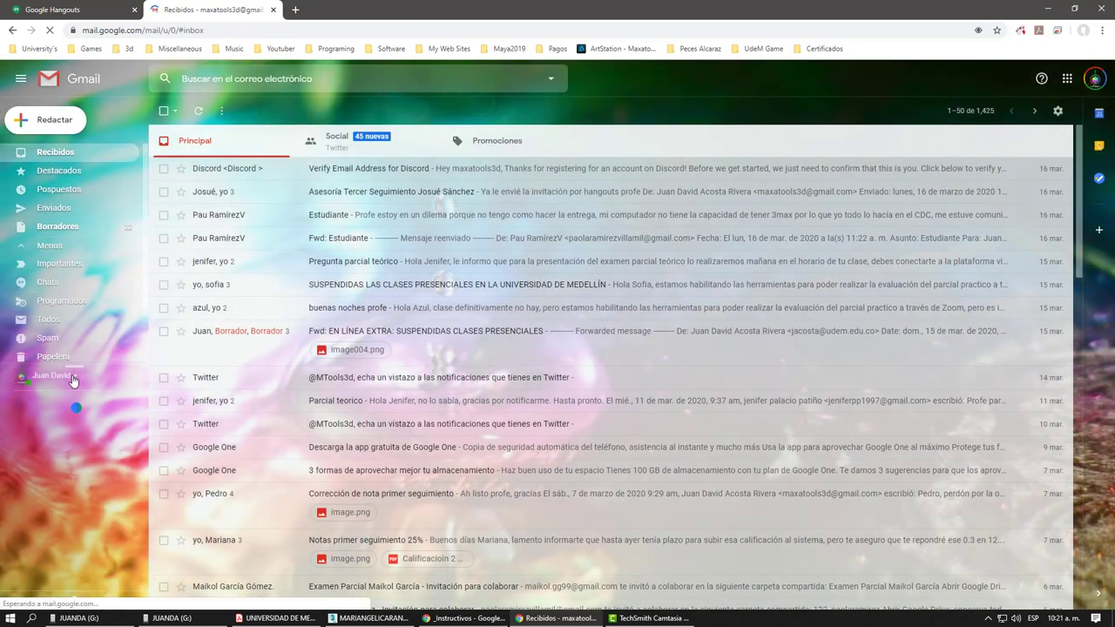
pyautogui.click(74, 377)
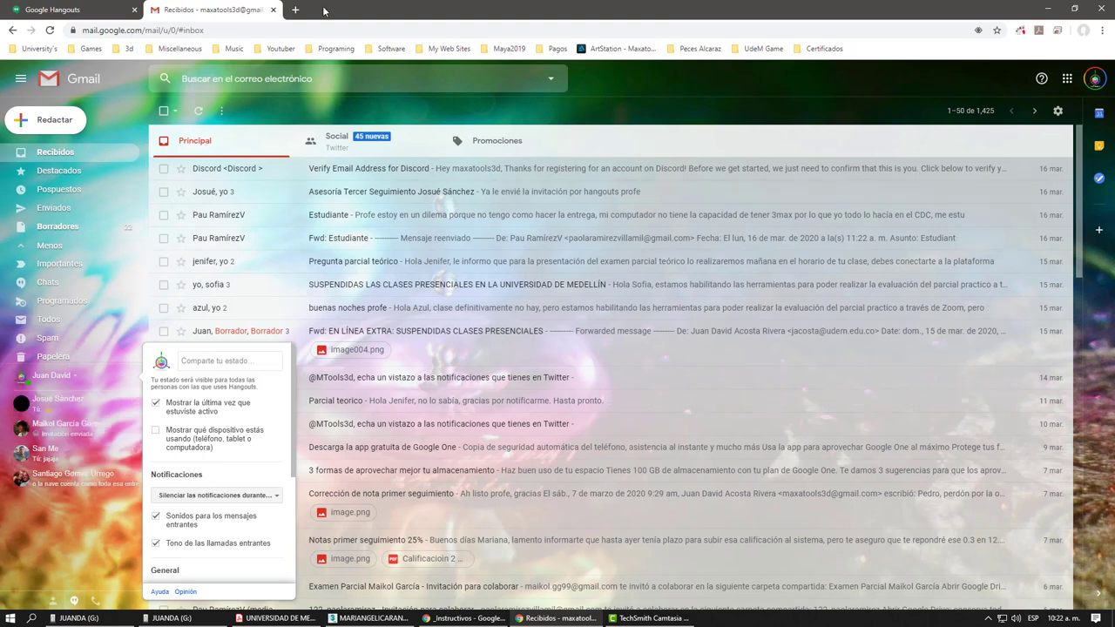
pyautogui.click(79, 10)
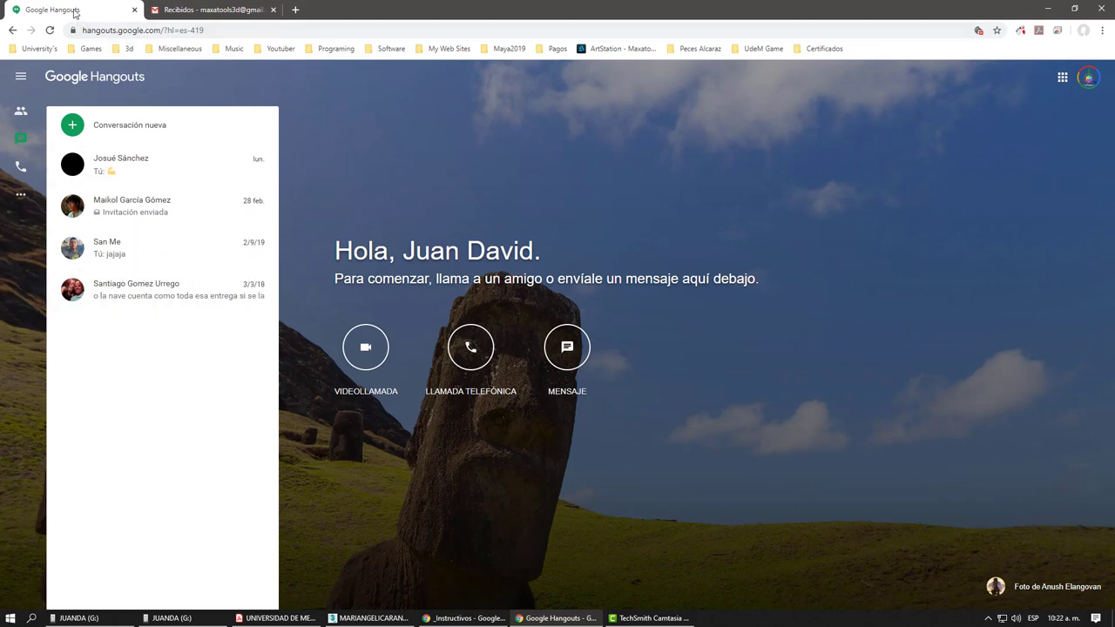
pyautogui.moveTo(75, 11); pyautogui.dragTo(174, 105)
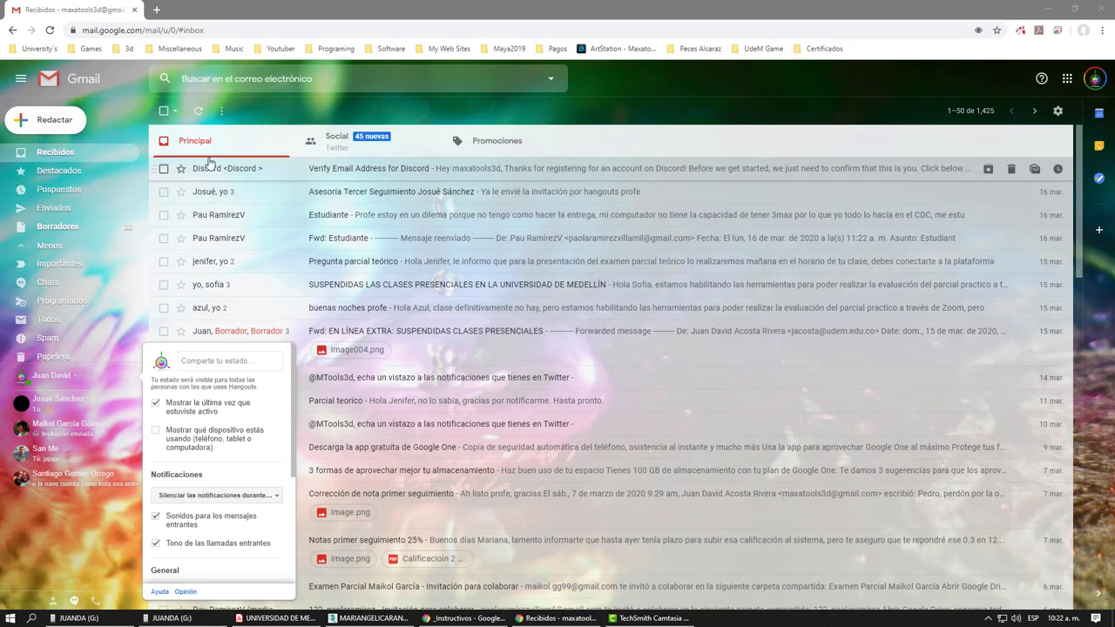
pyautogui.click(250, 102)
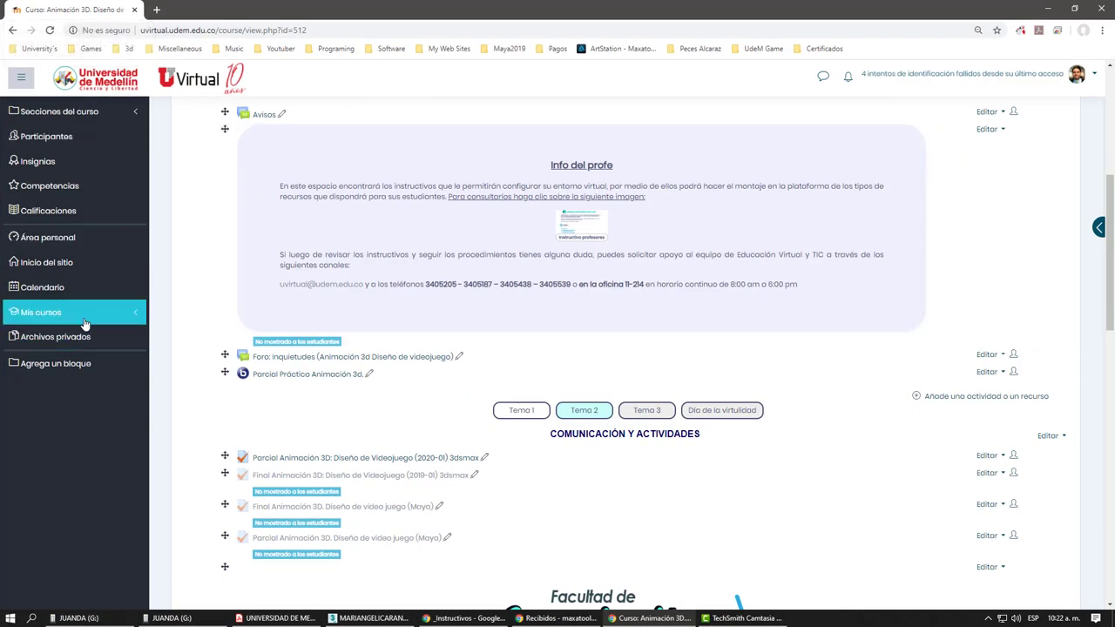
# Step: Open the Herramientas IV course from Mis cursos and scroll through its page
pyautogui.click(96, 312)
pyautogui.click(115, 393)
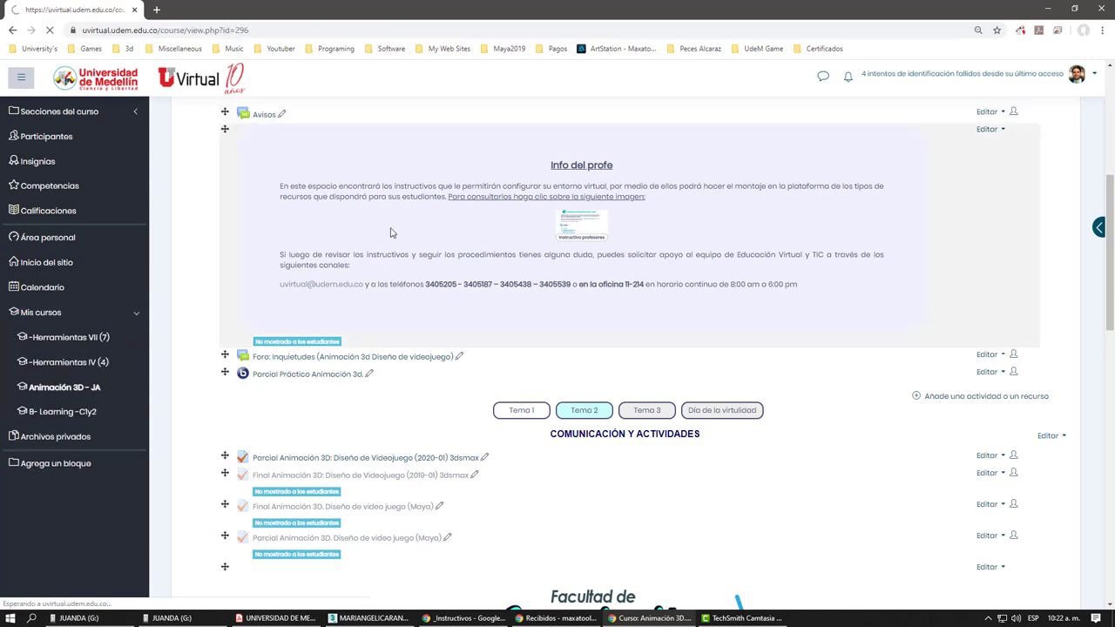
pyautogui.scroll(-3, 456, 241)
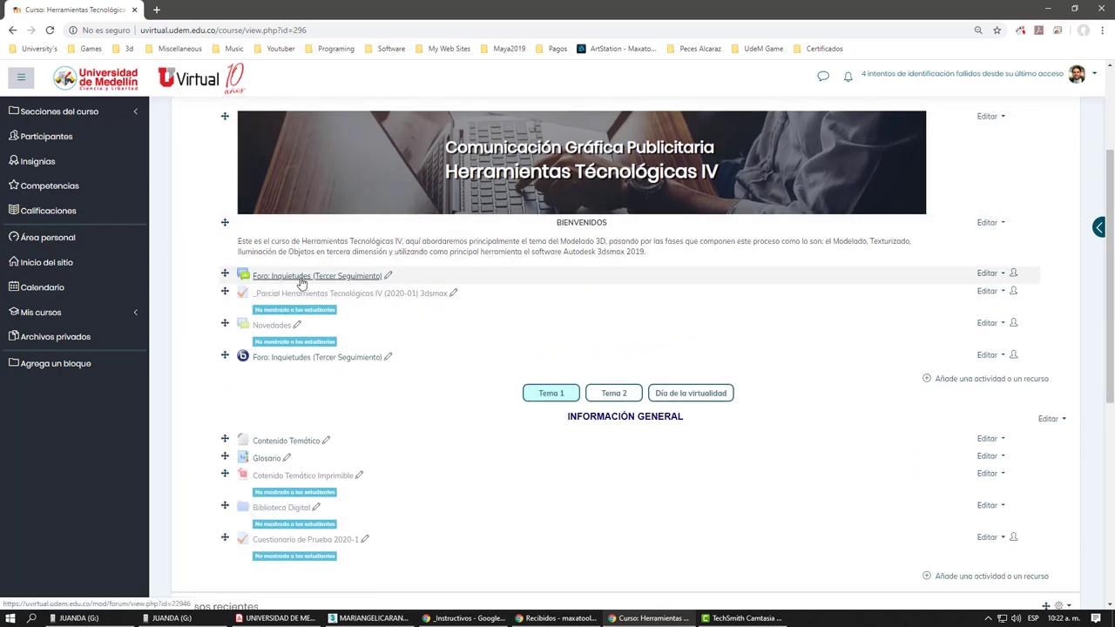
pyautogui.scroll(3, 448, 304)
pyautogui.scroll(-3, 497, 449)
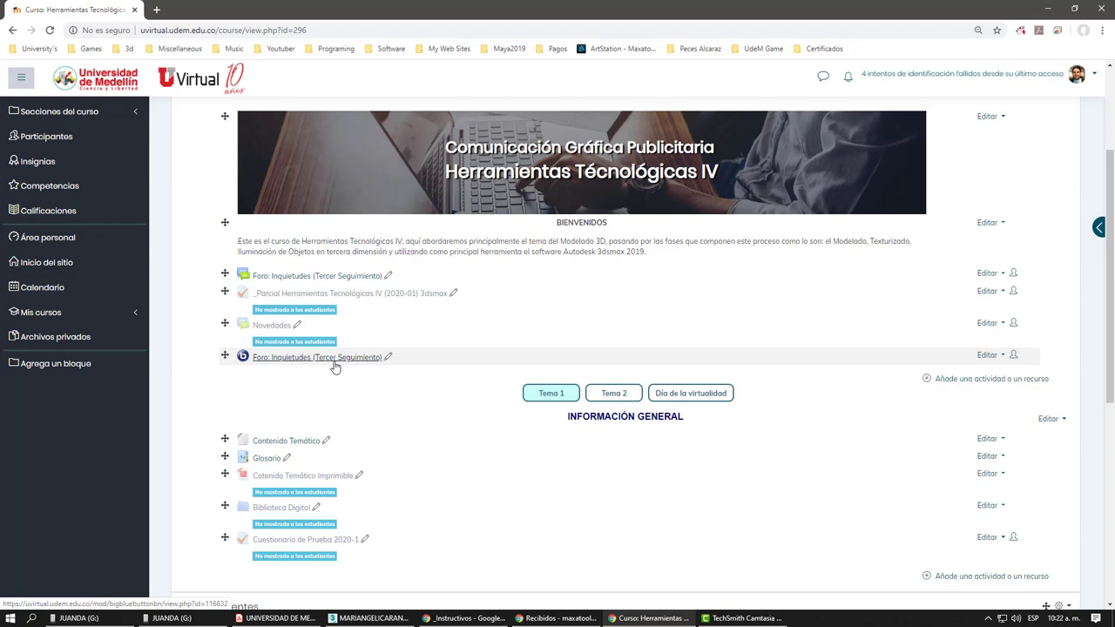
# Step: Finish reviewing the course contents, then move its window aside to reveal Gmail
pyautogui.scroll(2, 381, 348)
pyautogui.scroll(-1, 381, 348)
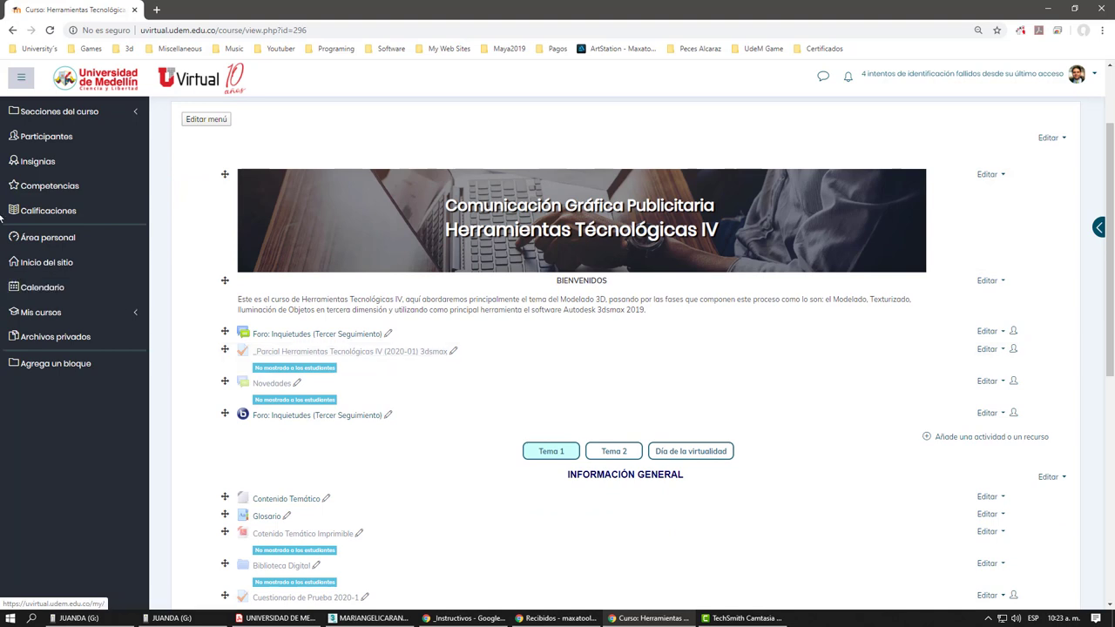
pyautogui.press('F10')
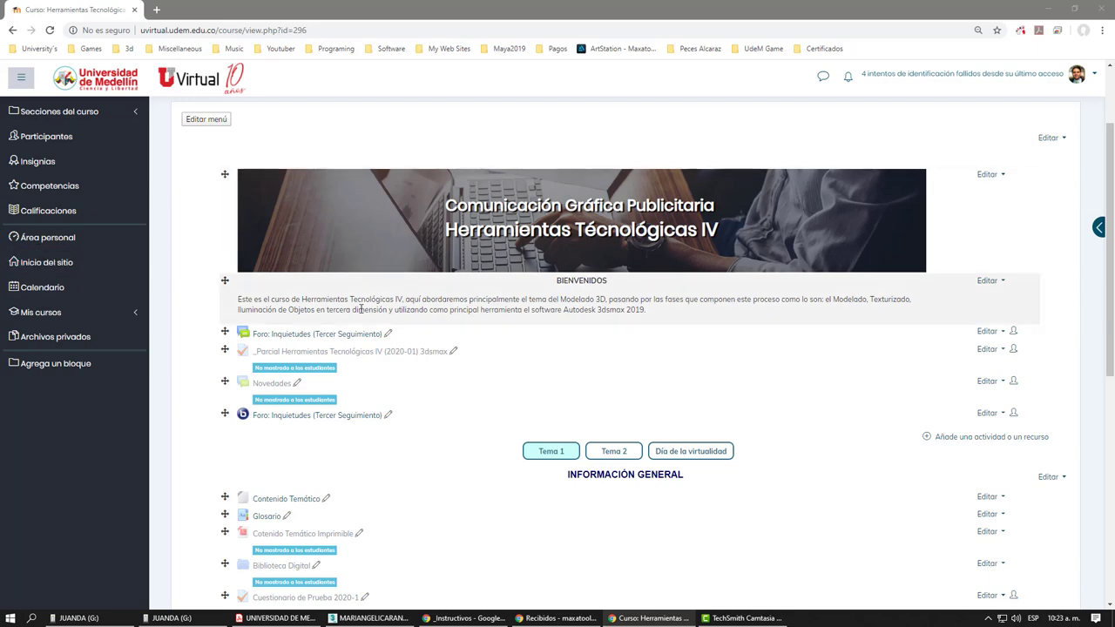
pyautogui.scroll(-3, 550, 331)
pyautogui.scroll(4, 547, 323)
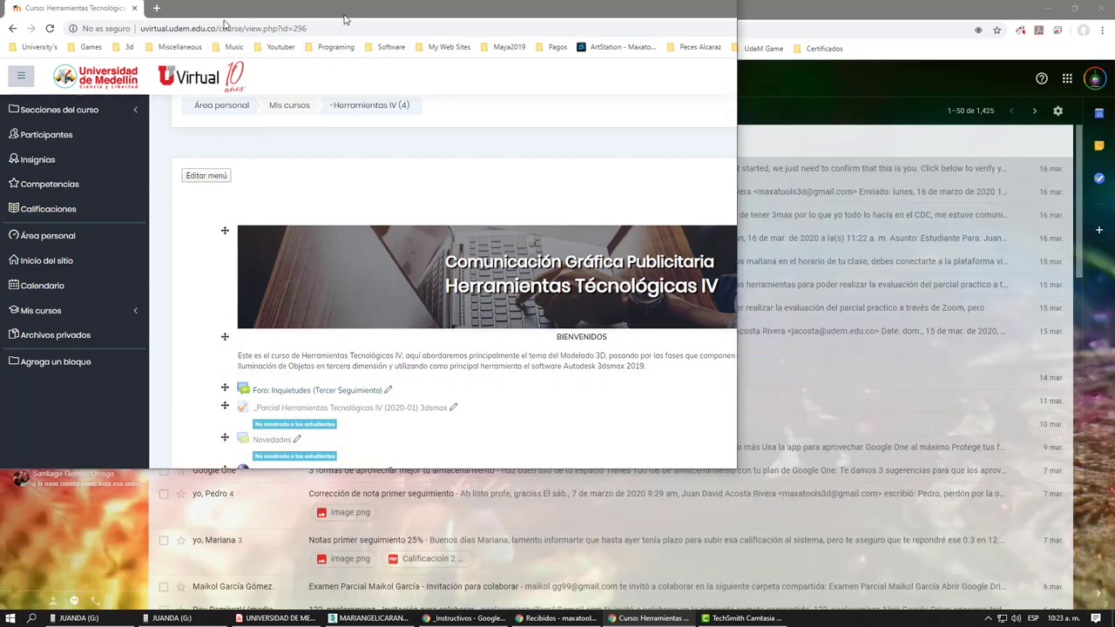
pyautogui.moveTo(360, 24); pyautogui.dragTo(0, 78)
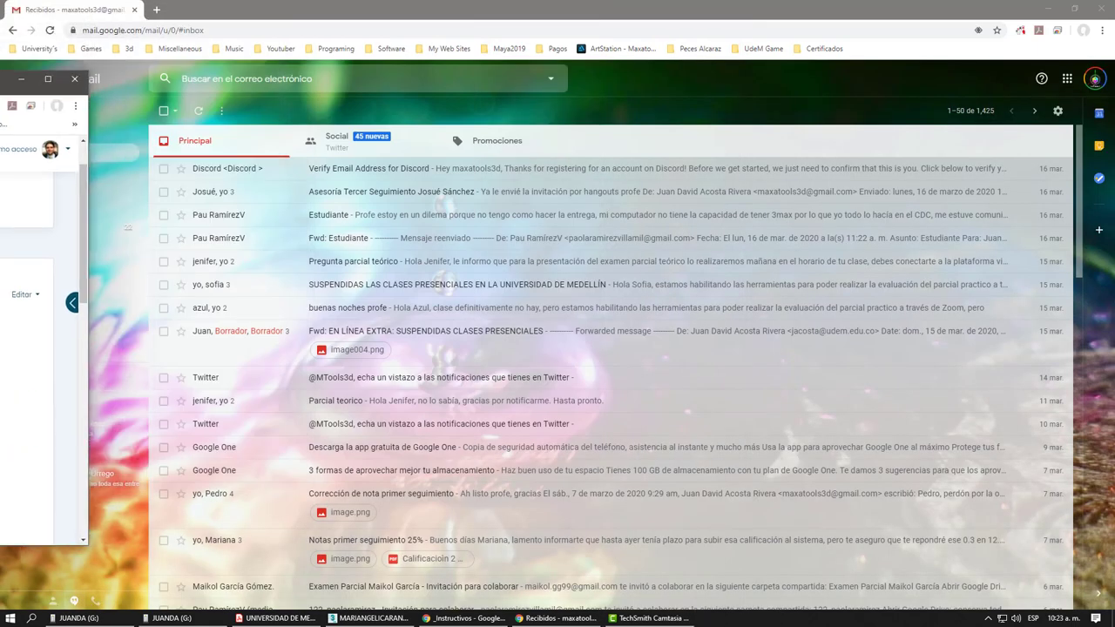
# Step: Minimize the course window and mark the group 121 and 123 dates, like miércoles 8 de abril, in the PDF
pyautogui.press('super+Down')
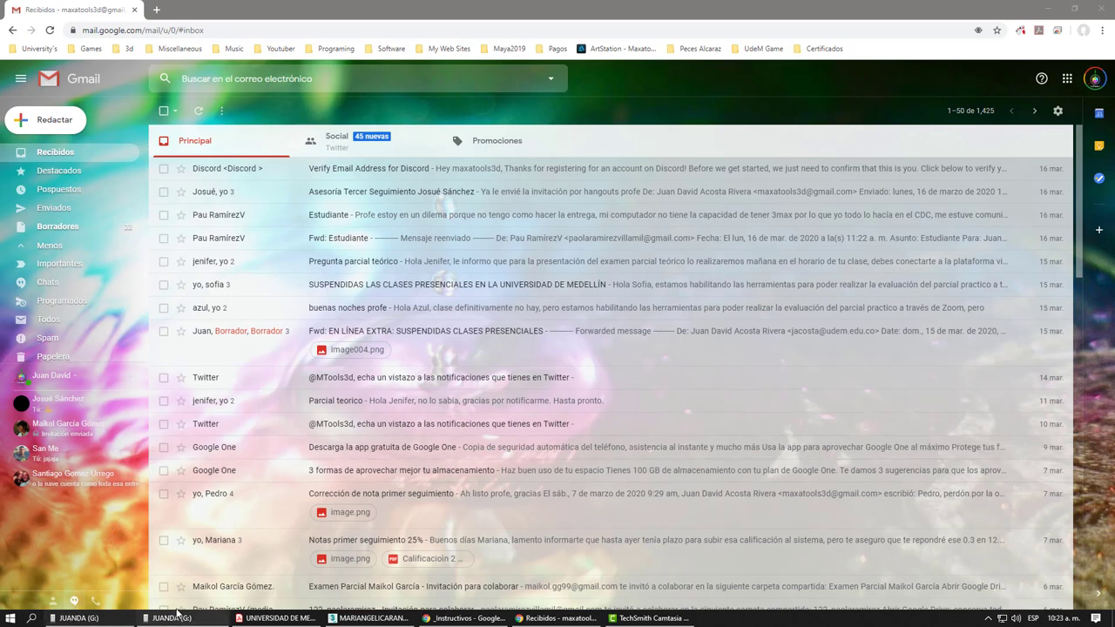
pyautogui.click(259, 620)
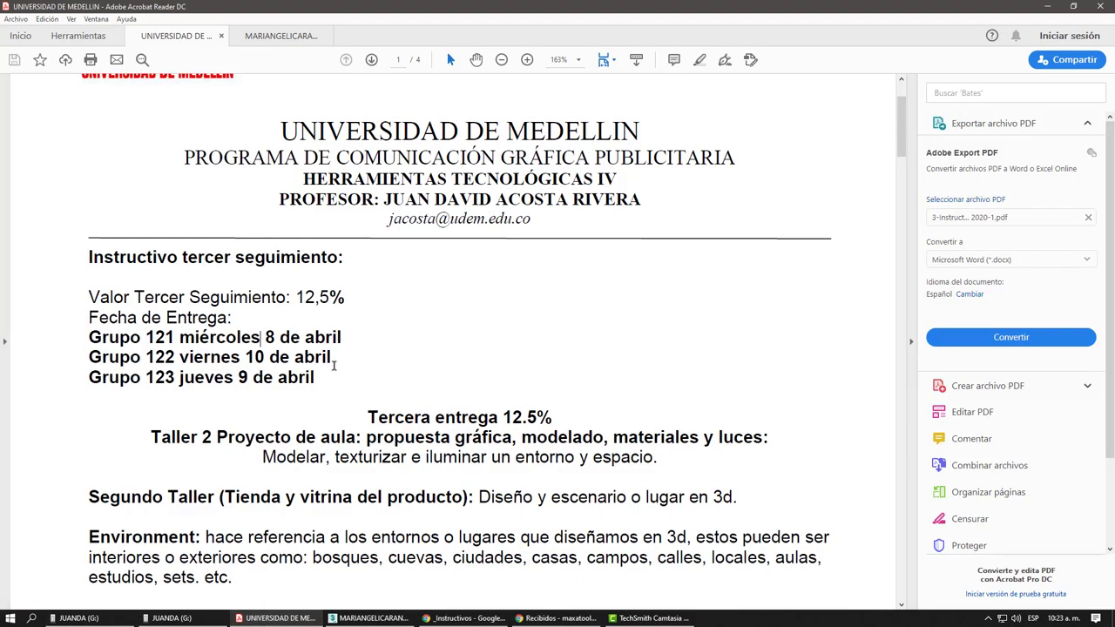
pyautogui.moveTo(342, 337); pyautogui.dragTo(179, 337)
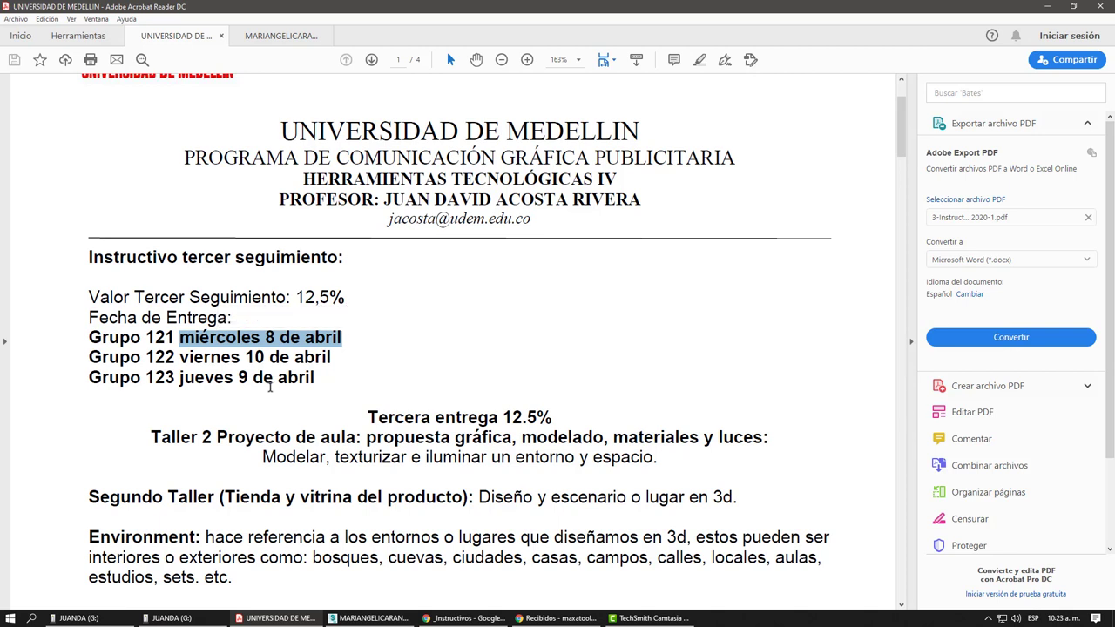
pyautogui.moveTo(315, 377); pyautogui.dragTo(180, 377)
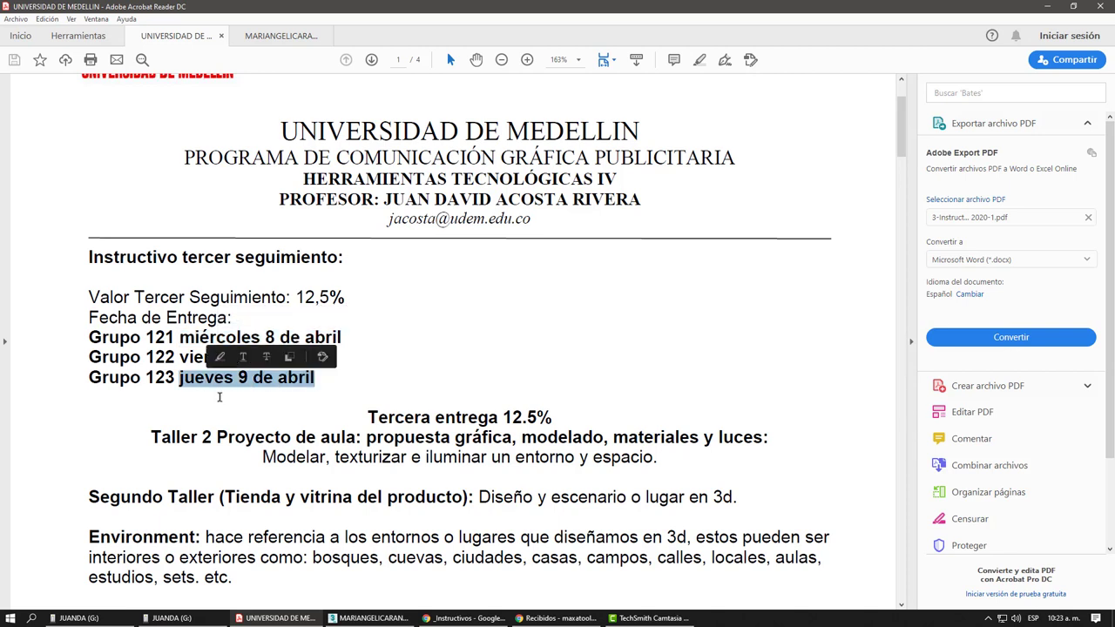
pyautogui.click(276, 438)
pyautogui.scroll(-1, 339, 436)
pyautogui.scroll(-2, 339, 435)
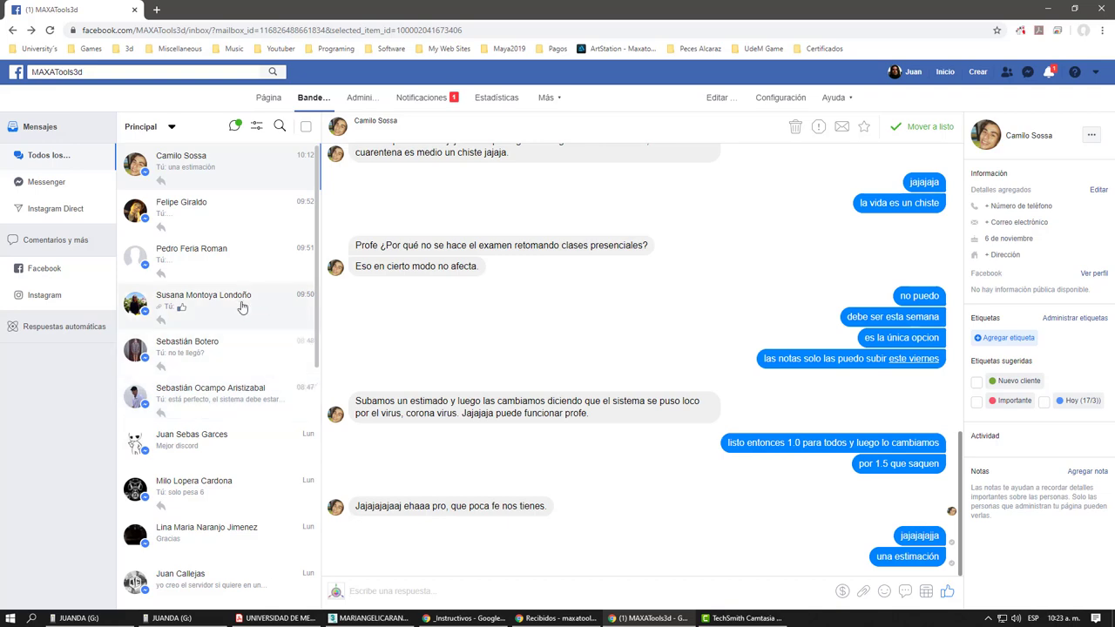
# Step: Open the student's Facebook conversation, scroll through the KFC storefront photos, and return to the PDF
pyautogui.click(247, 397)
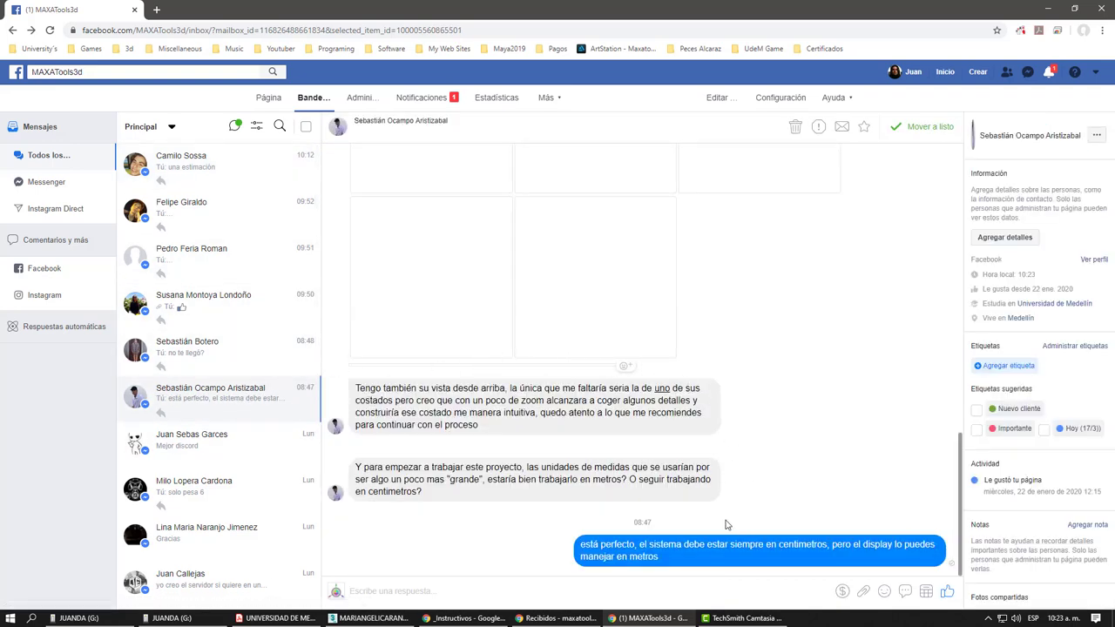
pyautogui.scroll(1, 662, 427)
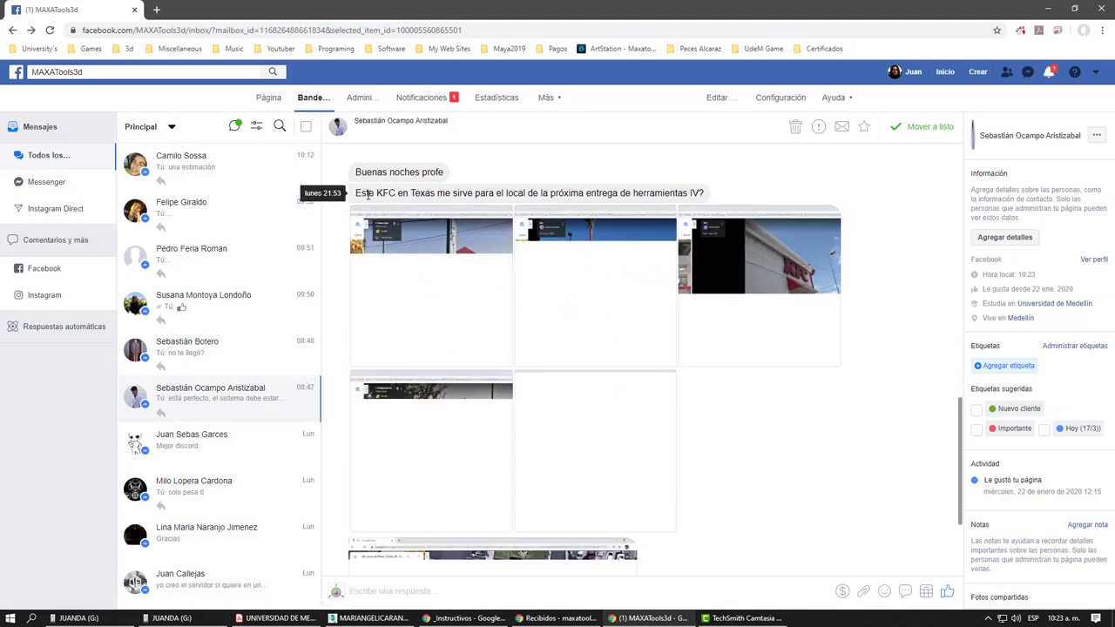
pyautogui.scroll(-1, 484, 298)
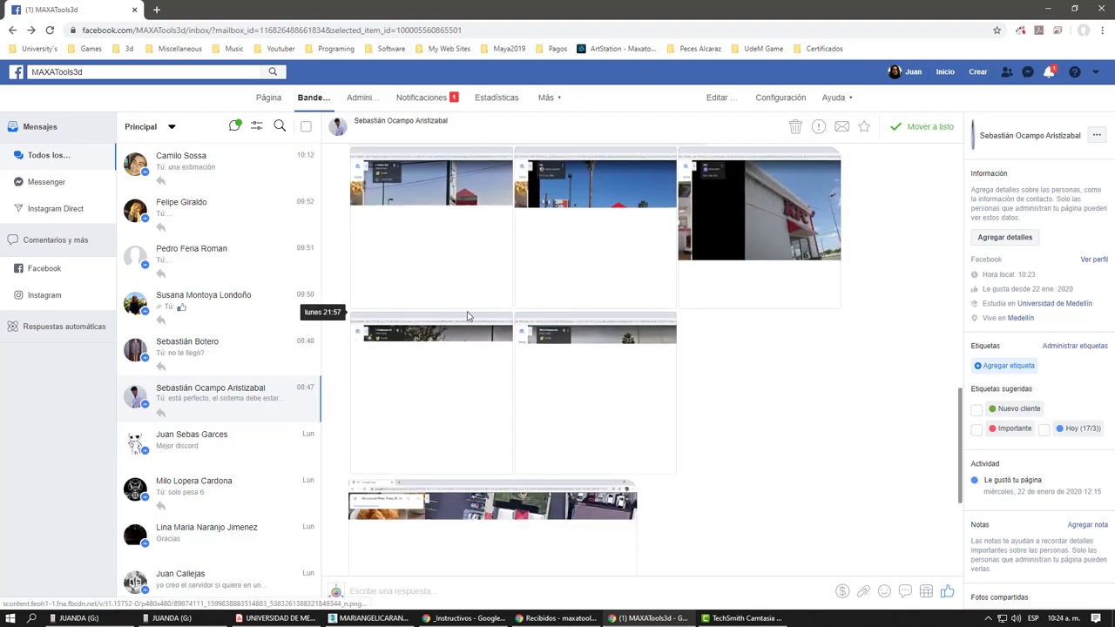
pyautogui.scroll(-1, 528, 268)
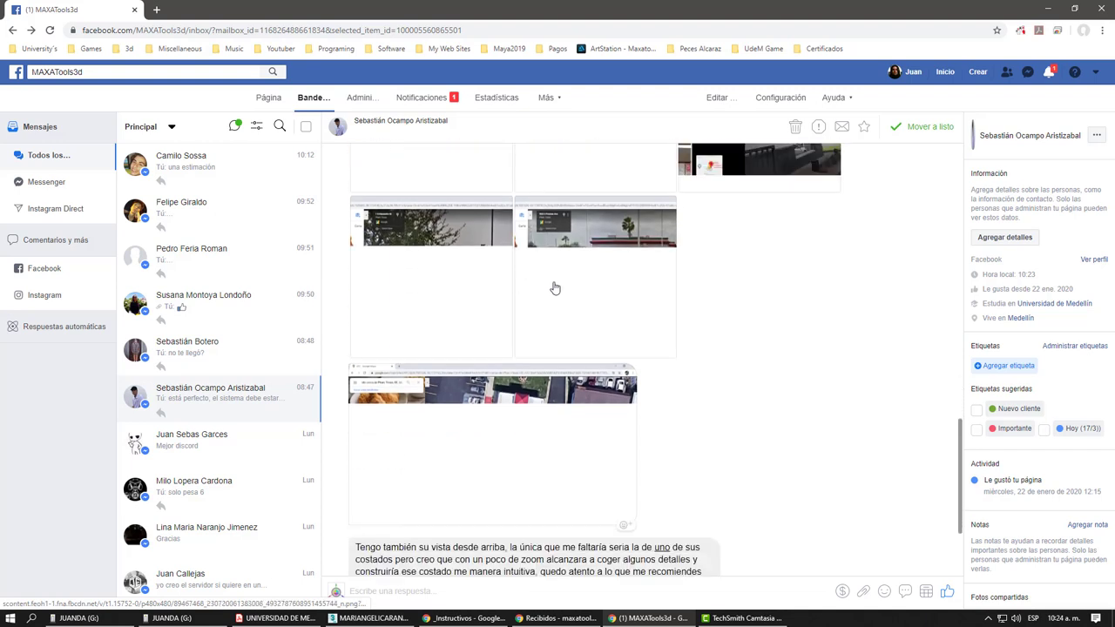
pyautogui.scroll(1, 561, 296)
pyautogui.scroll(1, 568, 301)
pyautogui.scroll(1, 571, 302)
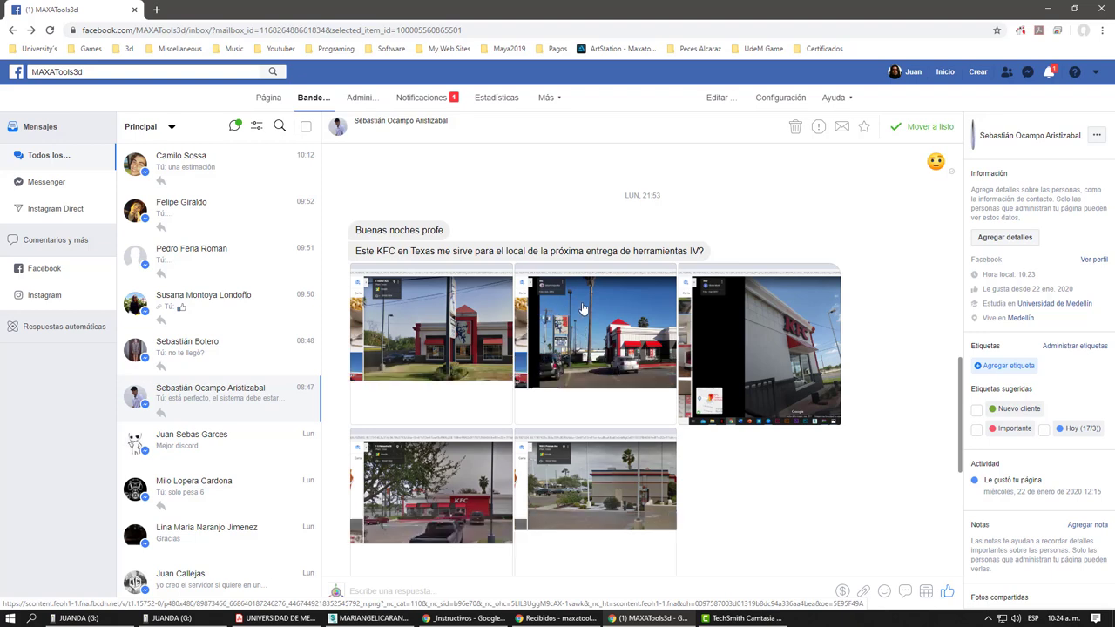
pyautogui.scroll(-1, 582, 327)
pyautogui.scroll(-1, 582, 307)
pyautogui.scroll(-1, 582, 307)
pyautogui.scroll(-1, 583, 307)
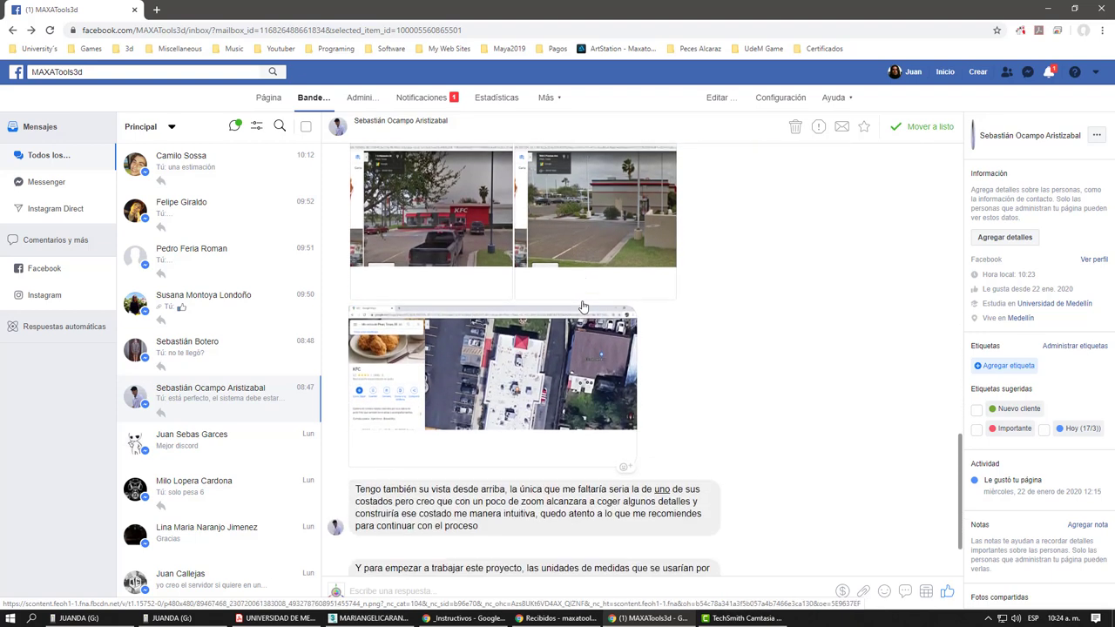
pyautogui.scroll(-1, 584, 306)
pyautogui.scroll(1, 583, 306)
pyautogui.scroll(3, 540, 301)
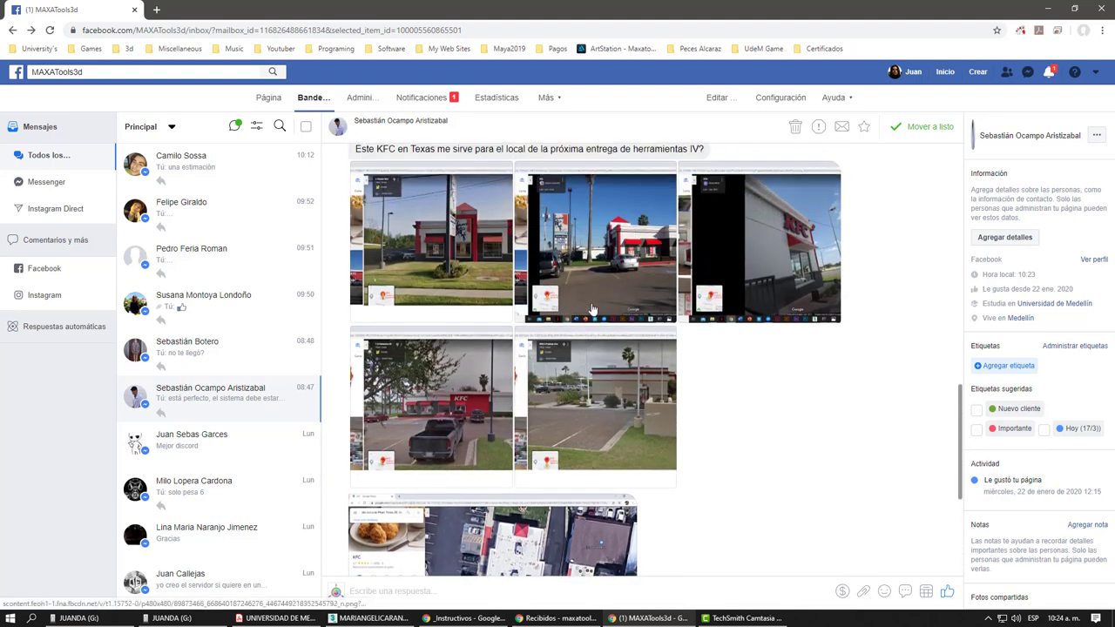
pyautogui.scroll(1, 490, 296)
pyautogui.scroll(-1, 558, 305)
pyautogui.scroll(-1, 575, 308)
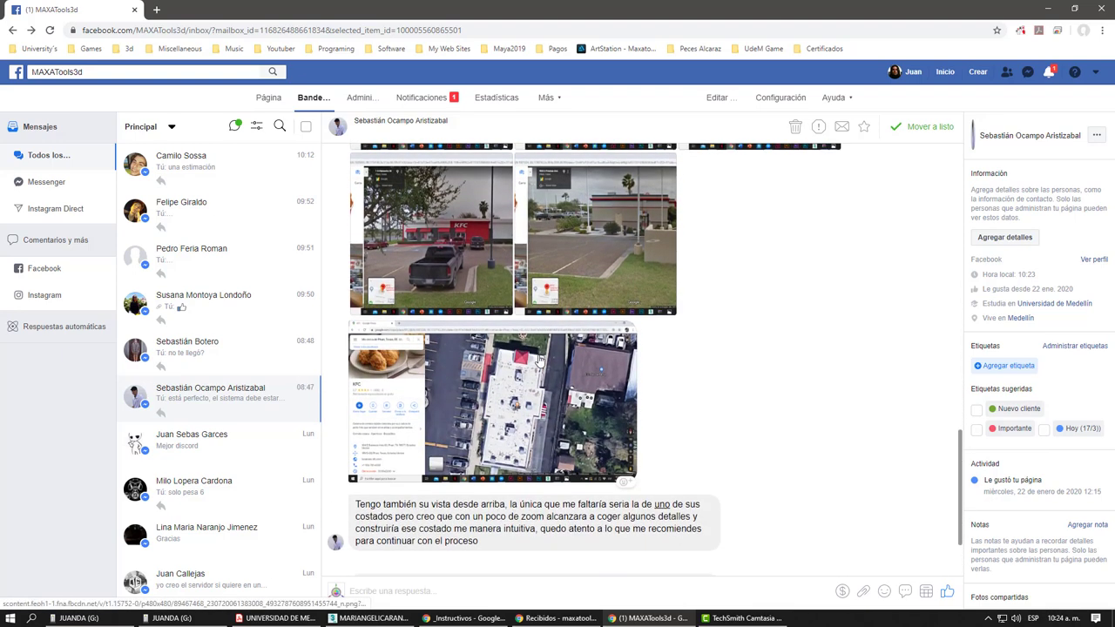
pyautogui.scroll(-1, 587, 310)
pyautogui.hotkey('alt', 'Tab')
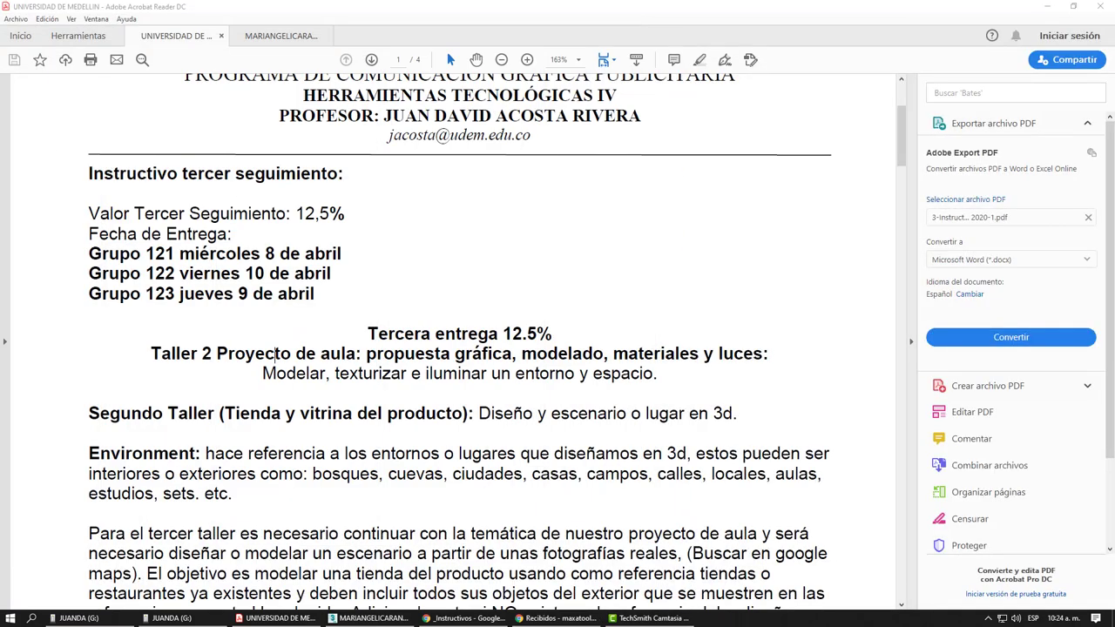
pyautogui.scroll(-1, 539, 371)
pyautogui.scroll(-1, 535, 323)
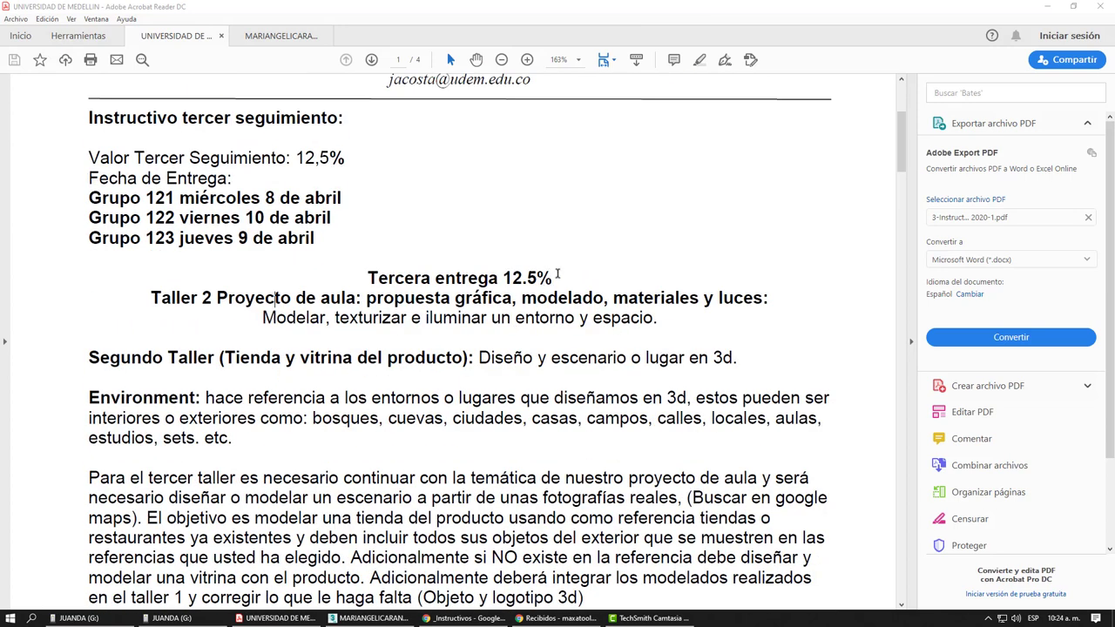
pyautogui.moveTo(558, 273); pyautogui.dragTo(495, 272)
pyautogui.click(461, 368)
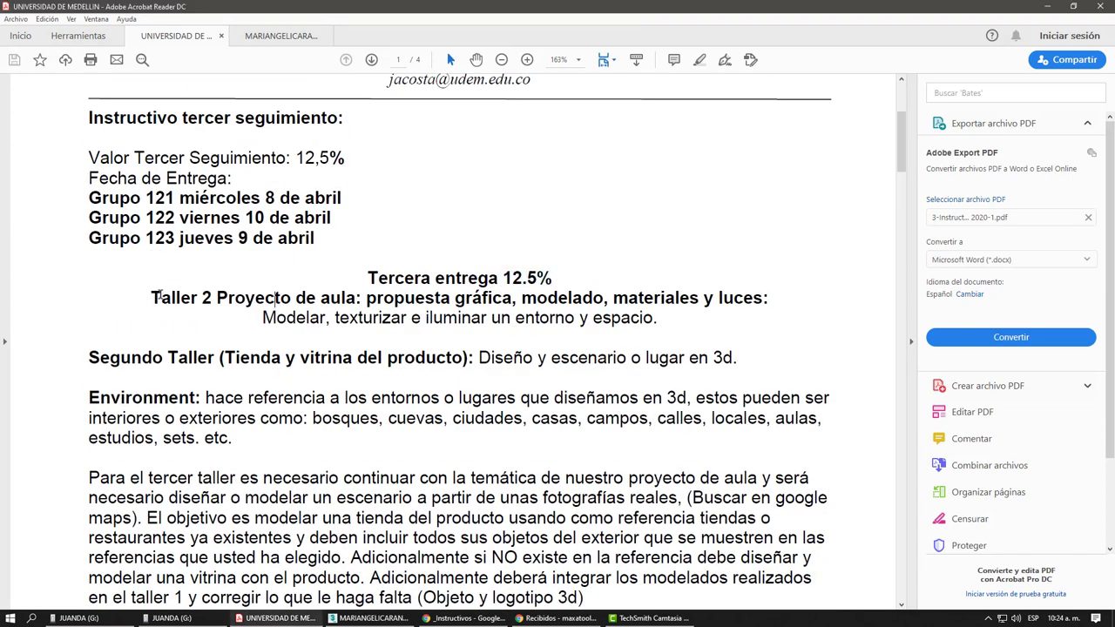
pyautogui.moveTo(158, 297); pyautogui.dragTo(292, 299)
pyautogui.click(209, 300)
pyautogui.moveTo(151, 297); pyautogui.dragTo(218, 301)
pyautogui.click(232, 302)
pyautogui.moveTo(89, 160); pyautogui.dragTo(231, 162)
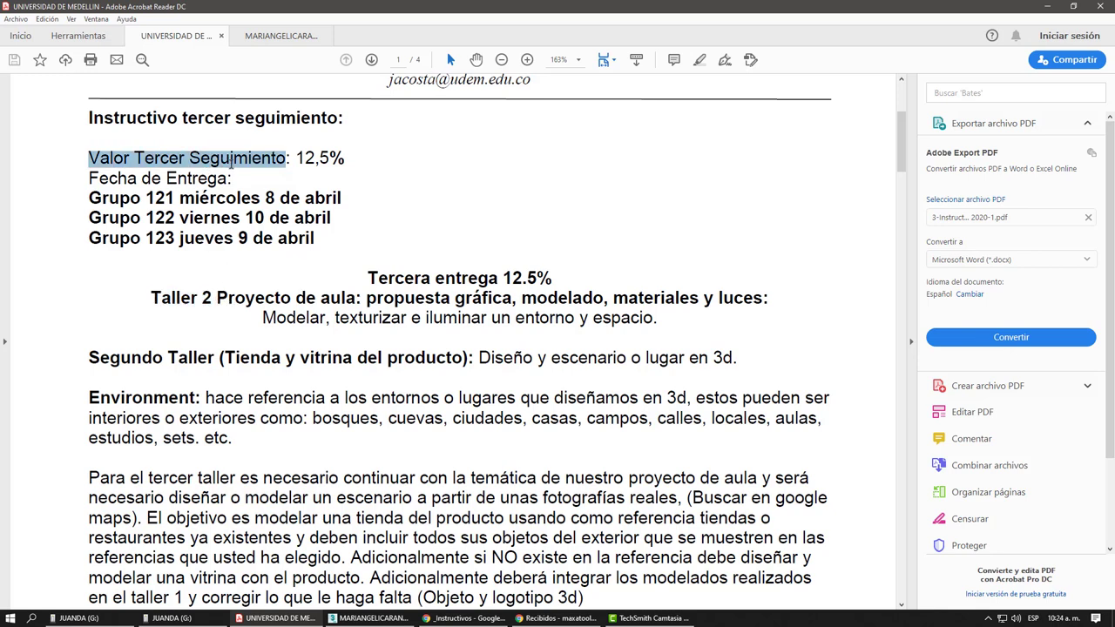
pyautogui.click(334, 324)
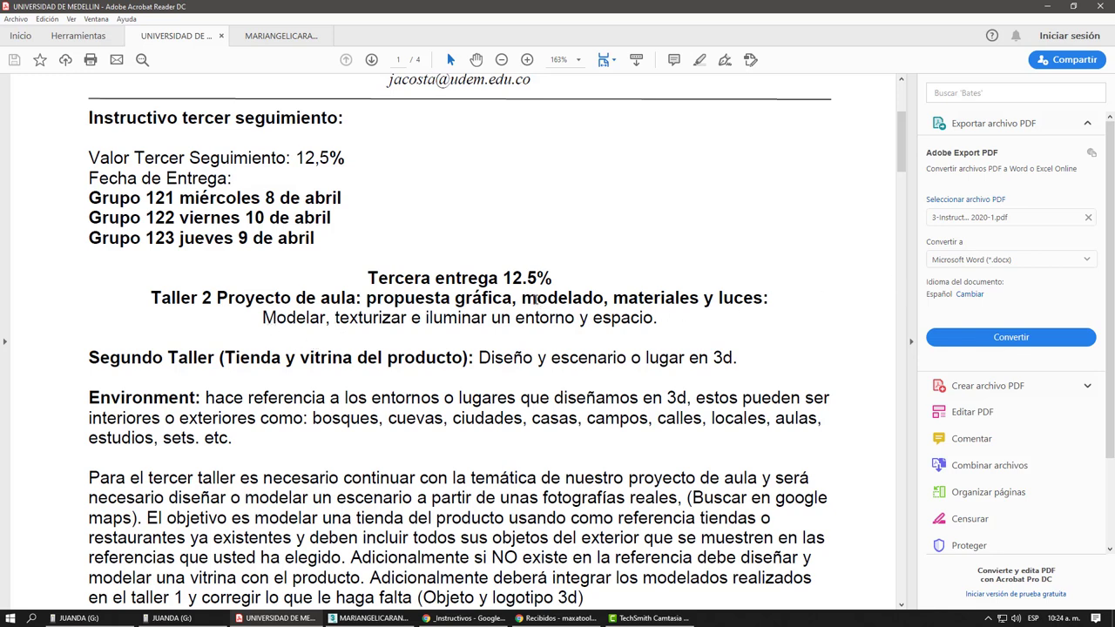
pyautogui.doubleClick(535, 299)
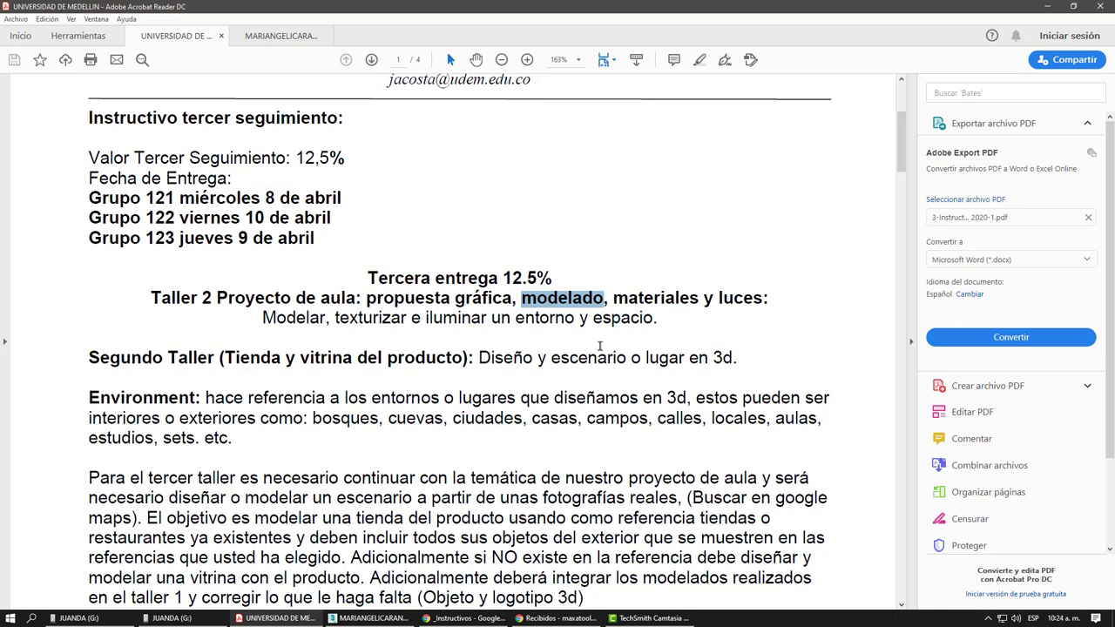
pyautogui.click(606, 328)
pyautogui.moveTo(614, 298); pyautogui.dragTo(698, 299)
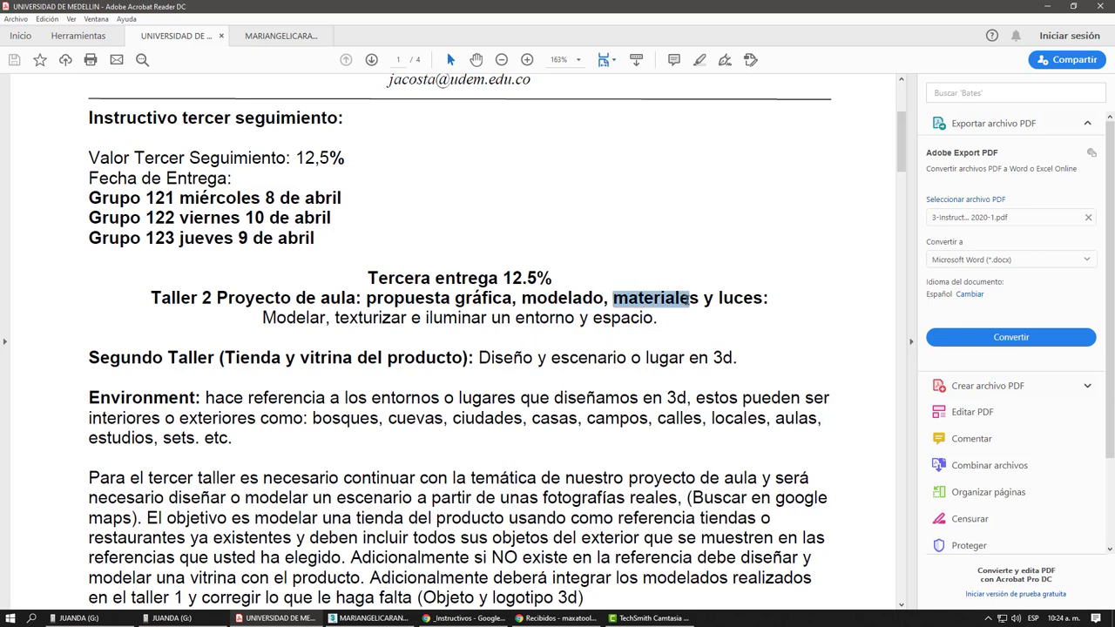
pyautogui.click(659, 357)
pyautogui.moveTo(718, 299); pyautogui.dragTo(764, 300)
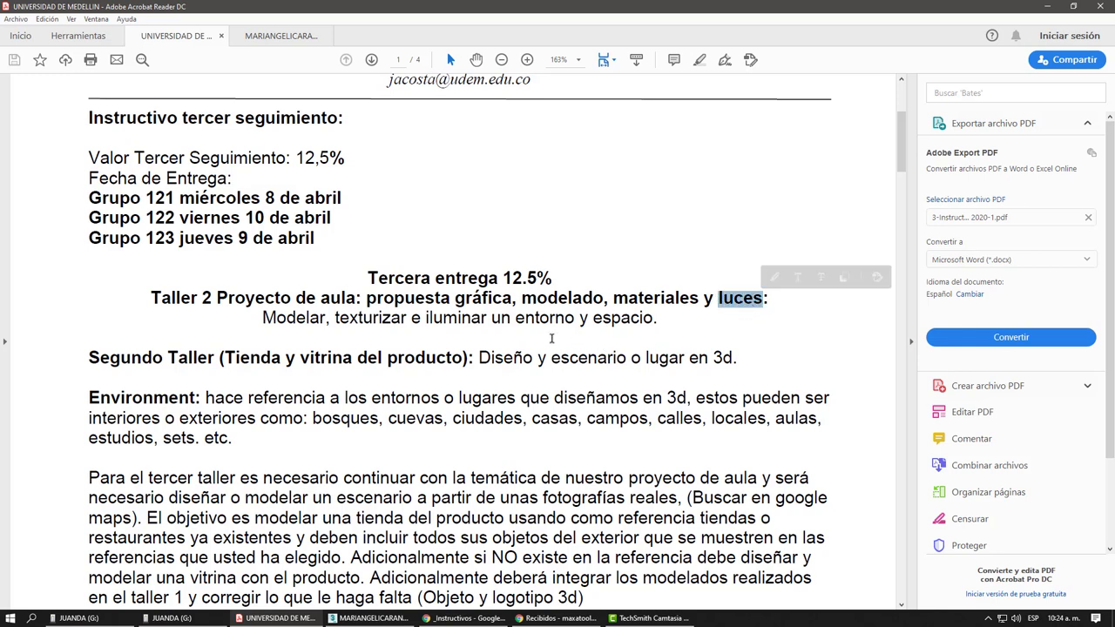
pyautogui.click(479, 344)
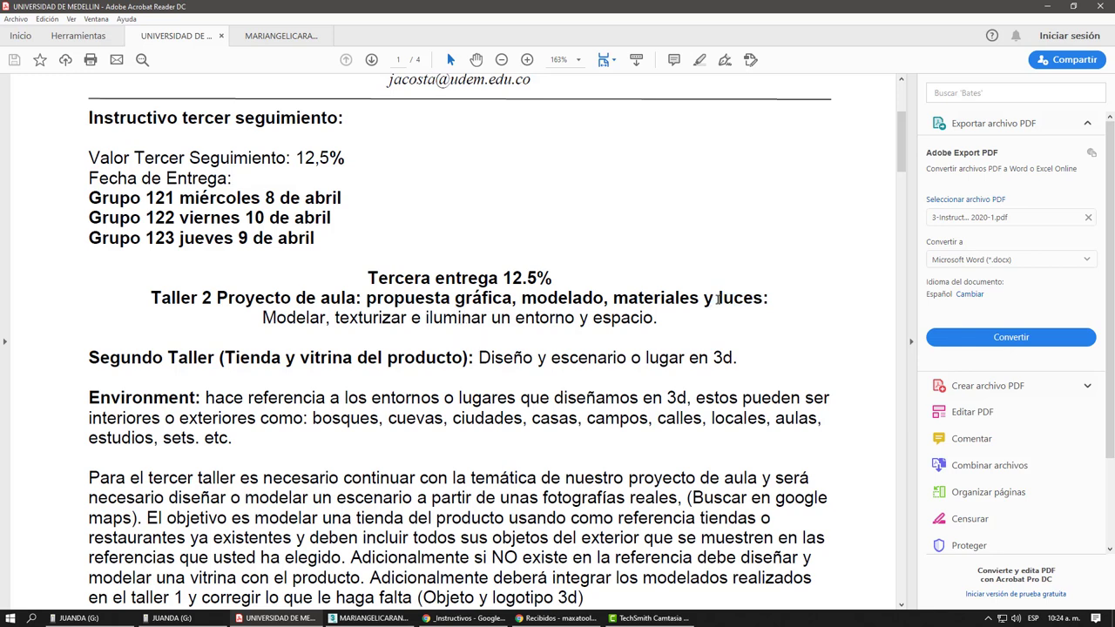
pyautogui.moveTo(718, 299); pyautogui.dragTo(764, 299)
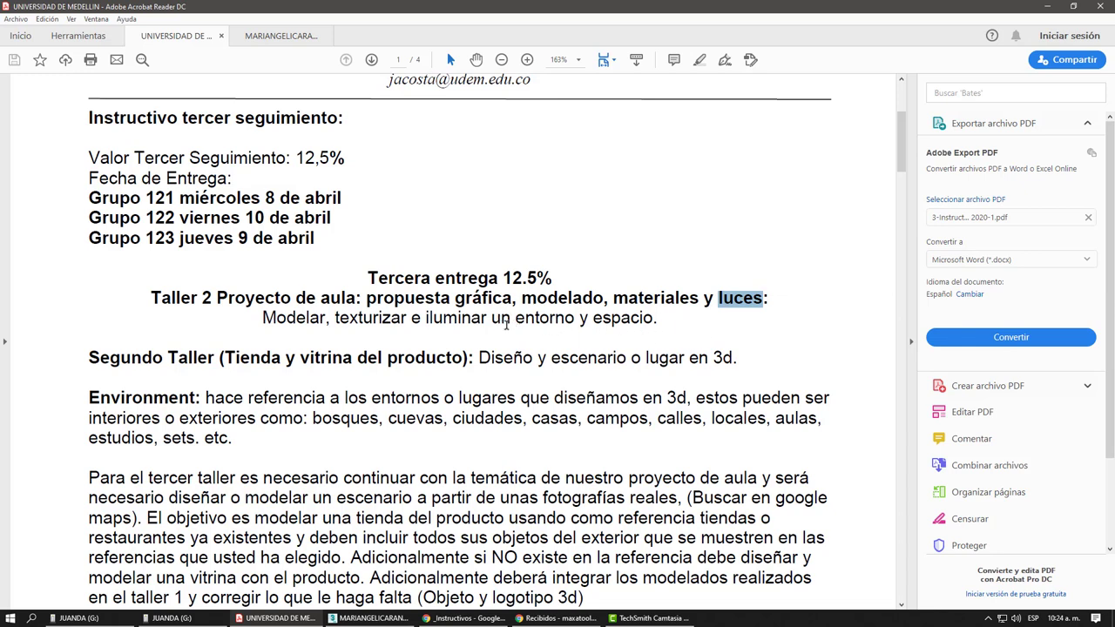
pyautogui.click(753, 339)
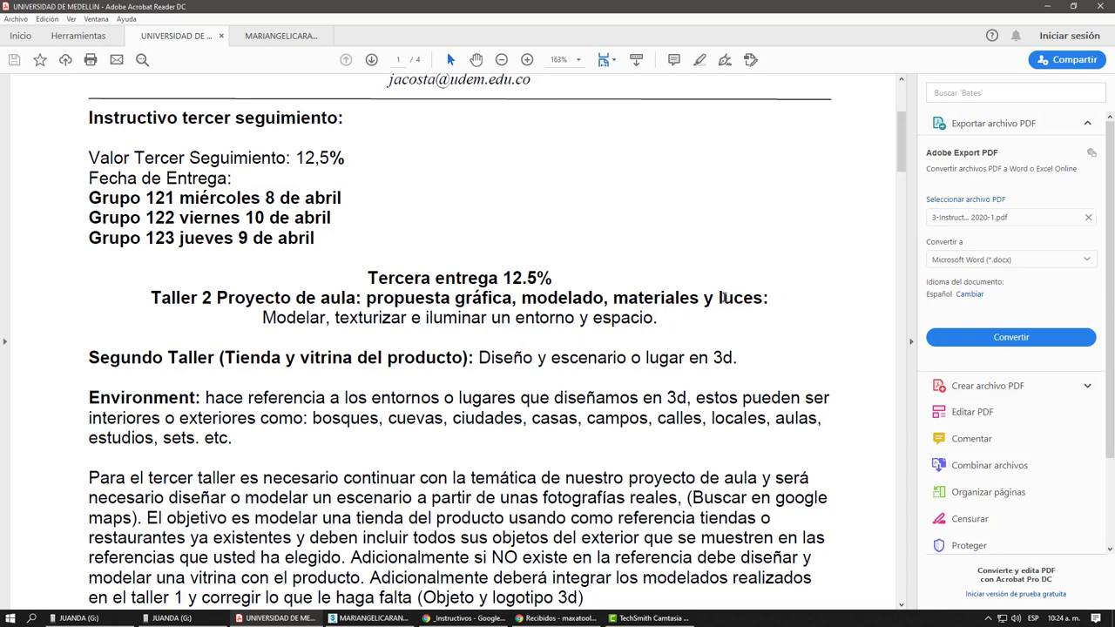
pyautogui.moveTo(722, 298); pyautogui.dragTo(764, 298)
pyautogui.click(764, 298)
pyautogui.click(687, 322)
pyautogui.moveTo(717, 299); pyautogui.dragTo(765, 300)
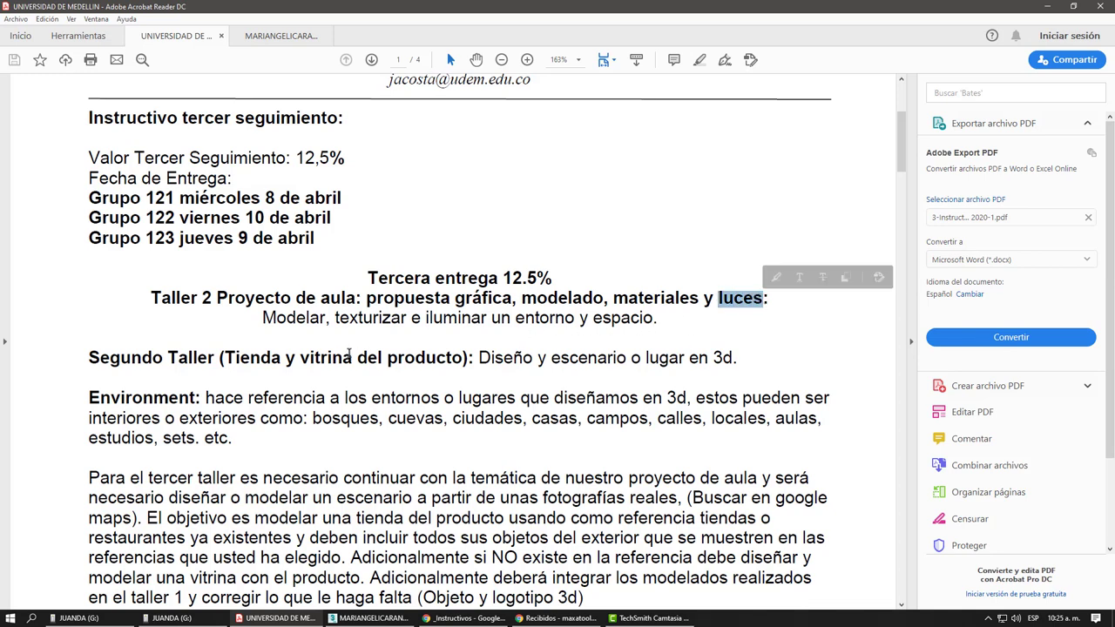
pyautogui.click(512, 333)
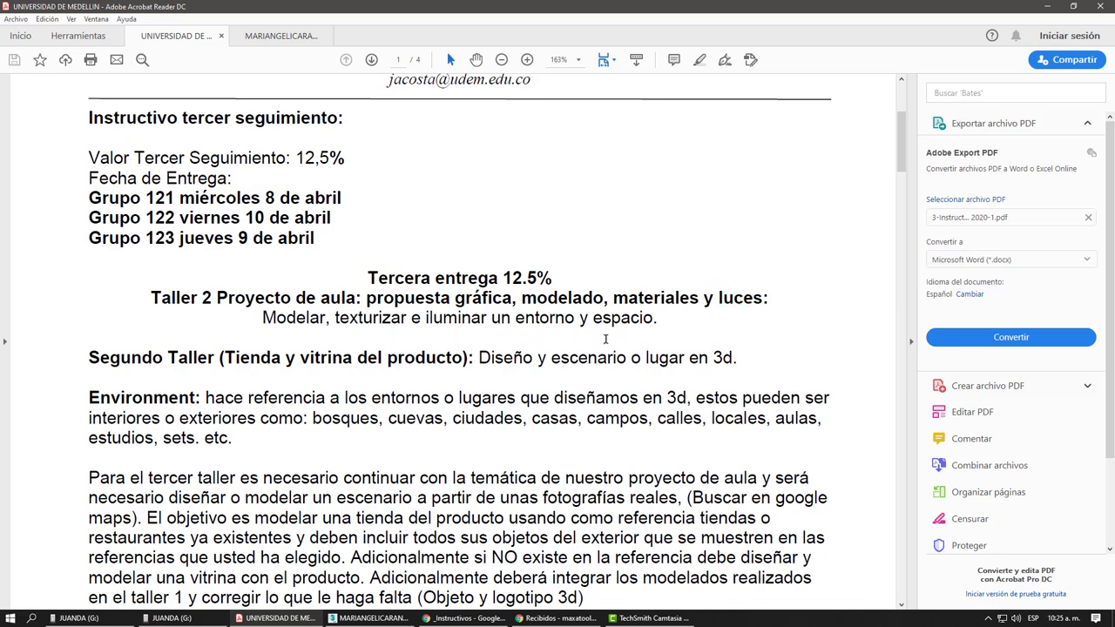
pyautogui.scroll(-1, 590, 332)
pyautogui.scroll(-1, 590, 332)
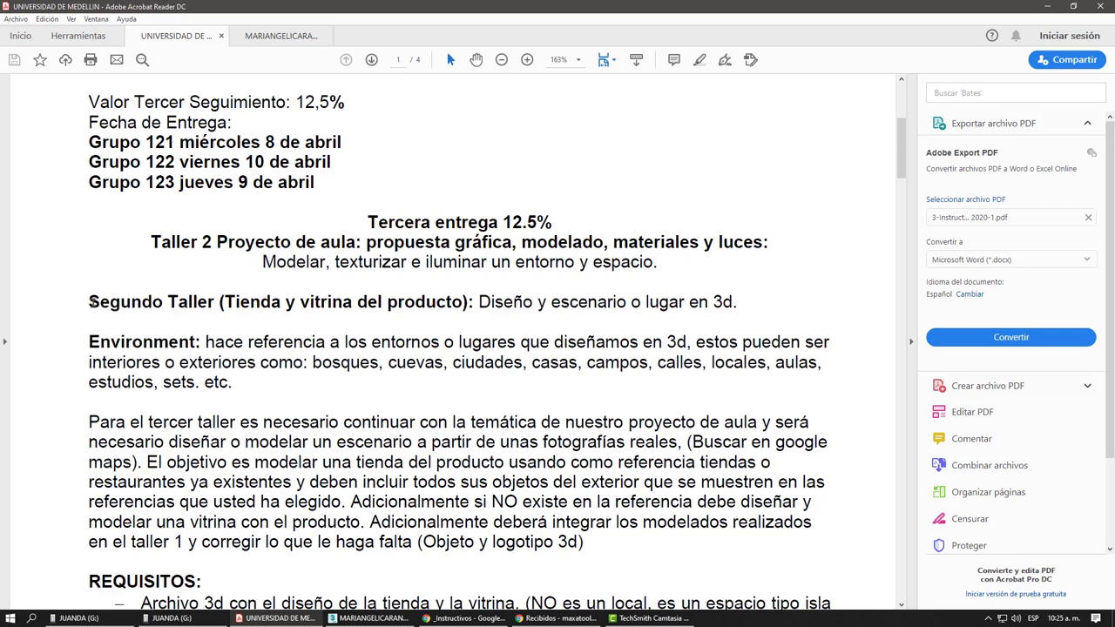
pyautogui.moveTo(92, 302); pyautogui.dragTo(281, 304)
pyautogui.click(250, 305)
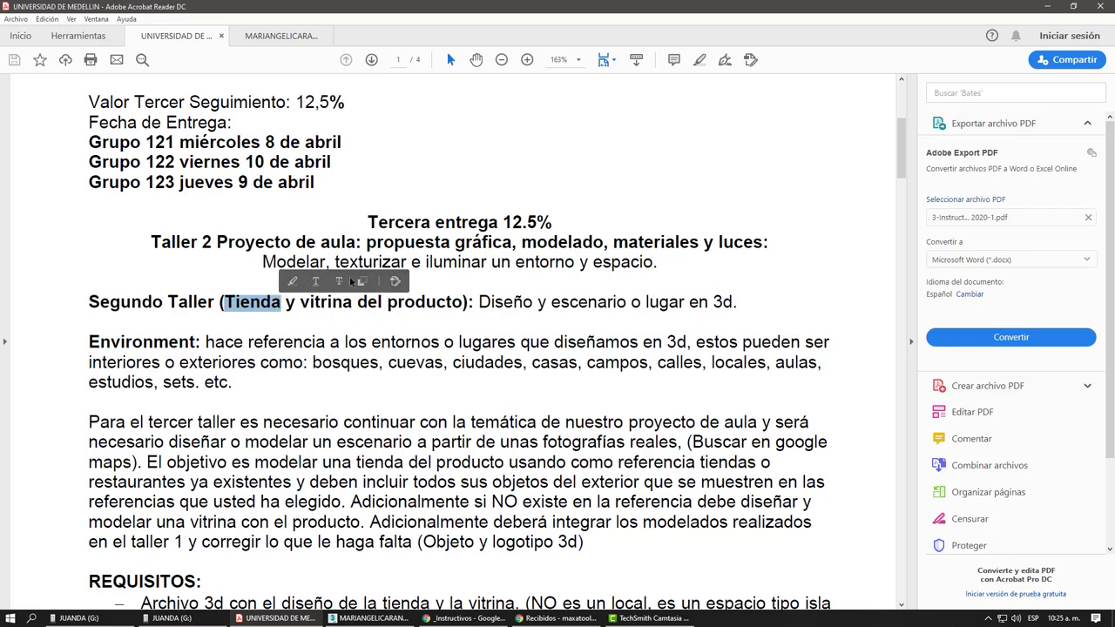
pyautogui.moveTo(301, 302); pyautogui.dragTo(464, 303)
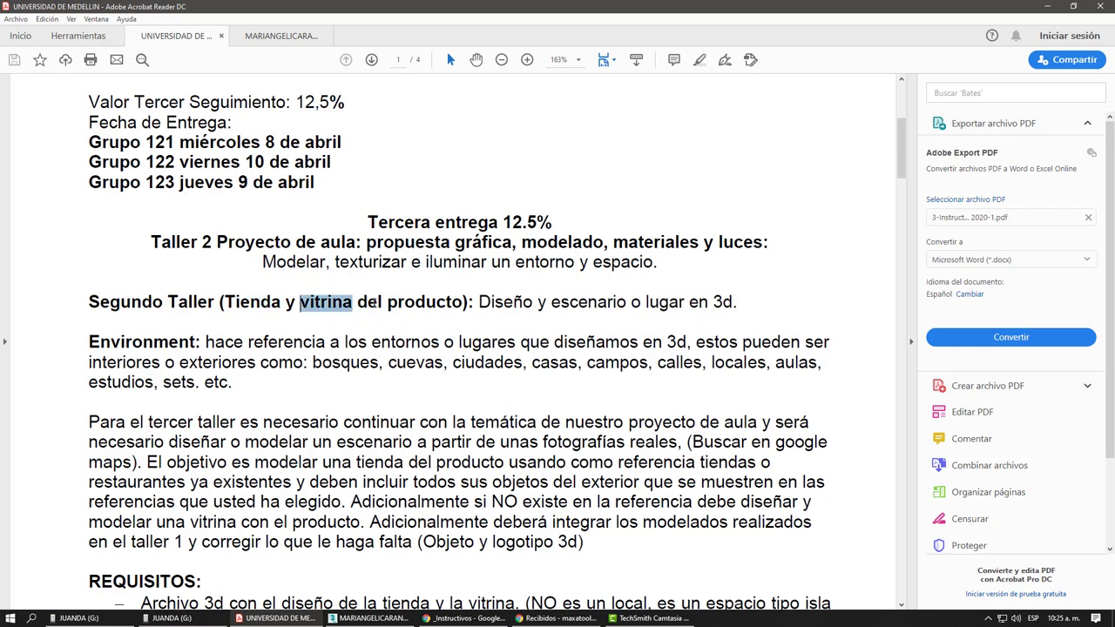
pyautogui.click(383, 343)
pyautogui.moveTo(300, 302); pyautogui.dragTo(351, 303)
pyautogui.click(406, 343)
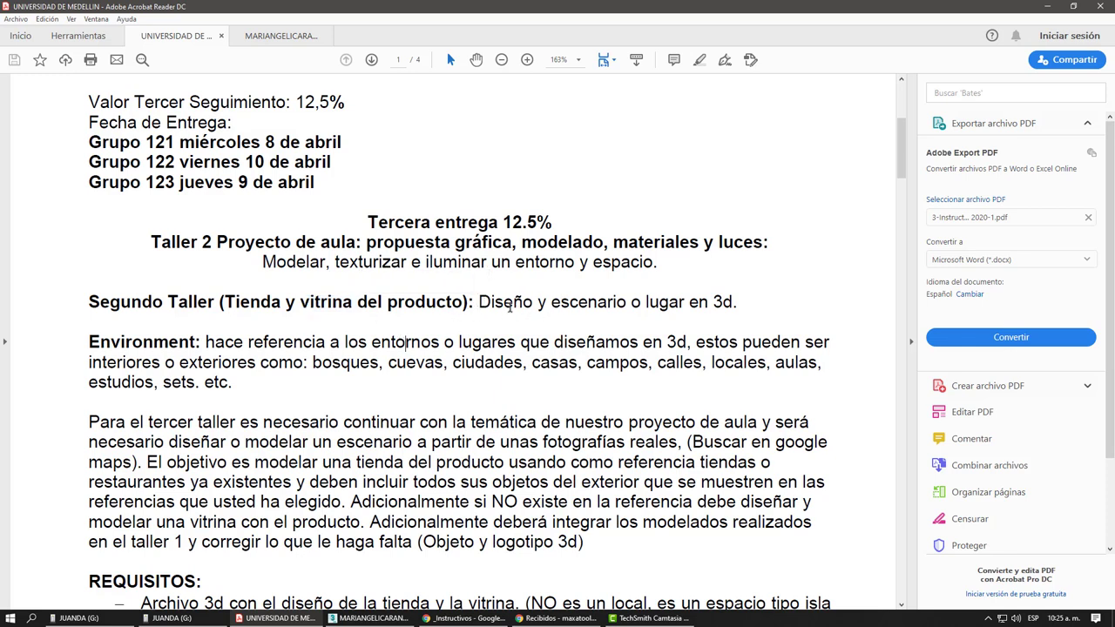
pyautogui.moveTo(281, 302); pyautogui.dragTo(225, 302)
pyautogui.scroll(-1, 262, 305)
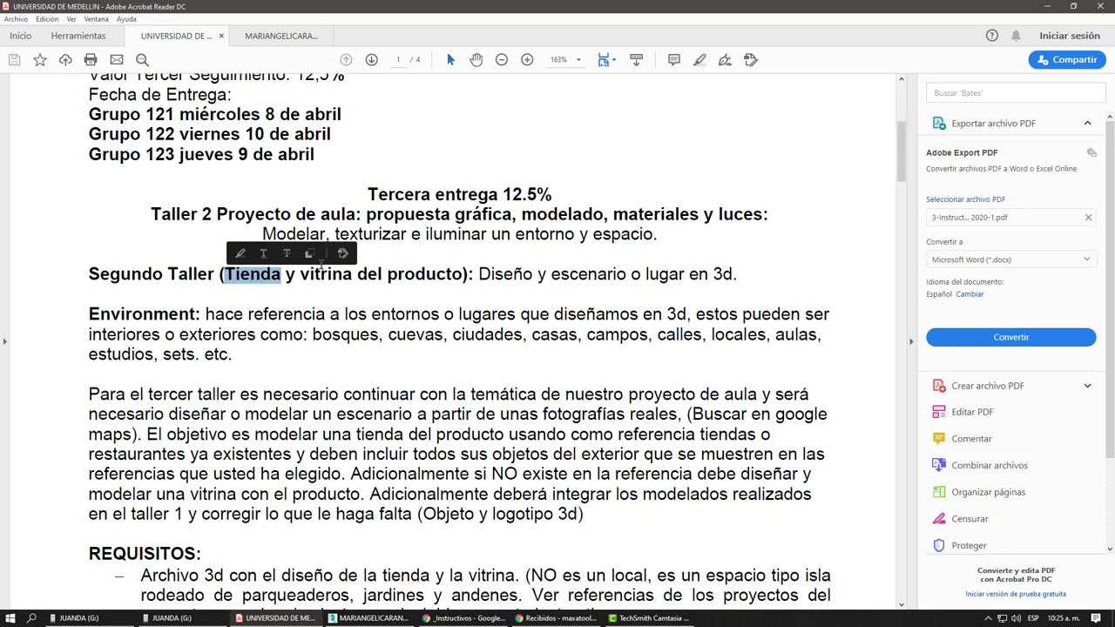
pyautogui.click(396, 314)
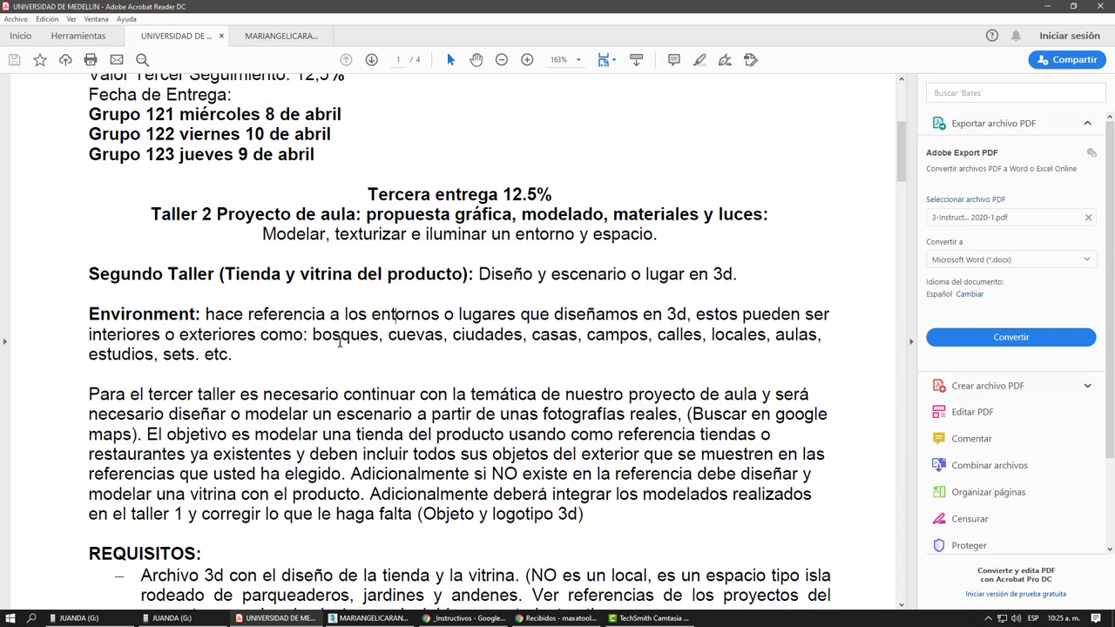
pyautogui.scroll(-2, 315, 312)
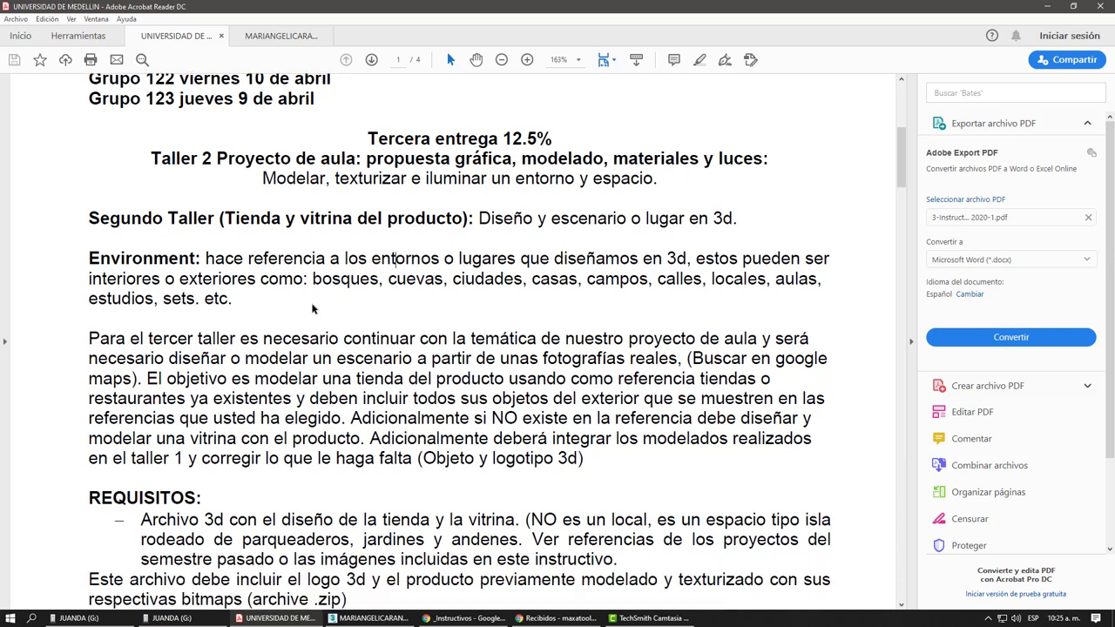
pyautogui.moveTo(88, 258); pyautogui.dragTo(201, 261)
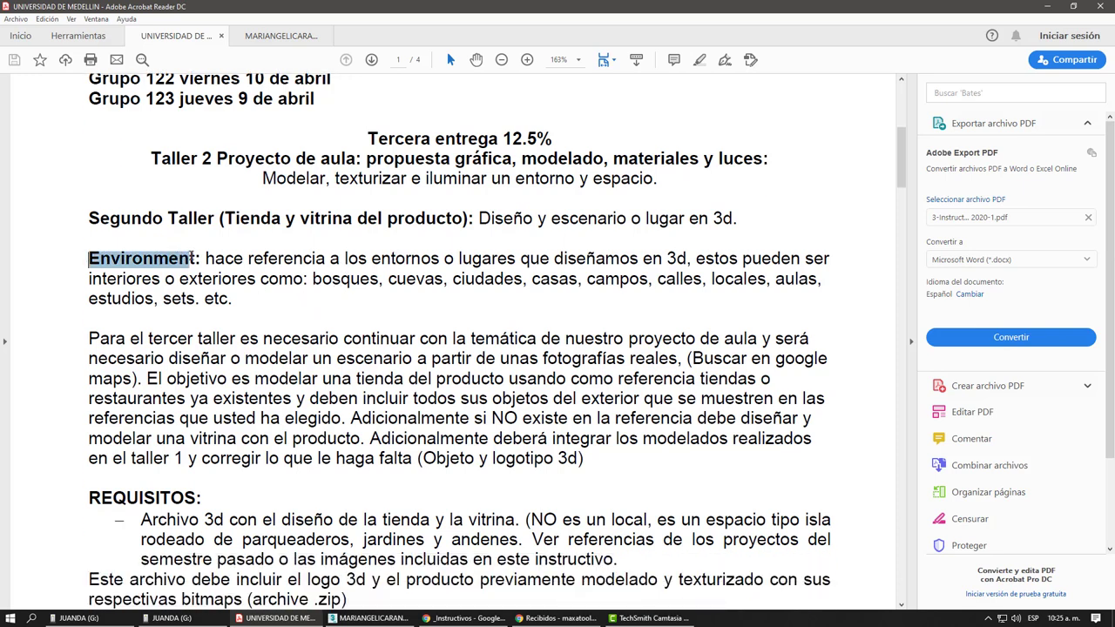
pyautogui.click(199, 302)
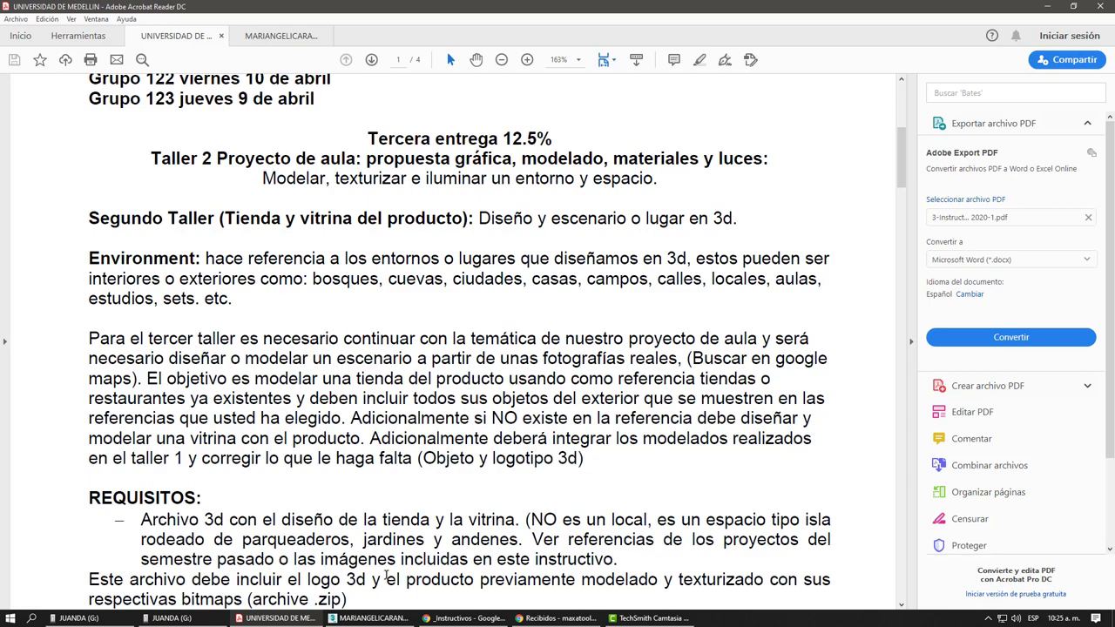
# Step: Open the Referencias Taller 3 Escenarios Tipo isla folder and preview 'Referencia Dunkin Donuts 1.jpg'
pyautogui.click(463, 618)
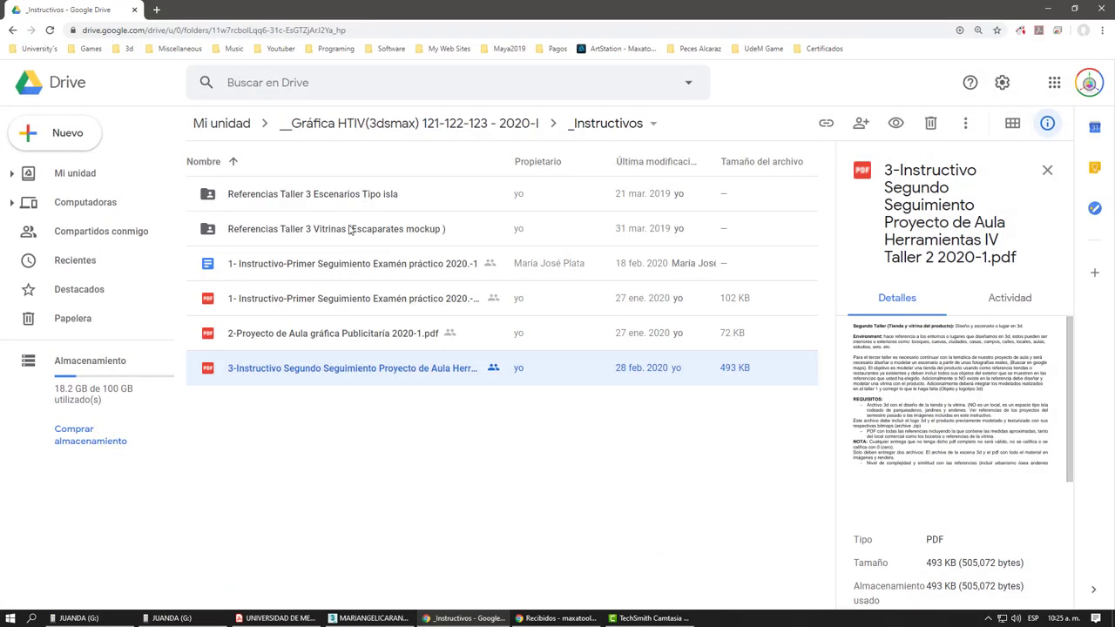
pyautogui.doubleClick(328, 191)
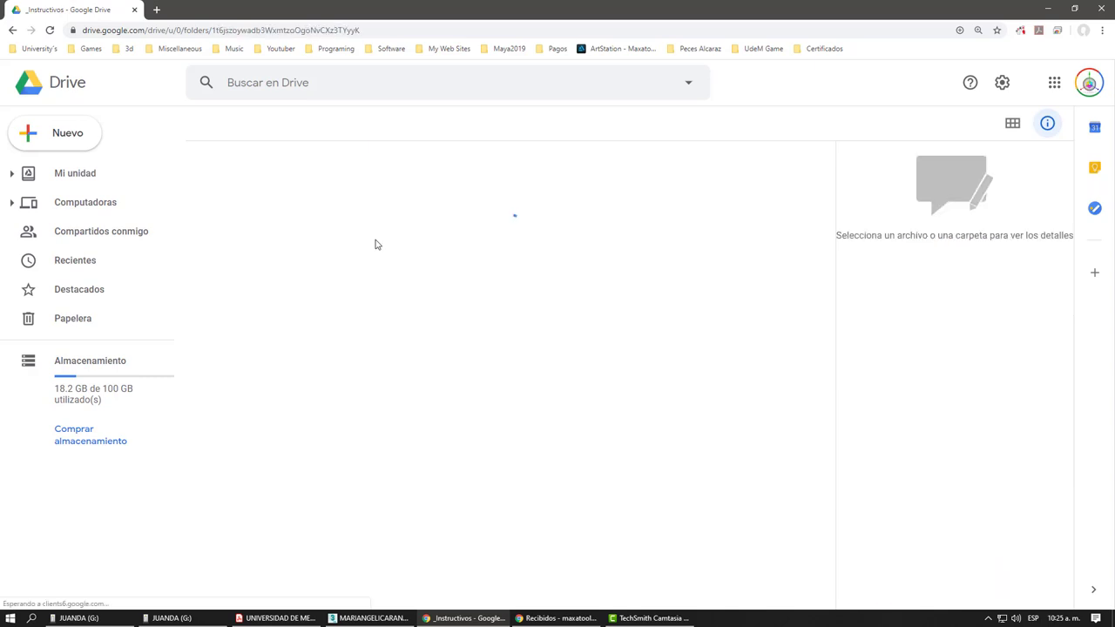
pyautogui.doubleClick(251, 226)
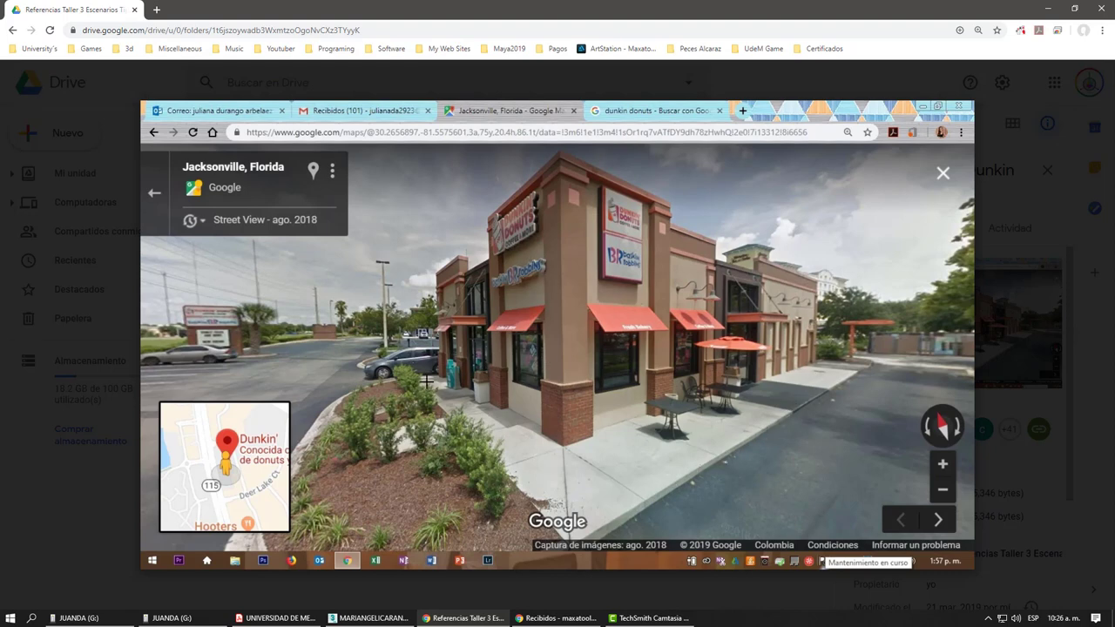
pyautogui.moveTo(557, 335)
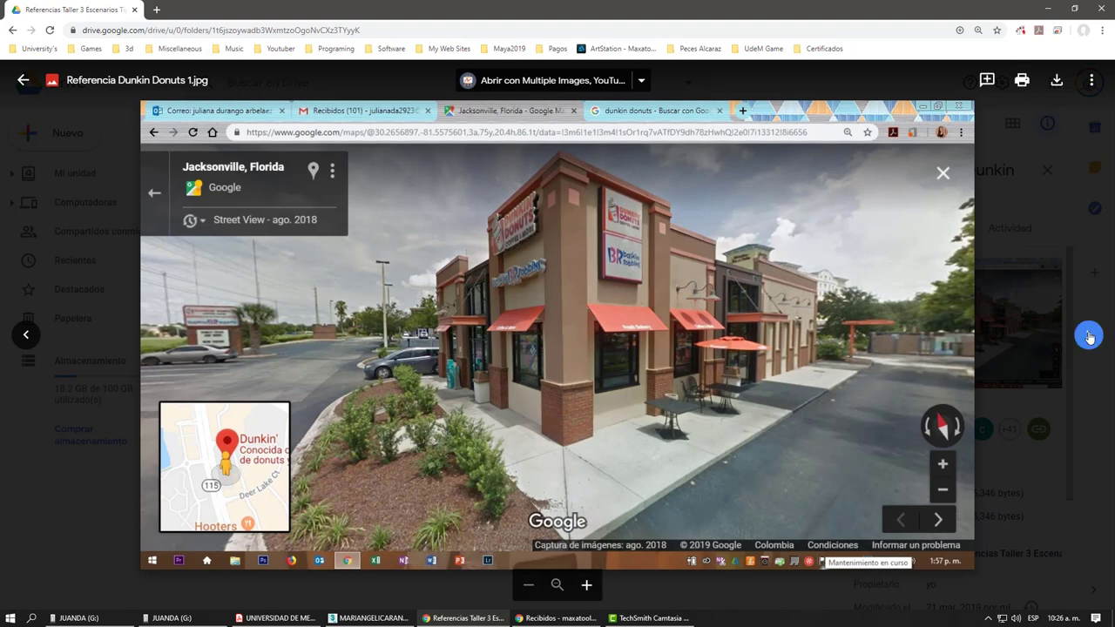
# Step: Advance through the Dunkin Donuts reference photos up to number 7, then step back twice
pyautogui.click(1089, 337)
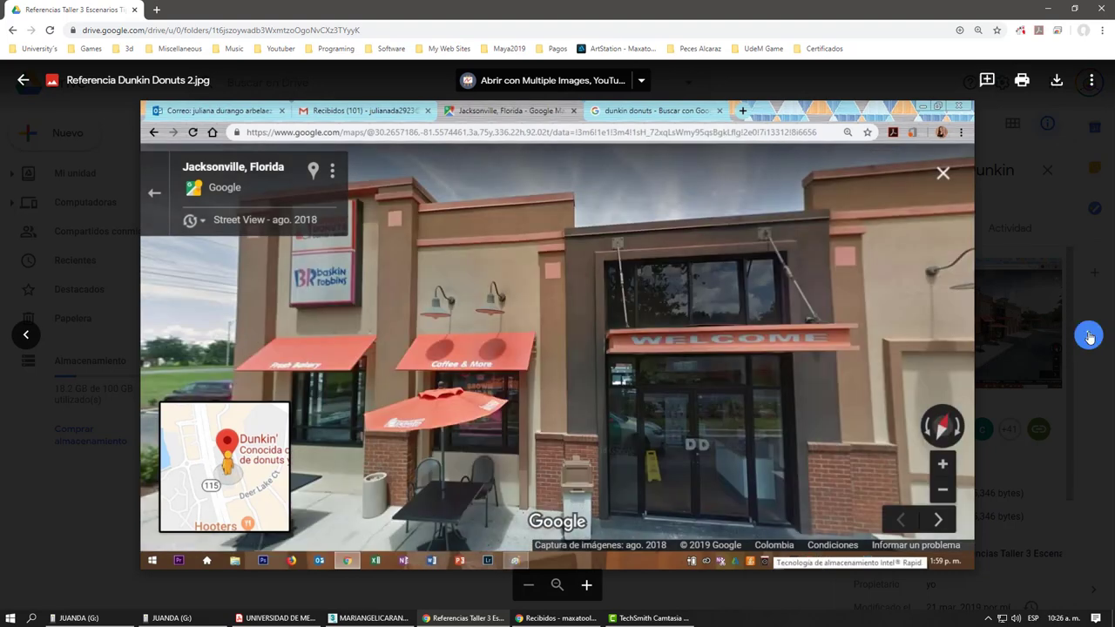
pyautogui.click(1089, 337)
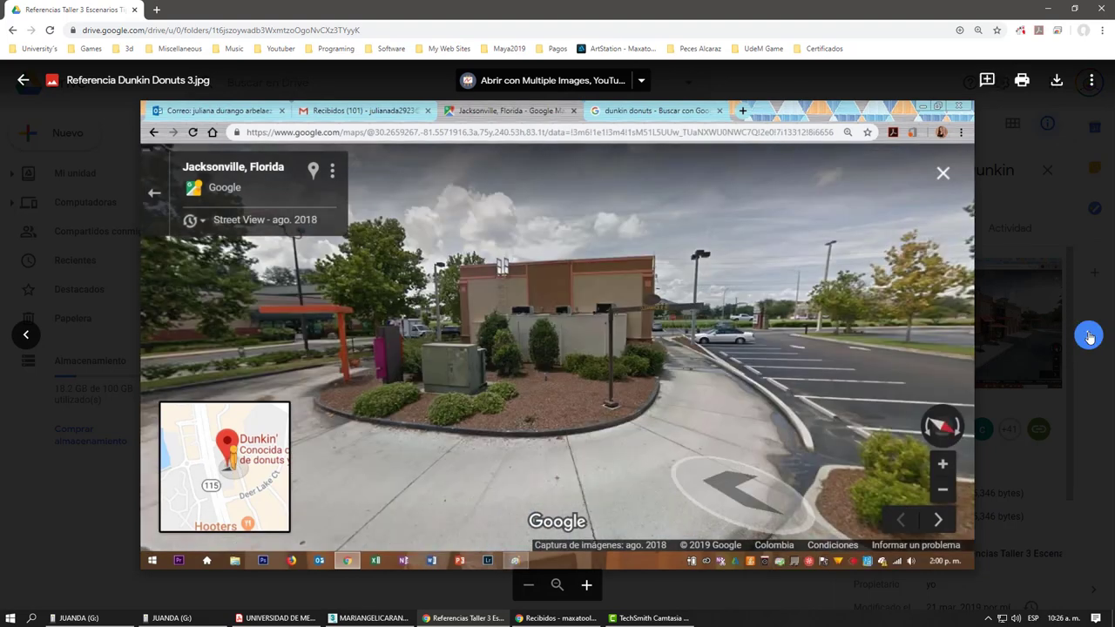
pyautogui.click(1089, 337)
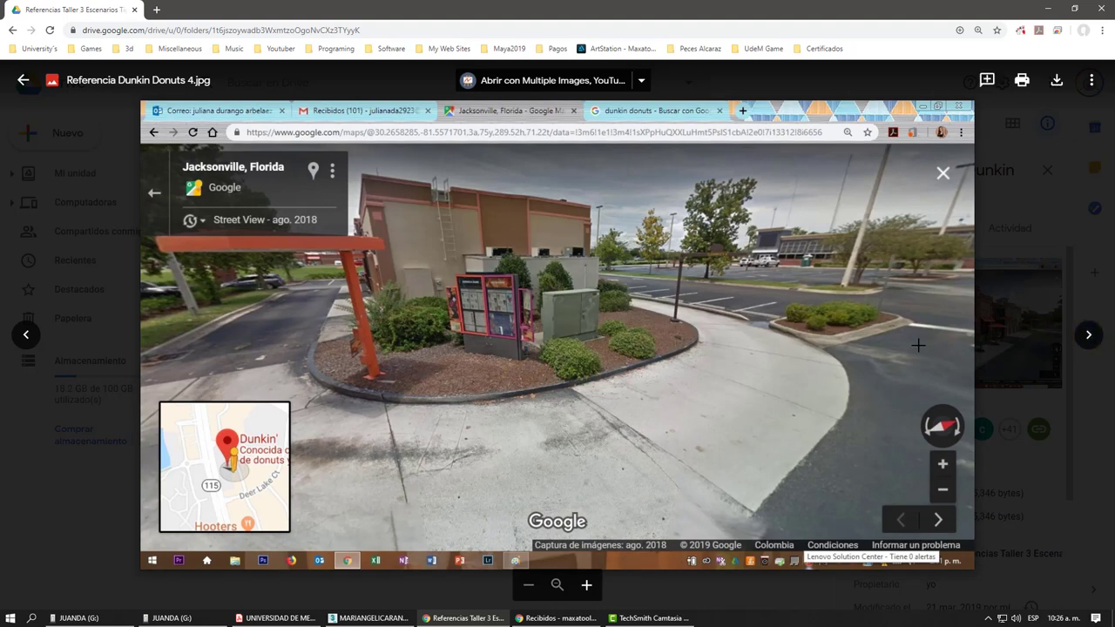
pyautogui.click(1089, 336)
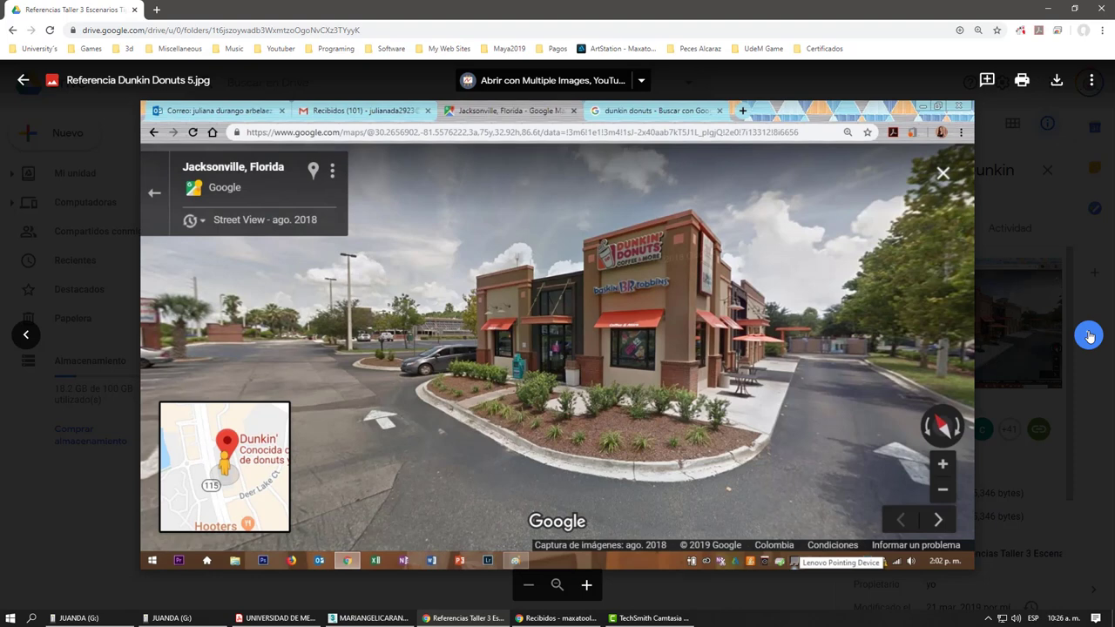
pyautogui.click(1089, 335)
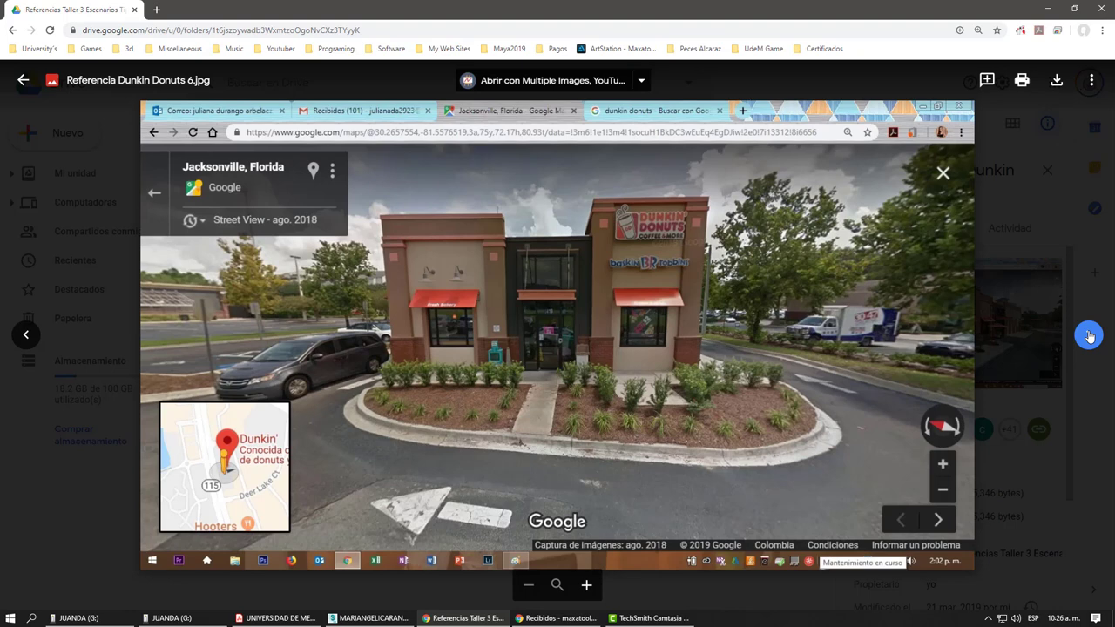
pyautogui.click(1089, 336)
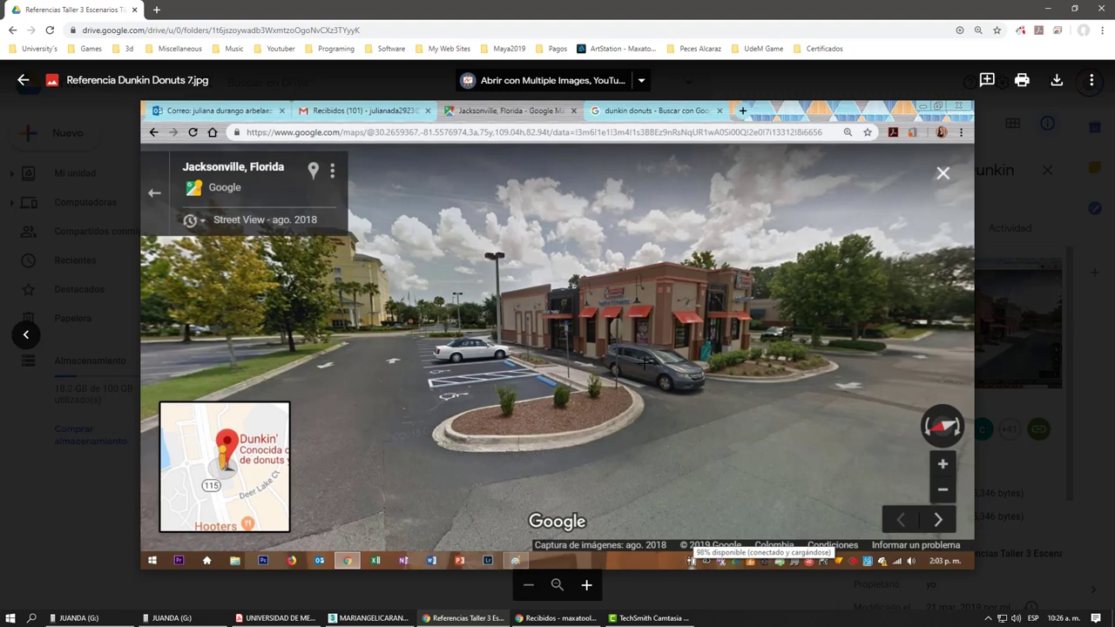
pyautogui.click(28, 335)
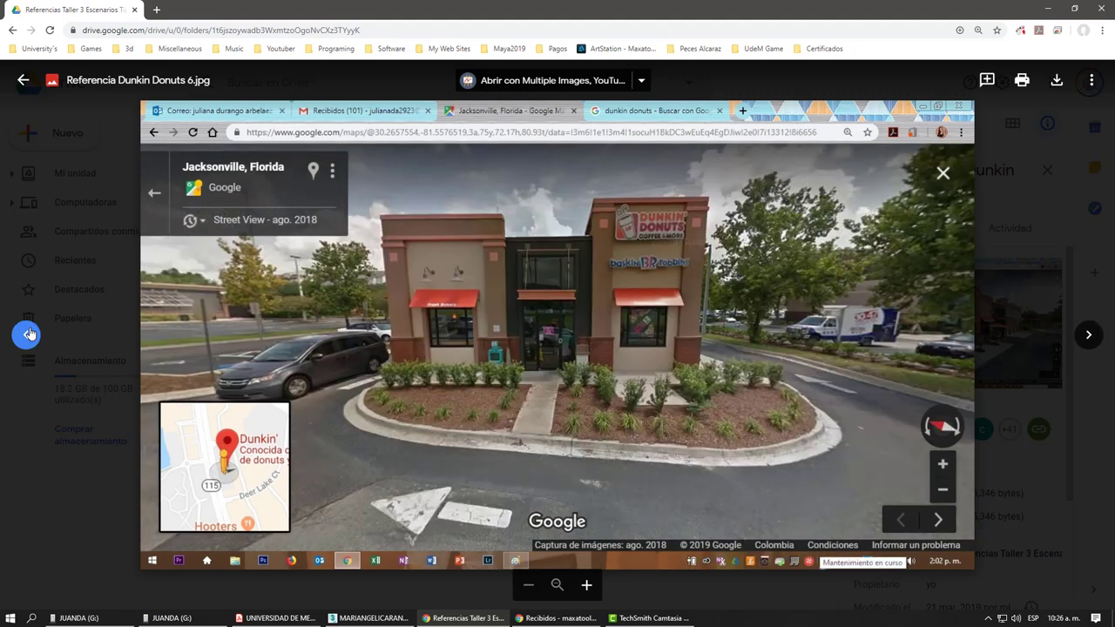
pyautogui.click(28, 335)
# Step: Return to Dunkin Donuts photo 4, advance through photos 5, 6 and 7, then close the preview
pyautogui.click(28, 335)
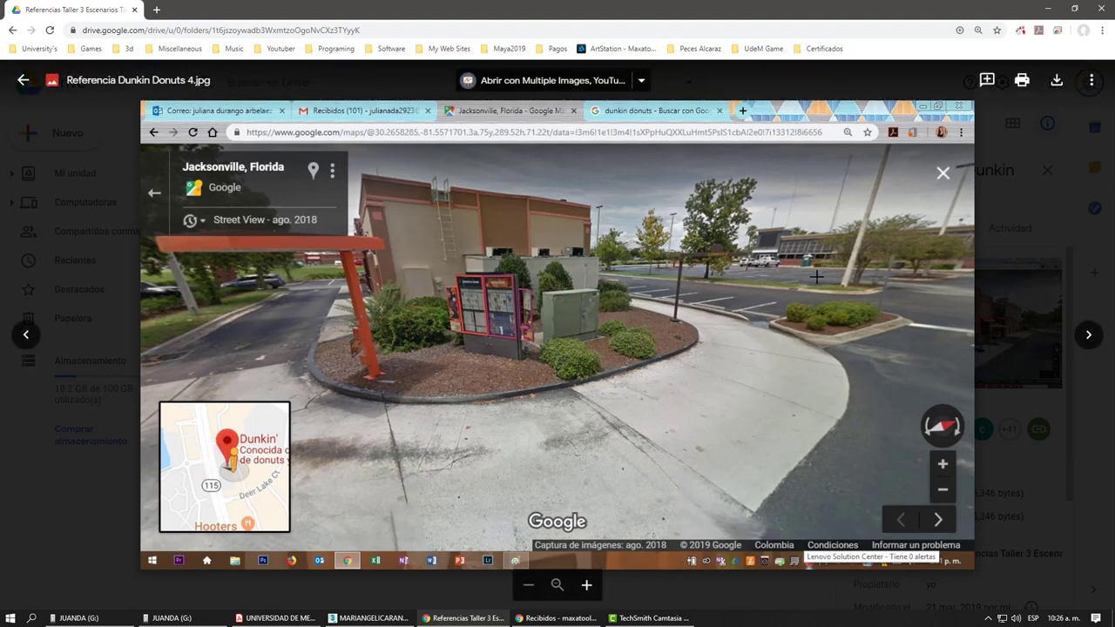
pyautogui.click(1091, 333)
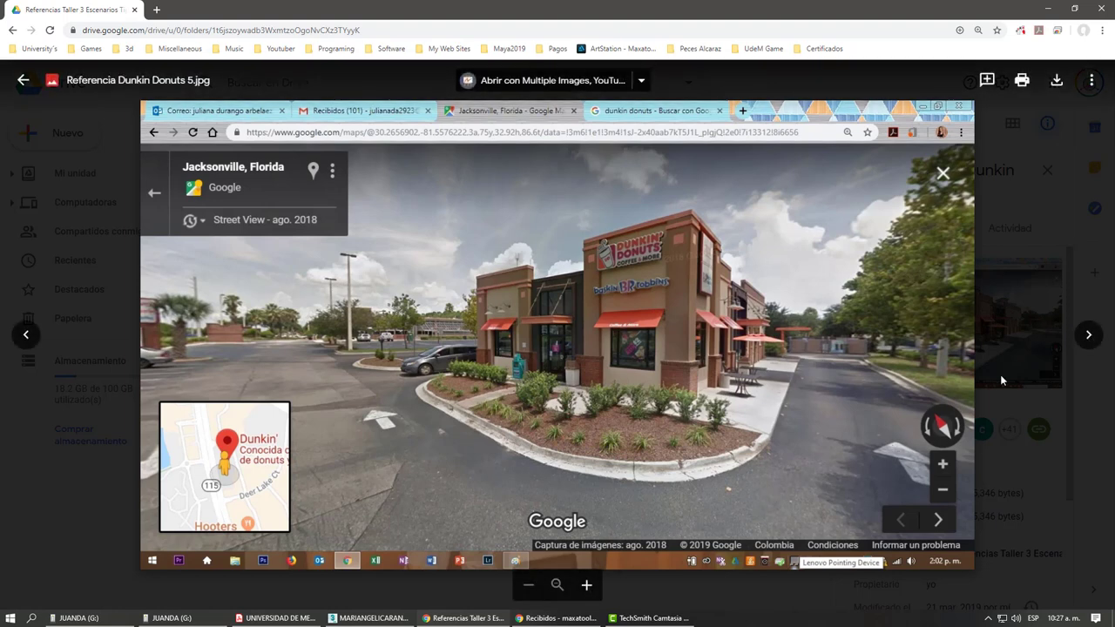
pyautogui.click(1098, 337)
pyautogui.click(1089, 336)
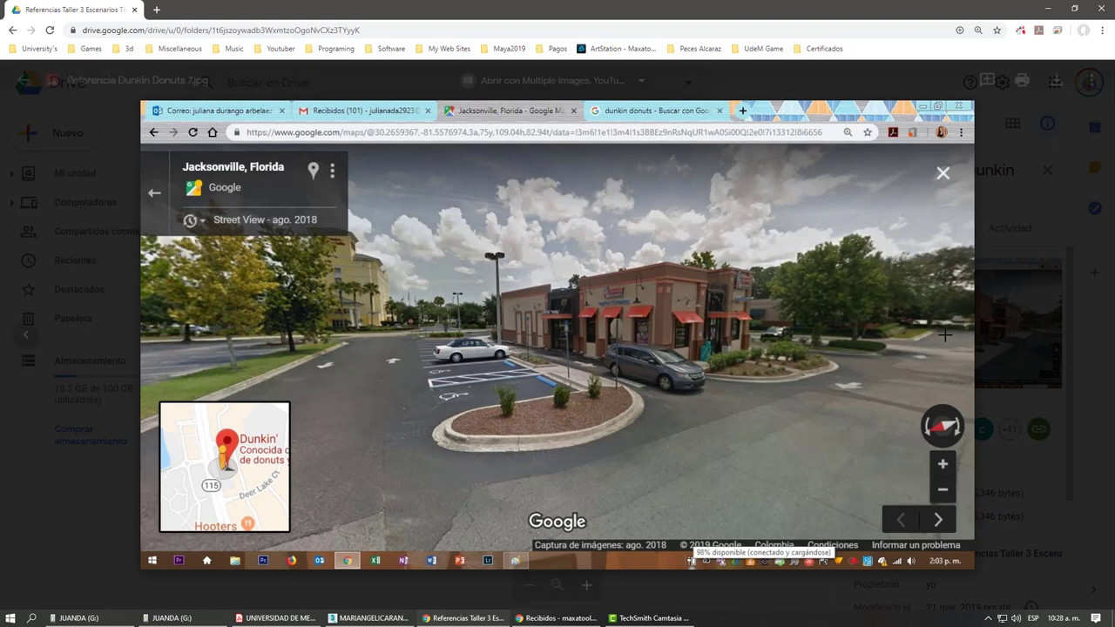
pyautogui.click(1036, 321)
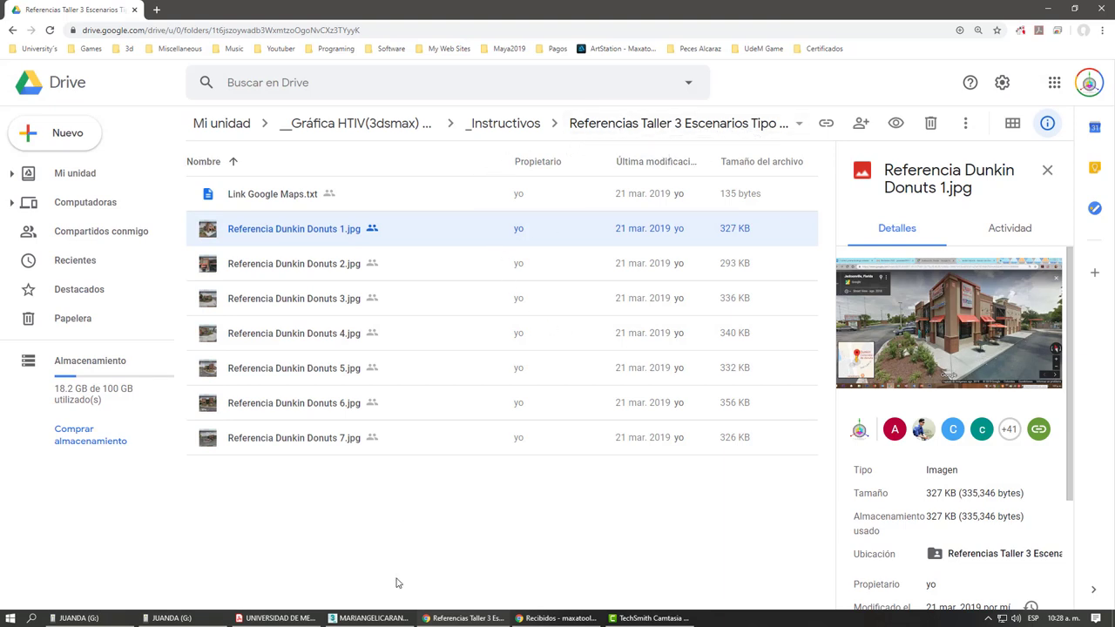
# Step: Bring up the assignment PDF and mark the objective sentence about modelling the product store
pyautogui.click(290, 617)
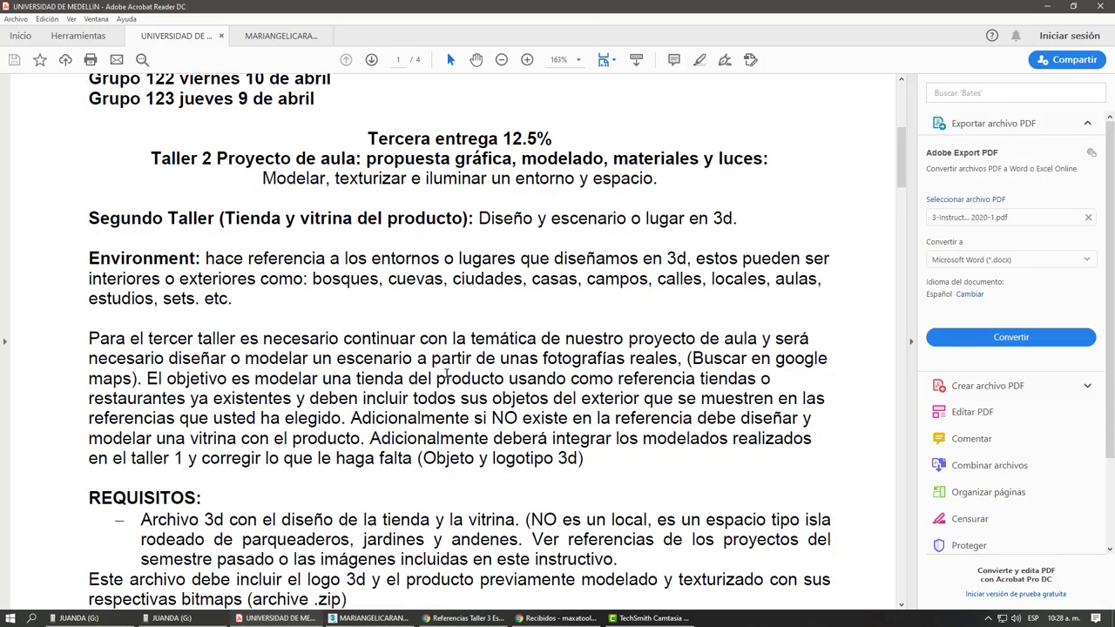
pyautogui.scroll(-1, 557, 305)
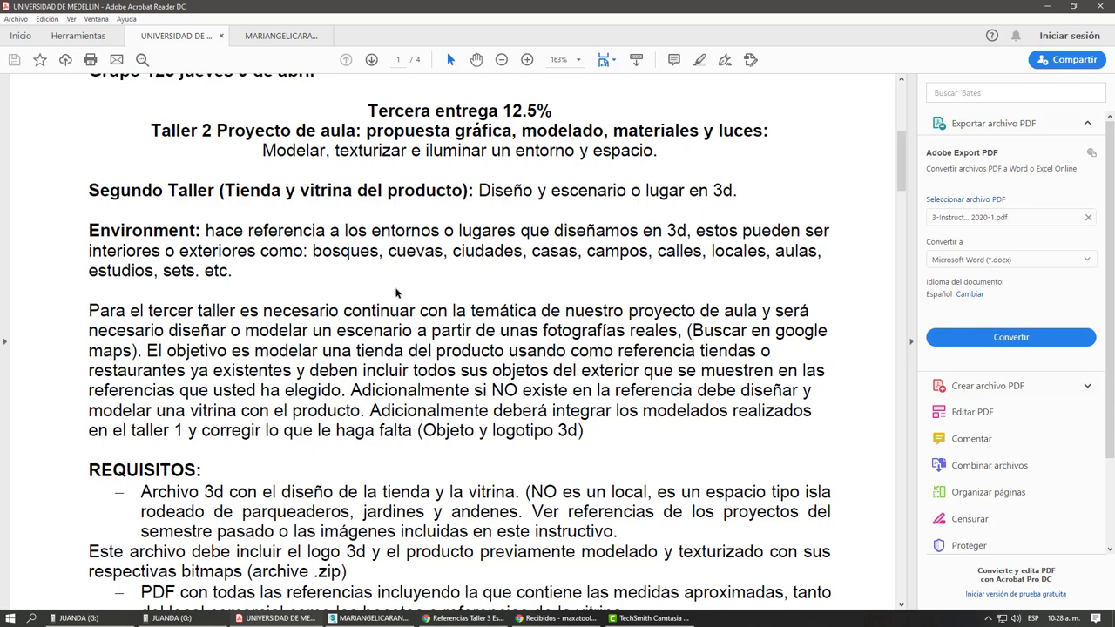
pyautogui.scroll(-1, 316, 288)
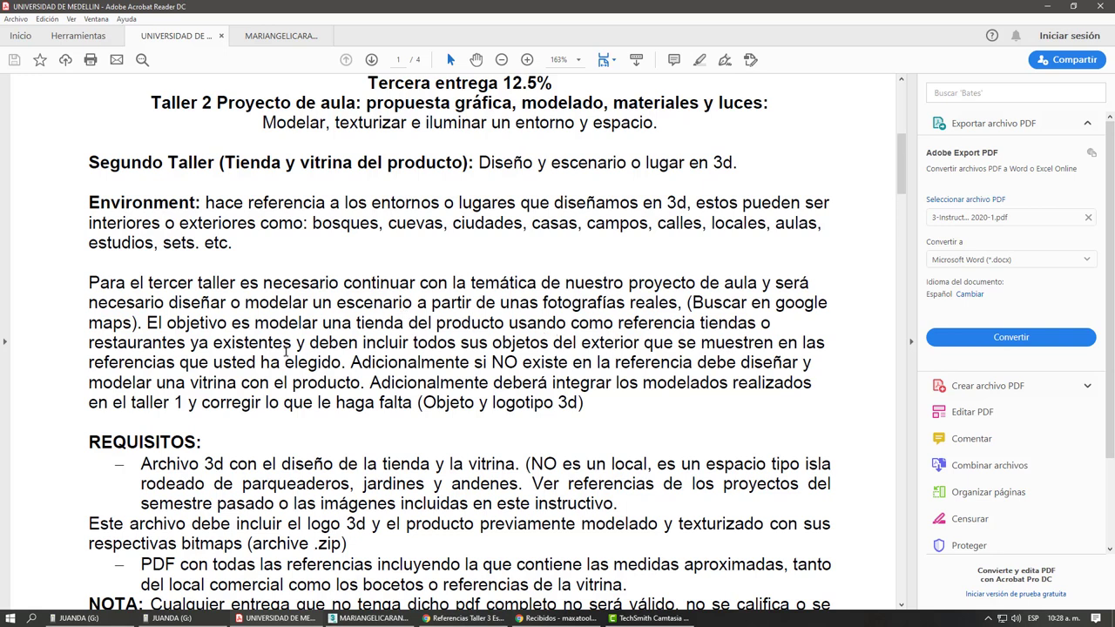
pyautogui.moveTo(291, 324)
pyautogui.mouseDown()
pyautogui.moveTo(746, 345)
pyautogui.moveTo(332, 351)
pyautogui.moveTo(526, 350)
pyautogui.mouseUp()
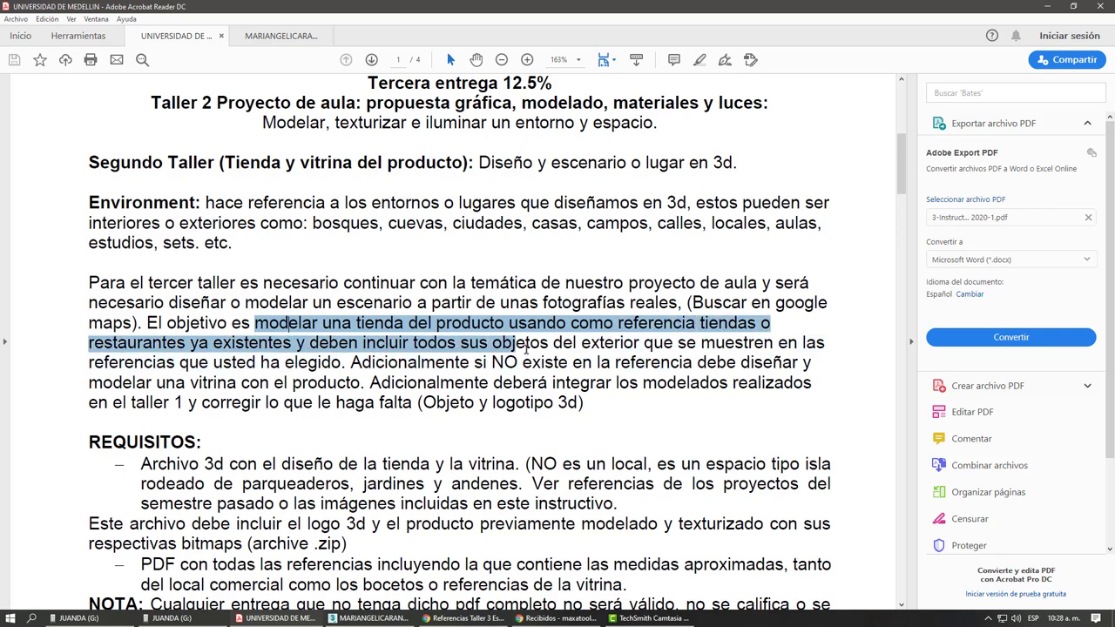
pyautogui.moveTo(526, 347); pyautogui.dragTo(656, 364)
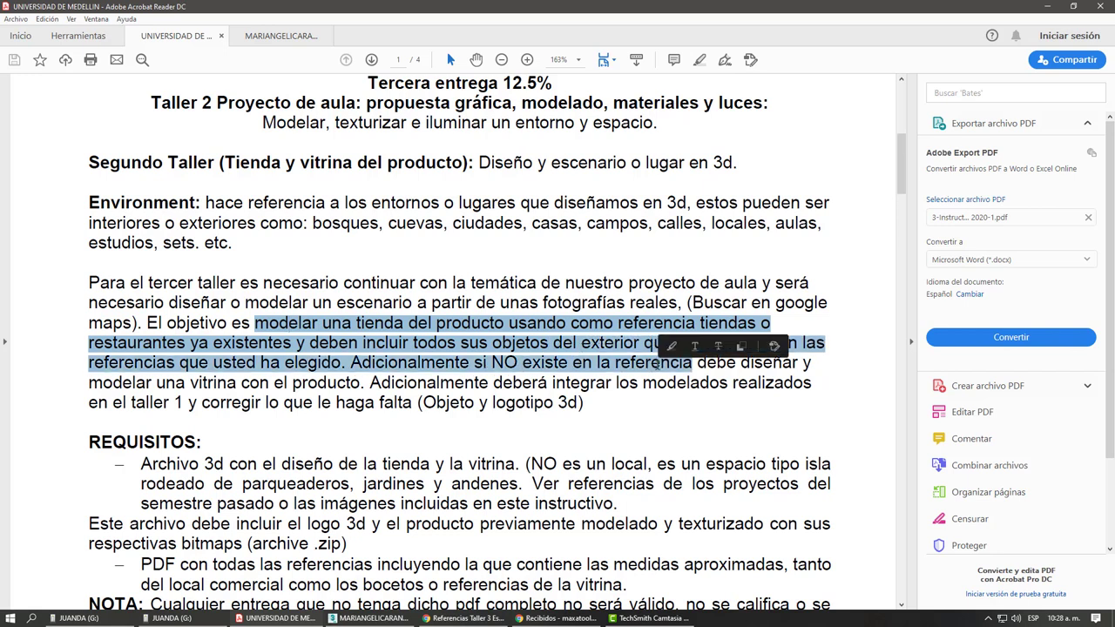
pyautogui.click(652, 387)
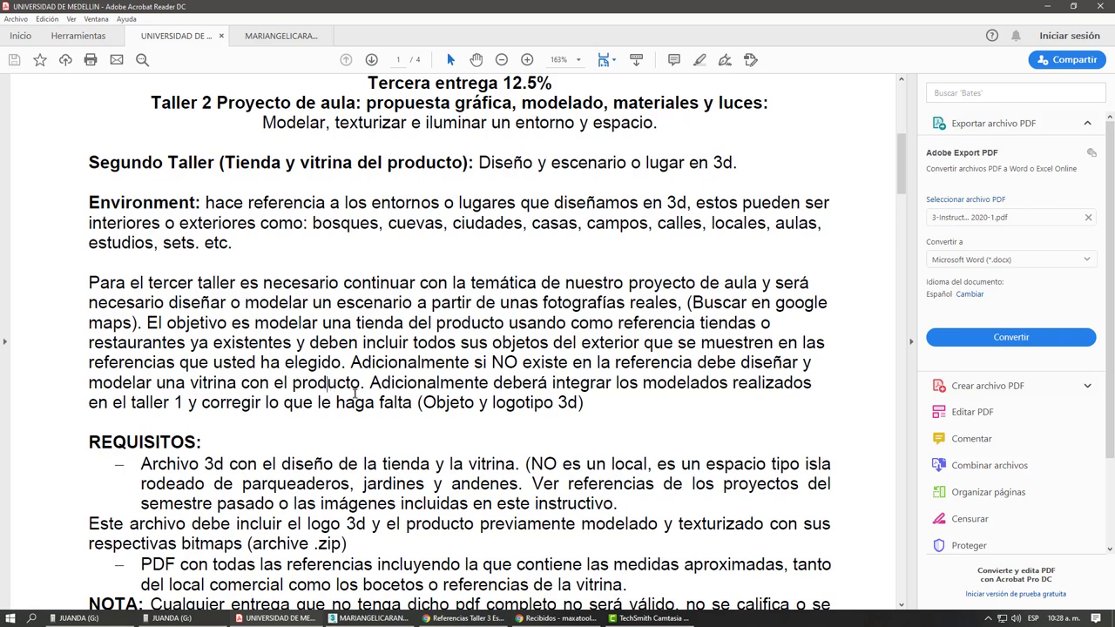
# Step: Mark the sentence 'Adicionalmente deberá integrar los modelados' in the objective paragraph
pyautogui.moveTo(369, 385); pyautogui.dragTo(398, 390)
pyautogui.click(391, 391)
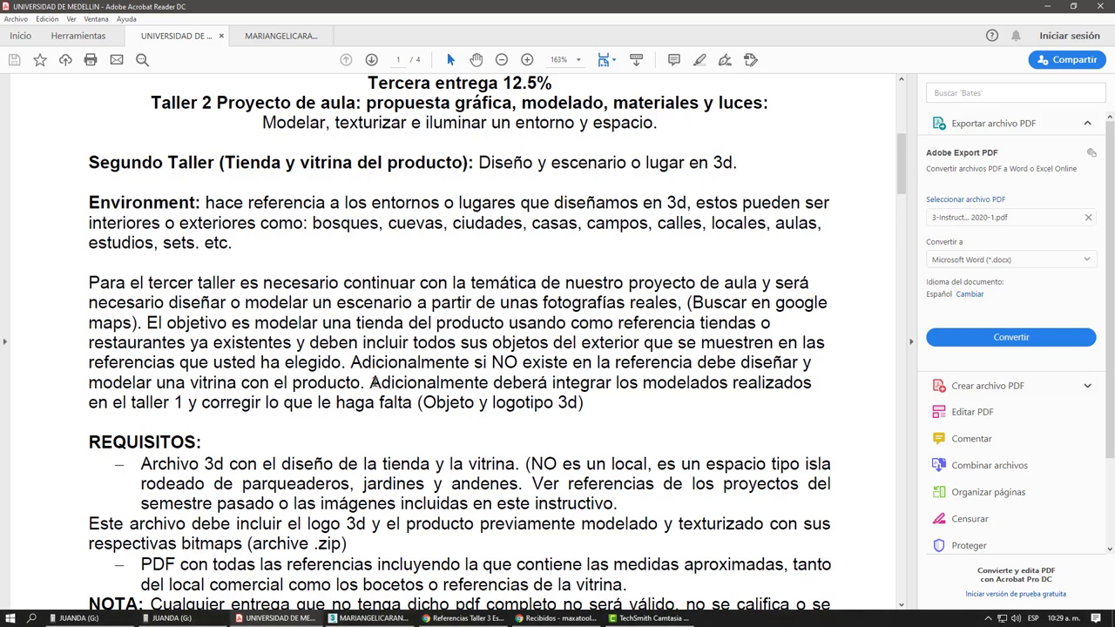
pyautogui.moveTo(371, 384); pyautogui.dragTo(701, 397)
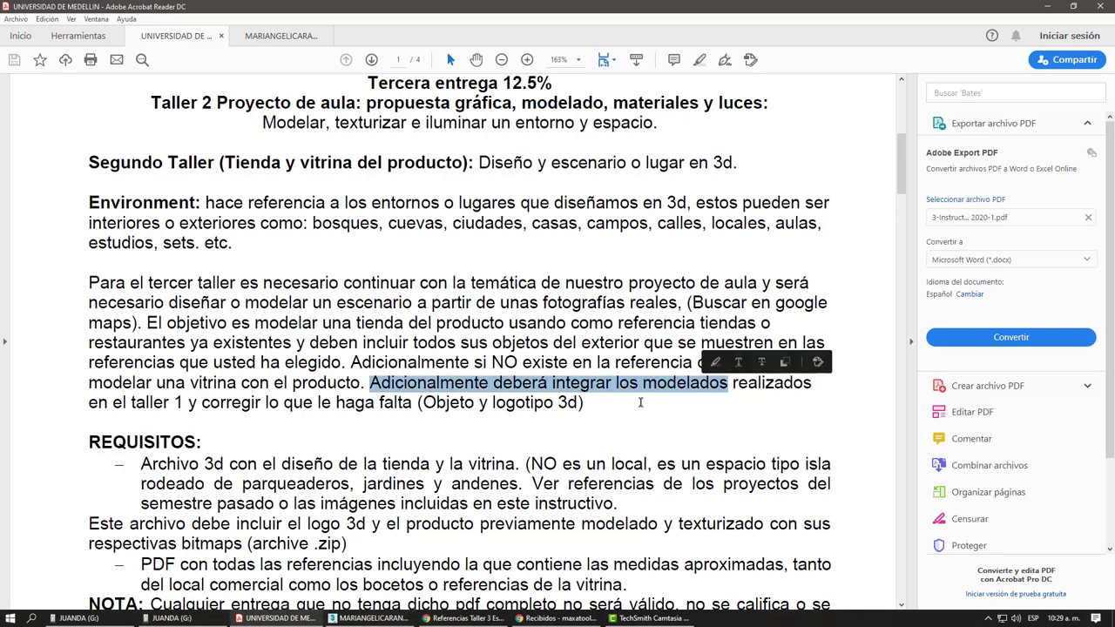
pyautogui.click(528, 401)
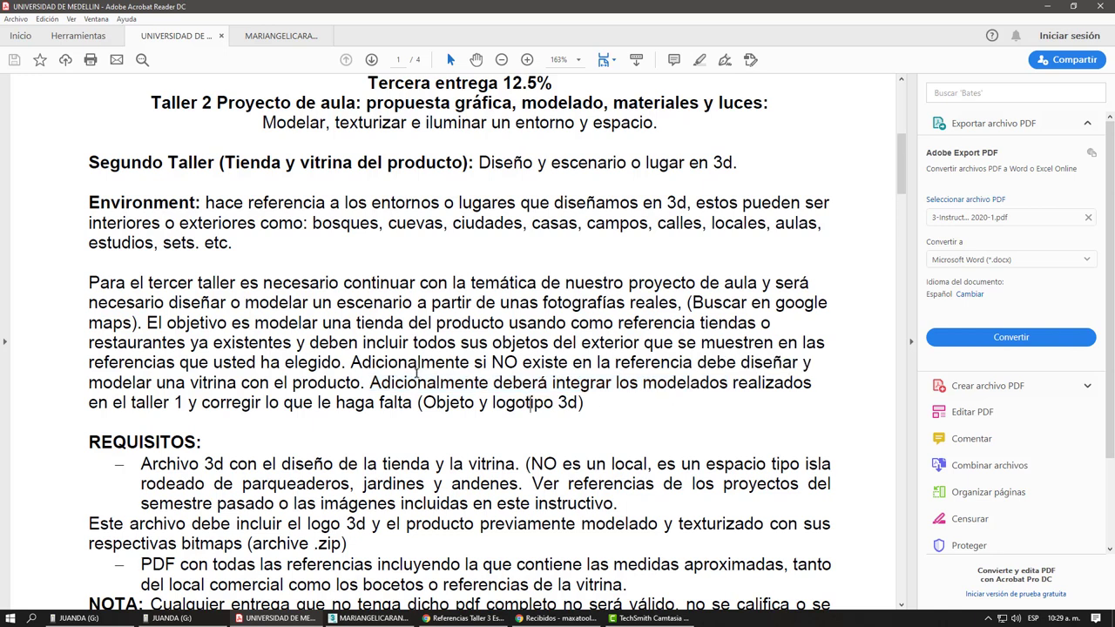
pyautogui.moveTo(372, 383); pyautogui.dragTo(839, 392)
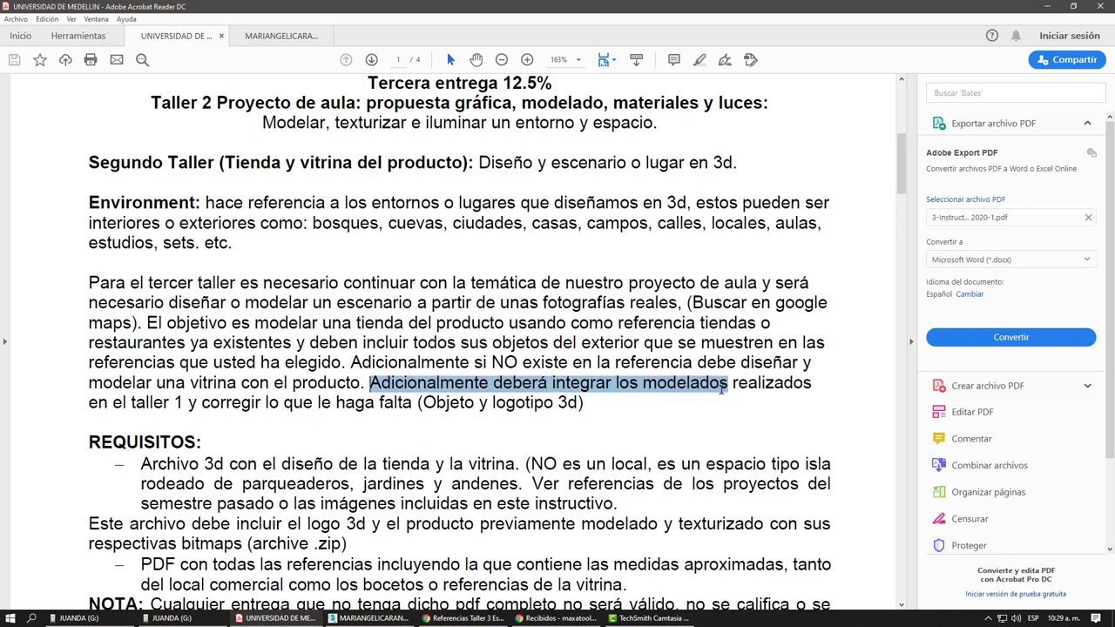
pyautogui.click(523, 408)
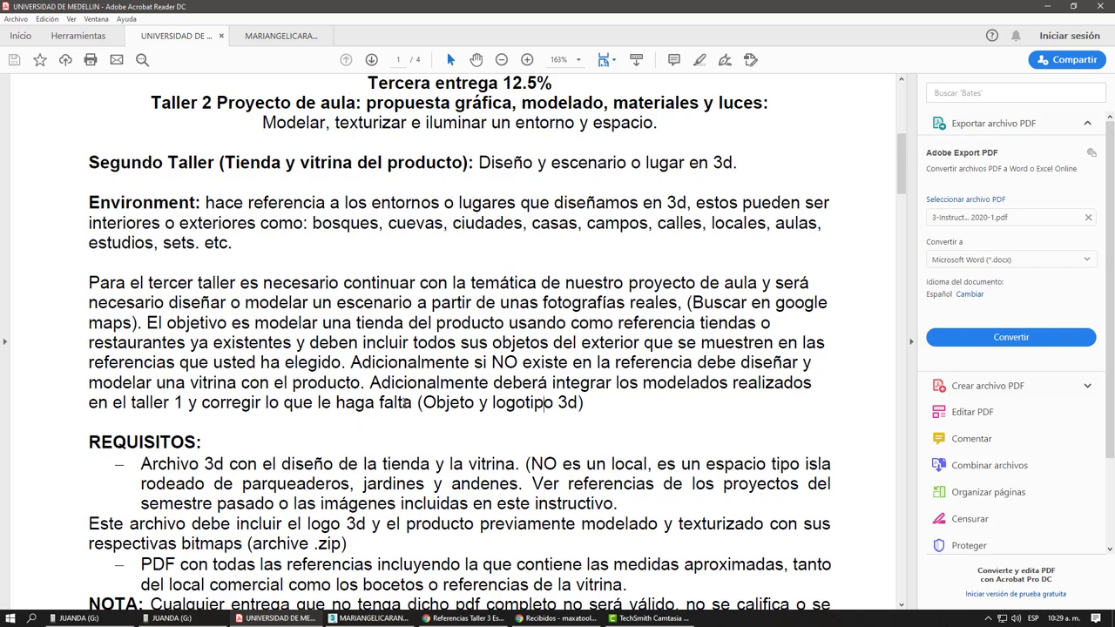
# Step: Highlight the parenthetical note '(Objeto y logotipo 3d)'
pyautogui.moveTo(418, 405); pyautogui.dragTo(583, 404)
pyautogui.click(498, 411)
pyautogui.click(562, 425)
pyautogui.moveTo(583, 403); pyautogui.dragTo(417, 403)
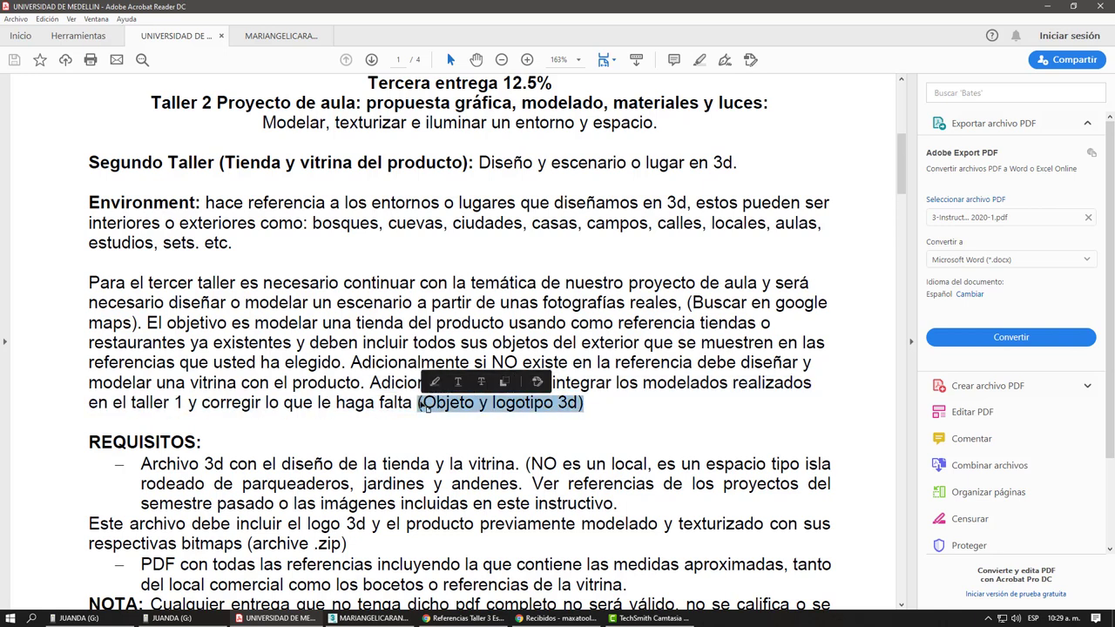
pyautogui.scroll(-1, 398, 375)
pyautogui.click(463, 388)
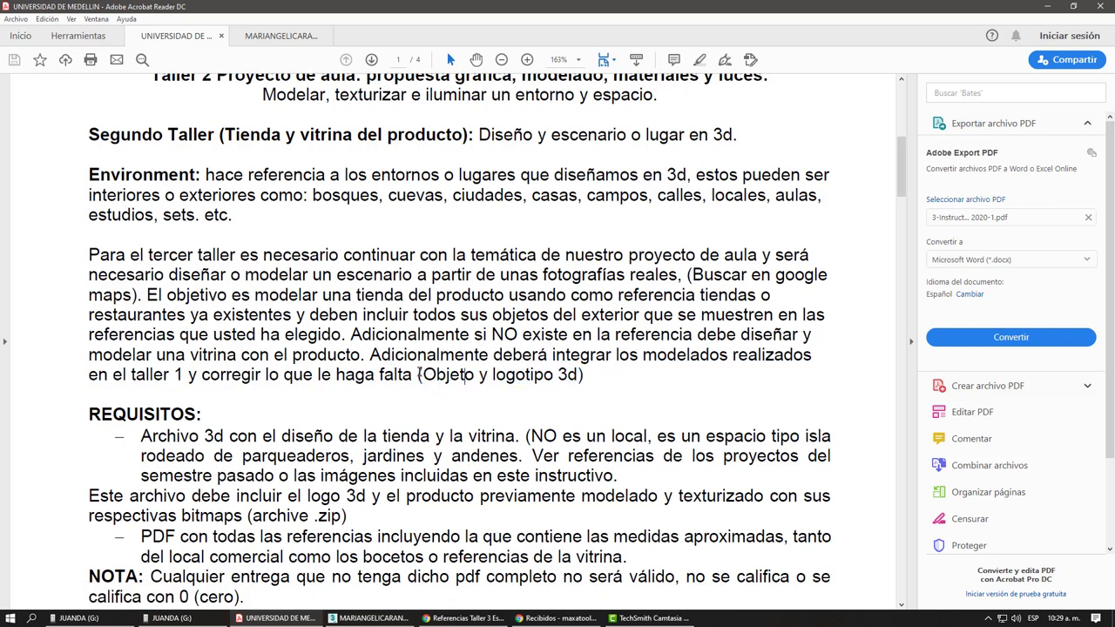
pyautogui.moveTo(417, 374); pyautogui.dragTo(554, 376)
pyautogui.click(467, 407)
pyautogui.click(483, 408)
pyautogui.moveTo(418, 374); pyautogui.dragTo(202, 414)
pyautogui.moveTo(583, 376); pyautogui.dragTo(420, 376)
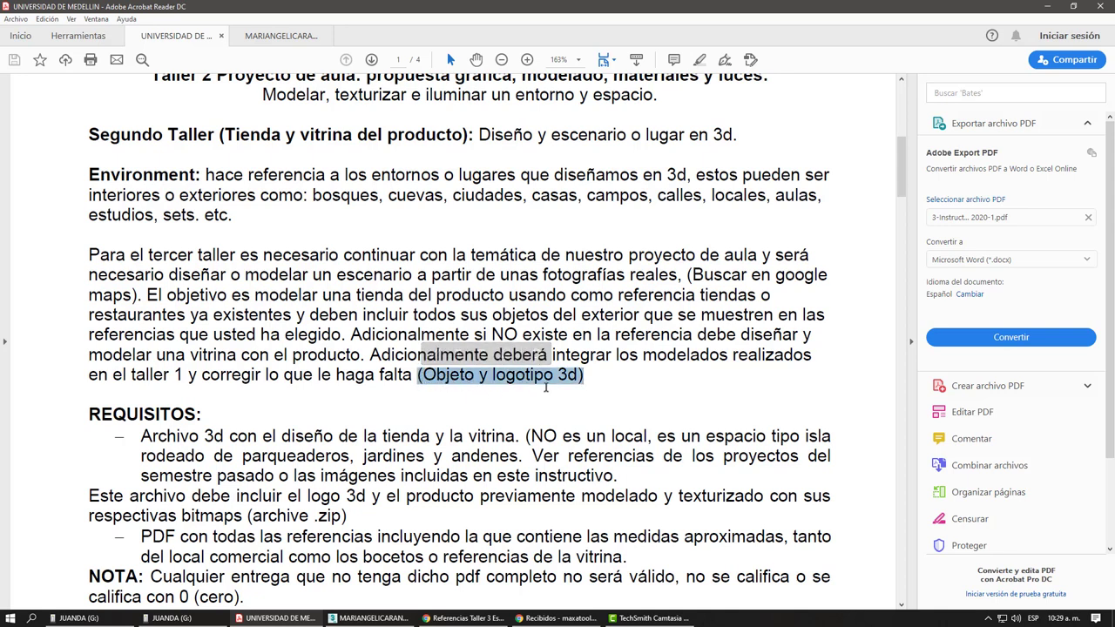
# Step: Scroll down to the REQUISITOS list and clear the highlight
pyautogui.scroll(-1, 546, 388)
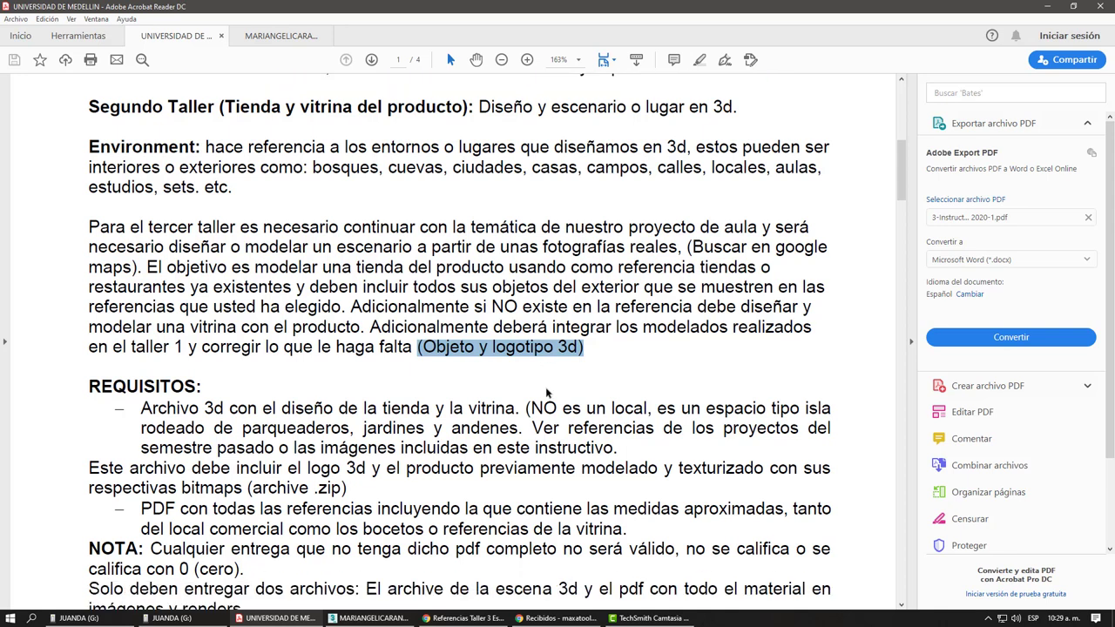
pyautogui.scroll(-1, 546, 388)
pyautogui.scroll(-1, 546, 388)
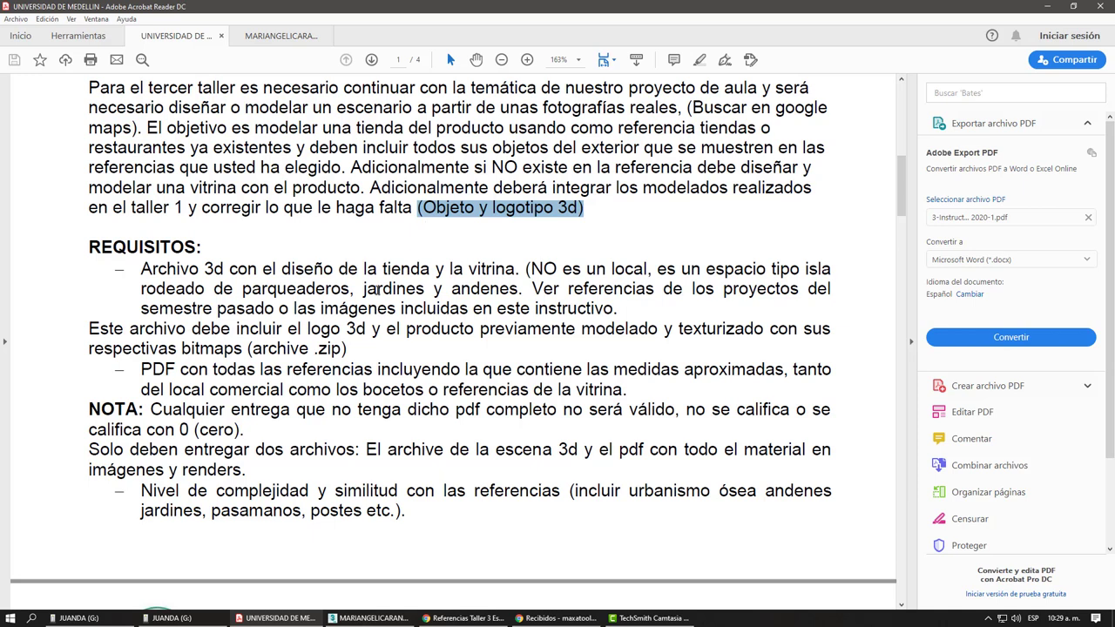
pyautogui.click(378, 291)
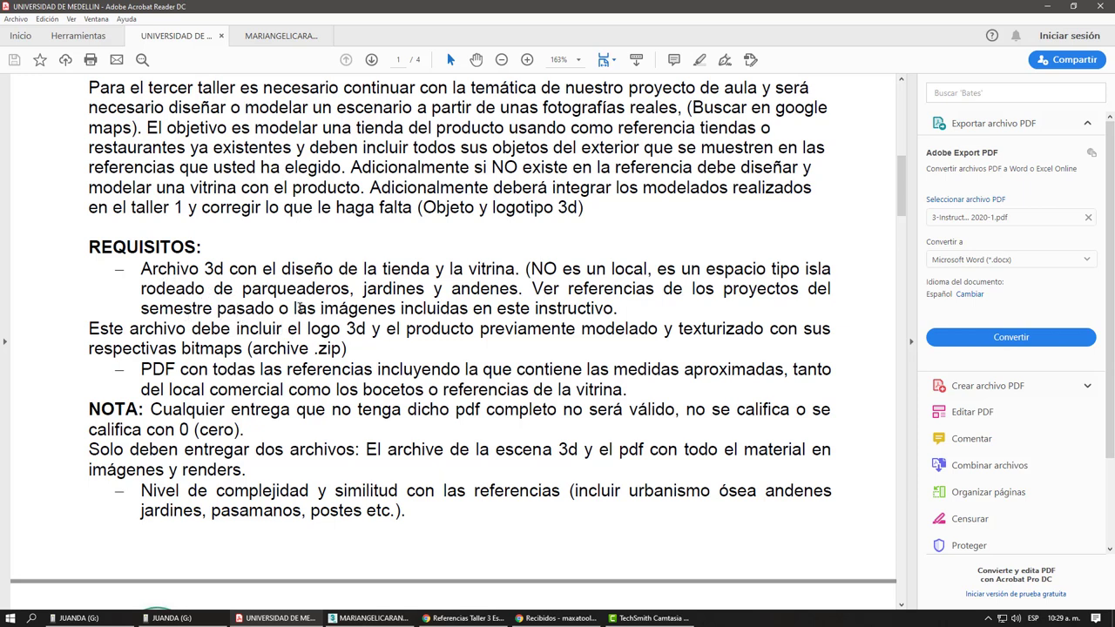
# Step: Point out the store-and-showcase requirement: 'un espacio tipo isla' surrounded by parking, gardens and sidewalks
pyautogui.moveTo(141, 270); pyautogui.dragTo(302, 272)
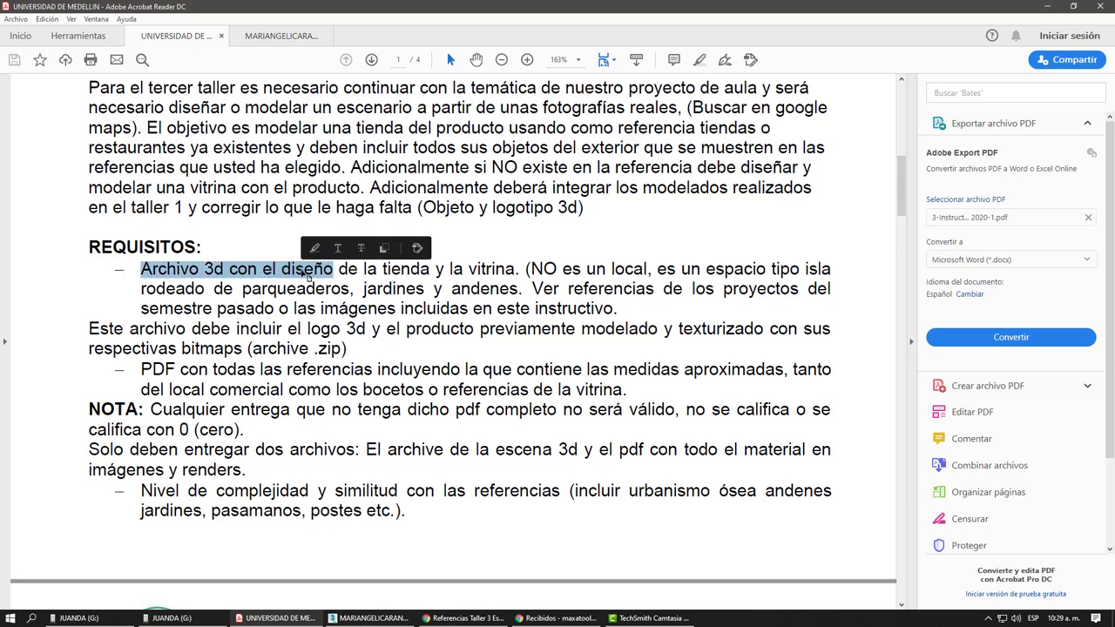
pyautogui.click(319, 307)
pyautogui.moveTo(141, 270); pyautogui.dragTo(836, 270)
pyautogui.click(587, 295)
pyautogui.click(647, 337)
pyautogui.click(253, 330)
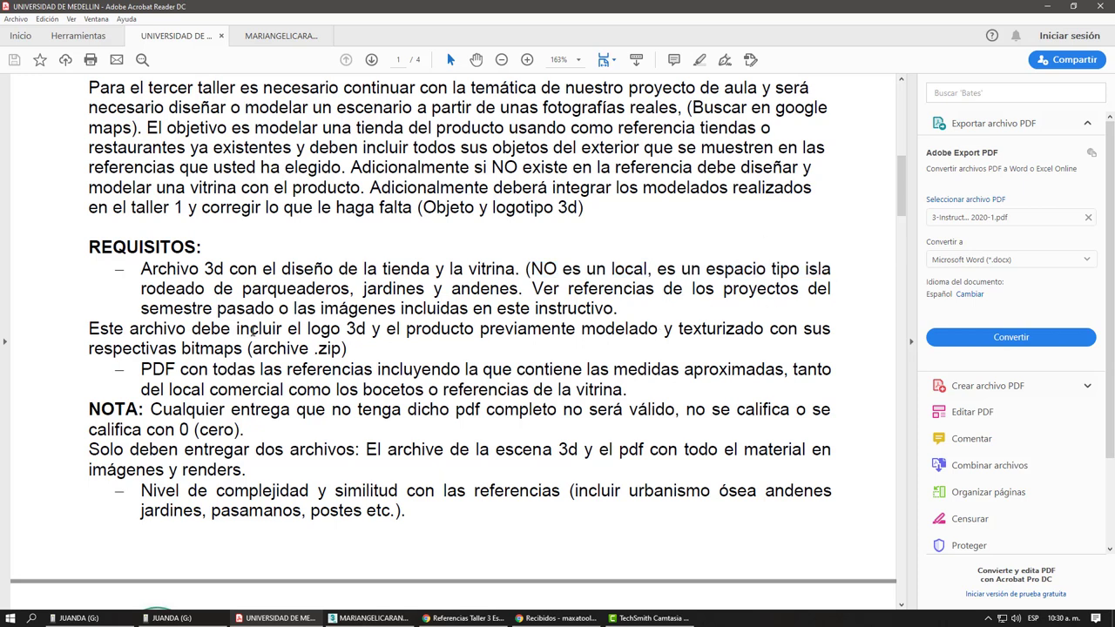
pyautogui.moveTo(157, 291); pyautogui.dragTo(521, 289)
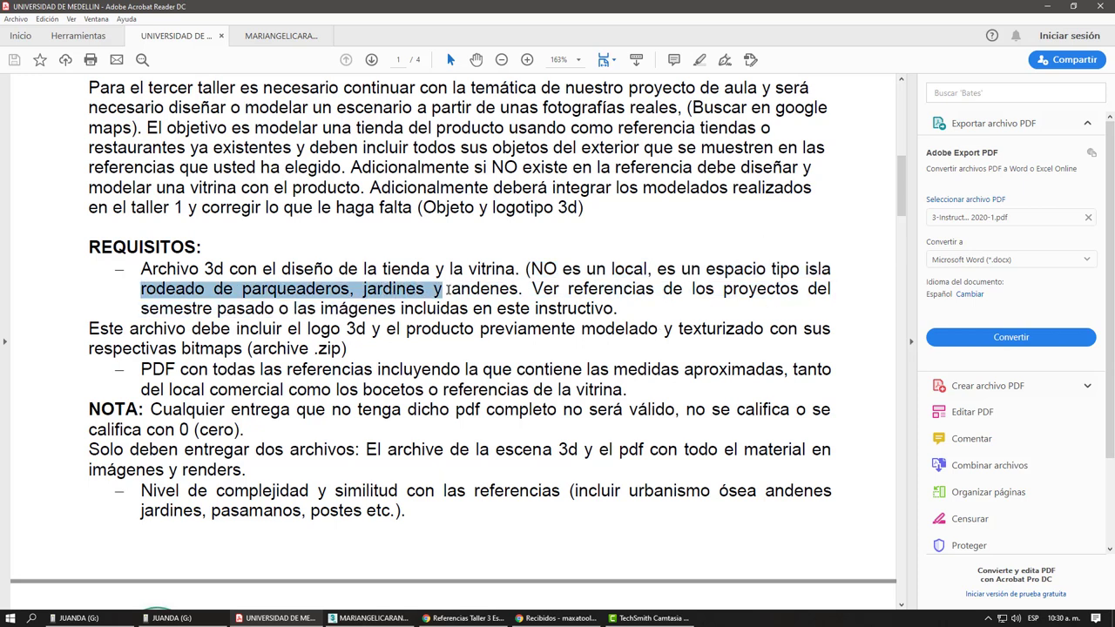
pyautogui.click(547, 343)
pyautogui.moveTo(533, 288)
pyautogui.mouseDown()
pyautogui.moveTo(722, 315)
pyautogui.moveTo(620, 308)
pyautogui.mouseUp()
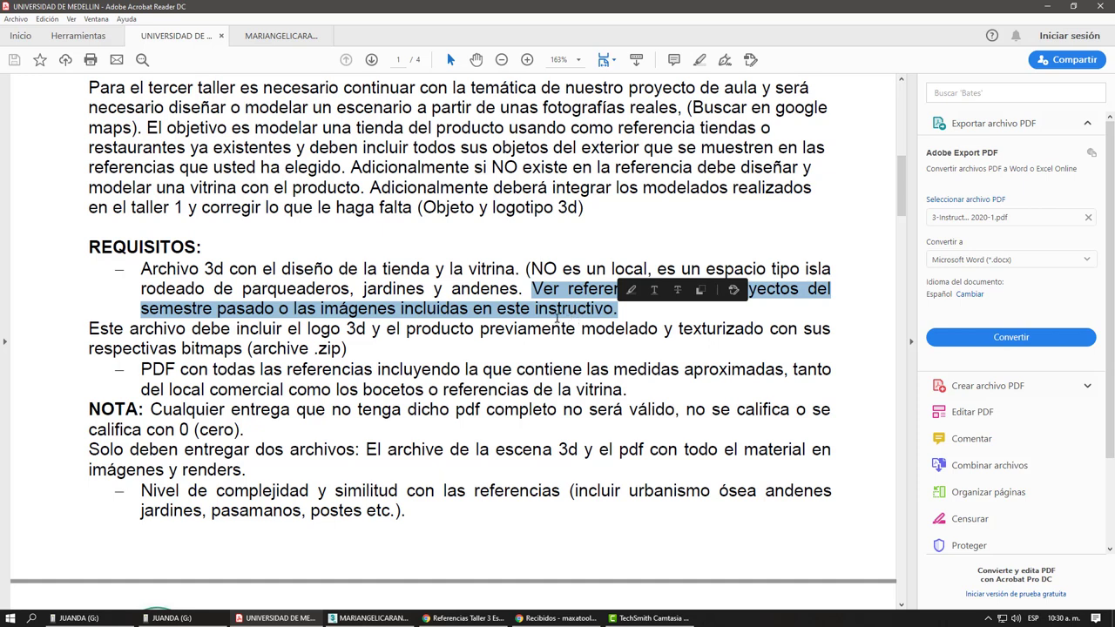
pyautogui.click(555, 365)
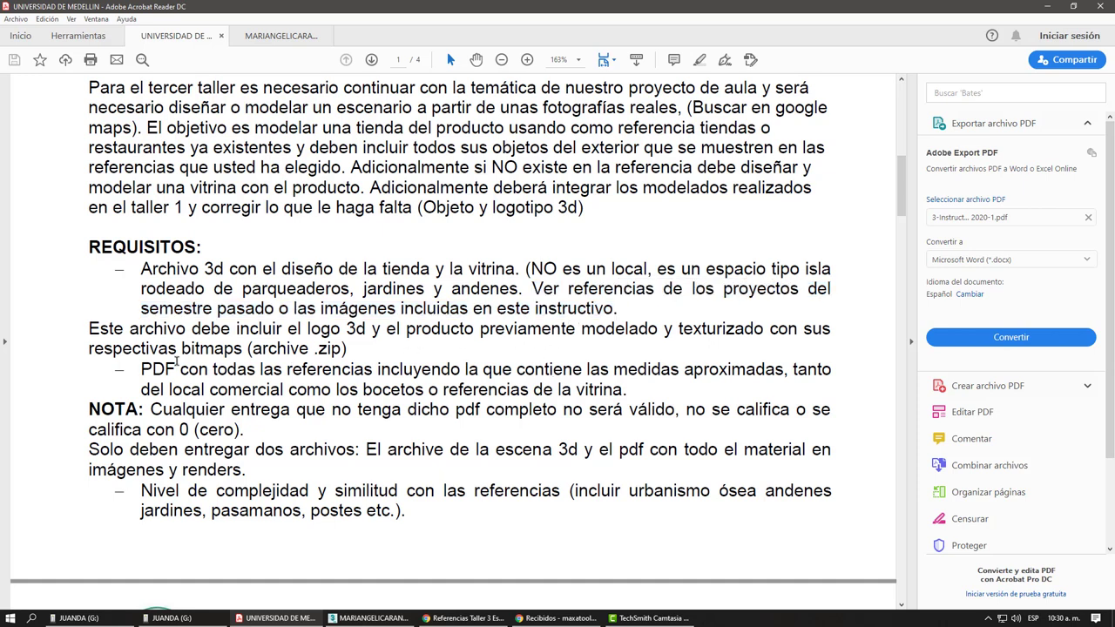
# Step: Highlight the requirement to include the 3D logo and the previously modelled, textured product
pyautogui.moveTo(129, 331); pyautogui.dragTo(356, 333)
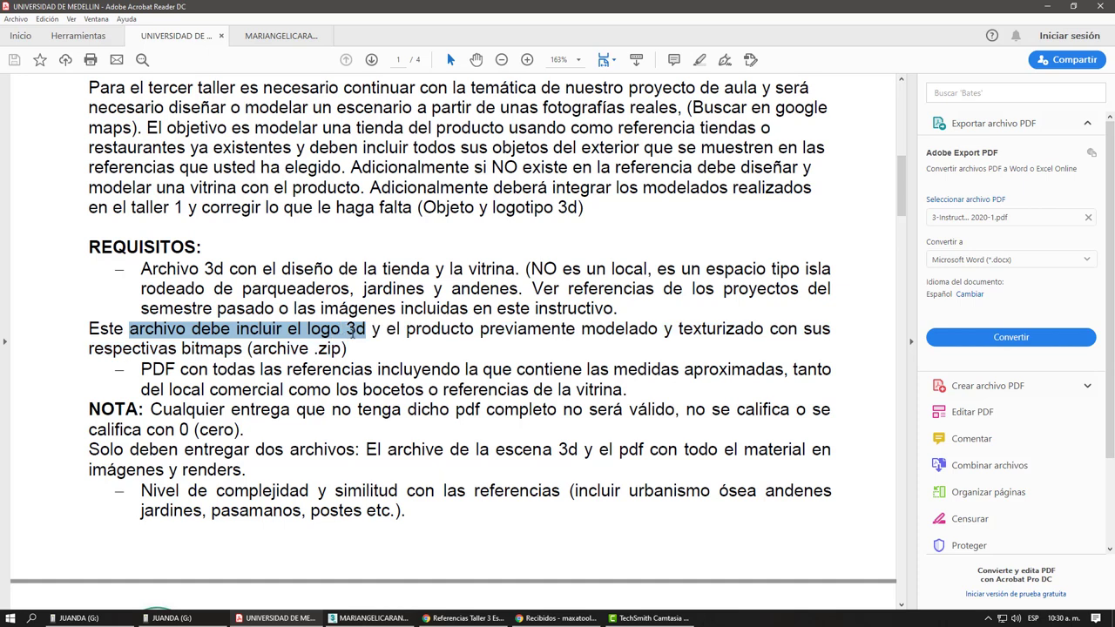
pyautogui.click(396, 353)
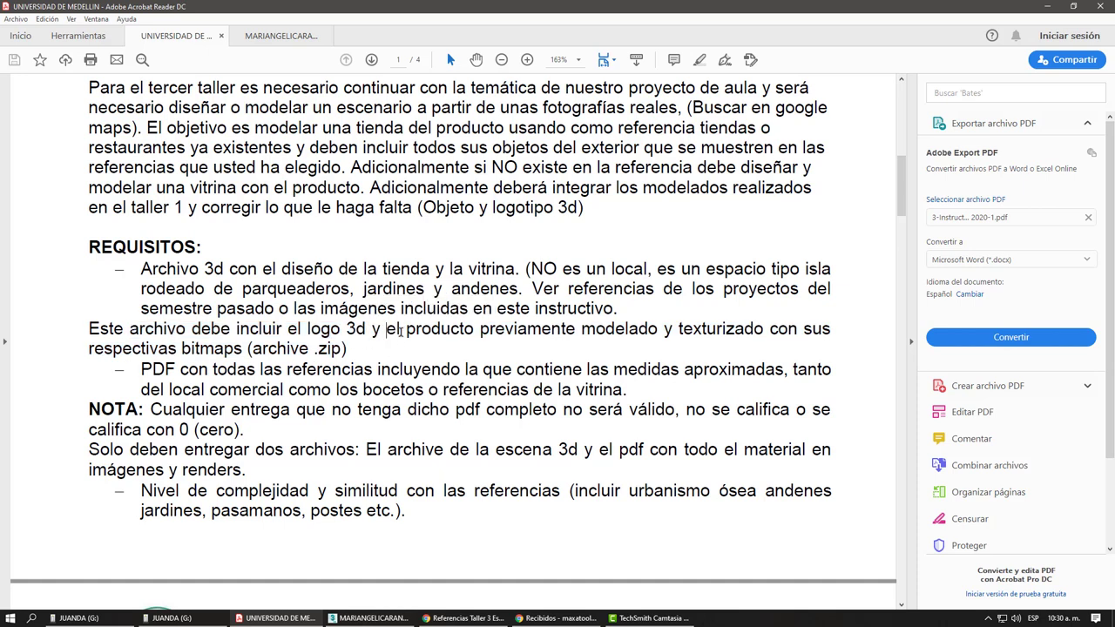
pyautogui.moveTo(386, 329); pyautogui.dragTo(499, 333)
pyautogui.moveTo(588, 344)
pyautogui.mouseDown()
pyautogui.moveTo(669, 333)
pyautogui.moveTo(322, 330)
pyautogui.mouseUp()
pyautogui.click(659, 388)
pyautogui.click(520, 388)
pyautogui.moveTo(671, 333)
pyautogui.mouseDown()
pyautogui.moveTo(832, 343)
pyautogui.moveTo(819, 374)
pyautogui.moveTo(375, 374)
pyautogui.moveTo(305, 351)
pyautogui.moveTo(346, 348)
pyautogui.moveTo(247, 348)
pyautogui.moveTo(346, 348)
pyautogui.mouseUp()
pyautogui.click(350, 358)
# Step: Point out the '(archive .zip)' note and the requirement to include all references
pyautogui.click(265, 371)
pyautogui.click(347, 350)
pyautogui.click(247, 349)
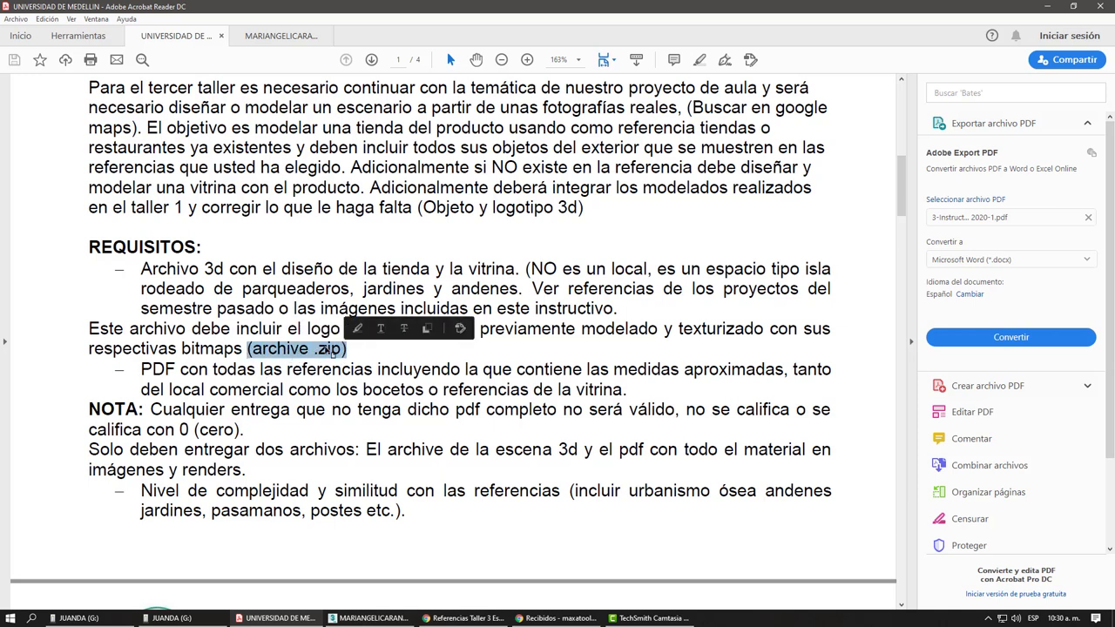
pyautogui.click(306, 388)
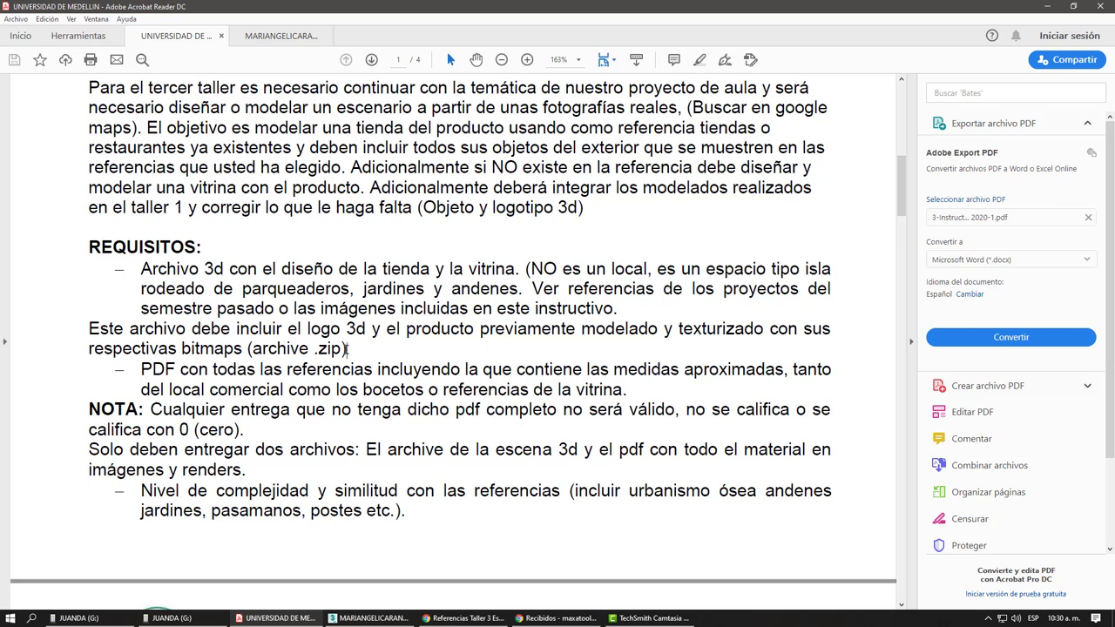
pyautogui.moveTo(349, 350); pyautogui.dragTo(249, 351)
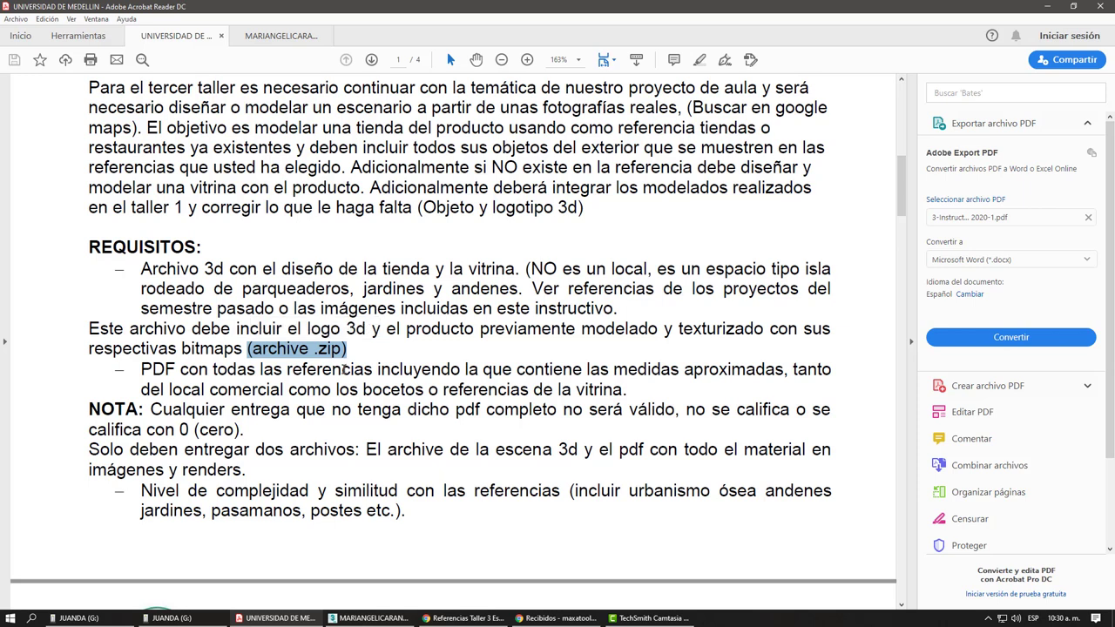
pyautogui.click(336, 380)
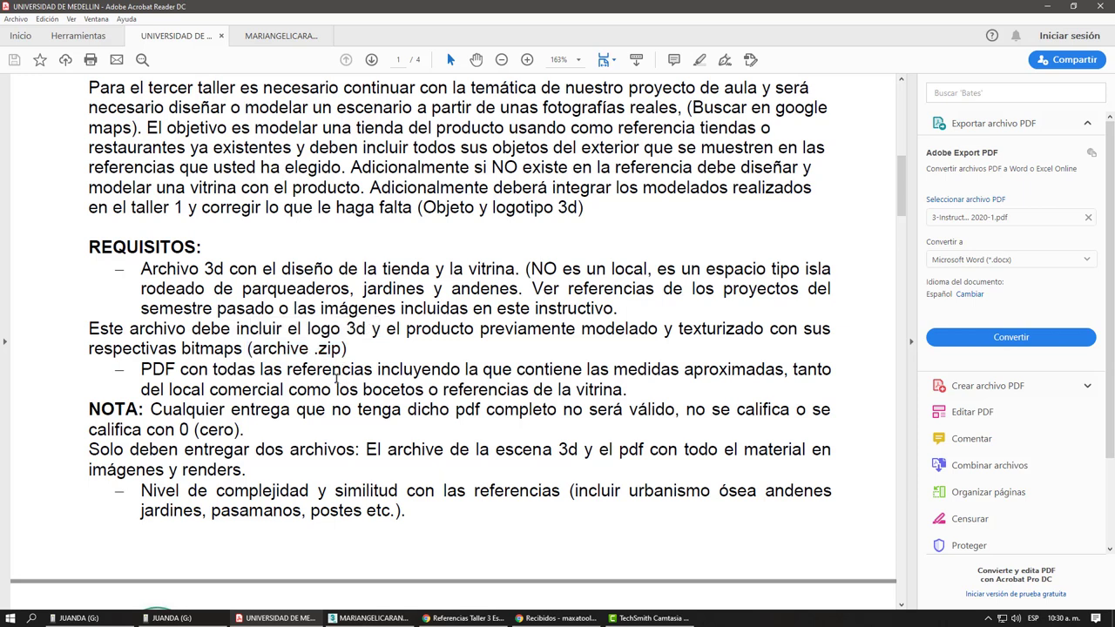
pyautogui.moveTo(347, 349); pyautogui.dragTo(271, 350)
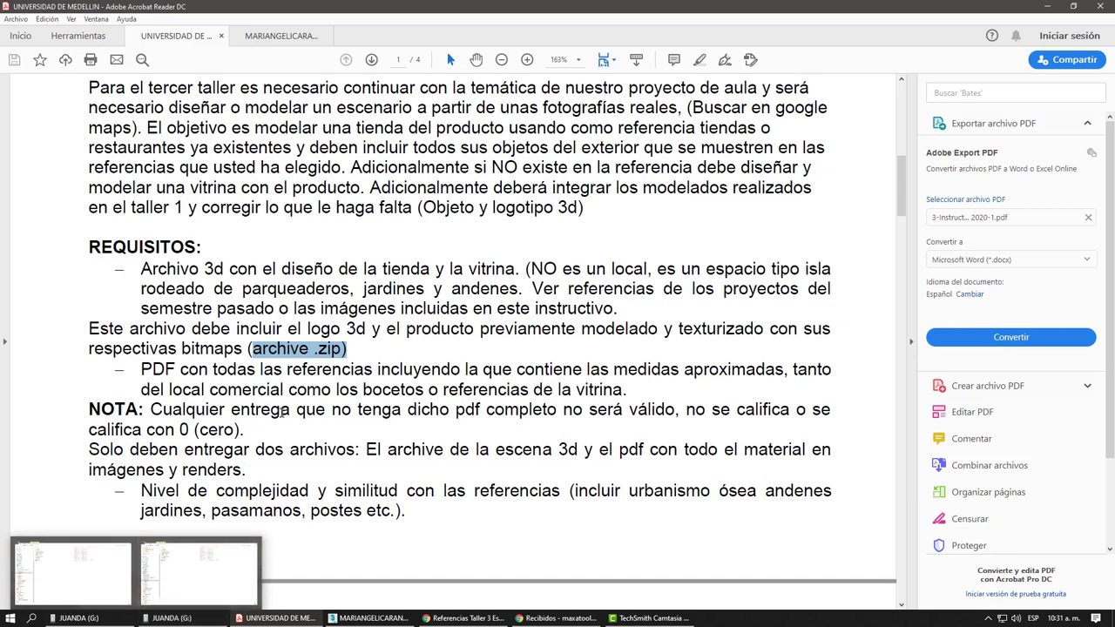
pyautogui.click(286, 410)
pyautogui.moveTo(255, 348); pyautogui.dragTo(347, 348)
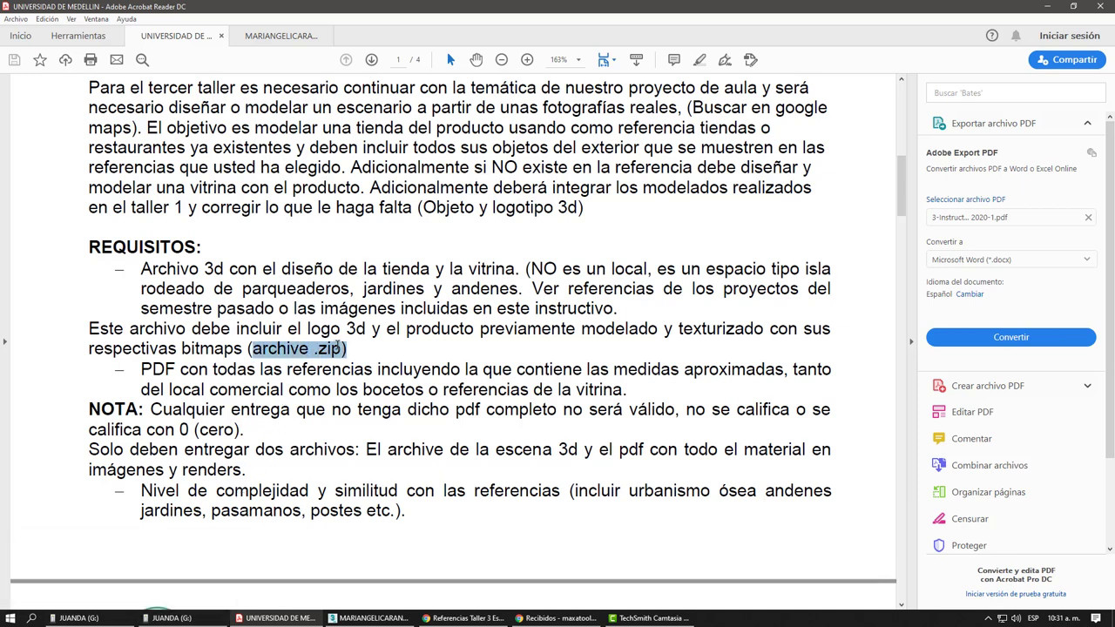
pyautogui.click(336, 370)
pyautogui.moveTo(181, 370); pyautogui.dragTo(609, 370)
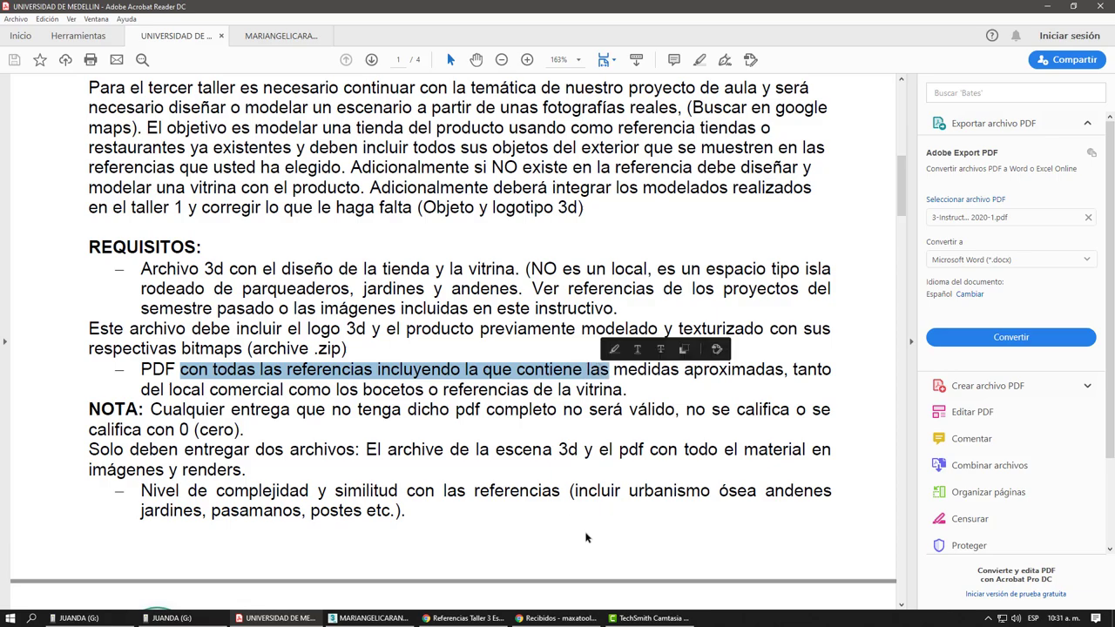
# Step: Glance at the Dunkin Donuts Drive folder, then show the student's PDF on its Red Robin storefront page
pyautogui.click(288, 620)
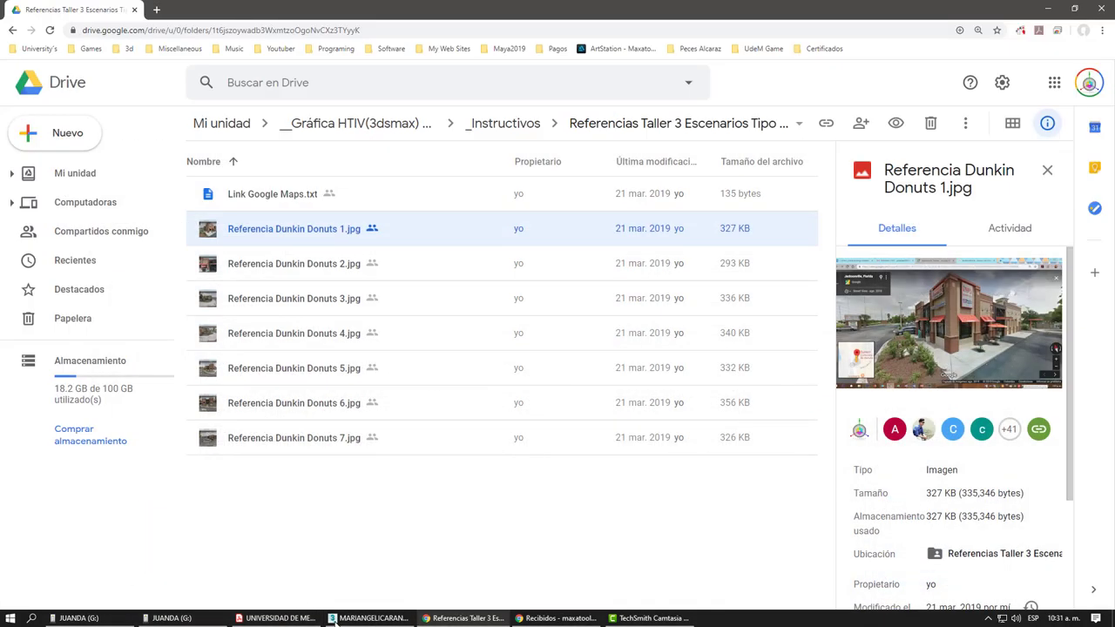
pyautogui.click(264, 622)
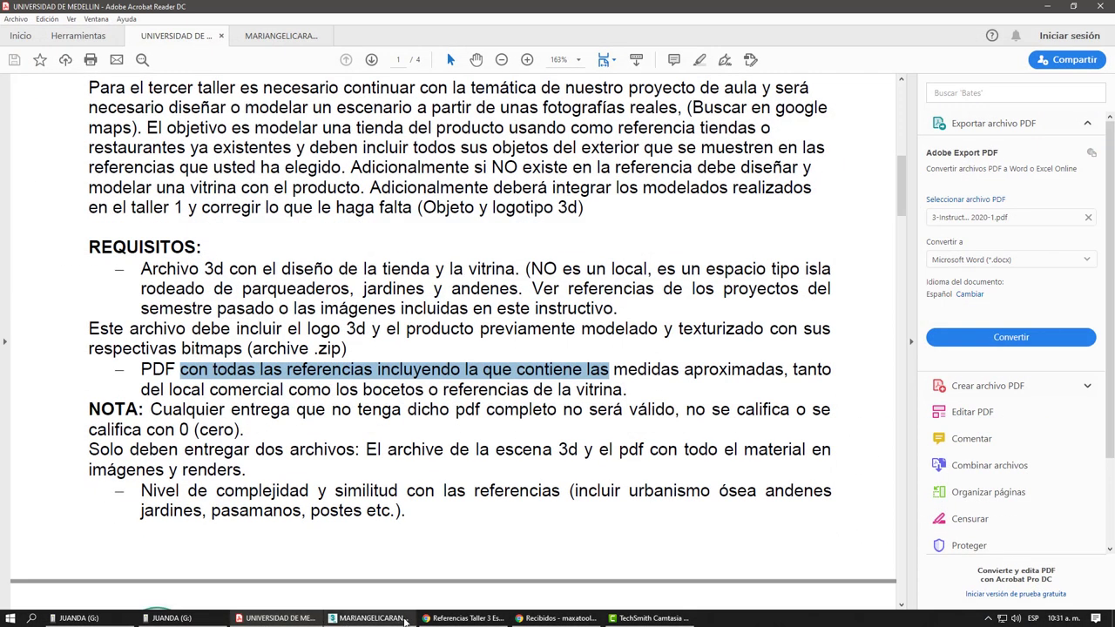
pyautogui.click(290, 622)
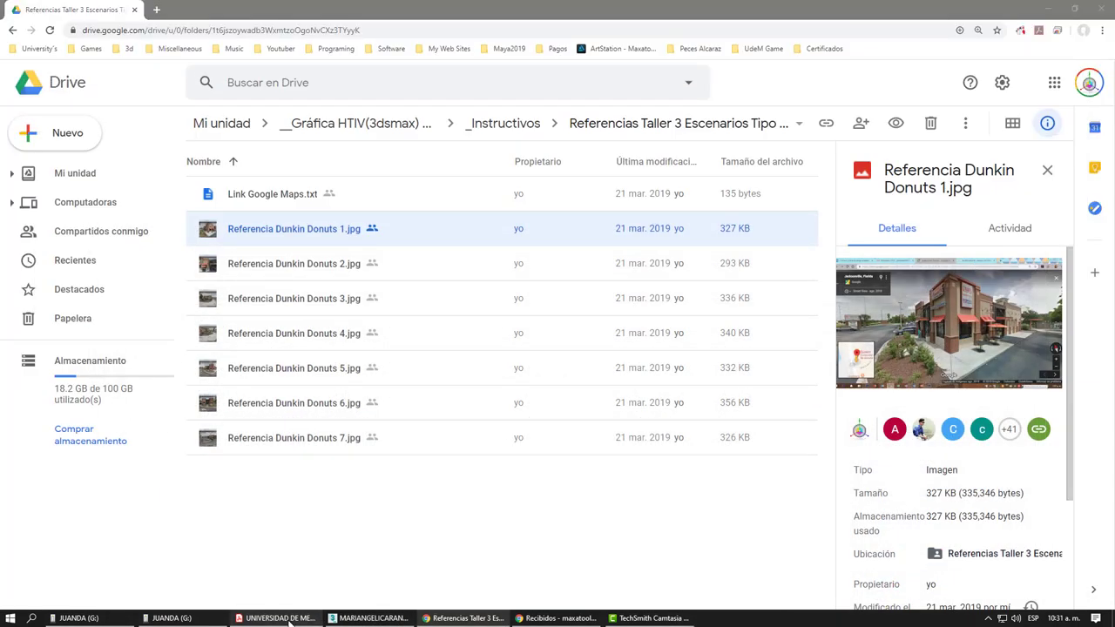
pyautogui.click(279, 620)
pyautogui.click(281, 36)
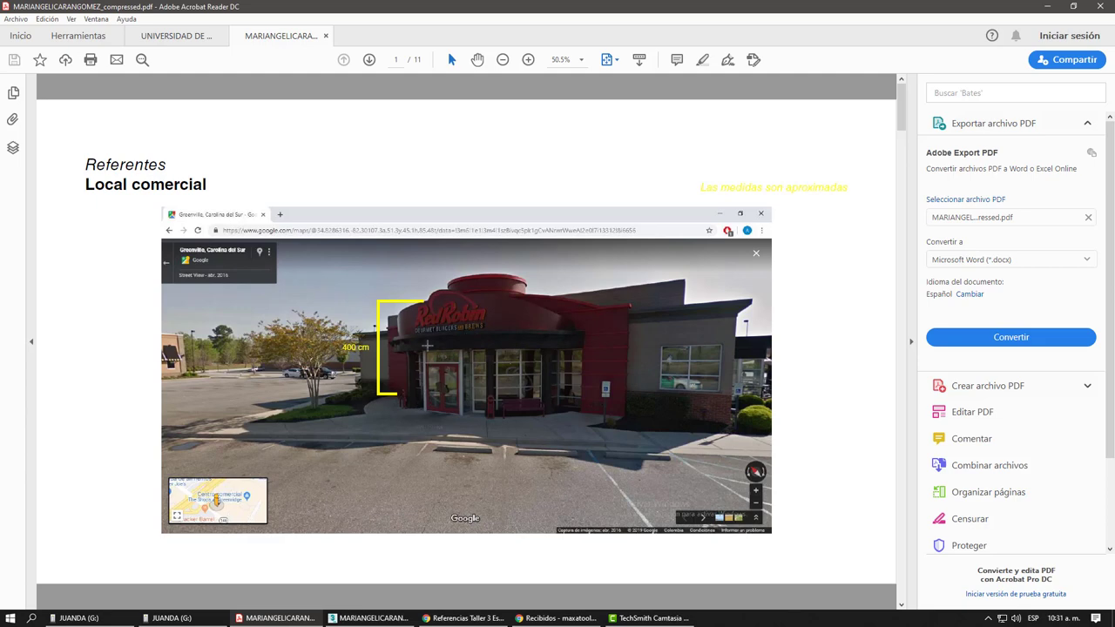
# Step: Scroll through the student's measured storefront reference pages in the PDF
pyautogui.scroll(-2, 427, 345)
pyautogui.scroll(2, 427, 336)
pyautogui.scroll(-2, 427, 336)
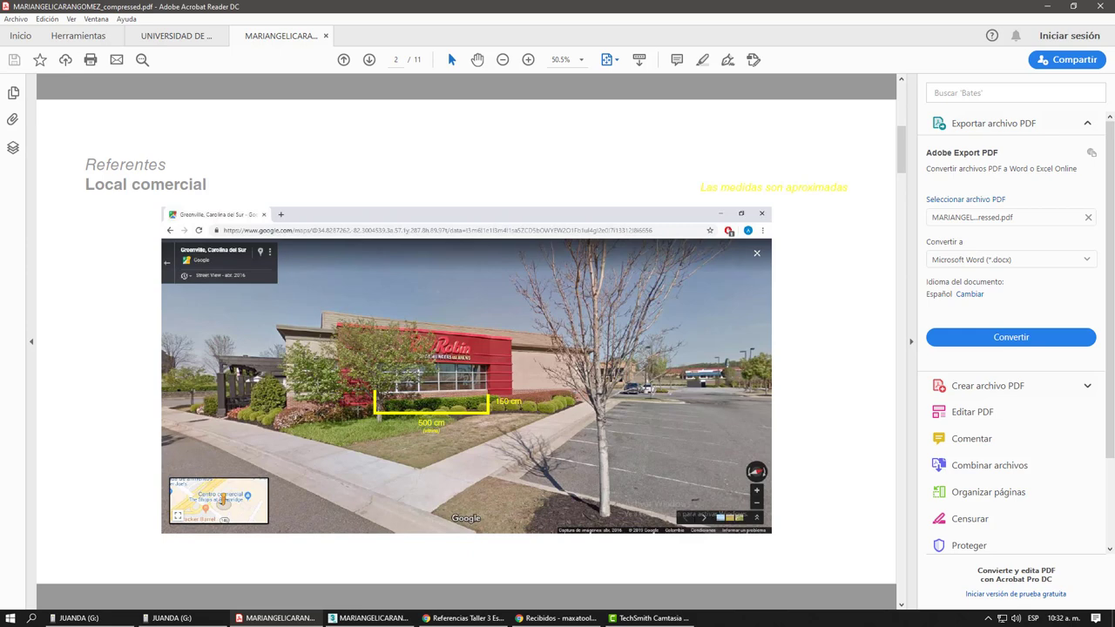
pyautogui.scroll(-1, 359, 409)
pyautogui.scroll(-1, 359, 410)
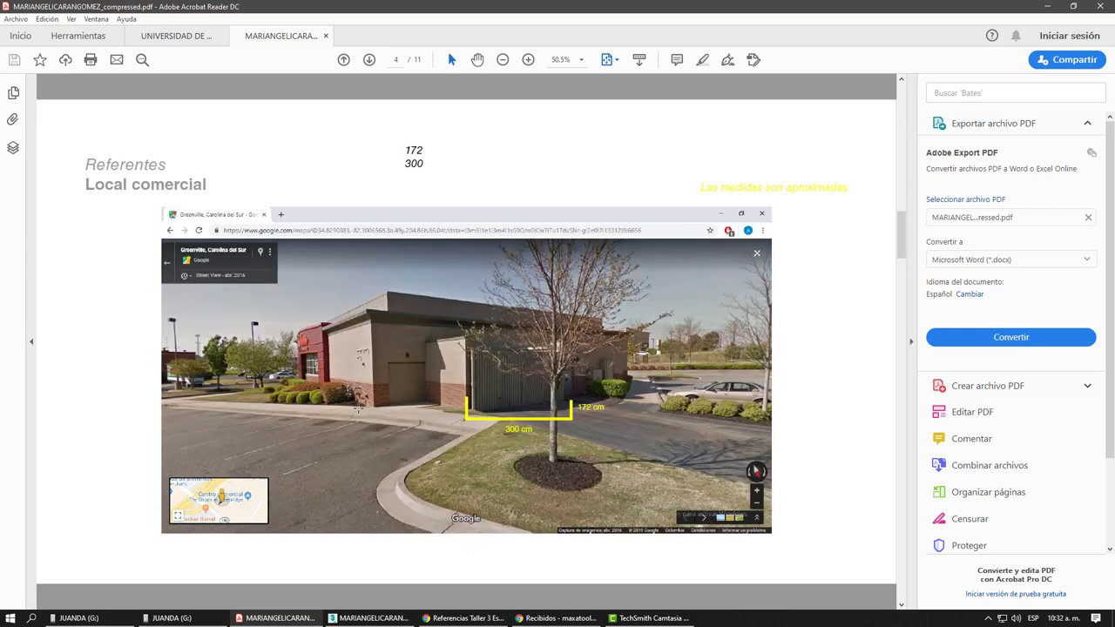
pyautogui.scroll(-1, 358, 408)
pyautogui.scroll(1, 358, 409)
pyautogui.scroll(-1, 477, 419)
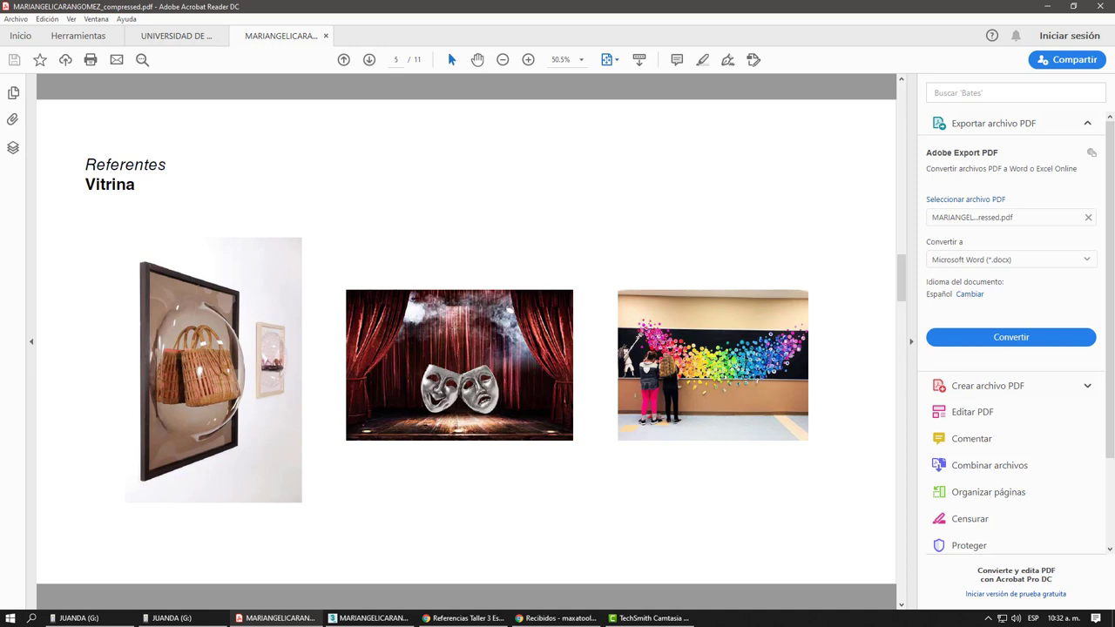
# Step: Page on to the Vitrina references and Rock & Pola render pages, then return to 3ds Max
pyautogui.keyDown('ctrl'); pyautogui.scroll(-3, 455, 327); pyautogui.keyUp('ctrl')
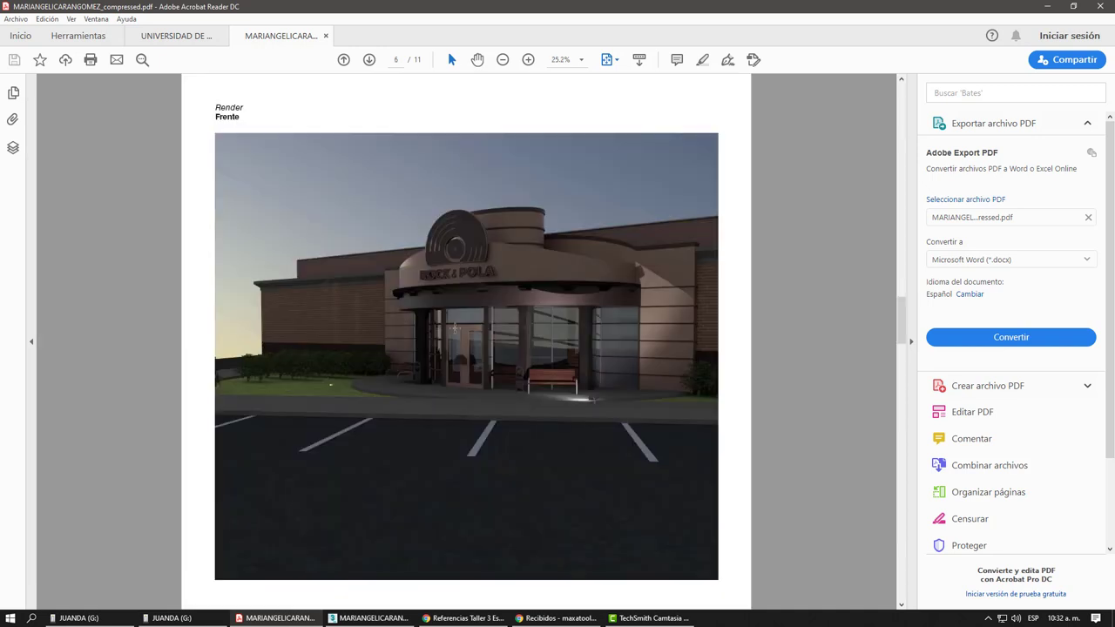
pyautogui.scroll(-1, 454, 328)
pyautogui.scroll(1, 453, 328)
pyautogui.scroll(1, 453, 327)
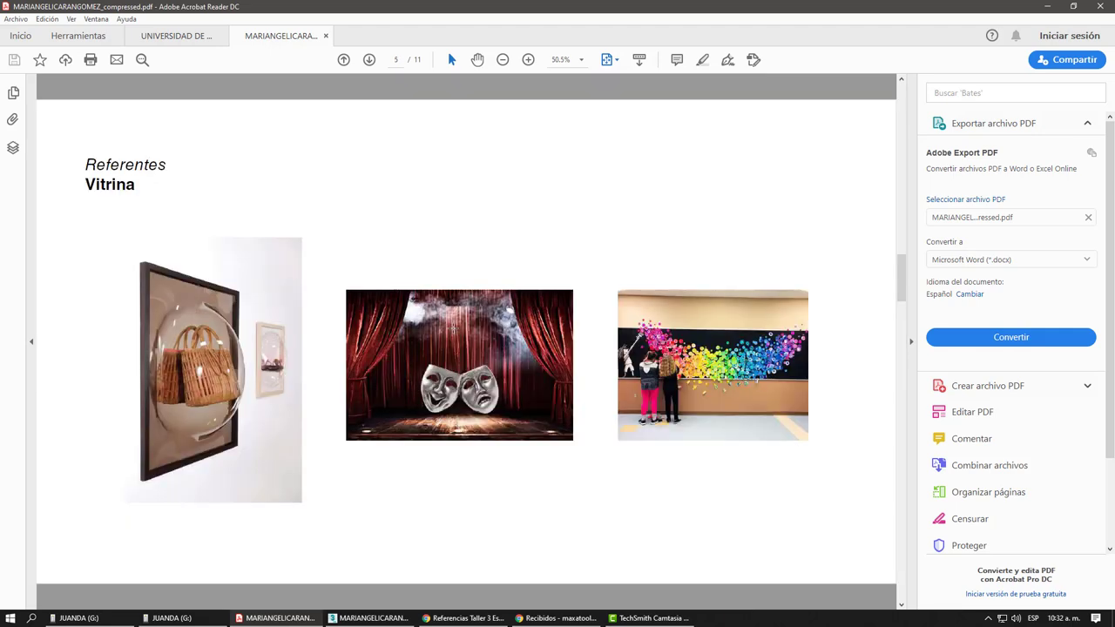
pyautogui.scroll(-1, 453, 328)
pyautogui.scroll(-1, 453, 327)
pyautogui.scroll(-1, 453, 328)
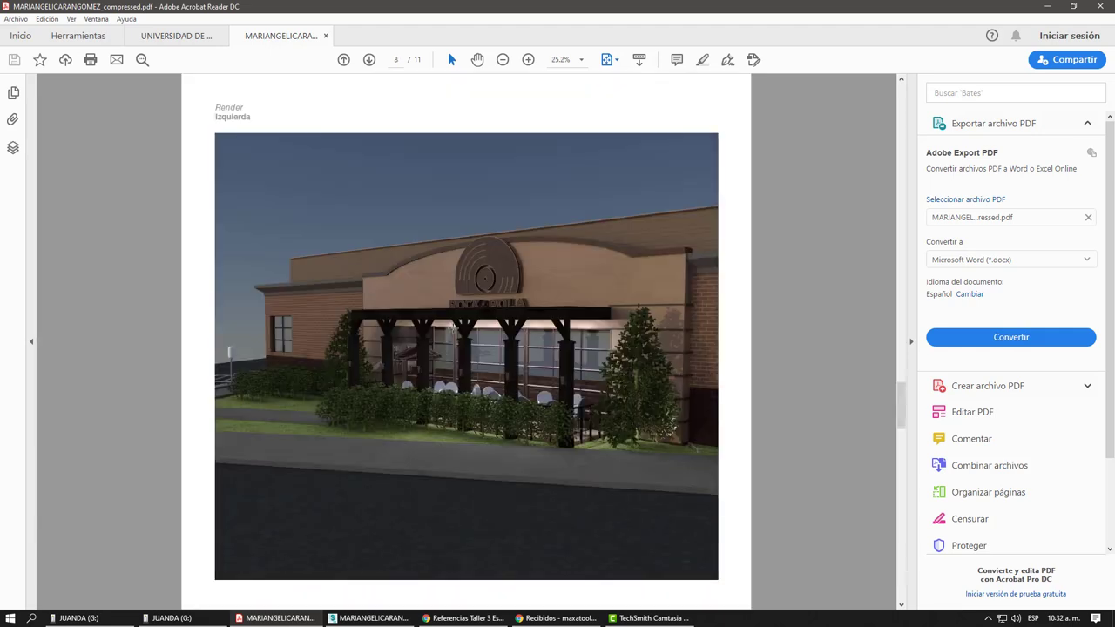
pyautogui.scroll(-1, 453, 328)
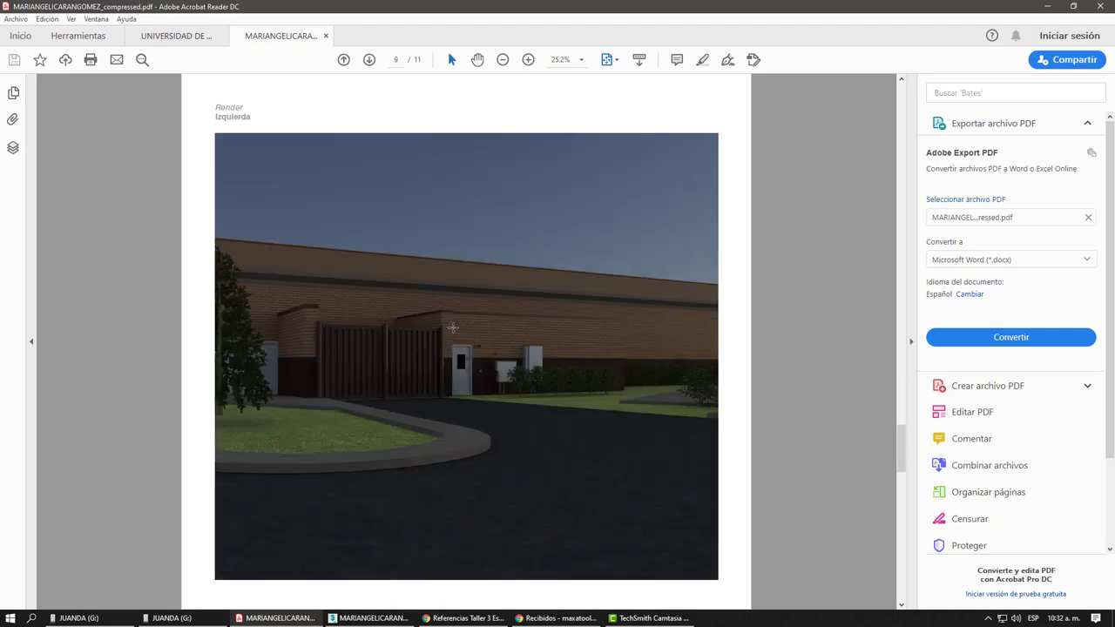
pyautogui.scroll(-1, 454, 327)
pyautogui.scroll(-1, 453, 328)
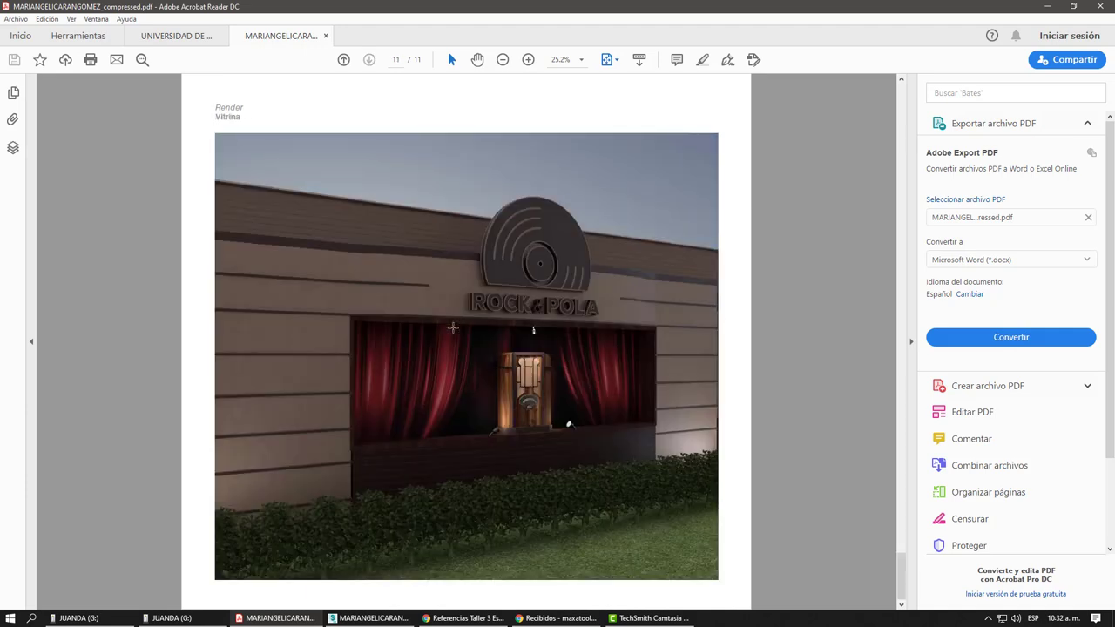
pyautogui.scroll(1, 453, 328)
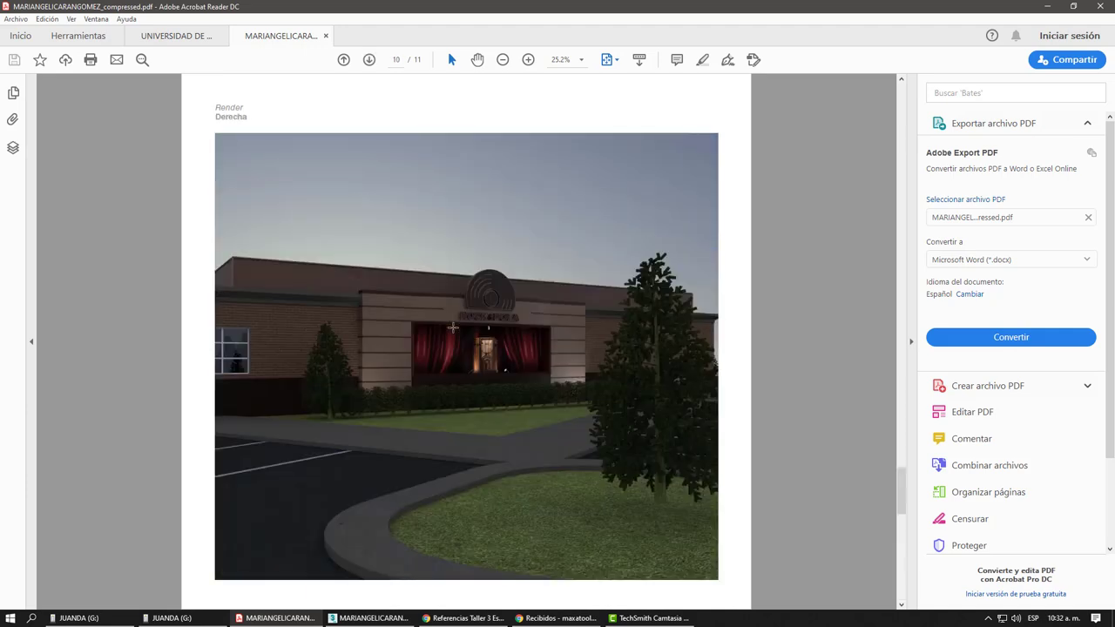
pyautogui.scroll(1, 453, 327)
pyautogui.scroll(1, 453, 327)
pyautogui.scroll(1, 468, 467)
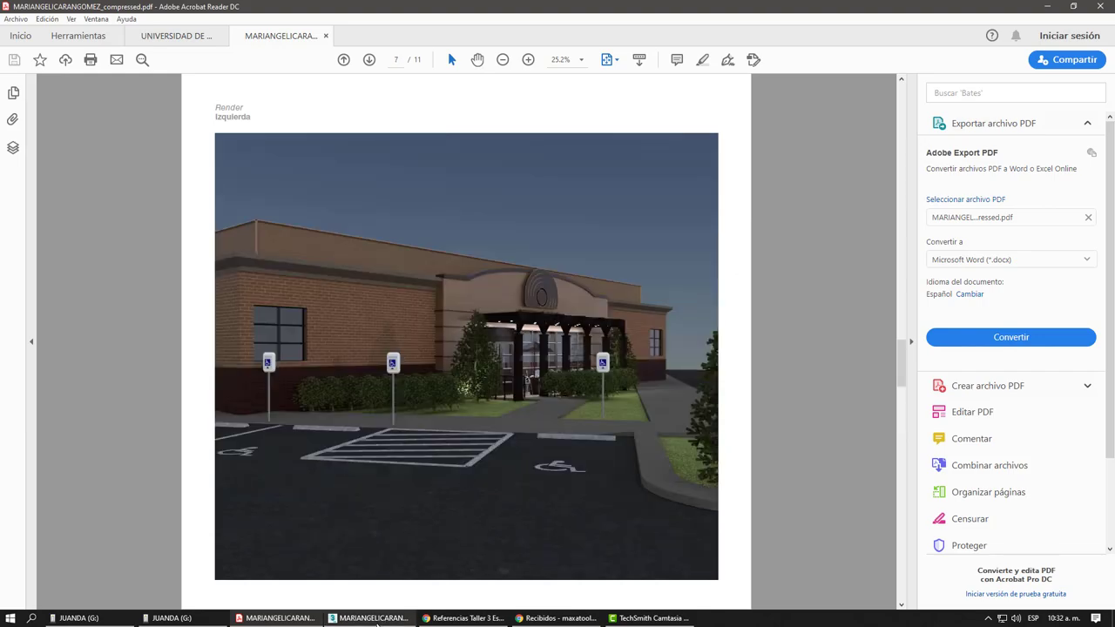
pyautogui.click(401, 617)
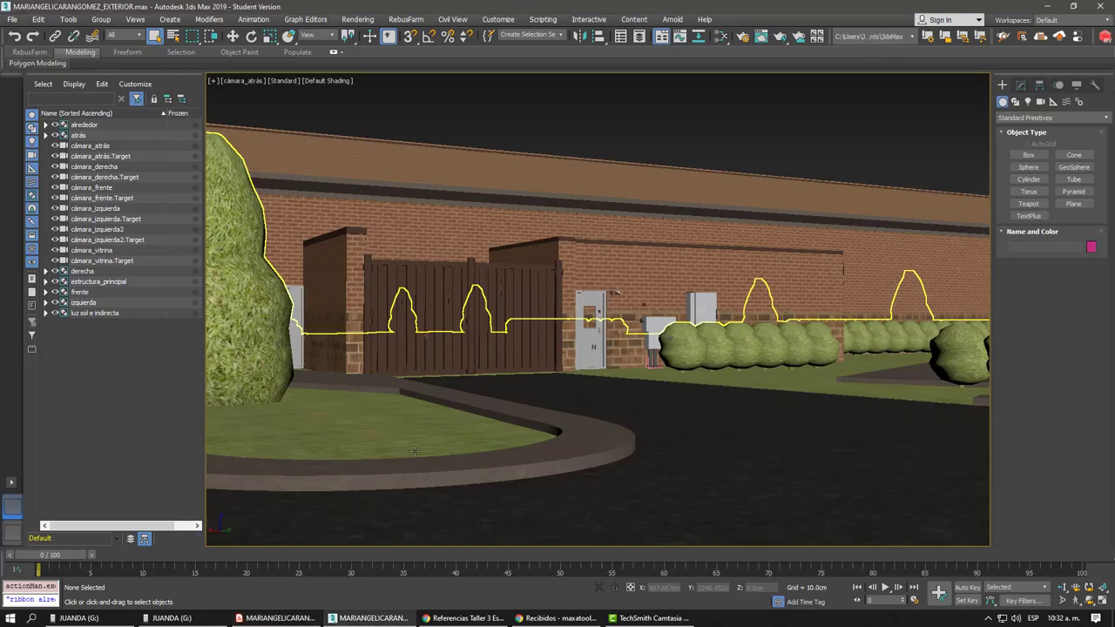
# Step: Orbit the perspective view around the building to inspect its facade and sides
pyautogui.press('p')
pyautogui.moveTo(450, 376)
pyautogui.keyDown('alt'); pyautogui.mouseDown(button='middle')
pyautogui.moveTo(459, 358)
pyautogui.moveTo(555, 332)
pyautogui.moveTo(568, 273)
pyautogui.mouseUp(button='middle'); pyautogui.keyUp('alt')
pyautogui.click(458, 358)
pyautogui.scroll(-3, 568, 273)
pyautogui.click(610, 174)
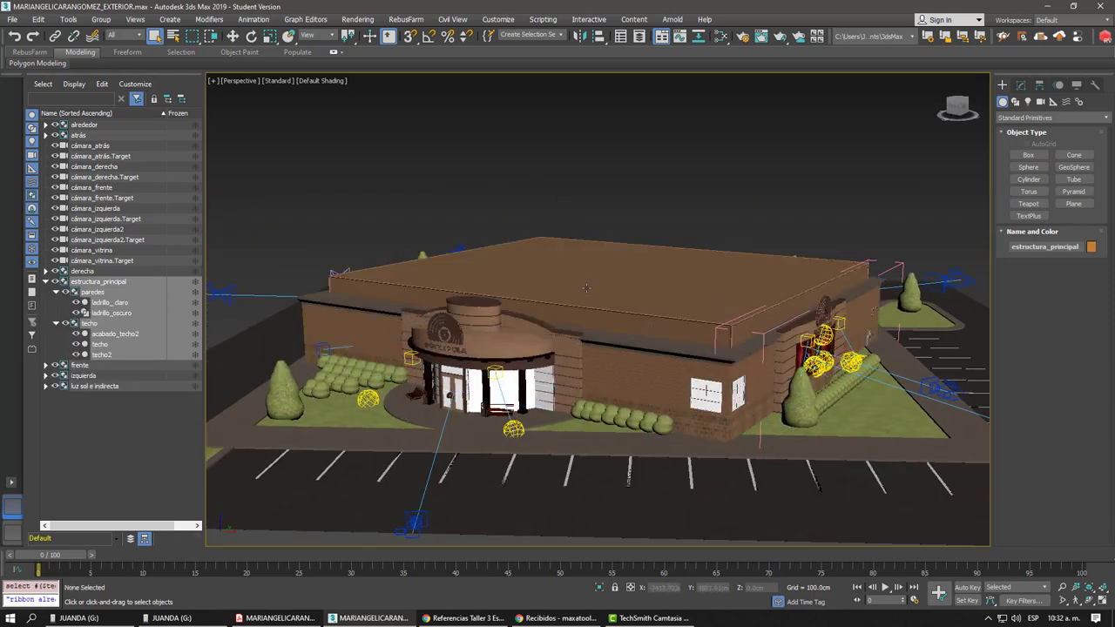
pyautogui.moveTo(609, 174)
pyautogui.keyDown('alt'); pyautogui.mouseDown(button='middle')
pyautogui.moveTo(673, 427)
pyautogui.moveTo(431, 400)
pyautogui.mouseUp(button='middle'); pyautogui.keyUp('alt')
pyautogui.scroll(3, 674, 426)
pyautogui.scroll(5, 674, 426)
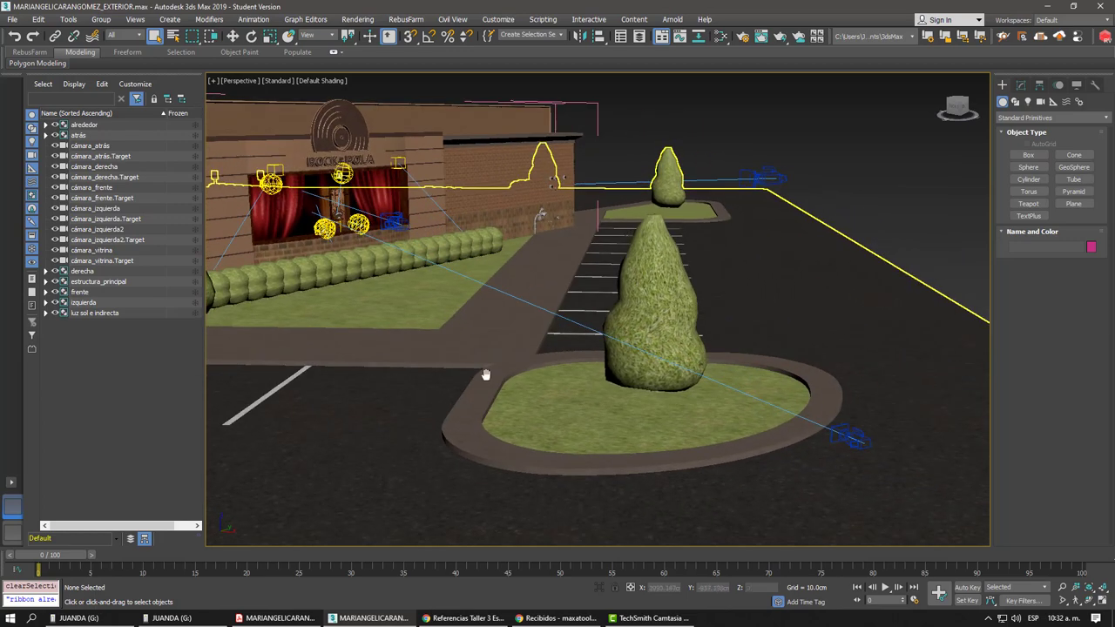
pyautogui.moveTo(486, 375)
pyautogui.keyDown('alt'); pyautogui.mouseDown(button='middle')
pyautogui.moveTo(476, 358)
pyautogui.moveTo(488, 367)
pyautogui.moveTo(674, 266)
pyautogui.moveTo(637, 281)
pyautogui.mouseUp(button='middle'); pyautogui.keyUp('alt')
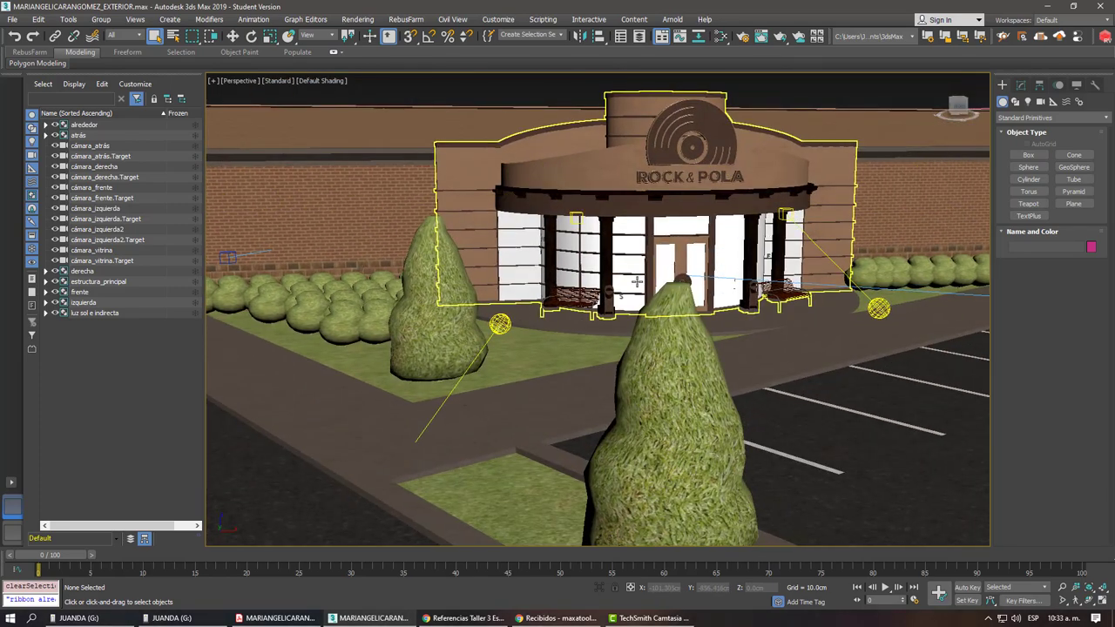
pyautogui.scroll(-3, 505, 290)
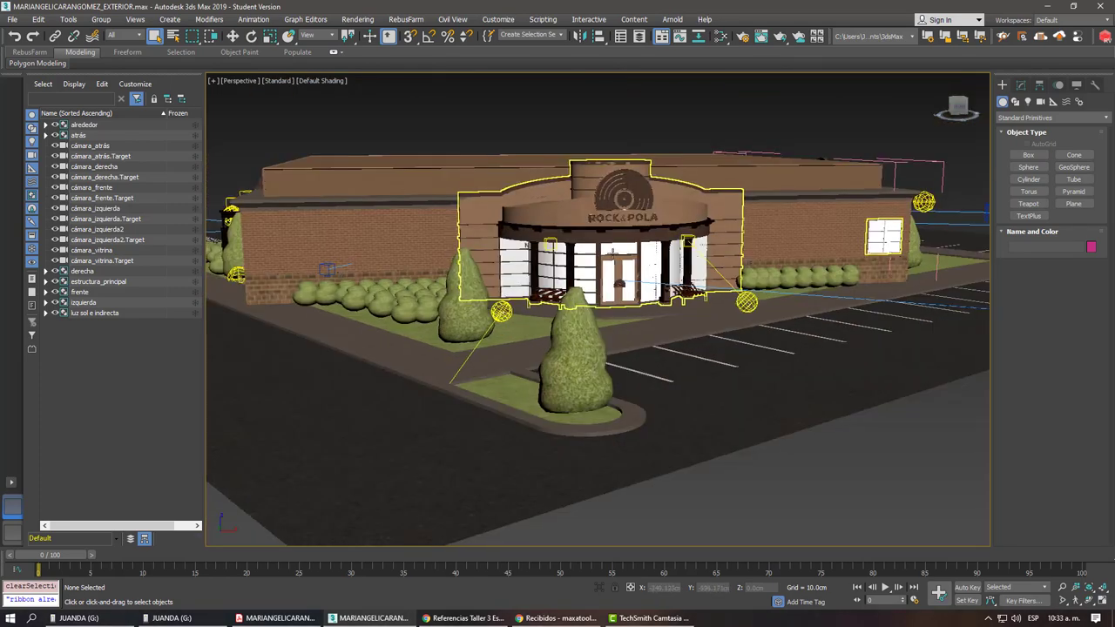
pyautogui.scroll(3, 522, 284)
pyautogui.scroll(3, 557, 275)
pyautogui.scroll(2, 574, 271)
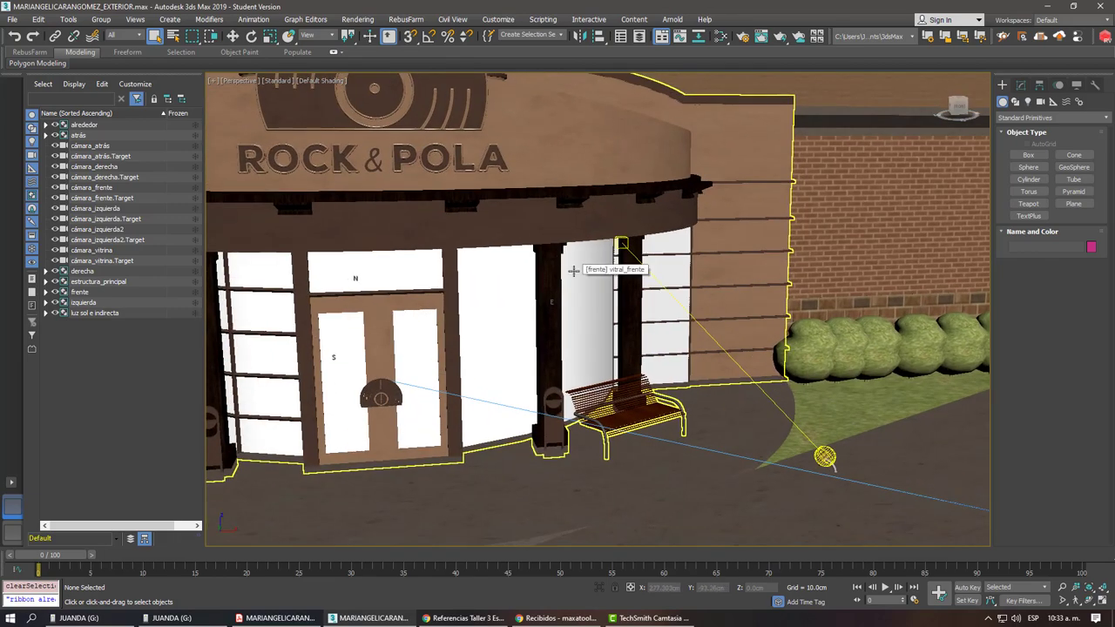
pyautogui.scroll(-4, 574, 266)
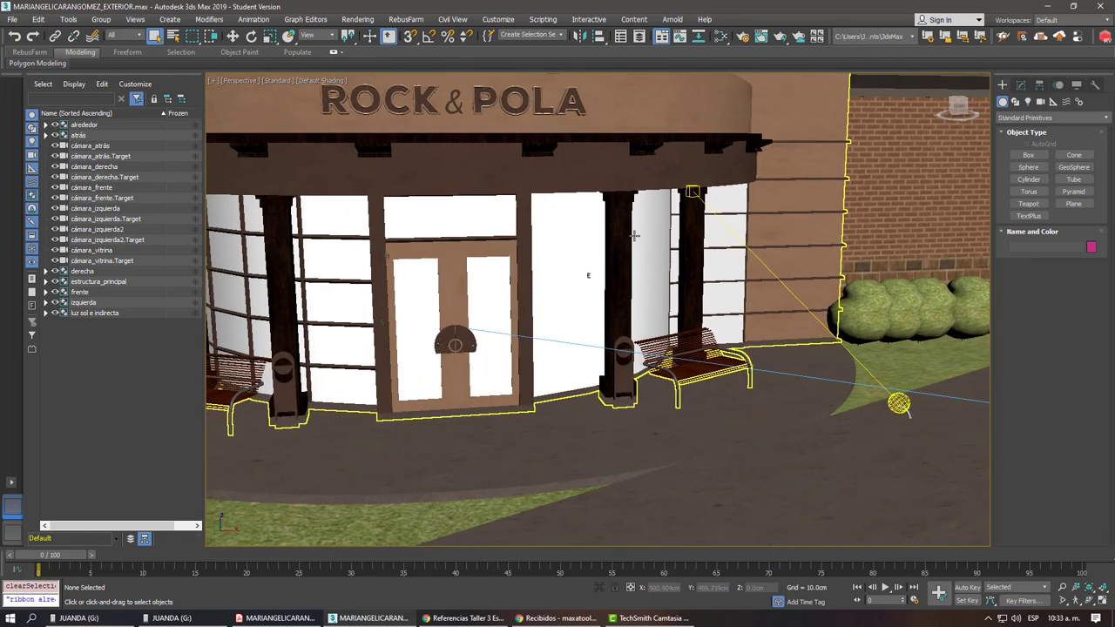
pyautogui.moveTo(574, 266)
pyautogui.keyDown('alt'); pyautogui.mouseDown(button='middle')
pyautogui.moveTo(542, 308)
pyautogui.moveTo(634, 320)
pyautogui.moveTo(523, 294)
pyautogui.mouseUp(button='middle'); pyautogui.keyUp('alt')
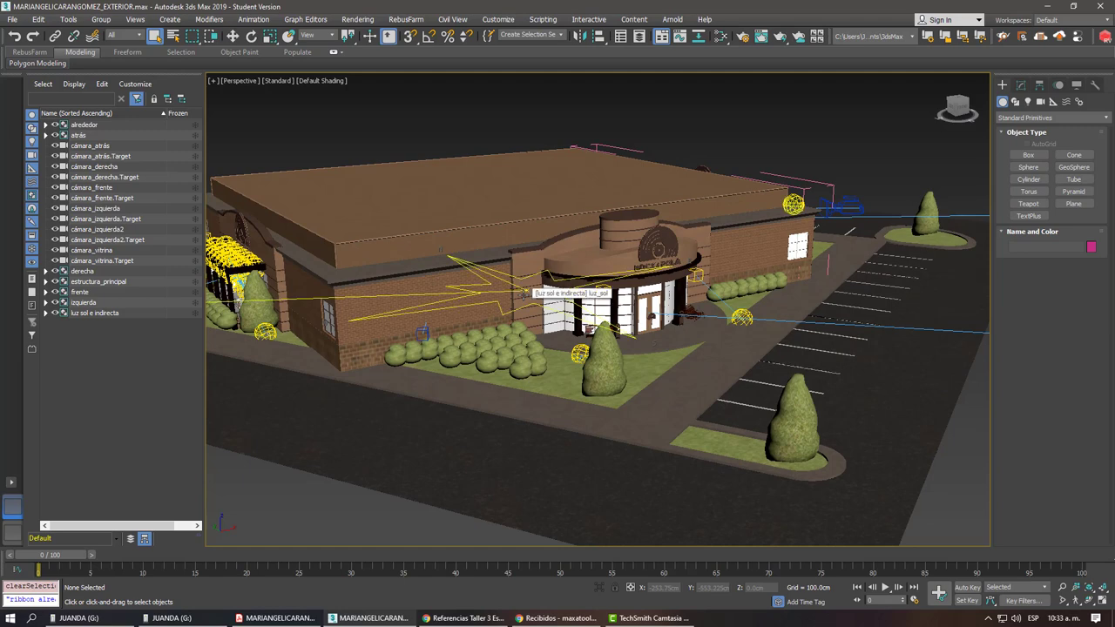
pyautogui.press('F3')
pyautogui.press('F3')
# Step: Isolate estructura_principal to inspect its roof and brick parapet, then end isolation
pyautogui.click(341, 323)
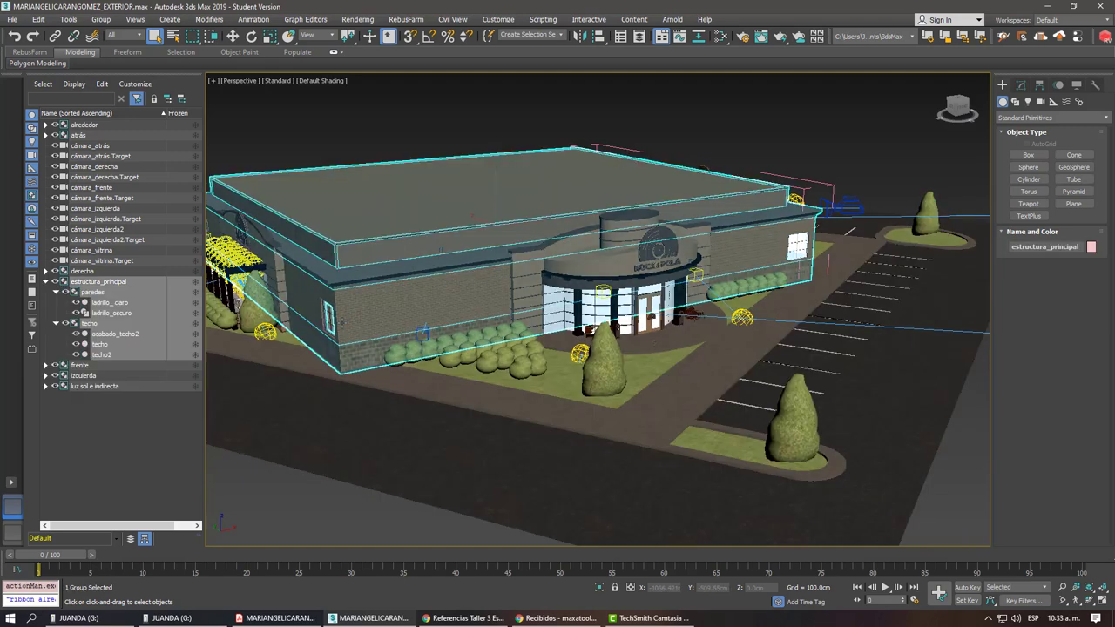
pyautogui.hotkey('alt', 'q')
pyautogui.moveTo(392, 383)
pyautogui.keyDown('alt'); pyautogui.mouseDown(button='middle')
pyautogui.moveTo(674, 351)
pyautogui.moveTo(559, 361)
pyautogui.moveTo(575, 349)
pyautogui.mouseUp(button='middle'); pyautogui.keyUp('alt')
pyautogui.scroll(5, 673, 351)
pyautogui.scroll(5, 575, 349)
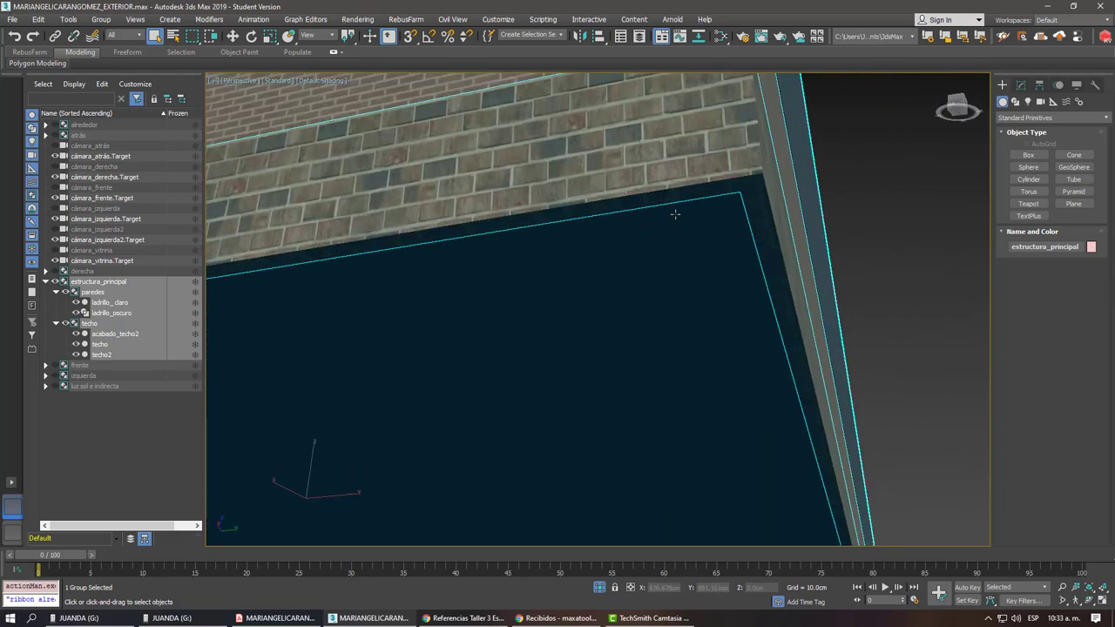
pyautogui.moveTo(671, 215)
pyautogui.keyDown('alt'); pyautogui.mouseDown(button='middle')
pyautogui.moveTo(724, 232)
pyautogui.moveTo(589, 416)
pyautogui.moveTo(635, 326)
pyautogui.moveTo(568, 304)
pyautogui.moveTo(427, 323)
pyautogui.moveTo(462, 366)
pyautogui.moveTo(498, 348)
pyautogui.mouseUp(button='middle'); pyautogui.keyUp('alt')
pyautogui.scroll(-3, 724, 232)
pyautogui.scroll(-5, 520, 316)
pyautogui.scroll(-2, 520, 316)
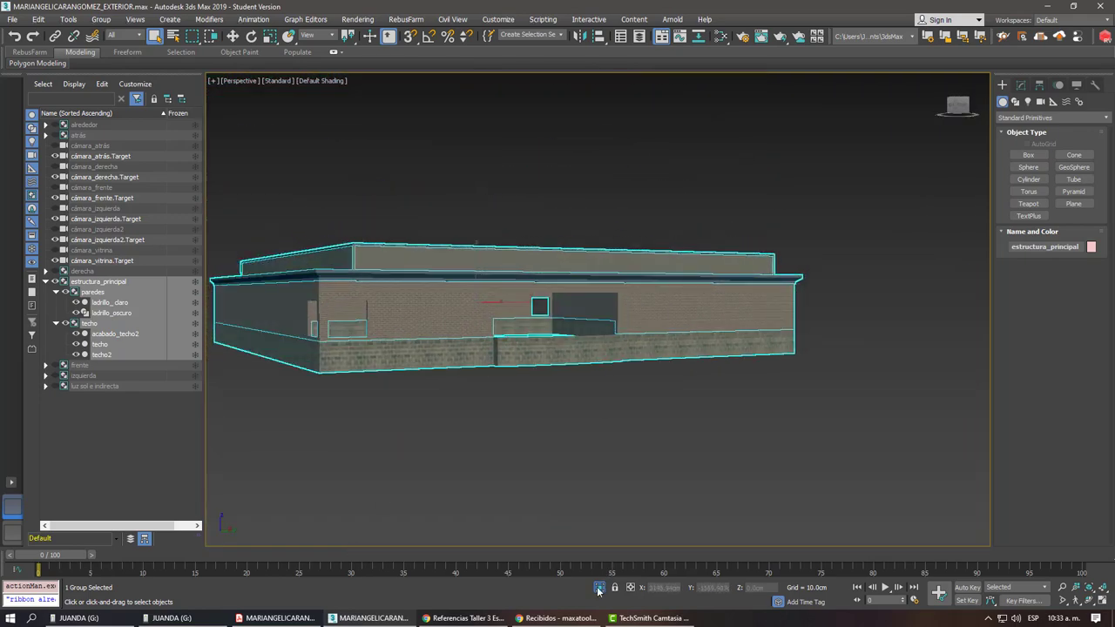
pyautogui.click(598, 588)
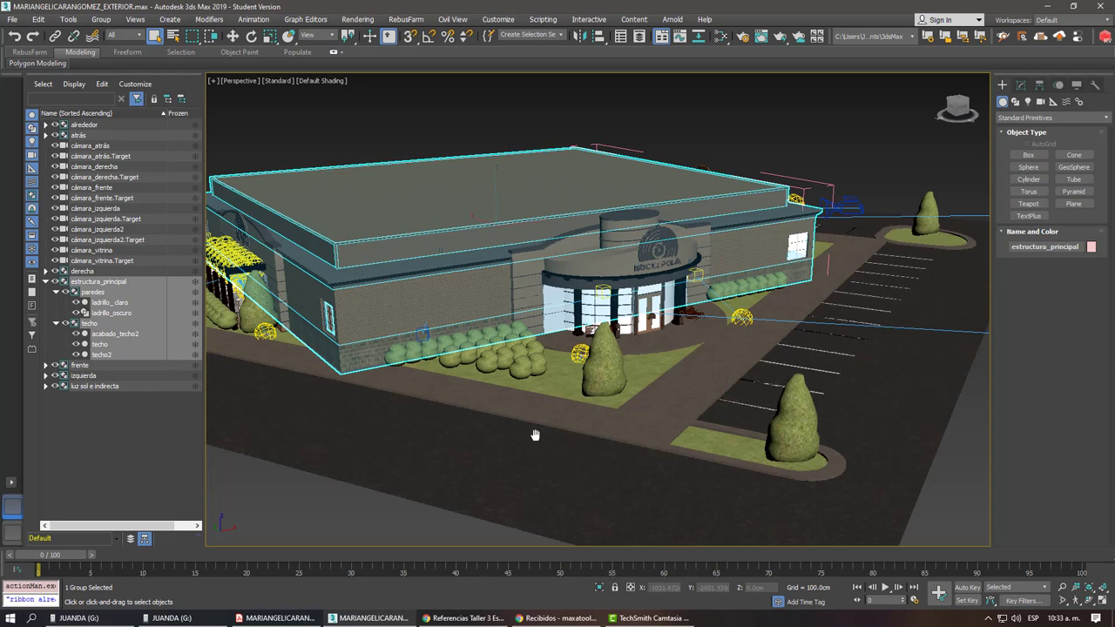
# Step: Zoom out to the full site and choose cámara_atrás from the Select Camera list
pyautogui.scroll(-5, 531, 479)
pyautogui.scroll(-2, 460, 382)
pyautogui.scroll(-2, 460, 381)
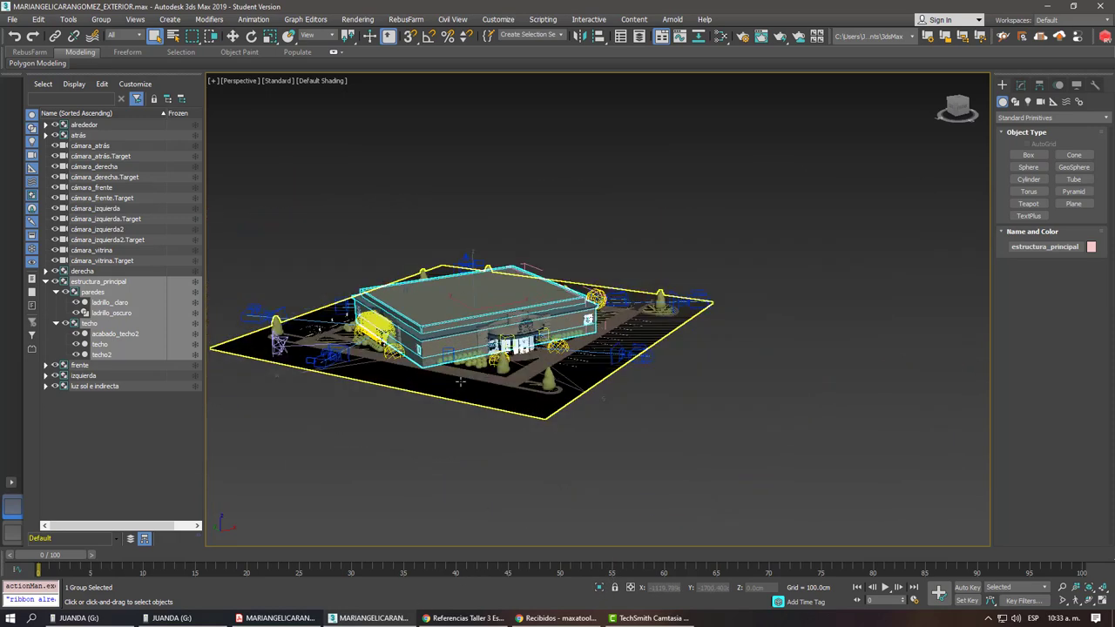
pyautogui.press('c')
pyautogui.click(525, 228)
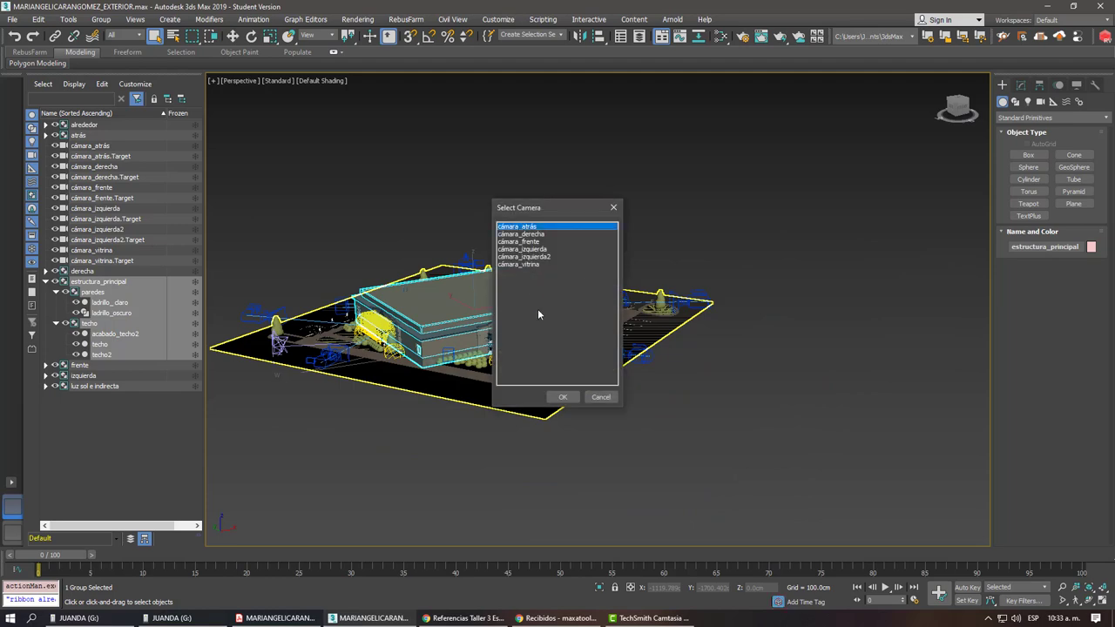
# Step: View the rear wall through cámara_atrás, then return to the Perspective view
pyautogui.click(564, 397)
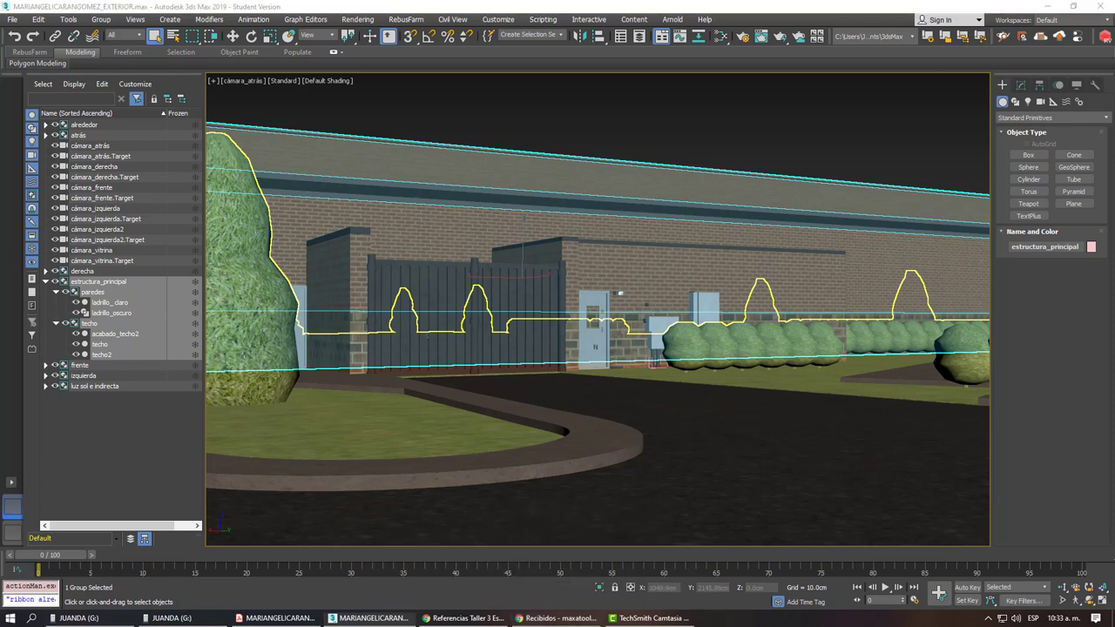
pyautogui.moveTo(456, 384); pyautogui.dragTo(473, 369, button='middle')
pyautogui.press('p')
pyautogui.scroll(4, 567, 307)
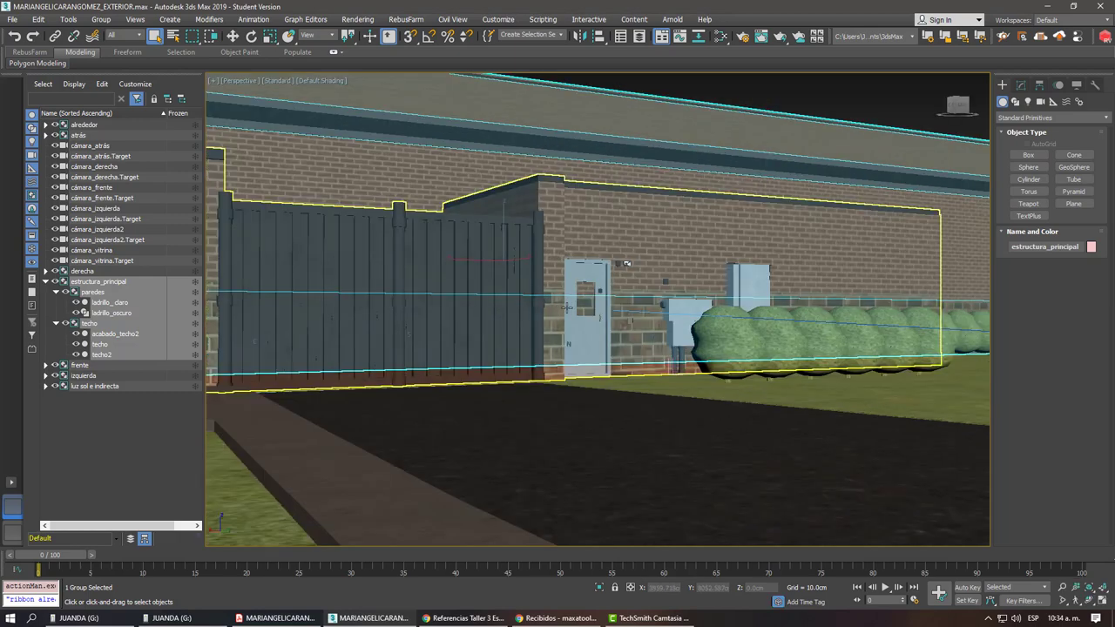
pyautogui.scroll(2, 567, 306)
pyautogui.scroll(4, 566, 307)
# Step: Select the atrás group and orbit around the back door and electrical boxes
pyautogui.click(567, 372)
pyautogui.scroll(-1, 567, 372)
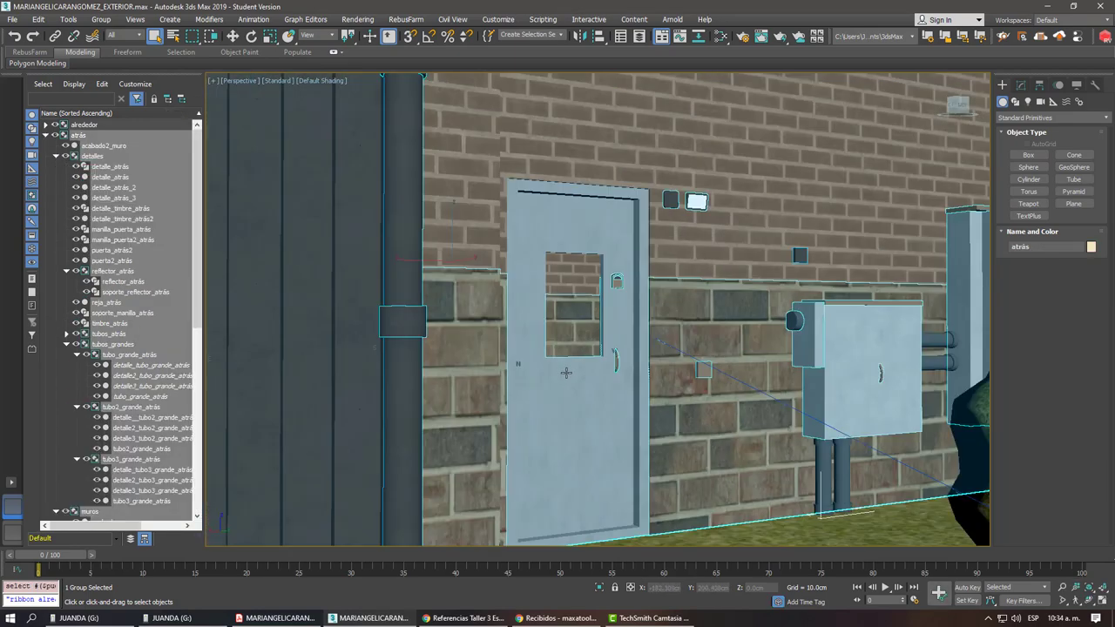
pyautogui.moveTo(566, 372)
pyautogui.keyDown('alt'); pyautogui.mouseDown(button='middle')
pyautogui.moveTo(533, 346)
pyautogui.moveTo(585, 368)
pyautogui.mouseUp(button='middle'); pyautogui.keyUp('alt')
pyautogui.scroll(3, 534, 347)
pyautogui.scroll(-2, 533, 347)
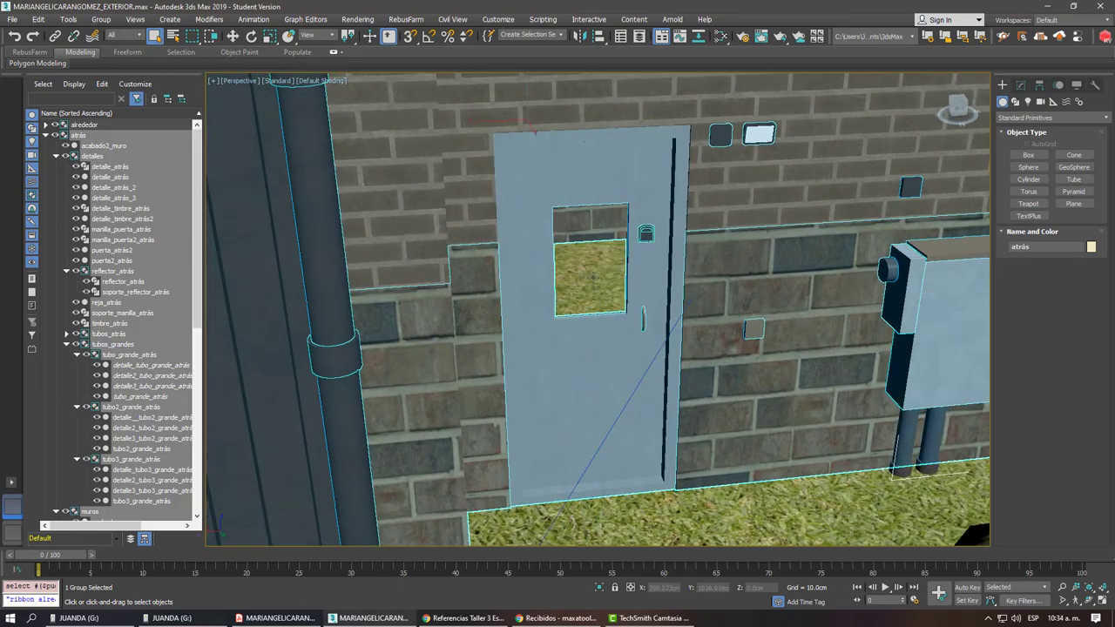
pyautogui.scroll(-3, 593, 277)
pyautogui.scroll(-2, 593, 277)
pyautogui.keyDown('alt'); pyautogui.moveTo(592, 277); pyautogui.dragTo(669, 390, button='middle'); pyautogui.keyUp('alt')
pyautogui.scroll(4, 668, 391)
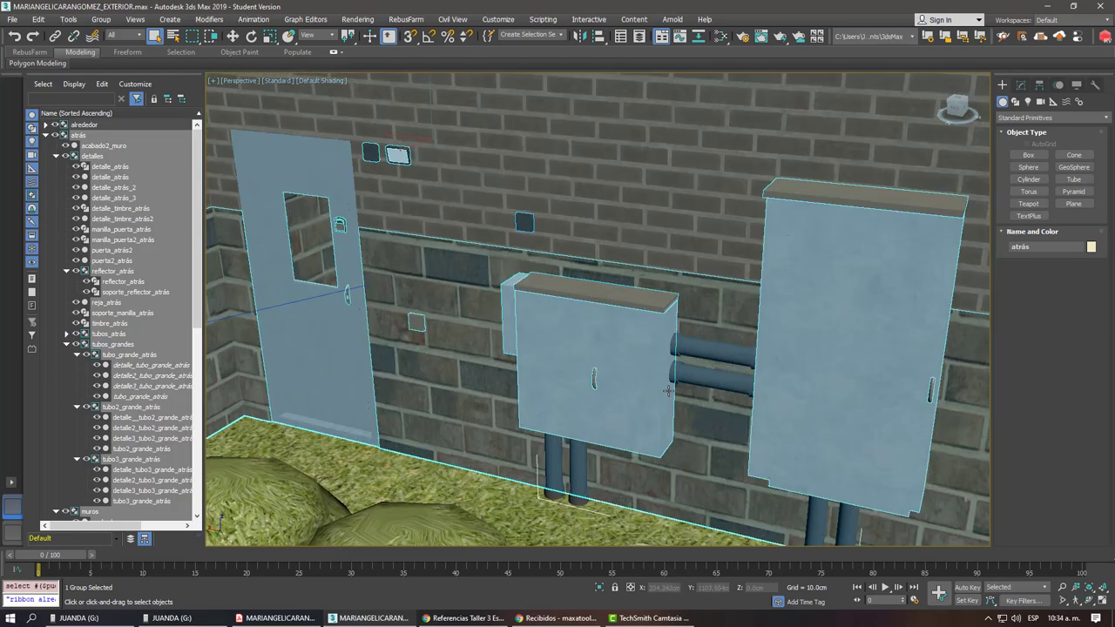
pyautogui.scroll(-3, 669, 390)
pyautogui.scroll(-3, 598, 356)
# Step: Inspect the rear corner behind the bushes and zoom in on the wall pipes head-on
pyautogui.moveTo(598, 357)
pyautogui.keyDown('alt'); pyautogui.mouseDown(button='middle')
pyautogui.moveTo(545, 354)
pyautogui.moveTo(553, 368)
pyautogui.mouseUp(button='middle'); pyautogui.keyUp('alt')
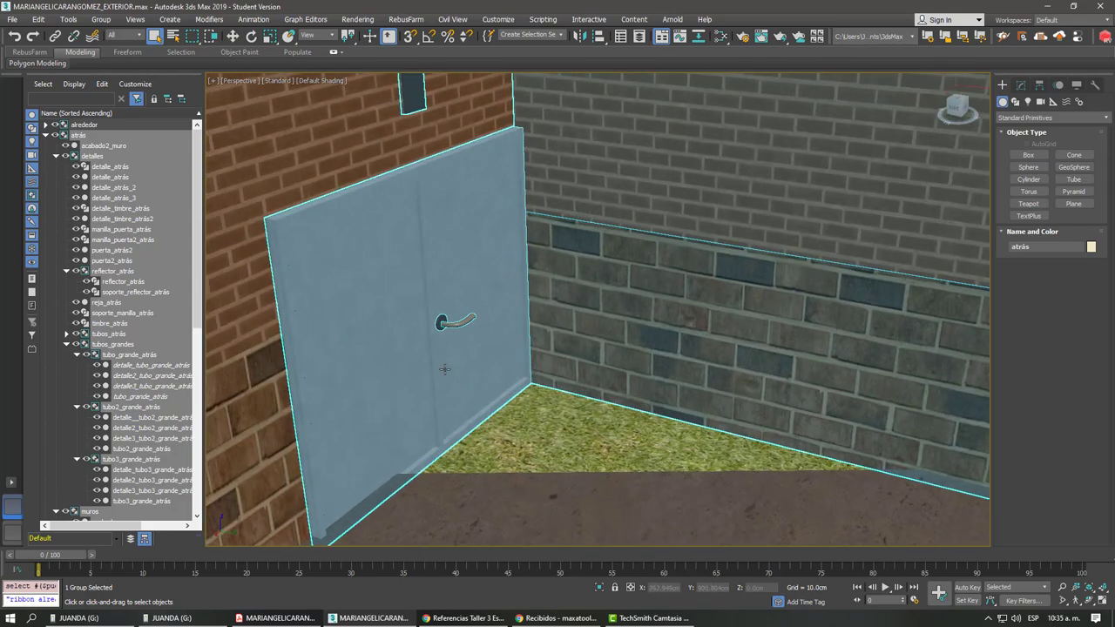
pyautogui.scroll(-5, 465, 330)
pyautogui.scroll(3, 462, 329)
pyautogui.scroll(3, 461, 329)
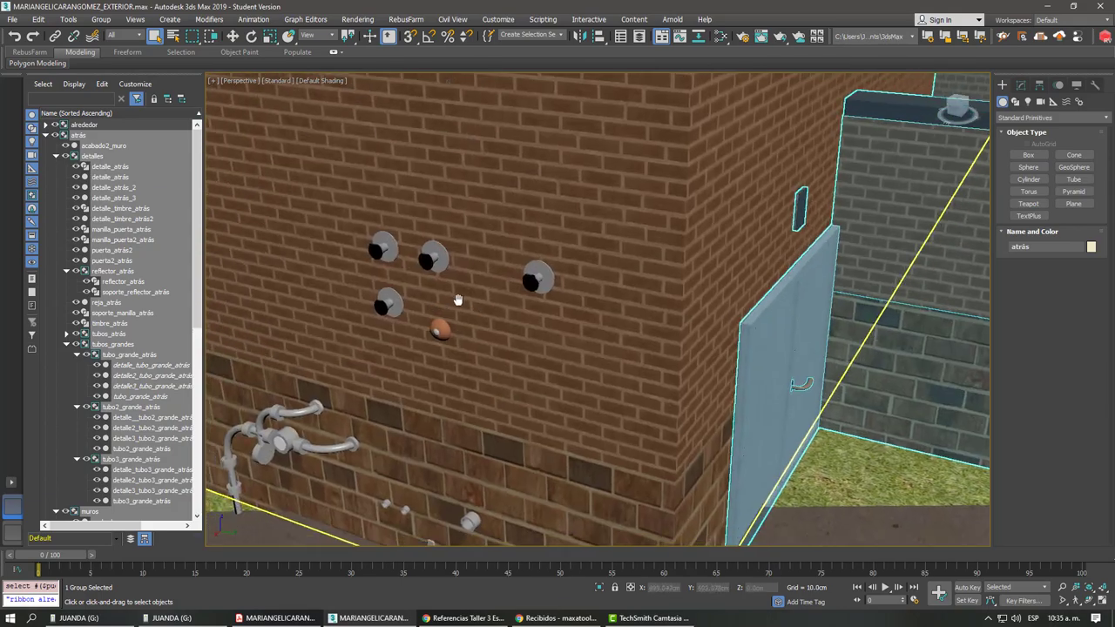
pyautogui.scroll(2, 461, 329)
pyautogui.moveTo(461, 324)
pyautogui.keyDown('alt'); pyautogui.mouseDown(button='middle')
pyautogui.moveTo(522, 323)
pyautogui.moveTo(437, 351)
pyautogui.moveTo(480, 374)
pyautogui.mouseUp(button='middle'); pyautogui.keyUp('alt')
pyautogui.scroll(3, 522, 322)
pyautogui.scroll(2, 533, 322)
pyautogui.scroll(-2, 533, 322)
pyautogui.scroll(-5, 534, 322)
pyautogui.scroll(3, 453, 358)
pyautogui.scroll(2, 455, 359)
pyautogui.scroll(3, 471, 366)
pyautogui.scroll(-2, 480, 374)
pyautogui.scroll(-2, 477, 379)
pyautogui.scroll(-2, 474, 388)
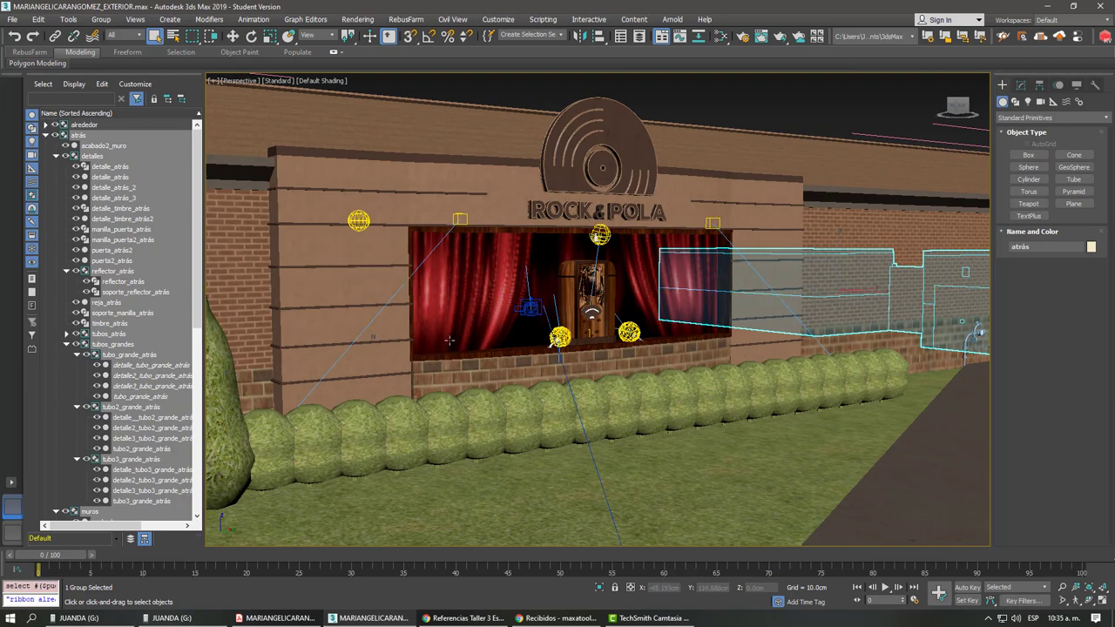
pyautogui.scroll(2, 589, 345)
pyautogui.scroll(-3, 590, 345)
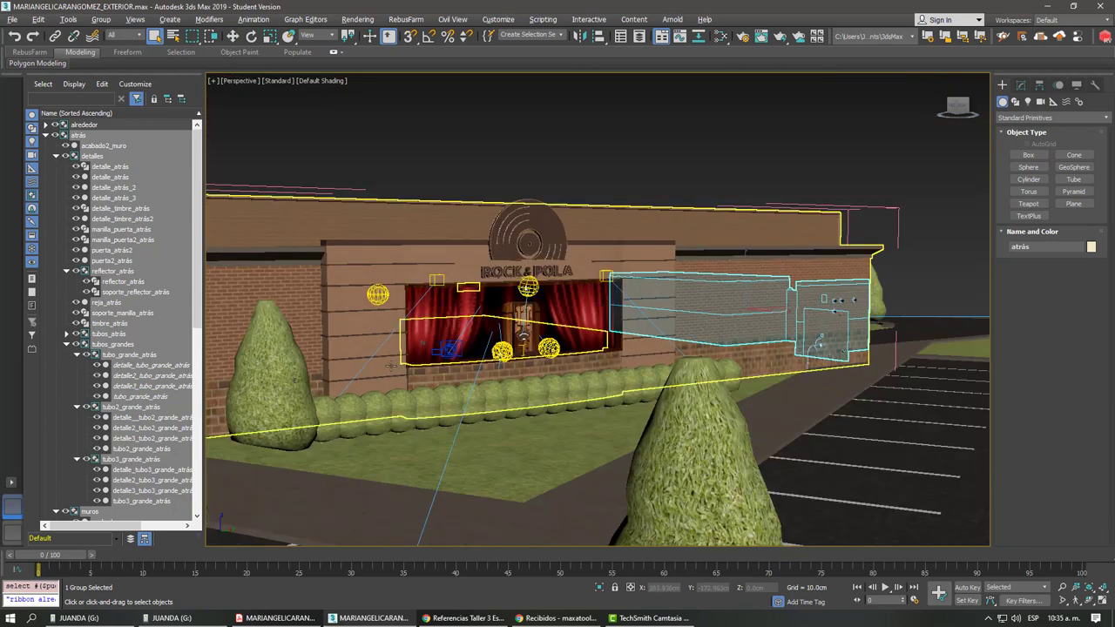
pyautogui.scroll(-2, 590, 345)
# Step: Select the luces_derecha lights group with Move and orbit around the storefront
pyautogui.click(411, 334)
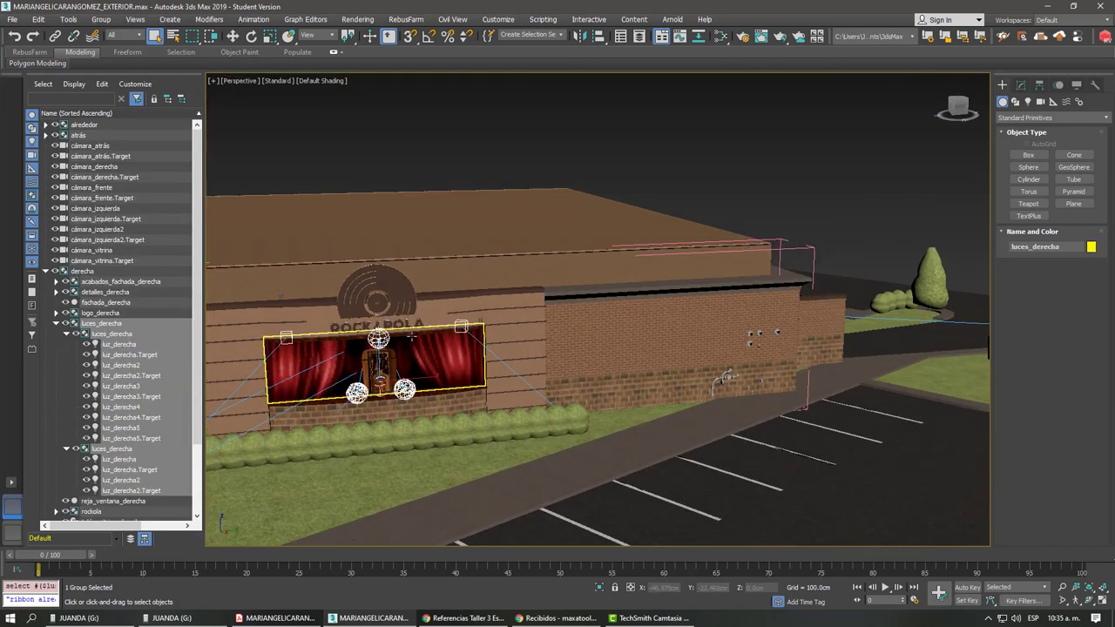
pyautogui.click(423, 347)
pyautogui.moveTo(424, 347)
pyautogui.keyDown('alt'); pyautogui.mouseDown(button='middle')
pyautogui.moveTo(485, 344)
pyautogui.moveTo(644, 377)
pyautogui.moveTo(625, 355)
pyautogui.mouseUp(button='middle'); pyautogui.keyUp('alt')
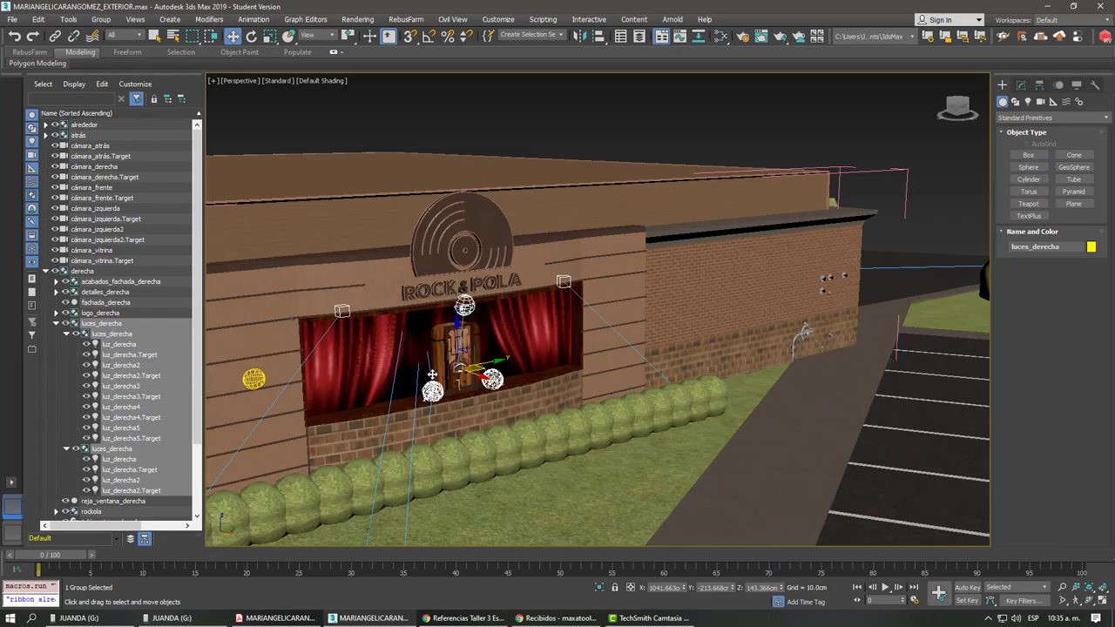
pyautogui.moveTo(365, 363)
pyautogui.keyDown('alt'); pyautogui.mouseDown(button='middle')
pyautogui.moveTo(426, 346)
pyautogui.moveTo(549, 425)
pyautogui.moveTo(392, 381)
pyautogui.moveTo(425, 332)
pyautogui.moveTo(318, 343)
pyautogui.moveTo(319, 357)
pyautogui.moveTo(292, 360)
pyautogui.moveTo(358, 214)
pyautogui.mouseUp(button='middle'); pyautogui.keyUp('alt')
pyautogui.moveTo(507, 444)
pyautogui.keyDown('alt'); pyautogui.mouseDown(button='middle')
pyautogui.moveTo(467, 408)
pyautogui.moveTo(532, 421)
pyautogui.moveTo(457, 405)
pyautogui.moveTo(436, 420)
pyautogui.moveTo(488, 392)
pyautogui.mouseUp(button='middle'); pyautogui.keyUp('alt')
# Step: Zoom into the jukebox, pull back to the whole site, and select the sun and indirect light group
pyautogui.scroll(5, 523, 389)
pyautogui.scroll(3, 549, 386)
pyautogui.scroll(2, 563, 384)
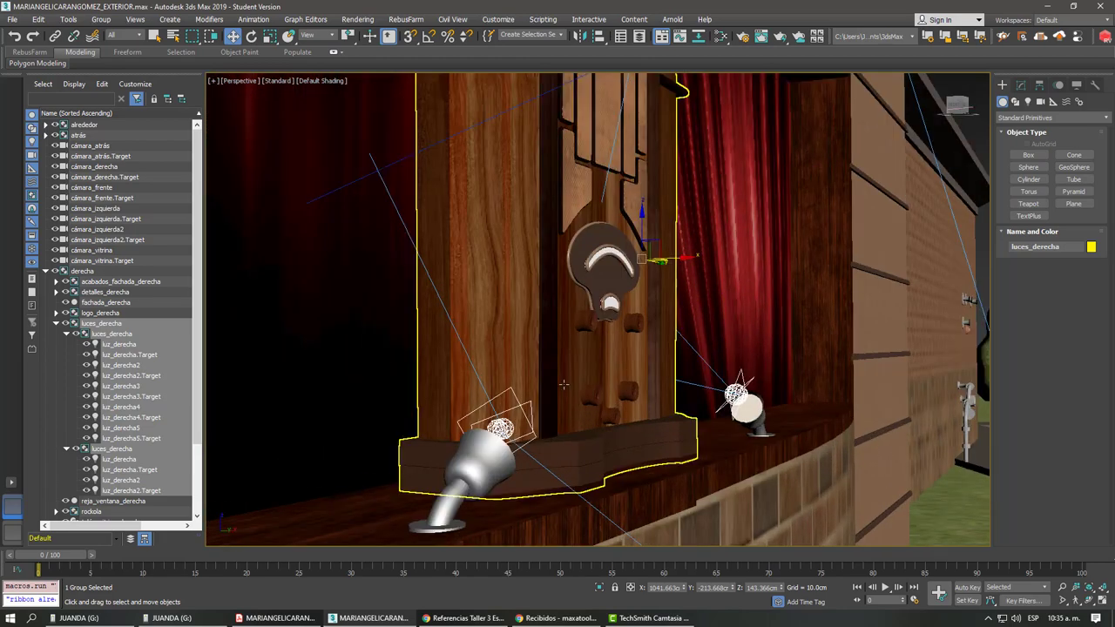
pyautogui.scroll(-5, 564, 385)
pyautogui.scroll(-2, 563, 384)
pyautogui.scroll(-5, 563, 384)
pyautogui.keyDown('alt'); pyautogui.moveTo(541, 383); pyautogui.dragTo(501, 388, button='middle'); pyautogui.keyUp('alt')
pyautogui.click(565, 272)
# Step: Orbit and zoom around the store from low and high angles over the site
pyautogui.moveTo(565, 273)
pyautogui.keyDown('alt'); pyautogui.mouseDown(button='middle')
pyautogui.moveTo(523, 313)
pyautogui.moveTo(507, 310)
pyautogui.mouseUp(button='middle'); pyautogui.keyUp('alt')
pyautogui.scroll(2, 506, 310)
pyautogui.scroll(3, 610, 392)
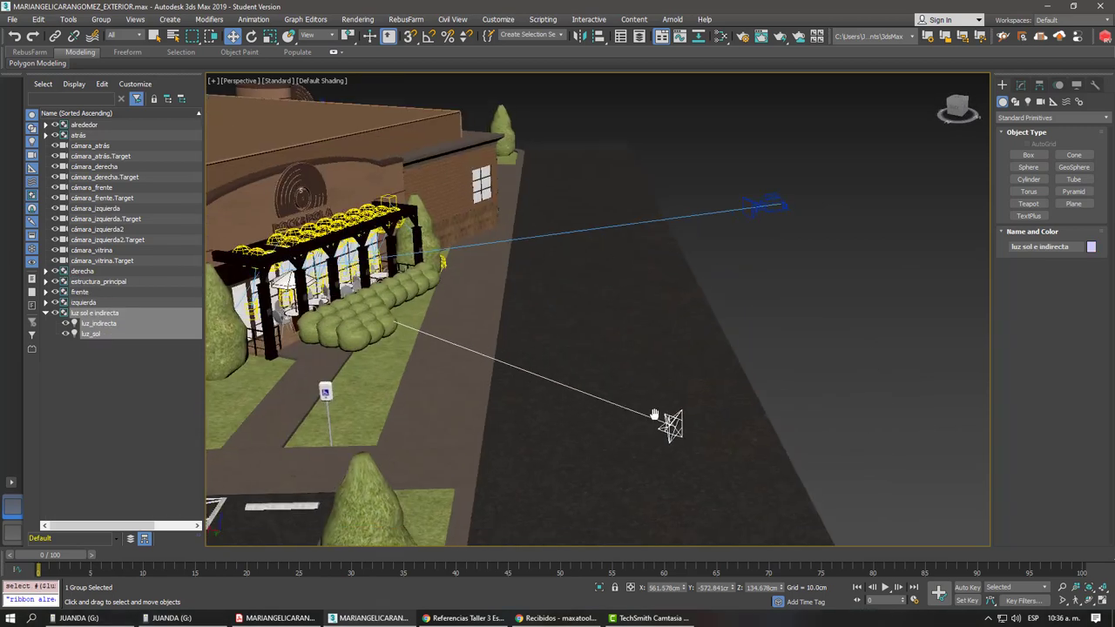
pyautogui.scroll(4, 639, 376)
pyautogui.scroll(-4, 640, 376)
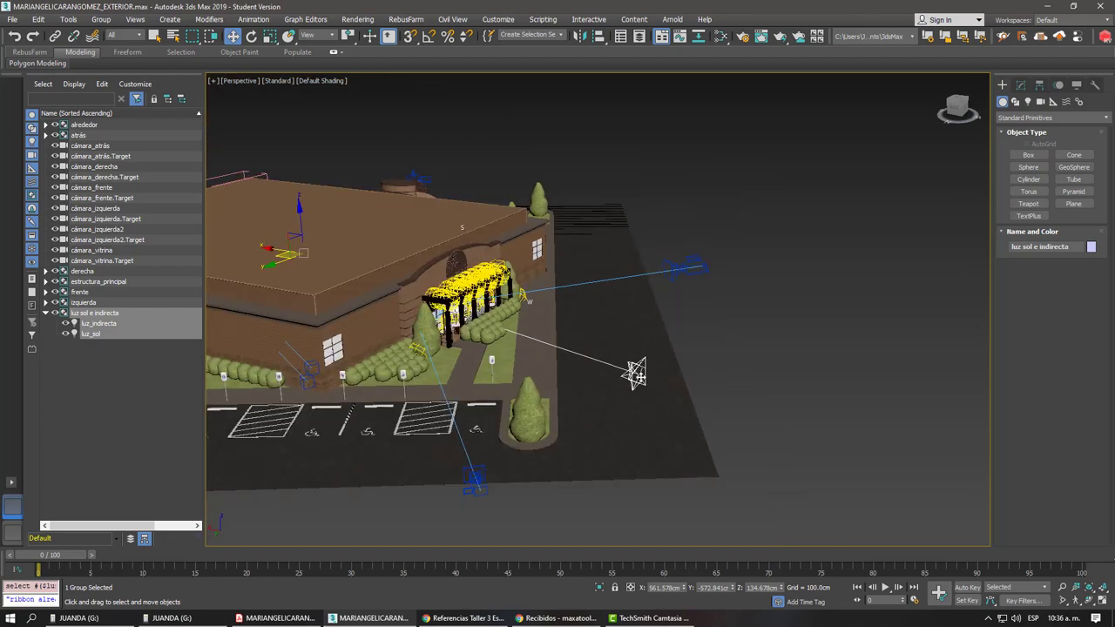
pyautogui.scroll(-3, 560, 370)
pyautogui.moveTo(559, 369)
pyautogui.keyDown('alt'); pyautogui.mouseDown(button='middle')
pyautogui.moveTo(493, 351)
pyautogui.moveTo(591, 406)
pyautogui.mouseUp(button='middle'); pyautogui.keyUp('alt')
pyautogui.scroll(5, 494, 351)
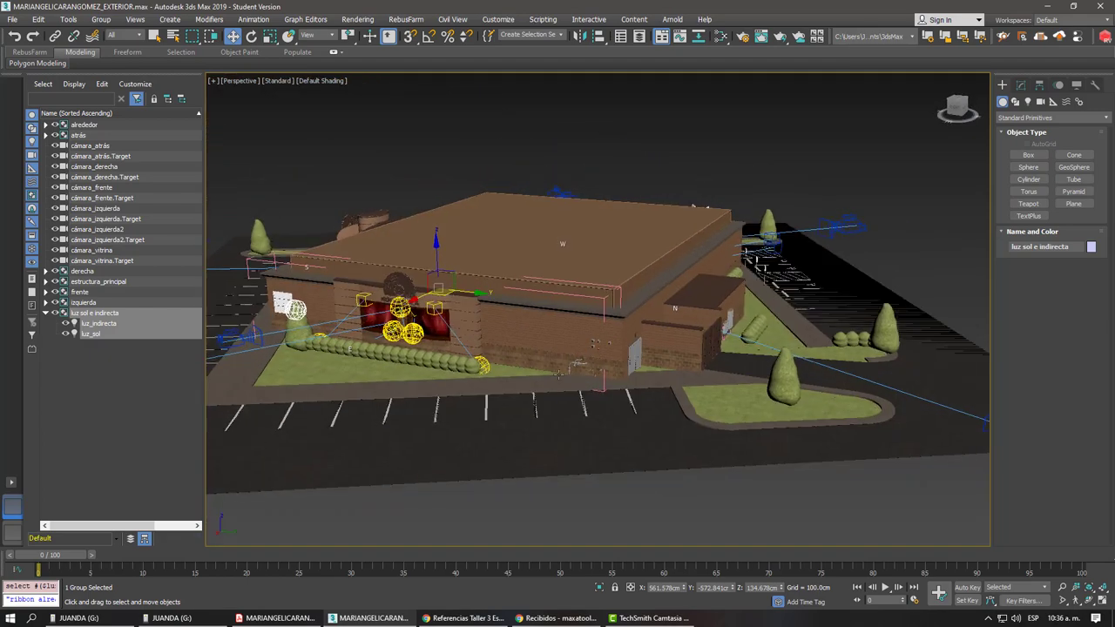
pyautogui.scroll(3, 436, 359)
pyautogui.scroll(2, 436, 359)
pyautogui.scroll(1, 435, 359)
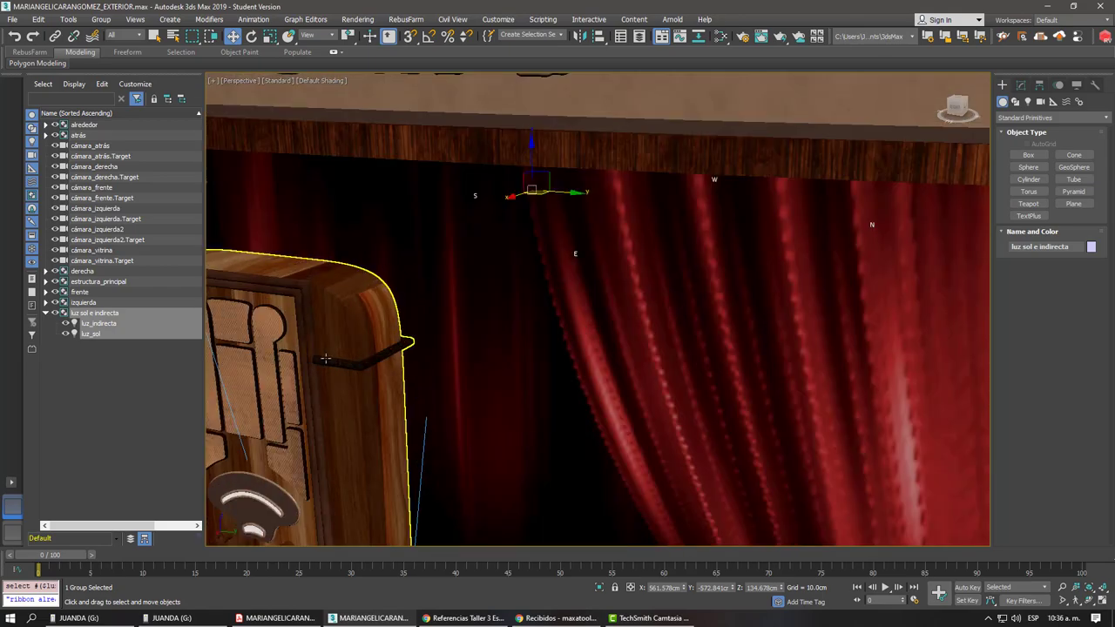
pyautogui.scroll(-3, 435, 359)
pyautogui.scroll(-3, 436, 359)
pyautogui.scroll(3, 436, 359)
pyautogui.scroll(2, 436, 359)
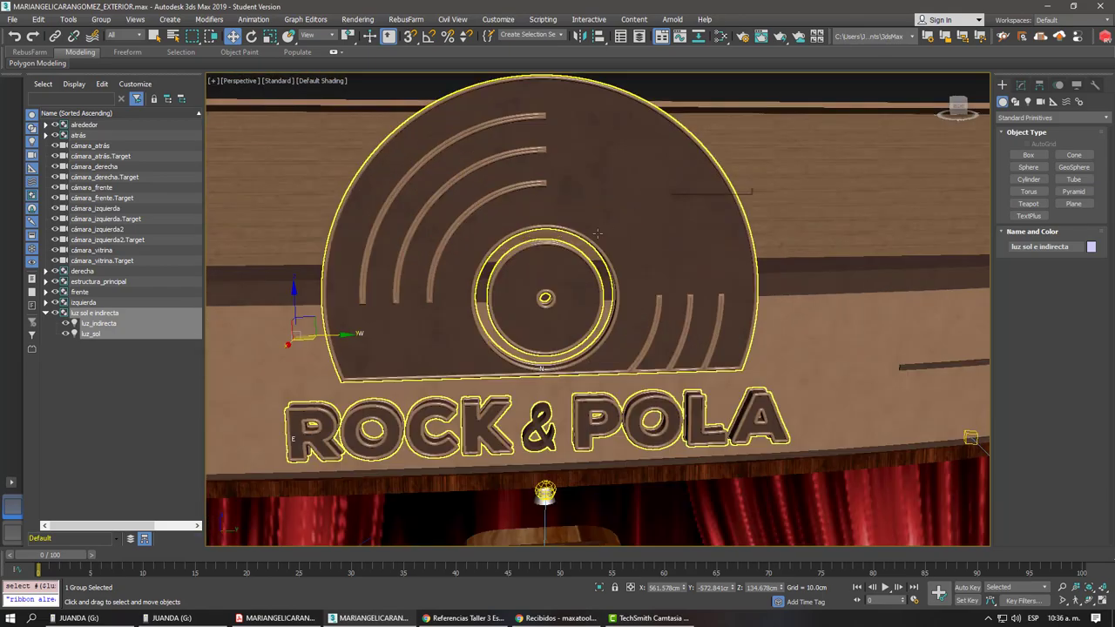
pyautogui.scroll(-5, 436, 359)
pyautogui.keyDown('alt'); pyautogui.moveTo(436, 359); pyautogui.dragTo(618, 309, button='middle'); pyautogui.keyUp('alt')
pyautogui.scroll(-5, 618, 309)
pyautogui.keyDown('alt'); pyautogui.moveTo(392, 381); pyautogui.dragTo(403, 368, button='middle'); pyautogui.keyUp('alt')
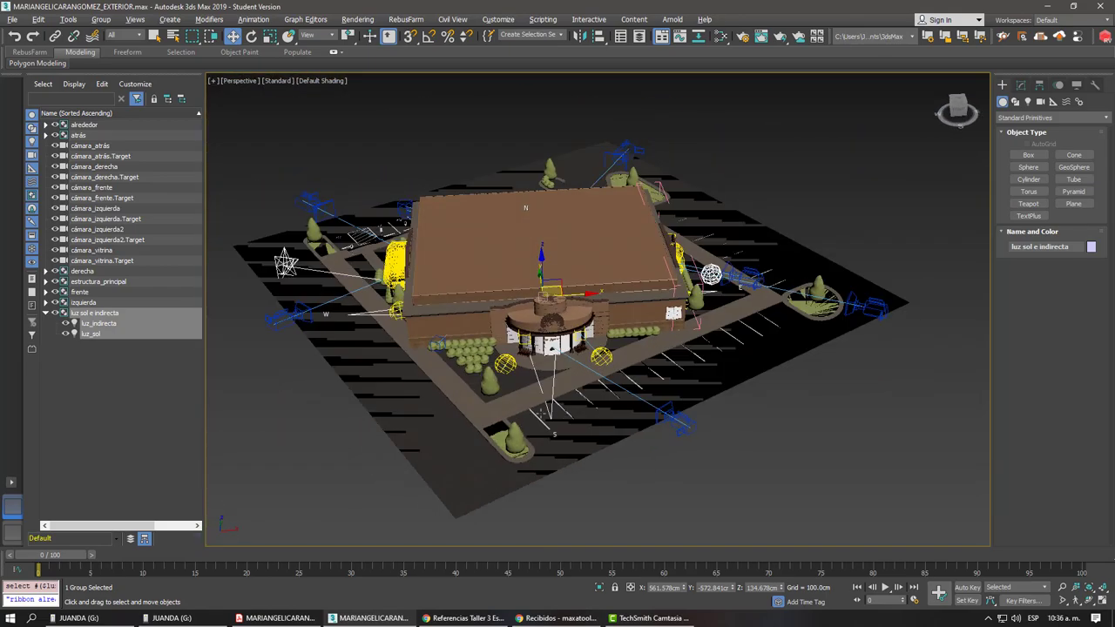
pyautogui.scroll(4, 403, 368)
pyautogui.scroll(-1, 402, 367)
pyautogui.scroll(-1, 403, 368)
pyautogui.scroll(4, 402, 368)
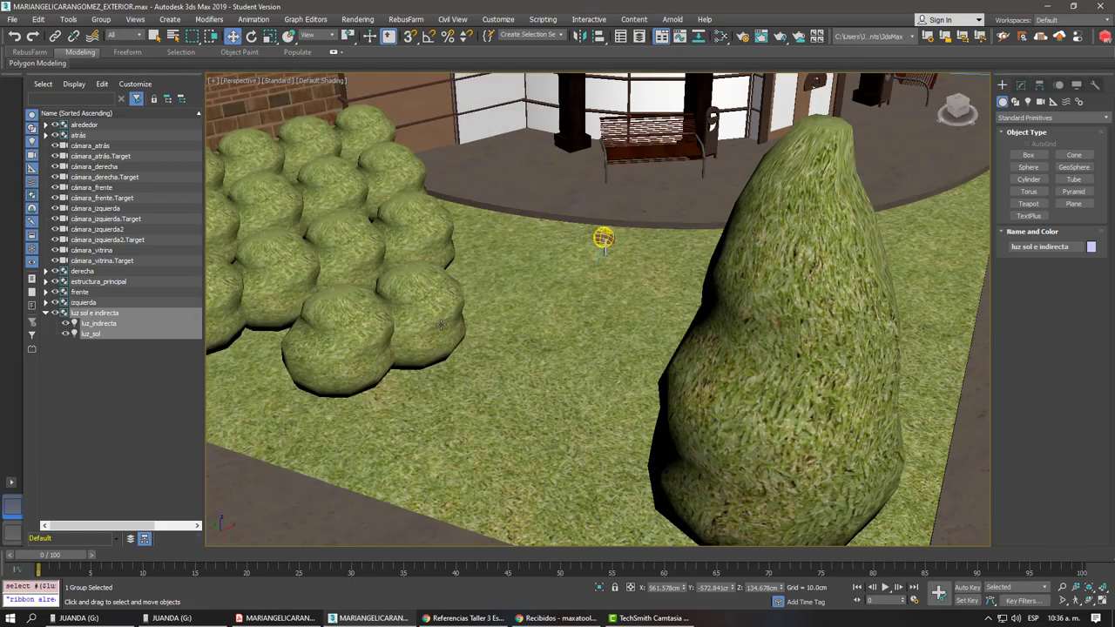
pyautogui.scroll(-4, 403, 367)
pyautogui.scroll(1, 402, 368)
pyautogui.scroll(4, 403, 368)
# Step: Bring the brick wall with the curtained window into view
pyautogui.moveTo(403, 368)
pyautogui.mouseDown(button='middle')
pyautogui.moveTo(428, 323)
pyautogui.moveTo(311, 328)
pyautogui.moveTo(671, 329)
pyautogui.mouseUp(button='middle')
pyautogui.scroll(-4, 428, 322)
pyautogui.scroll(-4, 401, 327)
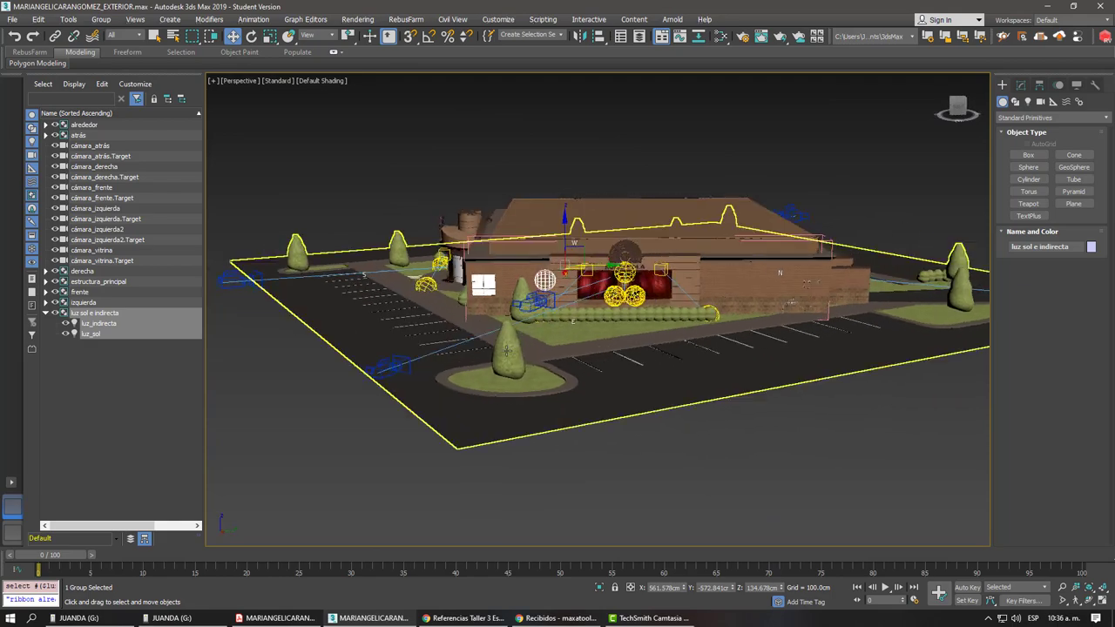
pyautogui.scroll(4, 671, 328)
pyautogui.scroll(3, 671, 329)
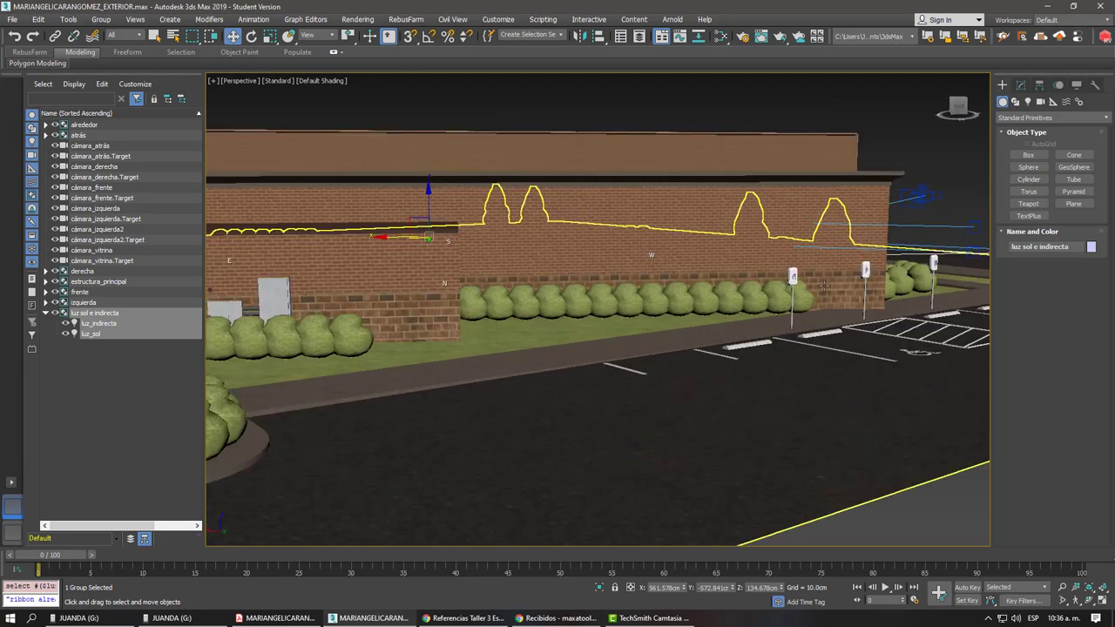
pyautogui.scroll(4, 671, 328)
# Step: Re-angle the view along the hedges and ROCK & POLA sign toward the building front
pyautogui.moveTo(671, 328)
pyautogui.keyDown('alt'); pyautogui.mouseDown(button='middle')
pyautogui.moveTo(803, 300)
pyautogui.moveTo(468, 301)
pyautogui.moveTo(611, 333)
pyautogui.moveTo(523, 338)
pyautogui.mouseUp(button='middle'); pyautogui.keyUp('alt')
pyautogui.scroll(-4, 540, 323)
pyautogui.scroll(-3, 612, 334)
pyautogui.scroll(3, 522, 338)
pyautogui.scroll(2, 531, 287)
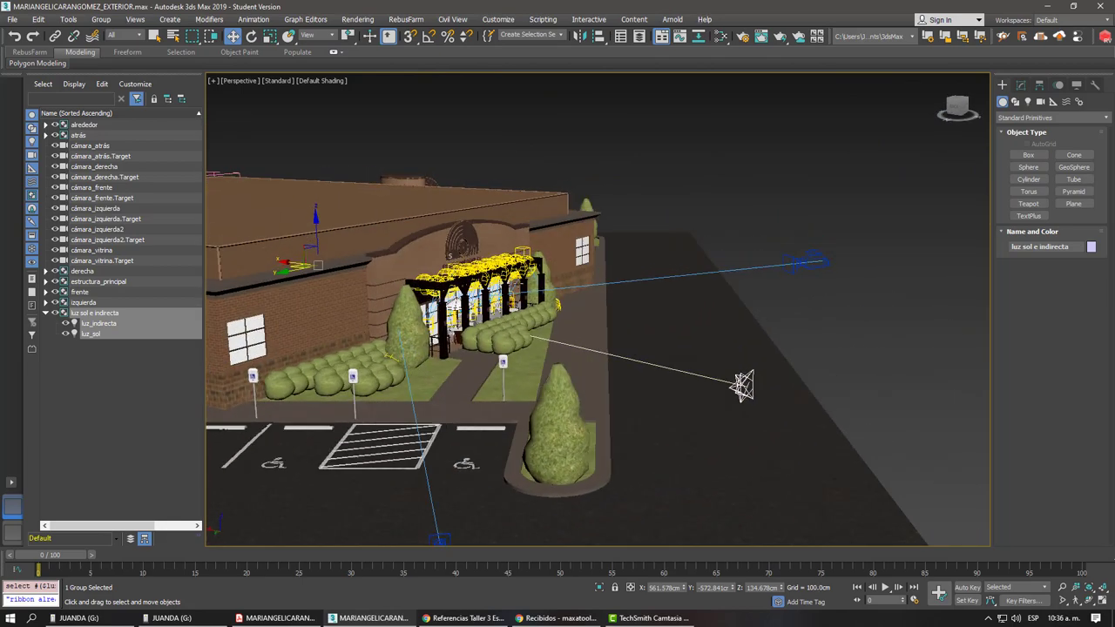
pyautogui.scroll(3, 532, 288)
pyautogui.scroll(2, 531, 287)
pyautogui.scroll(1, 531, 288)
pyautogui.keyDown('alt'); pyautogui.moveTo(531, 288); pyautogui.dragTo(655, 276, button='middle'); pyautogui.keyUp('alt')
pyautogui.scroll(3, 564, 293)
pyautogui.scroll(2, 523, 331)
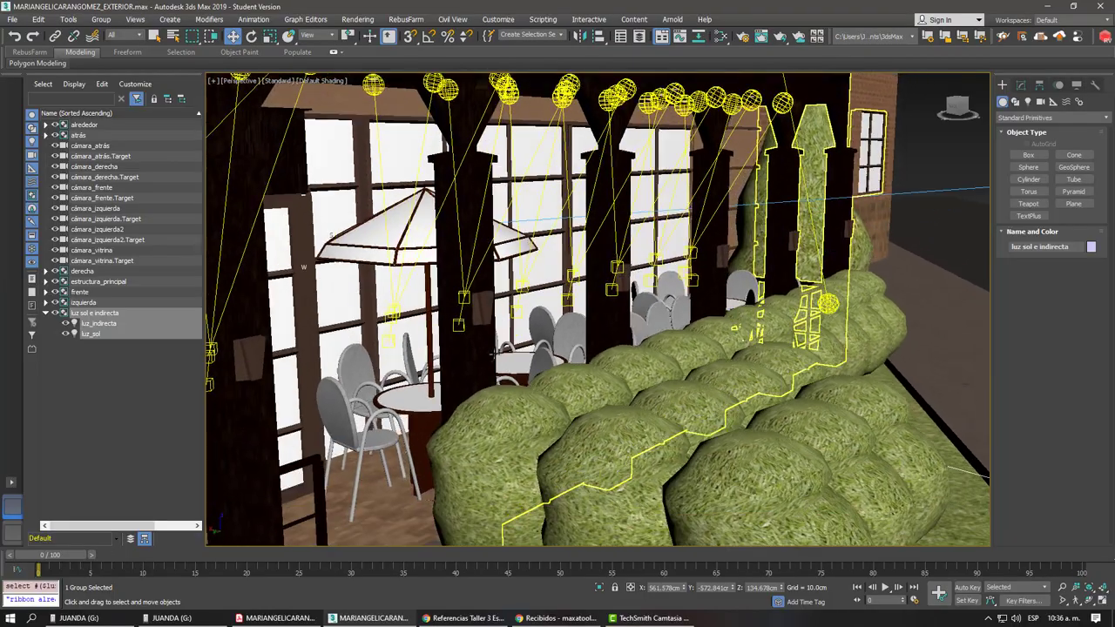
pyautogui.scroll(2, 453, 392)
# Step: Select the izquierda left-facade group and zoom in on it
pyautogui.click(404, 434)
pyautogui.scroll(2, 403, 434)
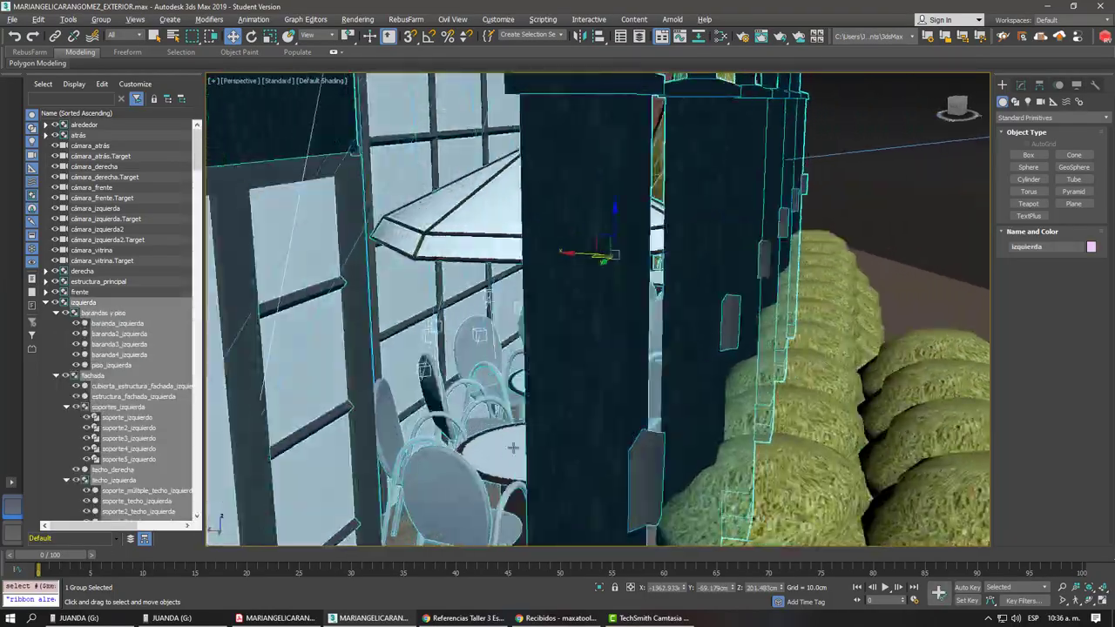
pyautogui.scroll(2, 404, 434)
pyautogui.scroll(-3, 404, 433)
# Step: Orbit over the café windows toward the sign, then bring the student's render PDF forward
pyautogui.moveTo(453, 410)
pyautogui.keyDown('alt'); pyautogui.mouseDown(button='middle')
pyautogui.moveTo(463, 348)
pyautogui.moveTo(467, 442)
pyautogui.moveTo(510, 433)
pyautogui.moveTo(525, 226)
pyautogui.moveTo(545, 253)
pyautogui.moveTo(578, 241)
pyautogui.moveTo(570, 220)
pyautogui.mouseUp(button='middle'); pyautogui.keyUp('alt')
pyautogui.moveTo(521, 271)
pyautogui.keyDown('alt'); pyautogui.mouseDown(button='middle')
pyautogui.moveTo(510, 252)
pyautogui.moveTo(837, 431)
pyautogui.mouseUp(button='middle'); pyautogui.keyUp('alt')
pyautogui.scroll(-3, 509, 253)
pyautogui.scroll(-3, 509, 253)
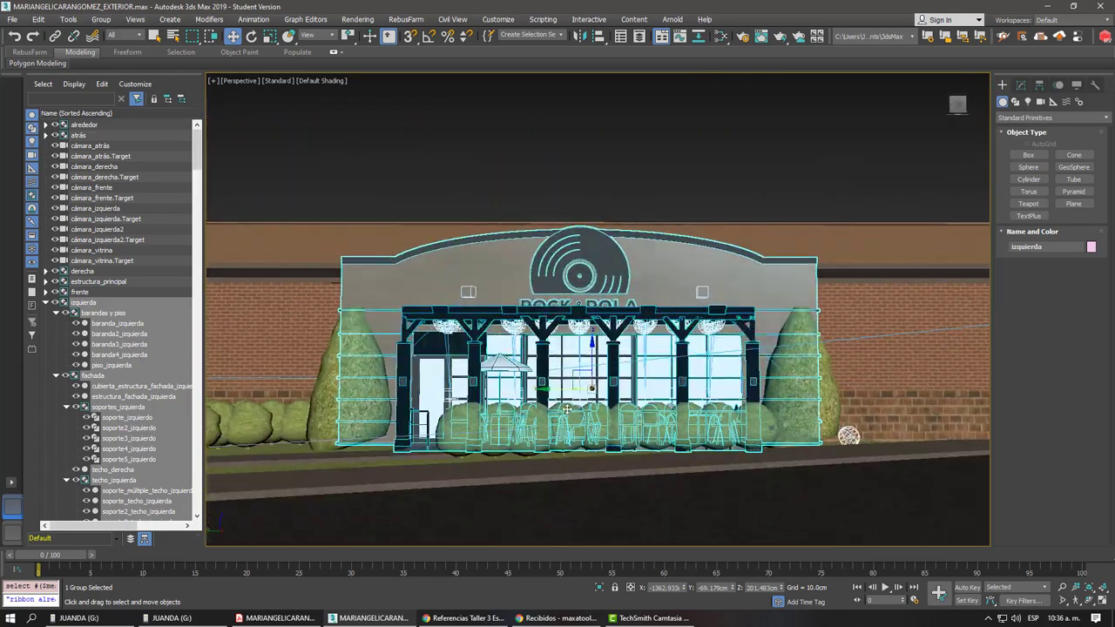
pyautogui.click(282, 619)
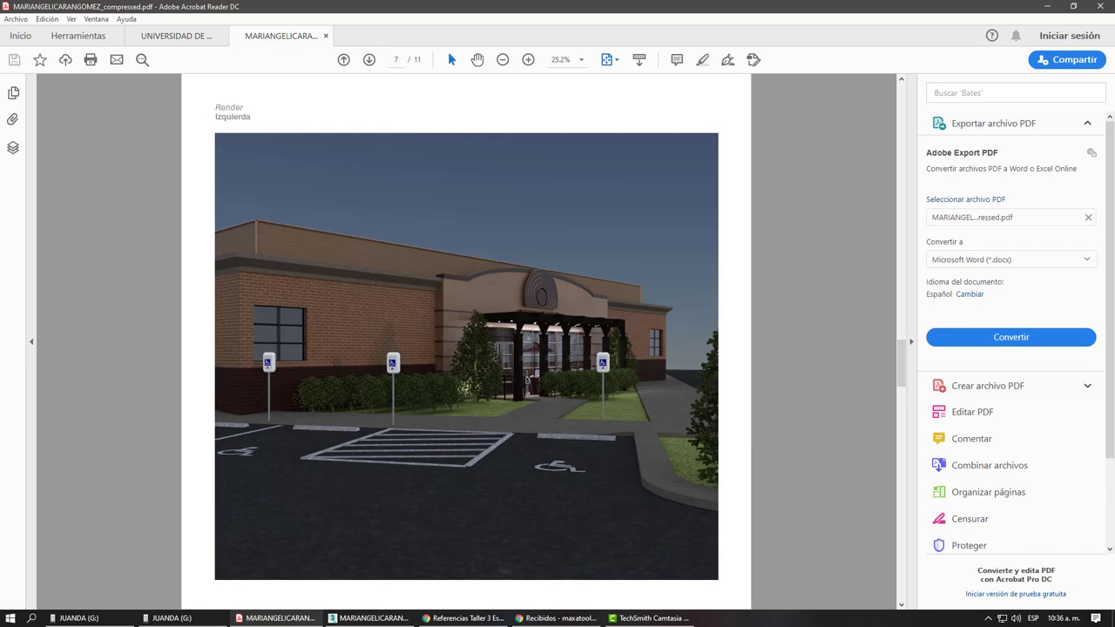
# Step: In the instructions PDF, mark 'la tienda', the gardens text and 'la vitrina' in REQUISITOS
pyautogui.click(214, 38)
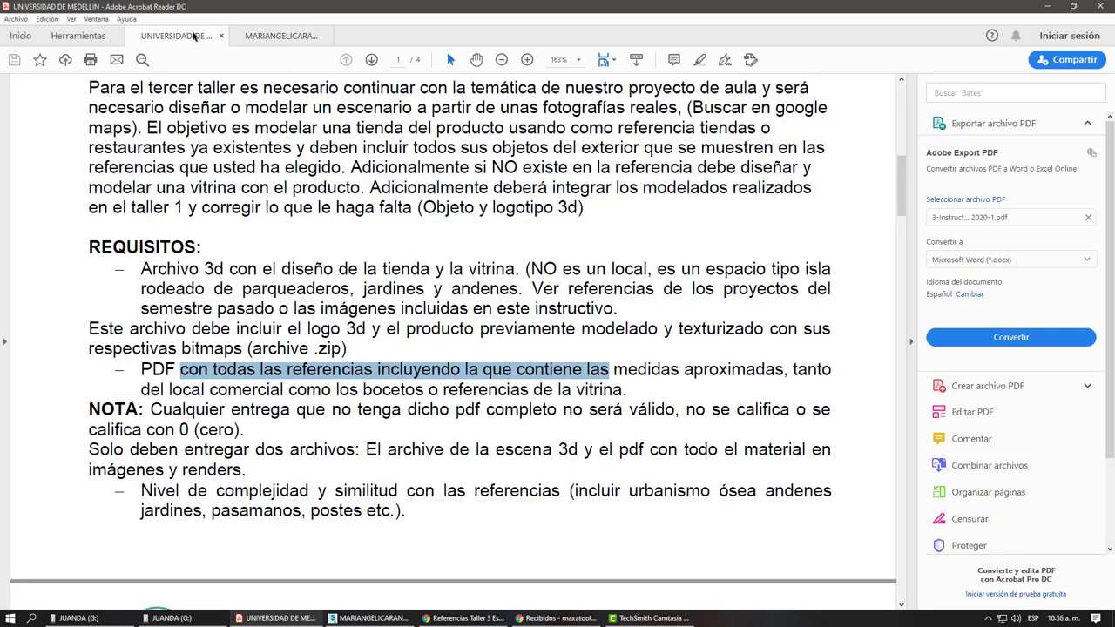
pyautogui.click(389, 270)
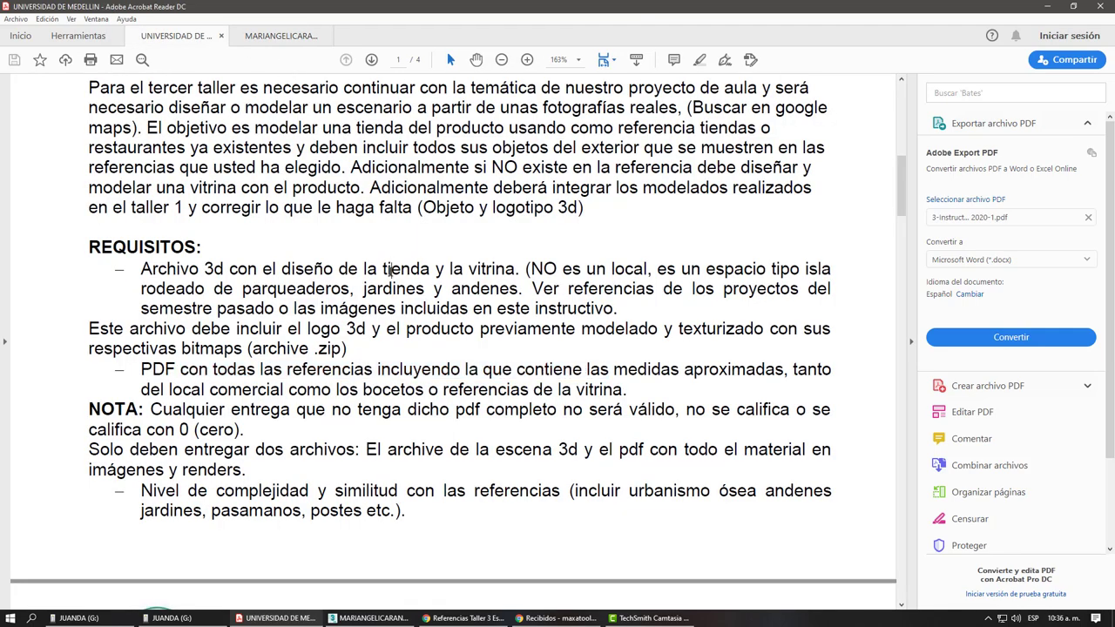
pyautogui.moveTo(389, 269); pyautogui.dragTo(364, 269)
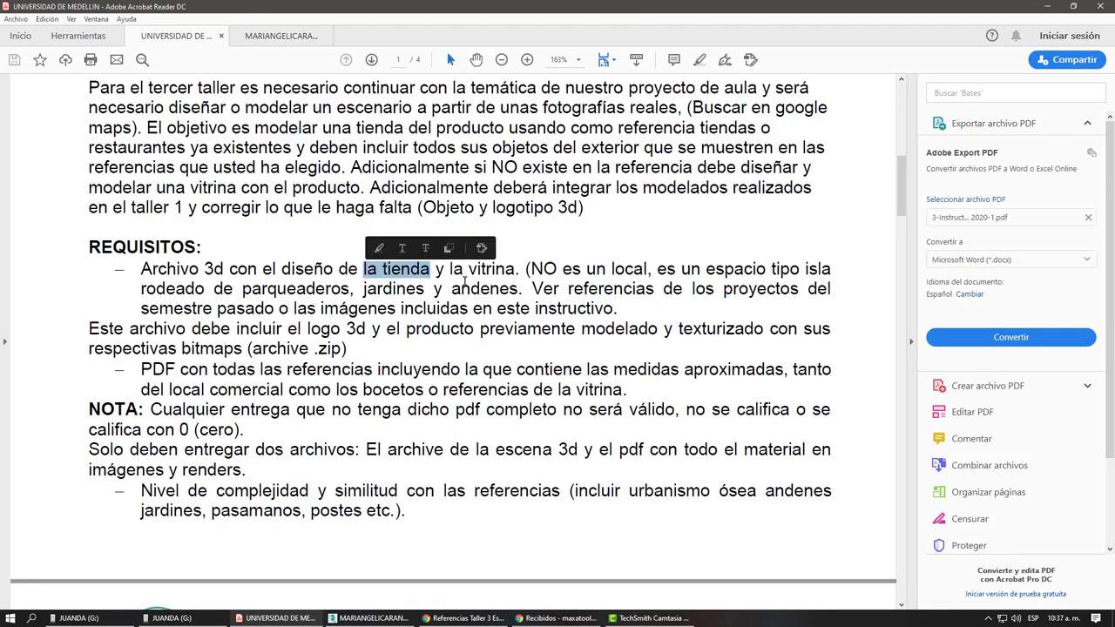
pyautogui.moveTo(468, 269); pyautogui.dragTo(448, 289)
pyautogui.click(452, 288)
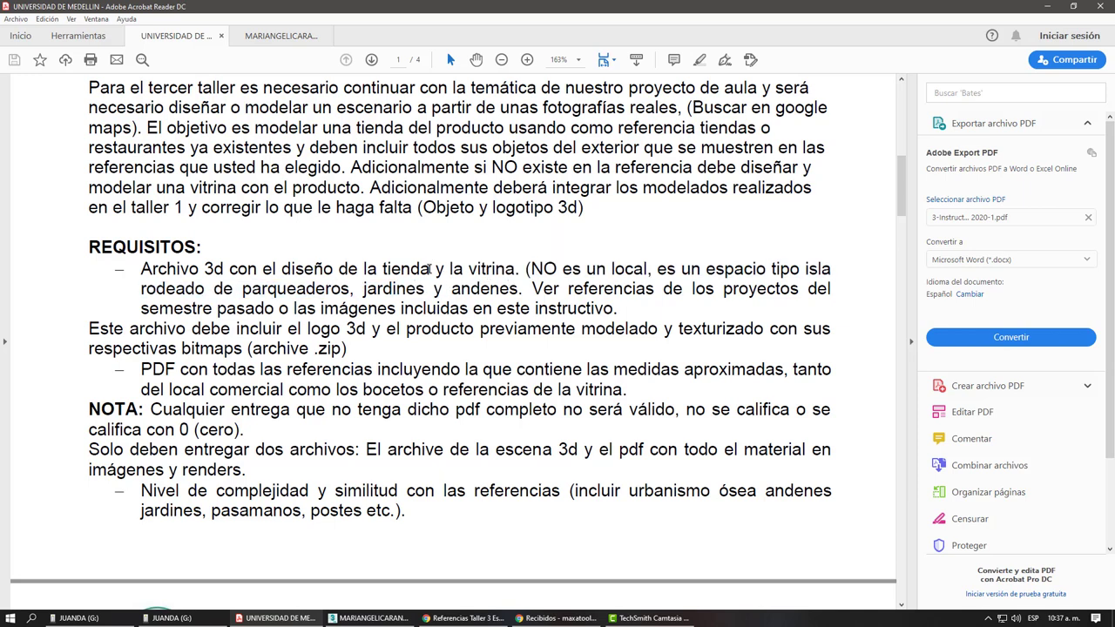
pyautogui.click(465, 301)
pyautogui.moveTo(462, 269); pyautogui.dragTo(450, 270)
pyautogui.click(453, 309)
# Step: From the scenario references in Drive, go to _Instructivos and open Referencias Taller 3 Vitrinas (Escaparates mockup )
pyautogui.click(467, 617)
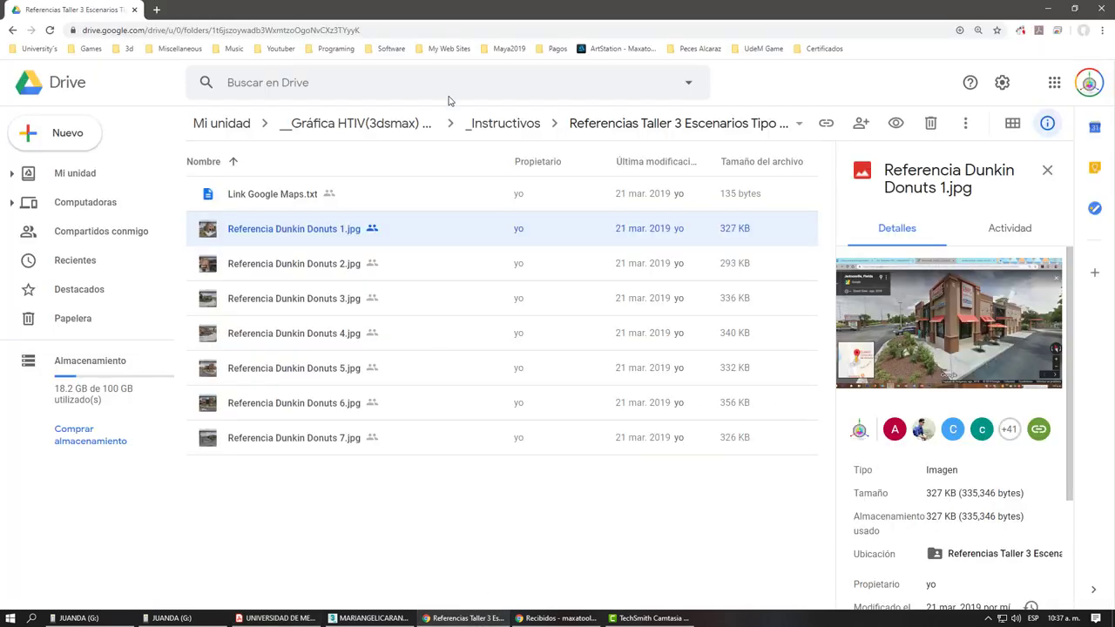
pyautogui.click(510, 122)
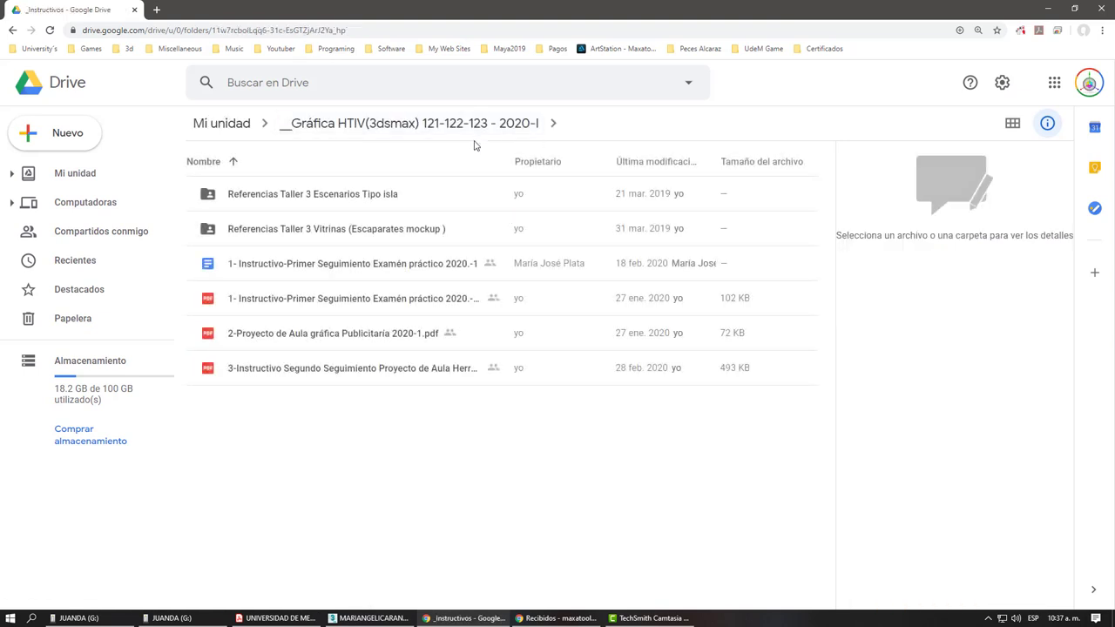
pyautogui.click(398, 236)
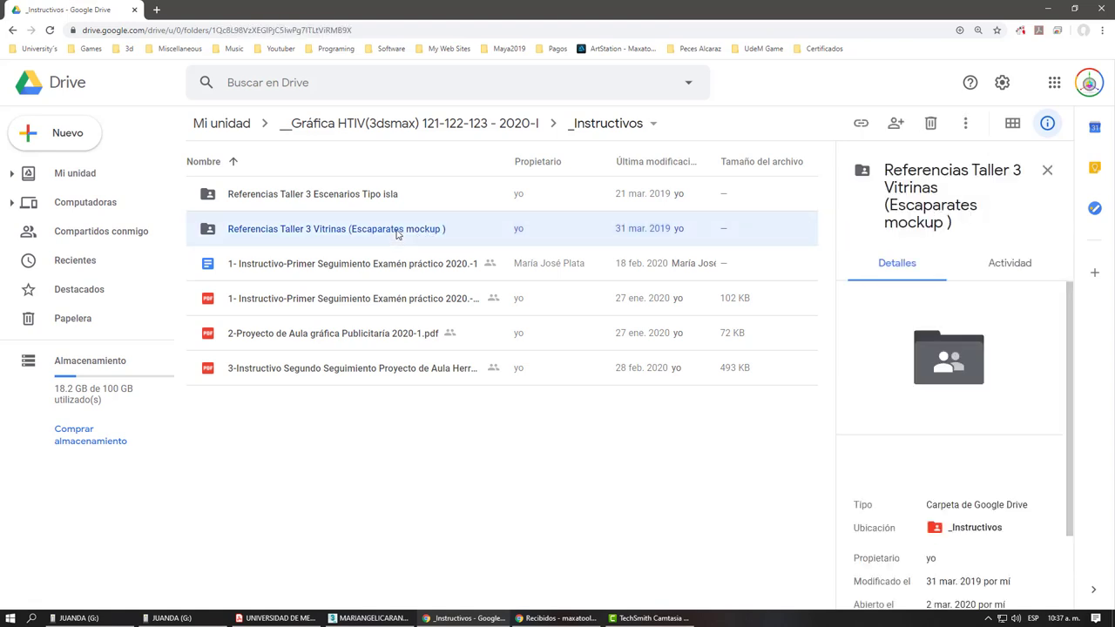
pyautogui.doubleClick(397, 231)
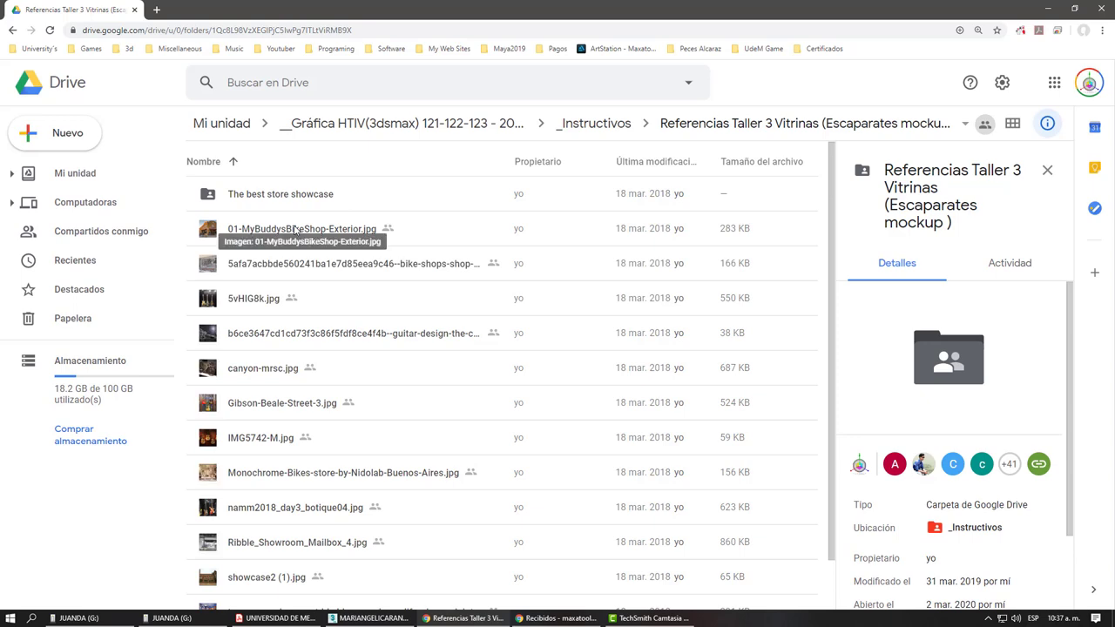
# Step: Open The best store showcase folder and preview its first shop-window photos
pyautogui.doubleClick(290, 197)
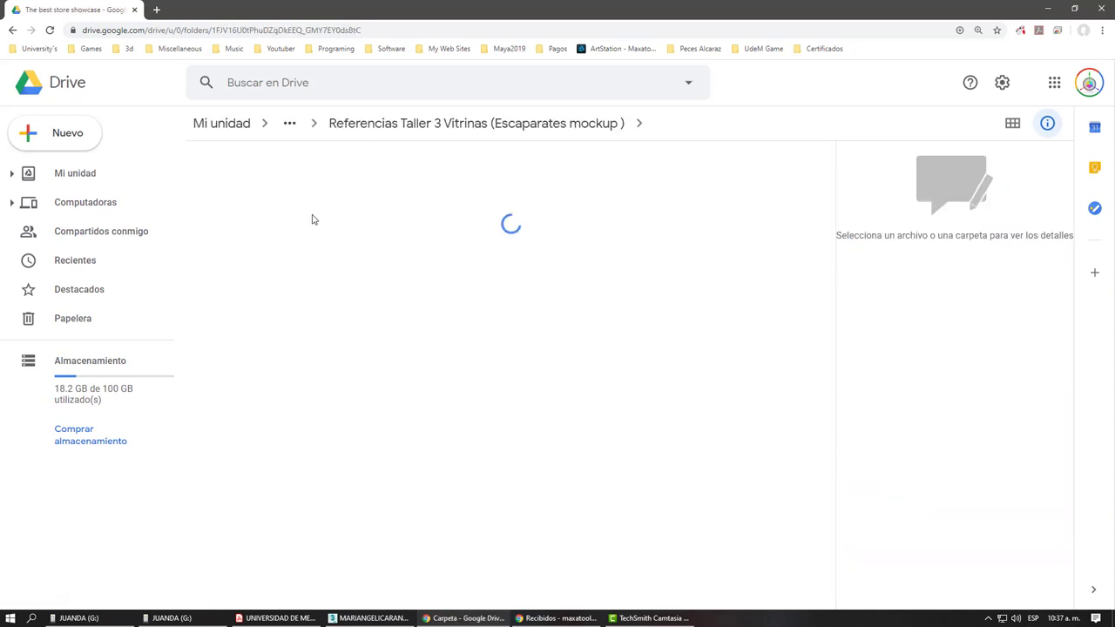
pyautogui.doubleClick(294, 197)
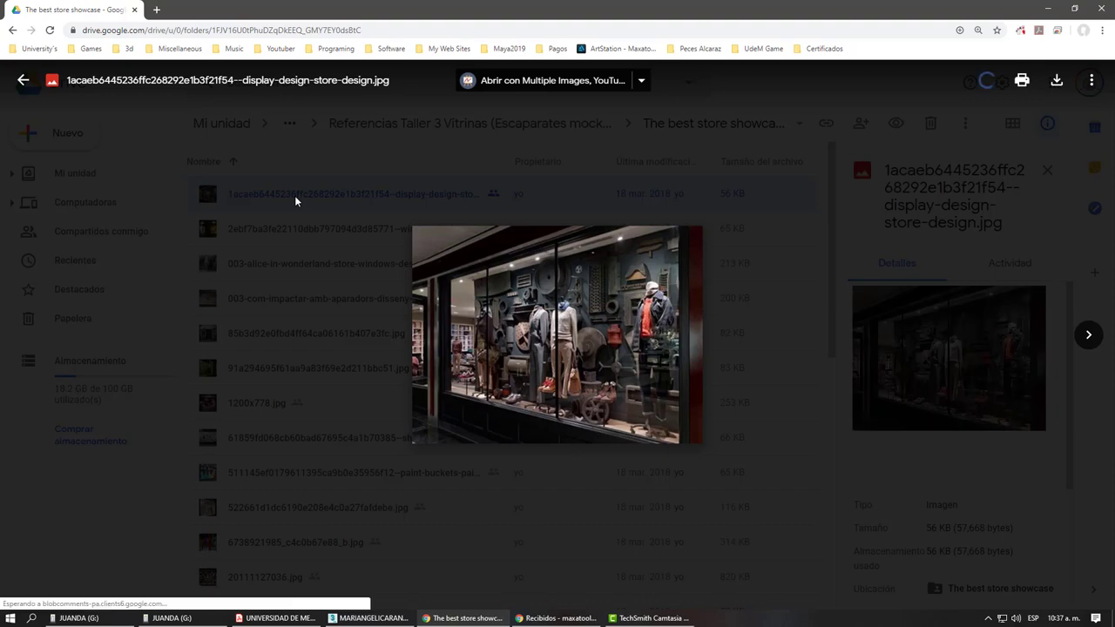
pyautogui.press('Right')
pyautogui.press('Right')
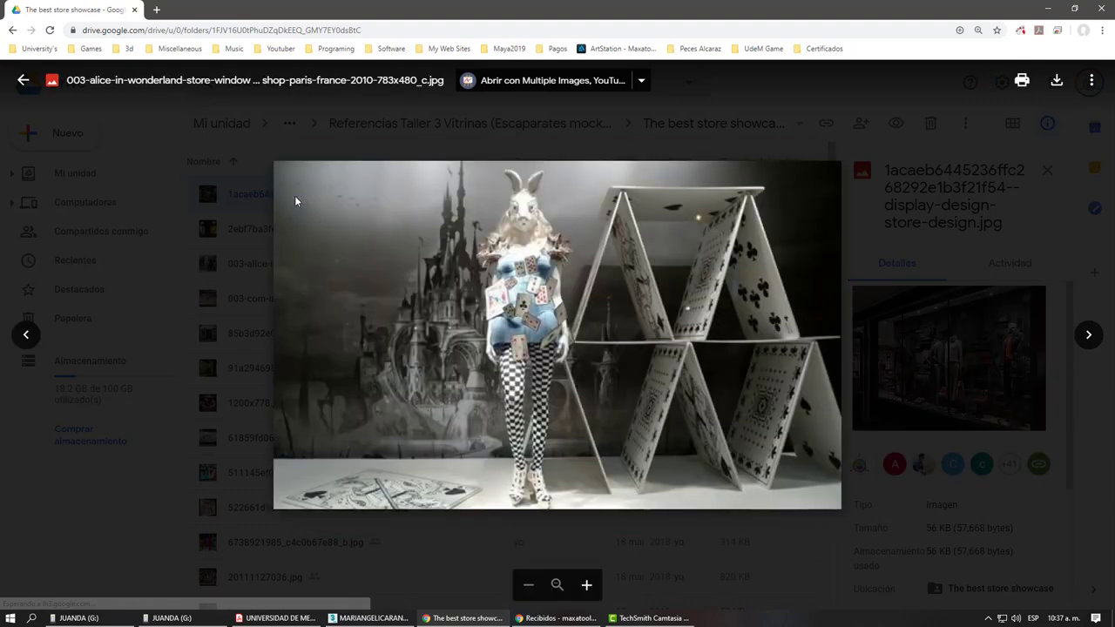
pyautogui.press('Right')
pyautogui.press('Right')
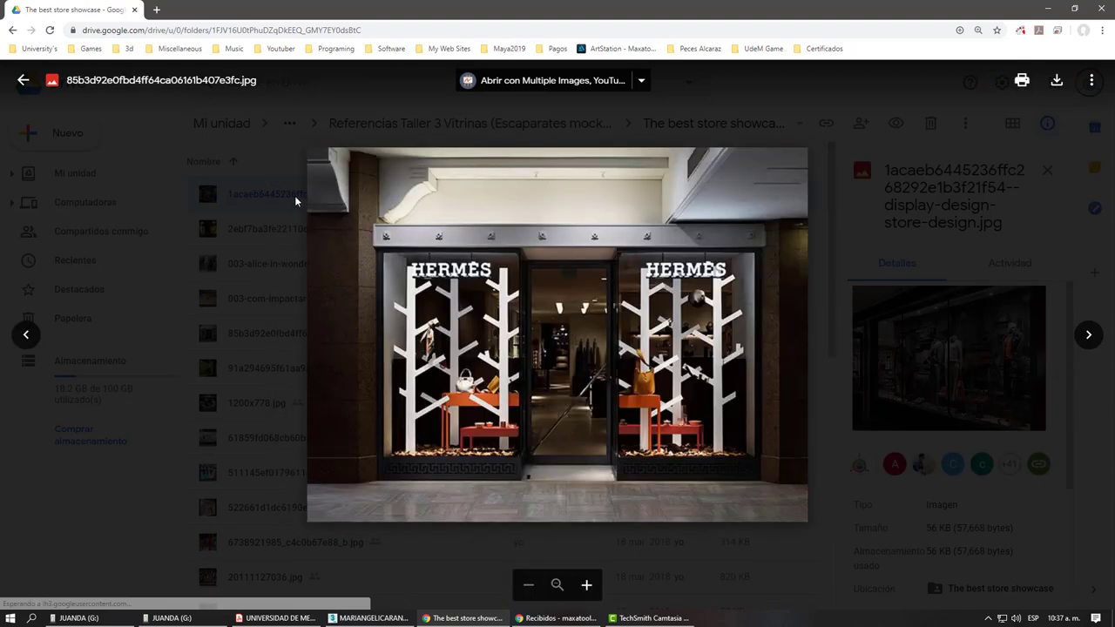
# Step: Page through the paint-buckets, coloured-panels, checkered, Nike and American Apparel window photos
pyautogui.press('Right')
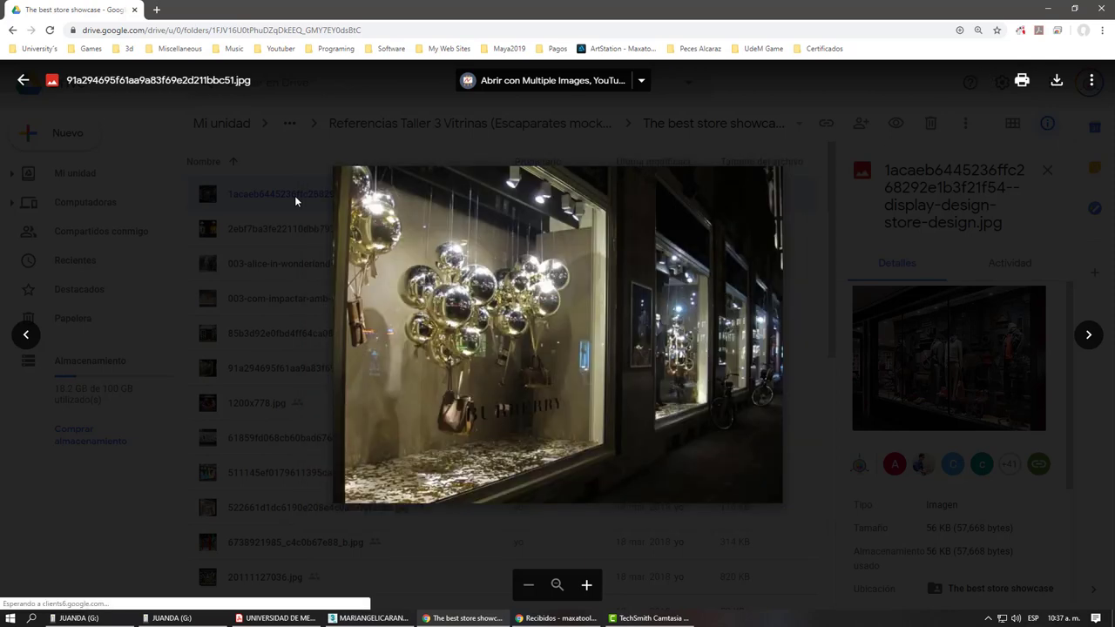
pyautogui.press('Right')
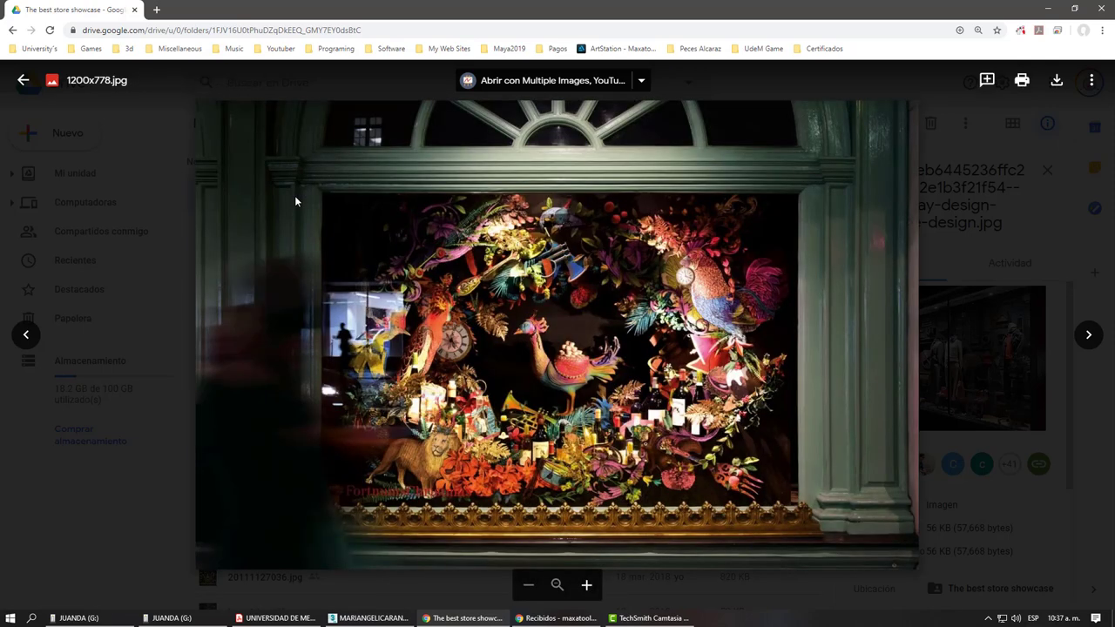
pyautogui.press('Right')
pyautogui.press('Right')
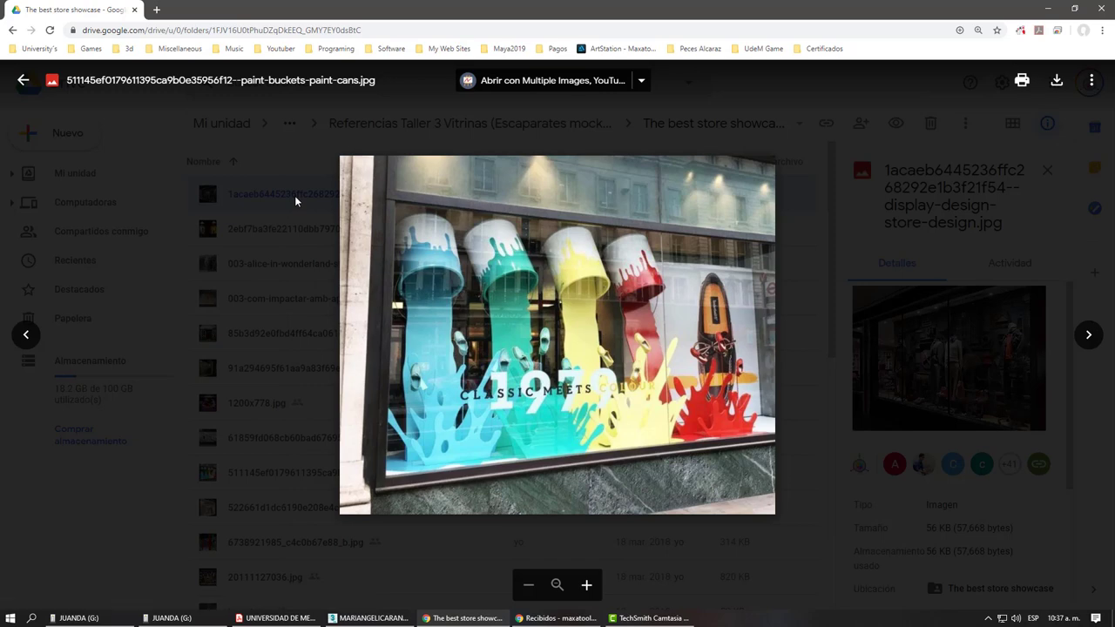
pyautogui.press('Right')
pyautogui.press('Right')
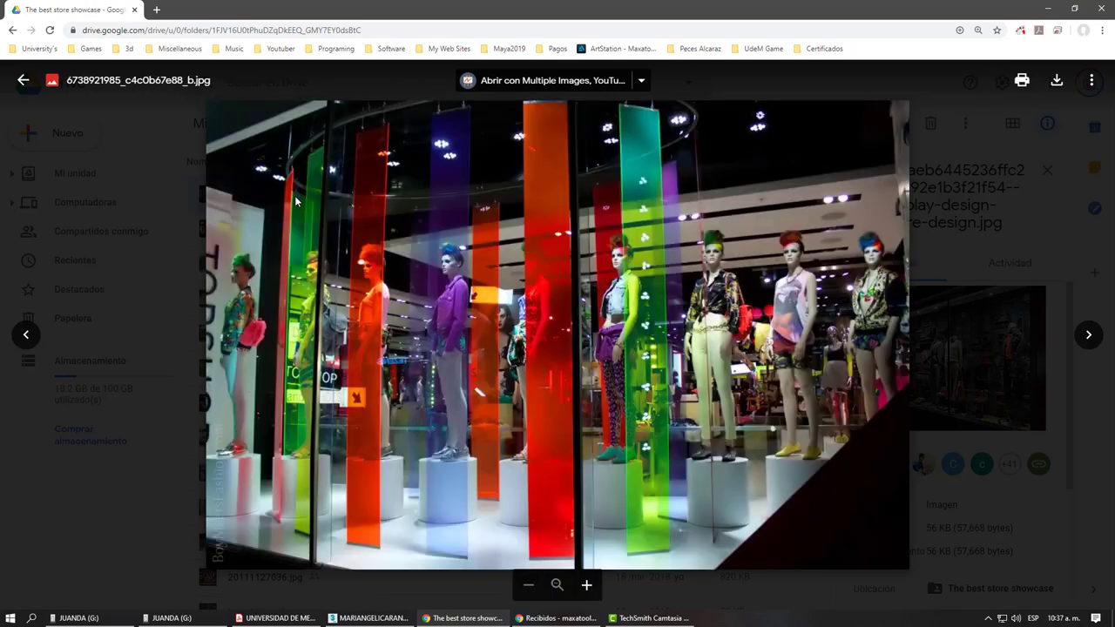
pyautogui.press('Right')
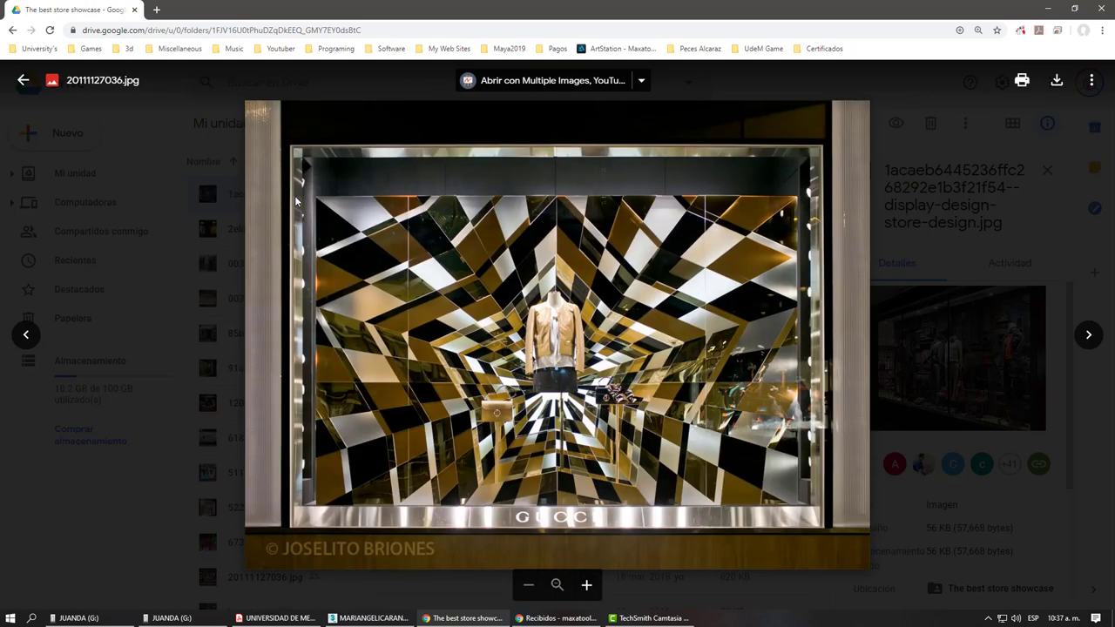
pyautogui.press('Right')
pyautogui.press('Right')
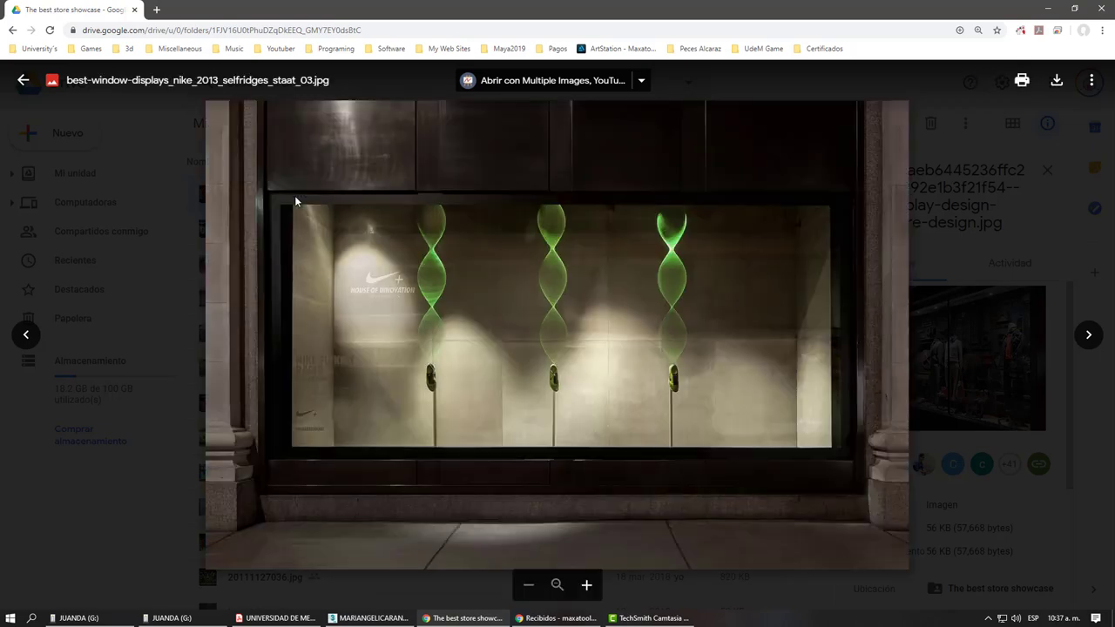
pyautogui.press('Right')
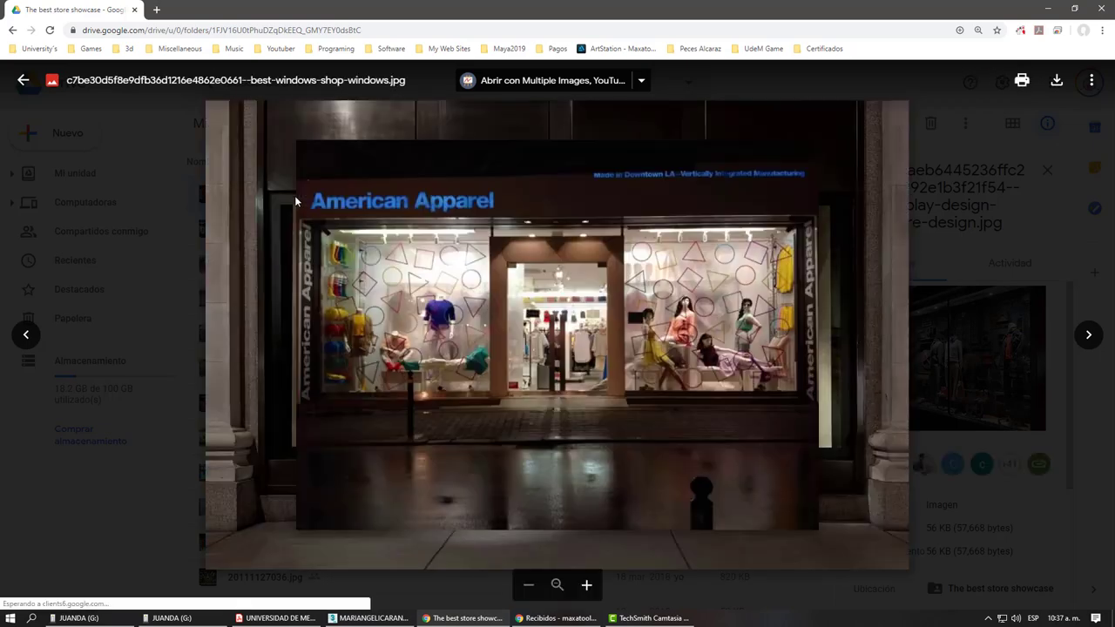
pyautogui.press('Right')
pyautogui.press('Right')
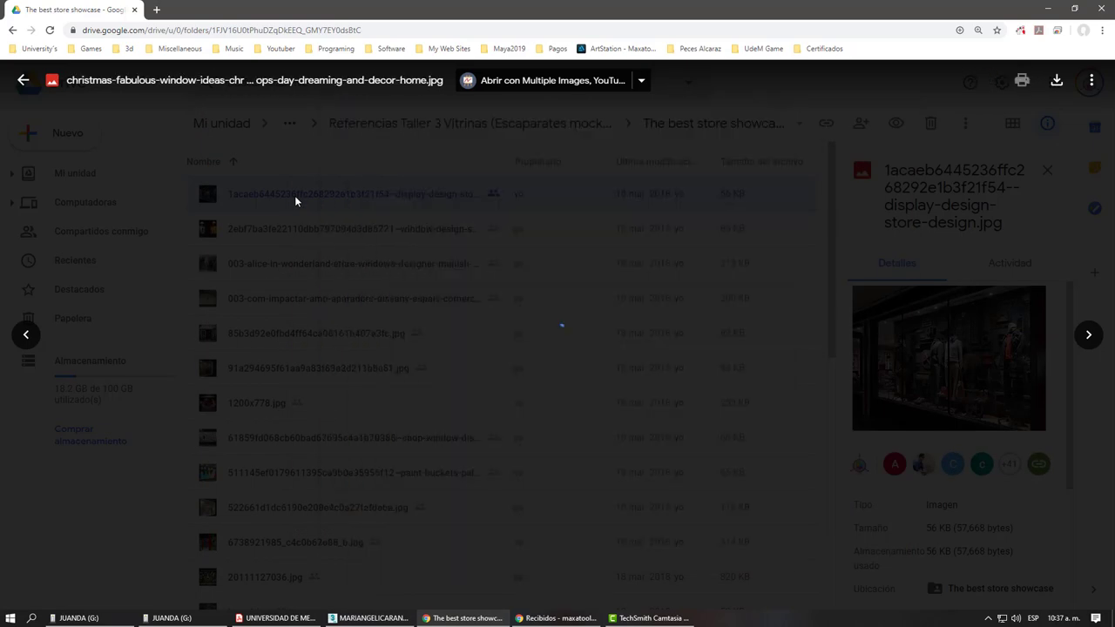
pyautogui.press('Right')
pyautogui.press('Right')
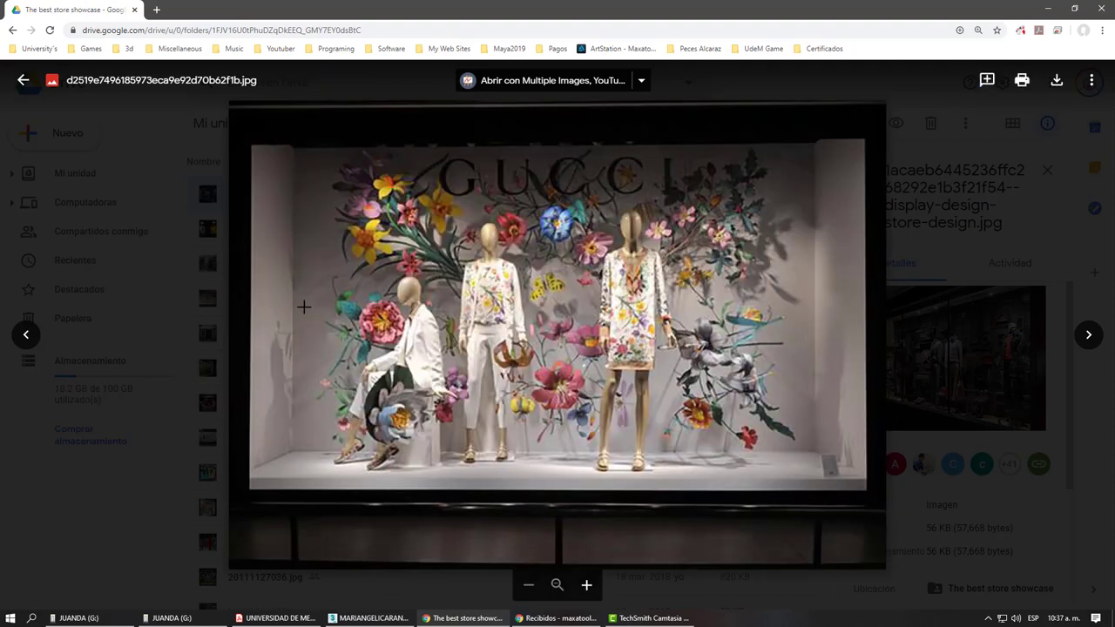
# Step: Scroll the student's render PDF through the shop-window pages back to Render Izquierda, then bring up Gmail
pyautogui.click(277, 617)
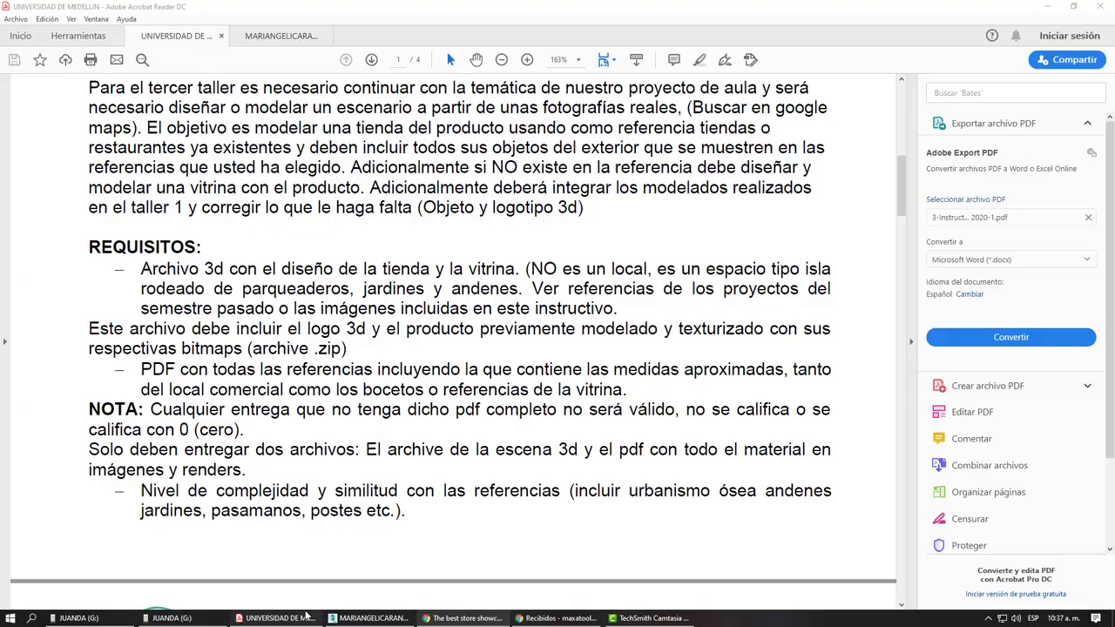
pyautogui.click(277, 36)
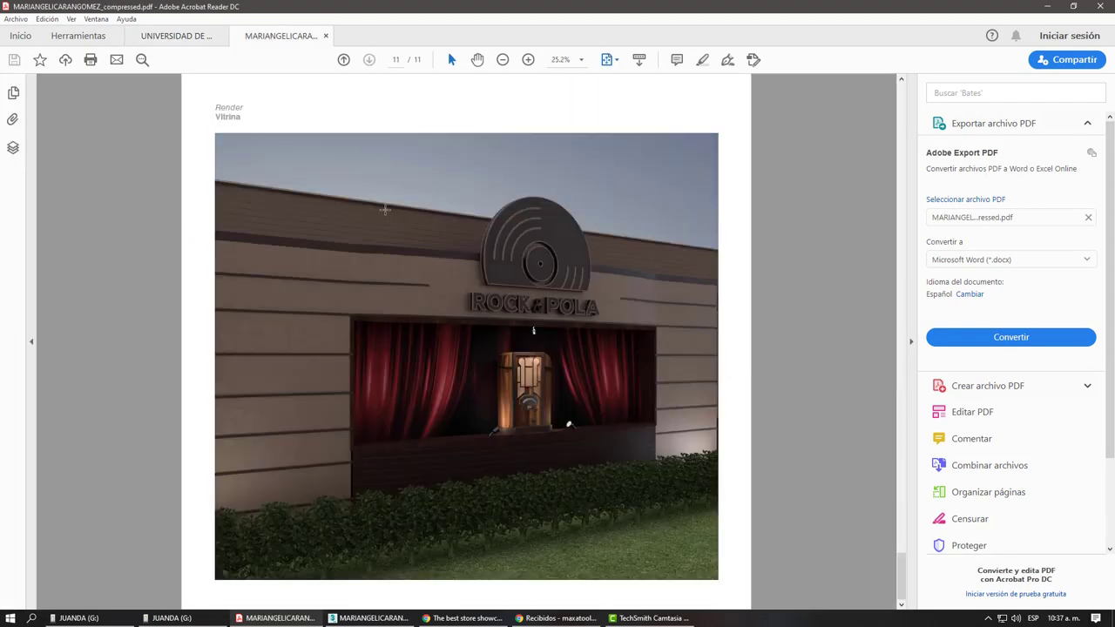
pyautogui.scroll(-2, 387, 211)
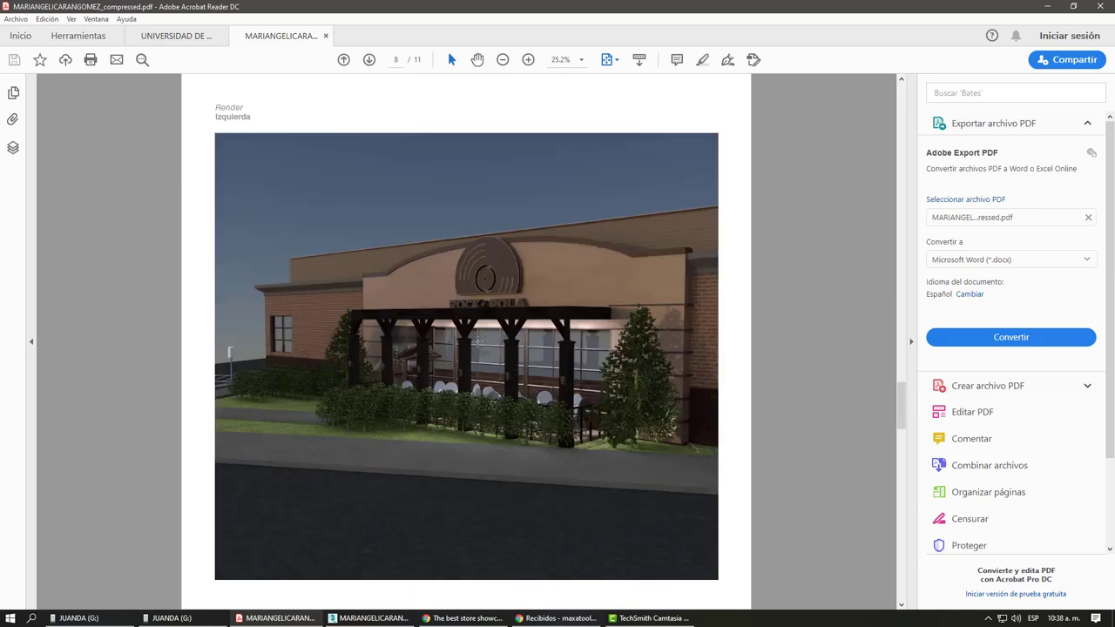
pyautogui.scroll(3, 416, 254)
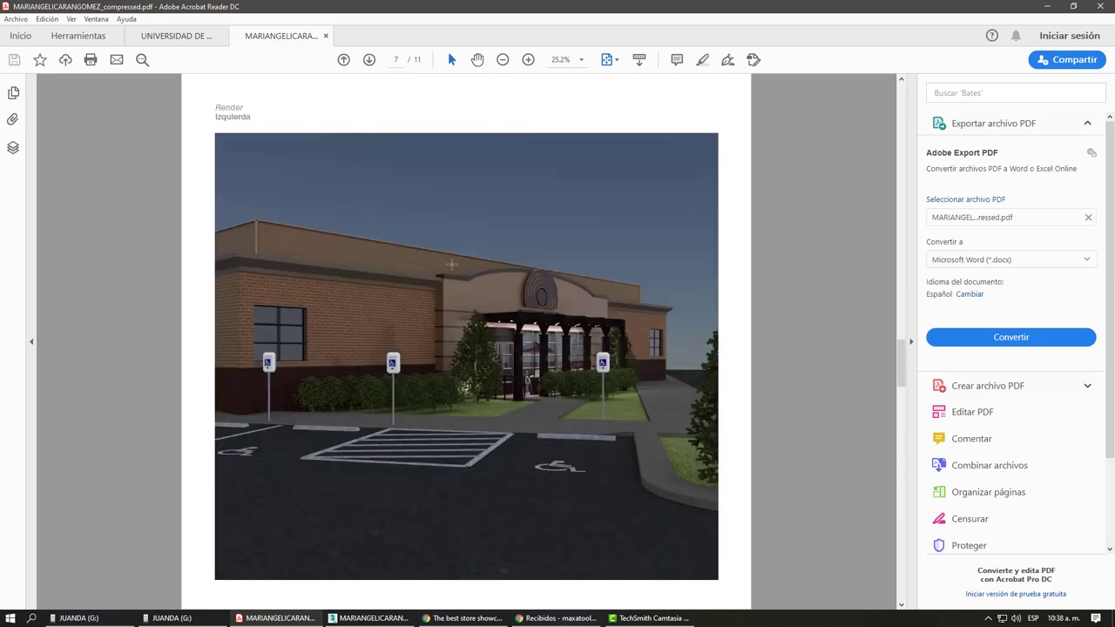
pyautogui.click(560, 618)
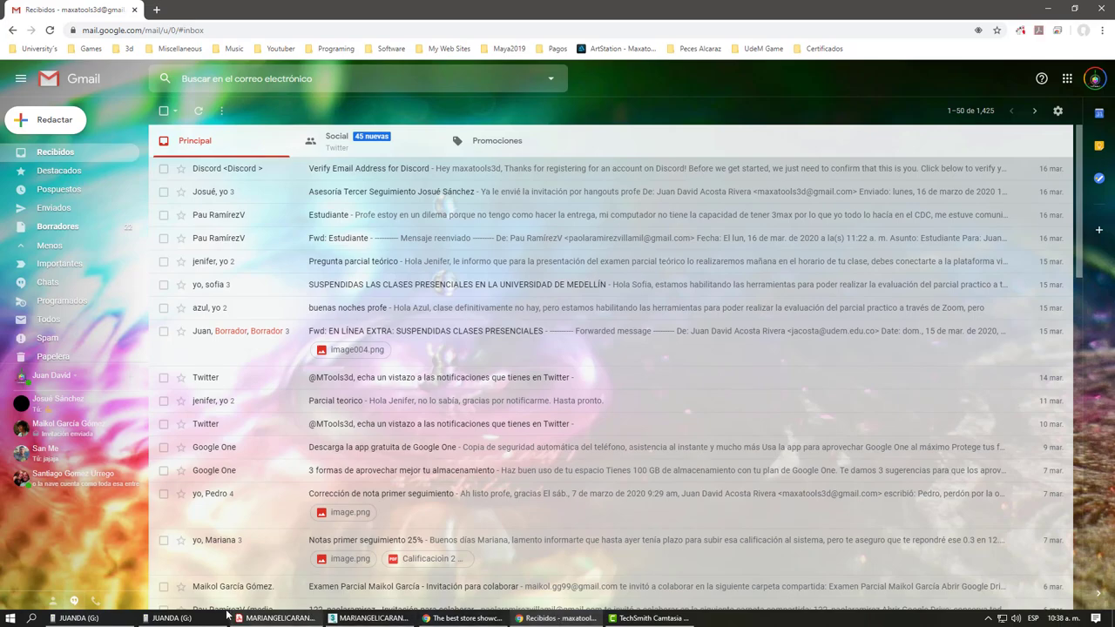
# Step: Navigate from the K: drive through Entregas 2019-1 and 3er Seguimiento HIV 122 into the student's folder
pyautogui.click(172, 618)
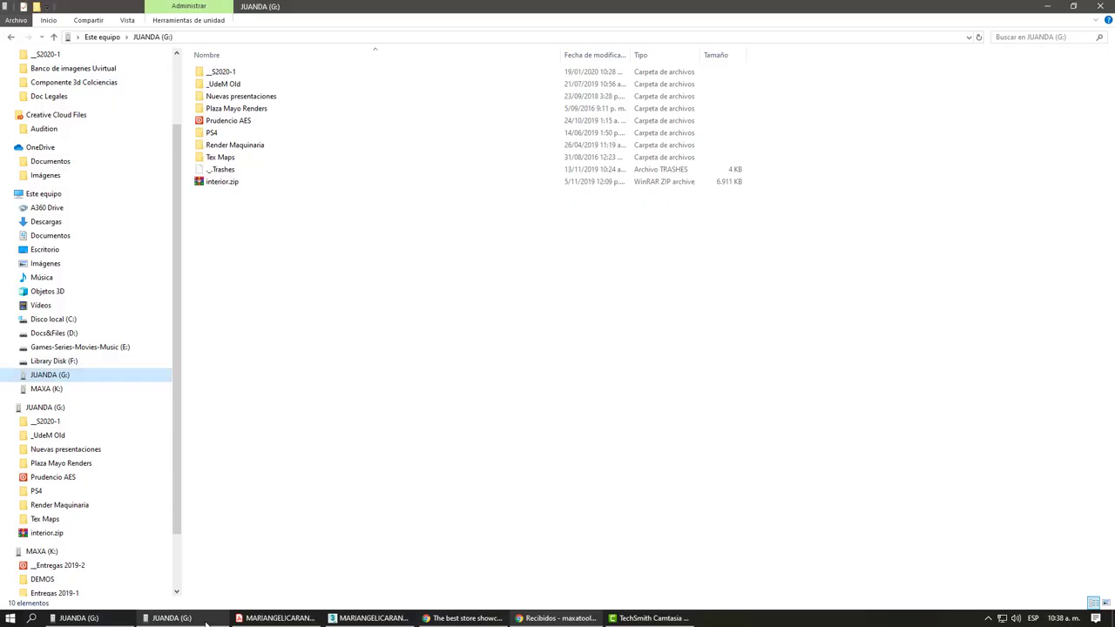
pyautogui.click(43, 389)
pyautogui.doubleClick(230, 96)
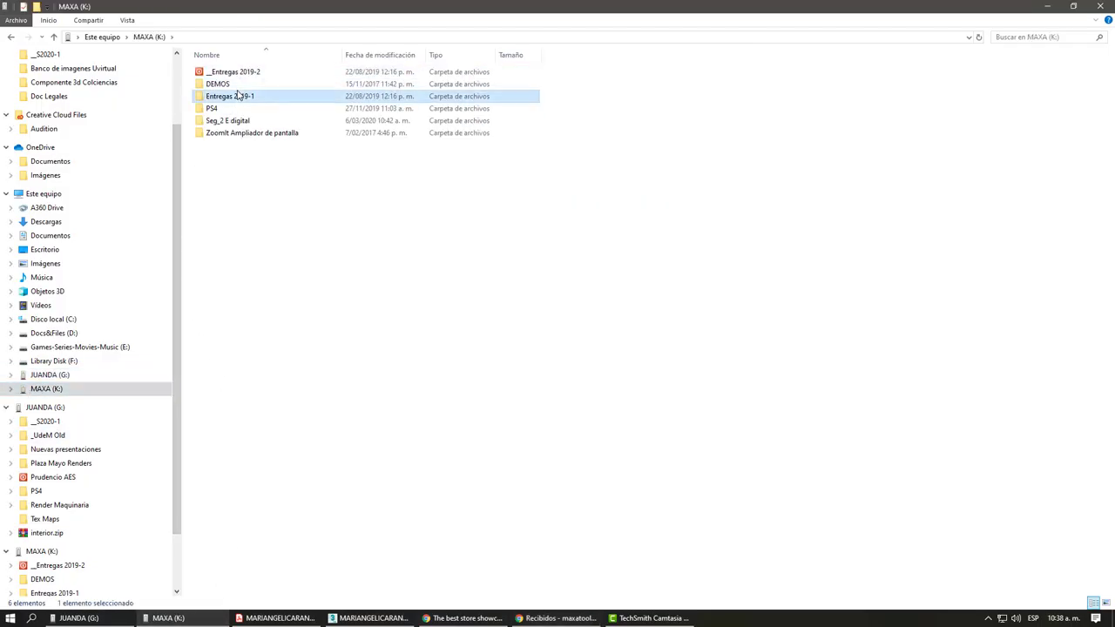
pyautogui.click(279, 342)
pyautogui.doubleClick(279, 343)
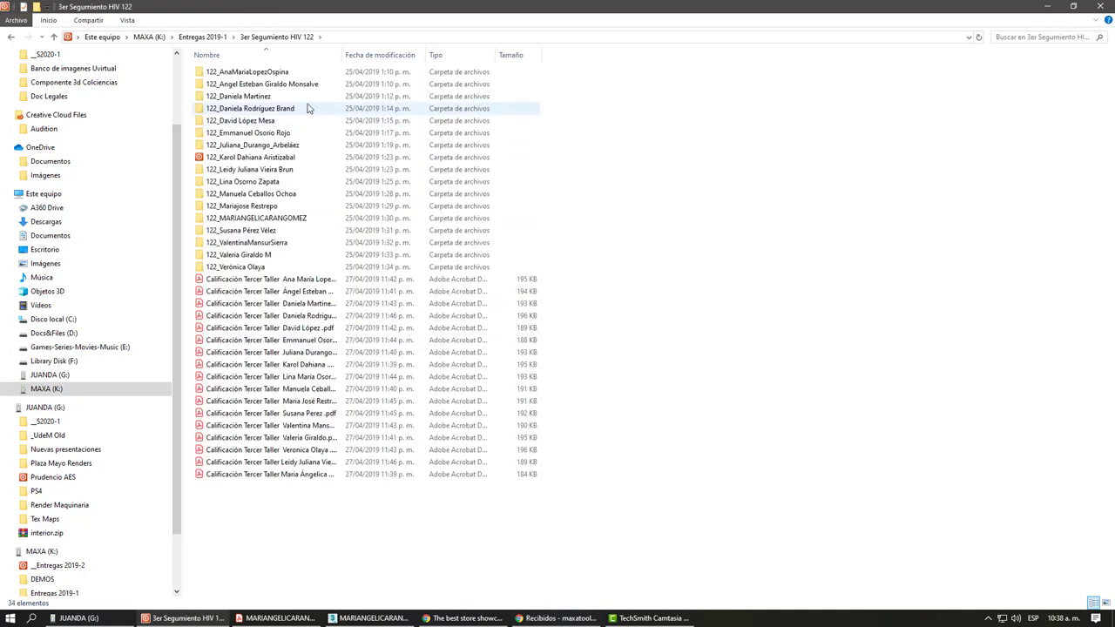
pyautogui.click(270, 219)
pyautogui.doubleClick(269, 220)
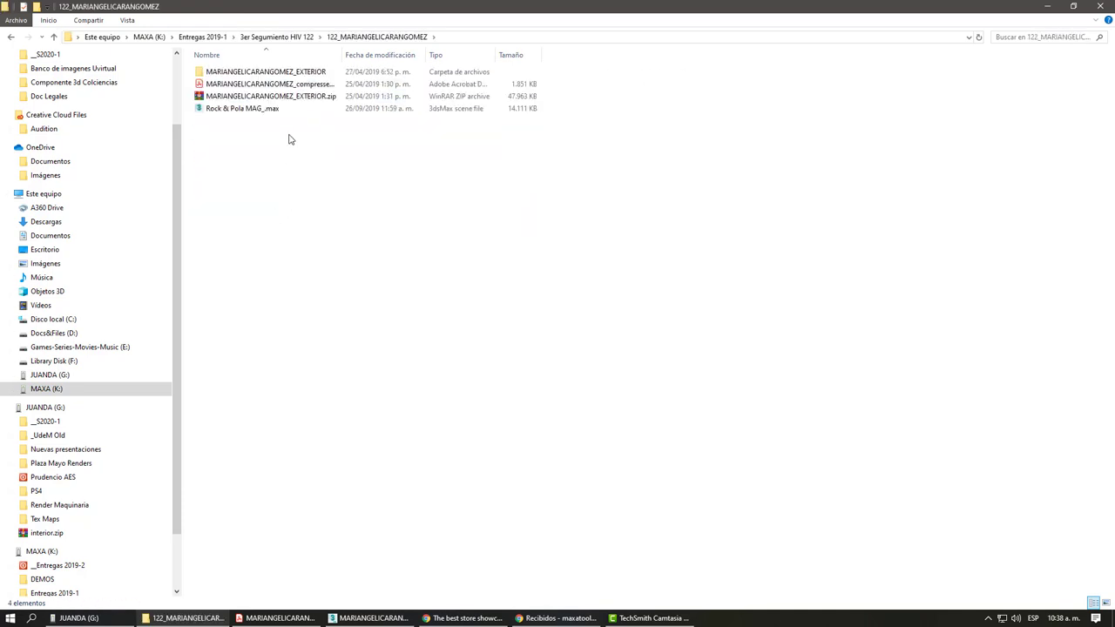
# Step: Select the compressed render PDF and the project zip archive together
pyautogui.click(248, 85)
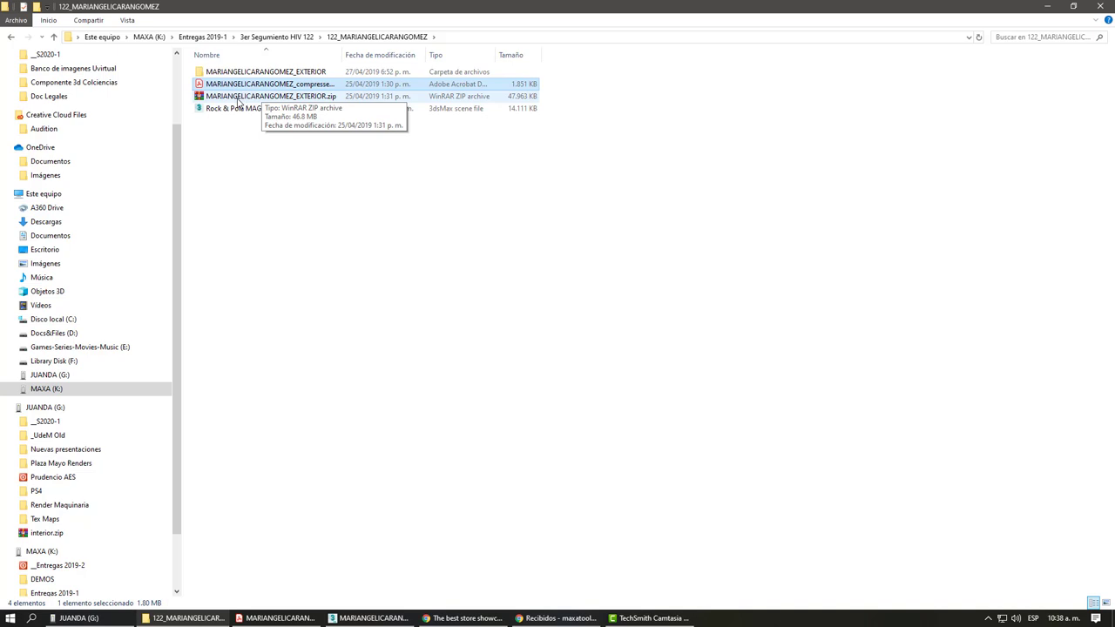
pyautogui.click(237, 98)
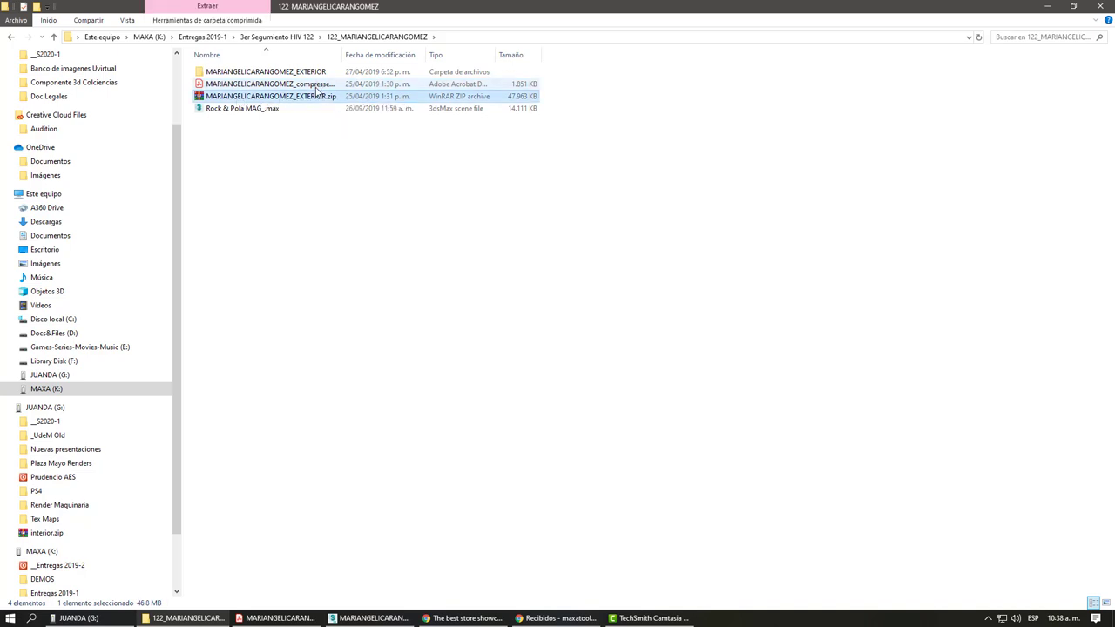
pyautogui.keyDown('ctrl'); pyautogui.click(315, 86); pyautogui.keyUp('ctrl')
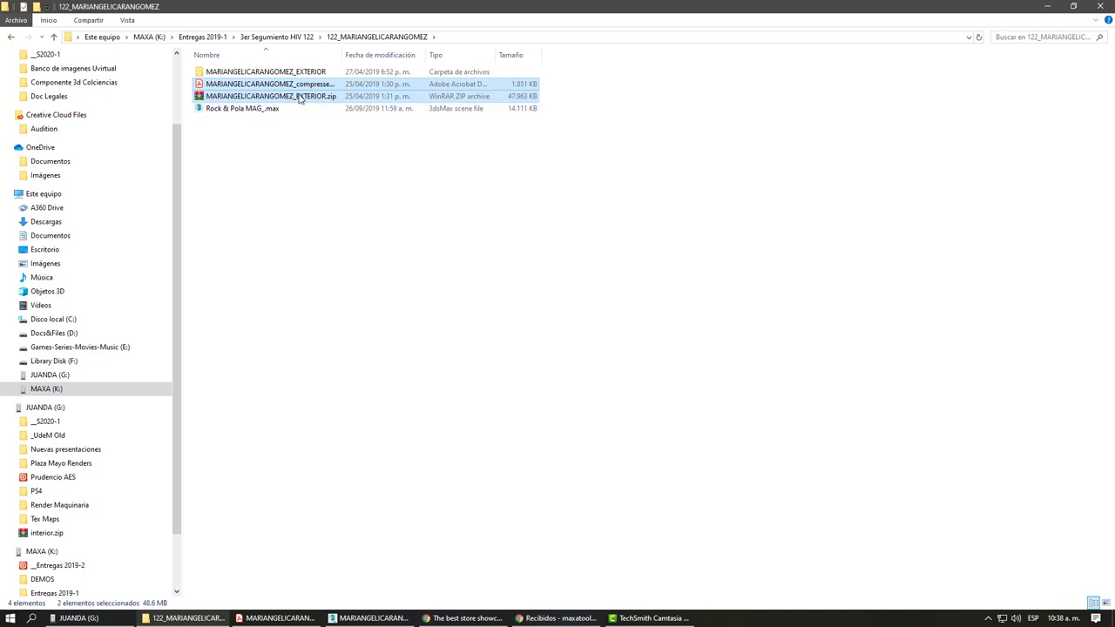
pyautogui.click(324, 213)
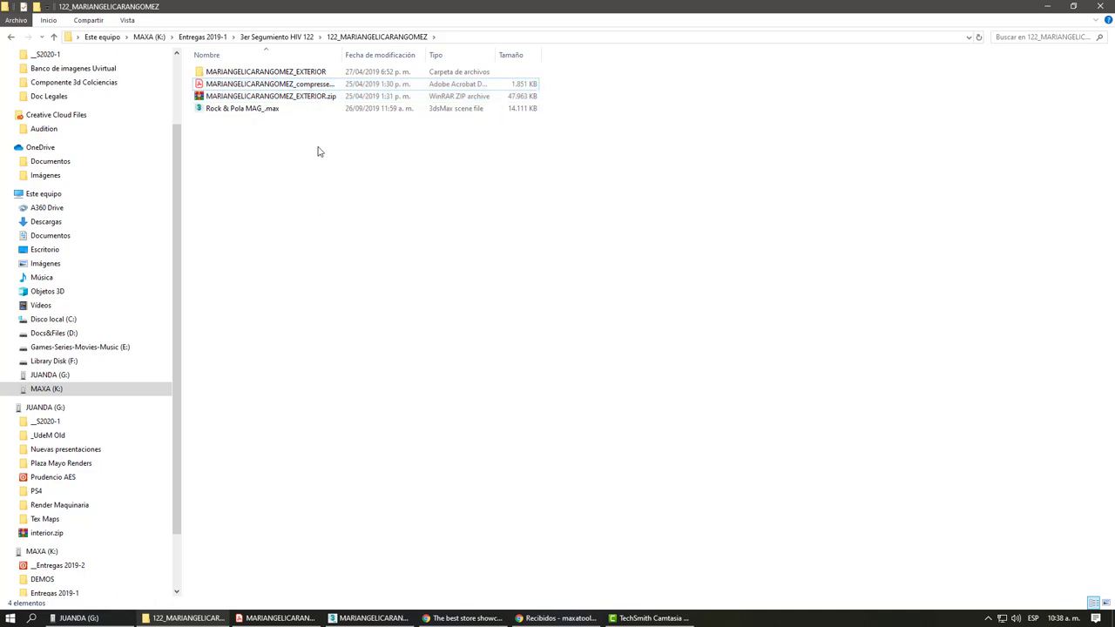
pyautogui.click(310, 86)
pyautogui.click(310, 98)
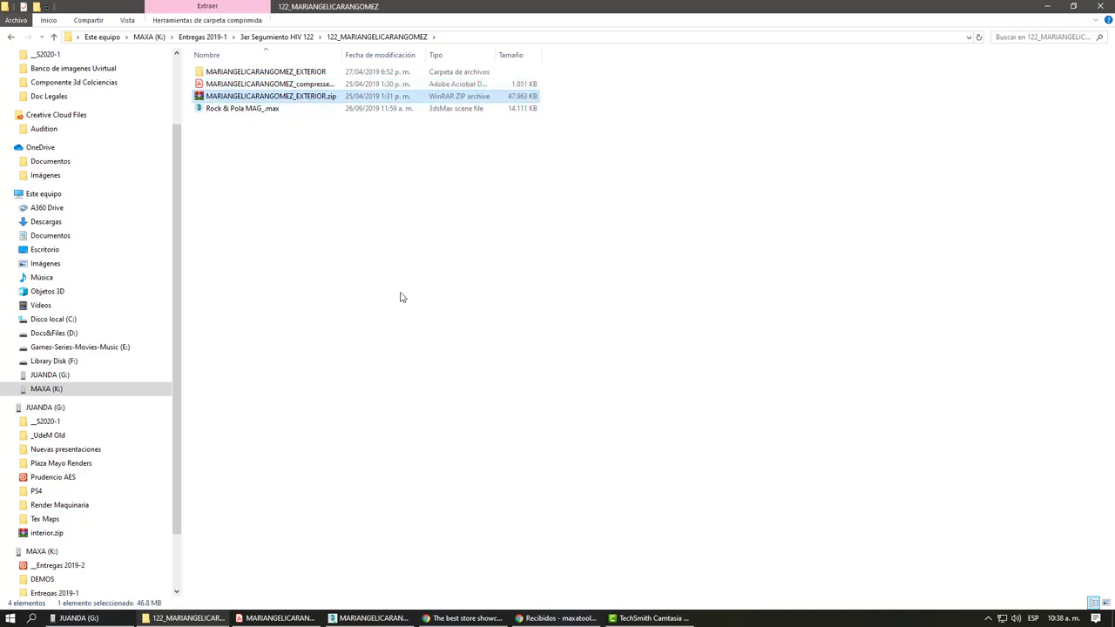
# Step: Scroll the UNIVERSIDAD DE MEDELLIN instructions to page 2's real-scale, materials, lights and naming requirements
pyautogui.click(279, 617)
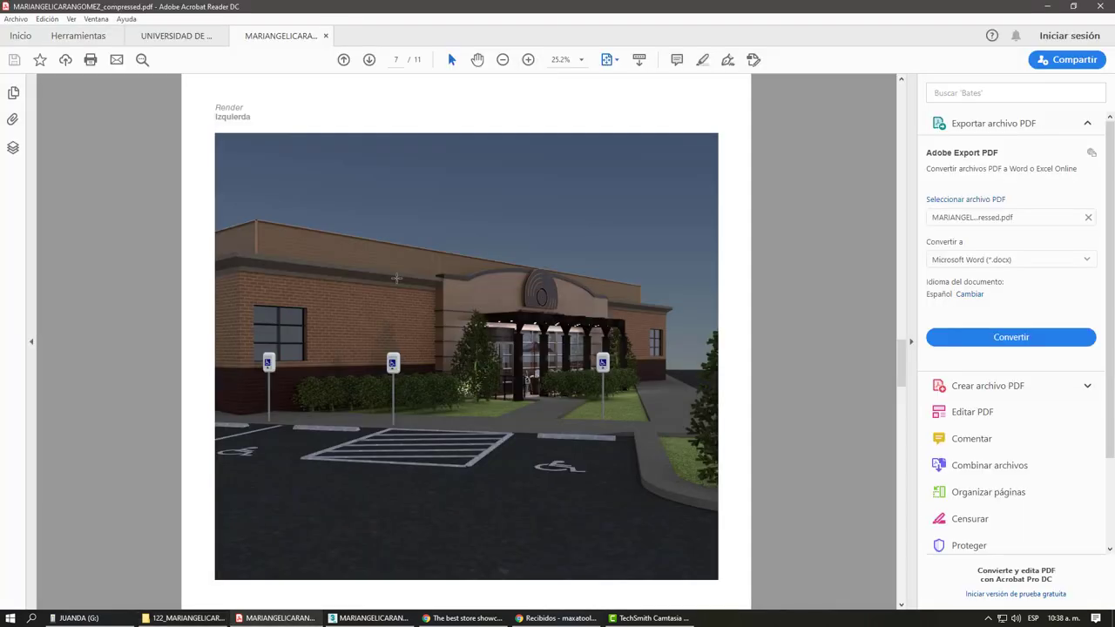
pyautogui.click(163, 40)
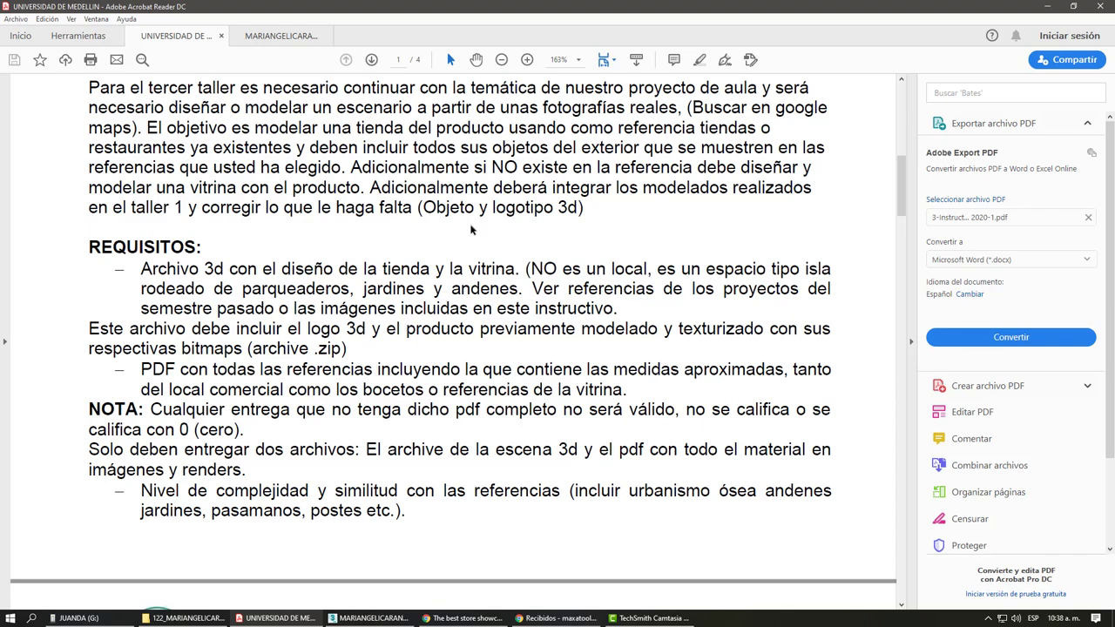
pyautogui.scroll(-1, 459, 261)
pyautogui.scroll(-4, 459, 261)
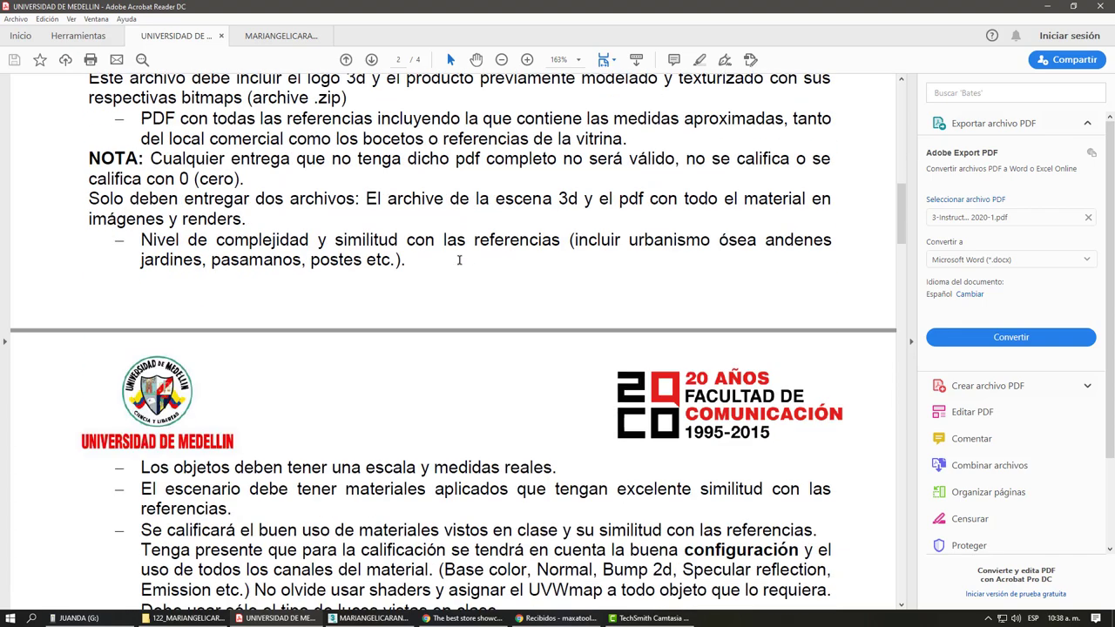
pyautogui.scroll(-5, 459, 262)
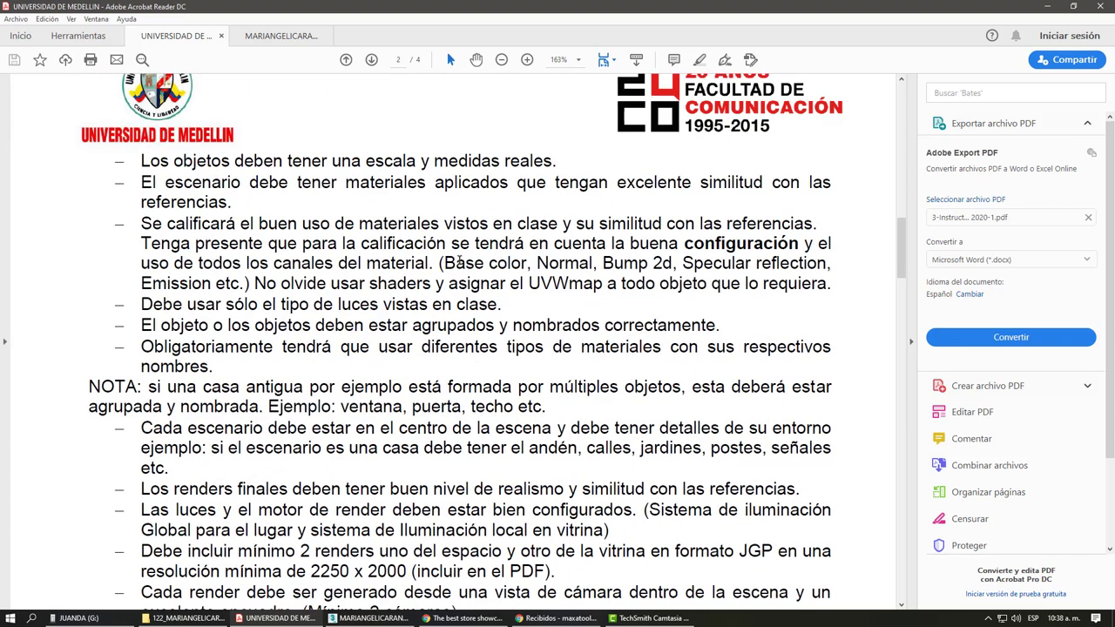
pyautogui.scroll(1, 459, 261)
pyautogui.scroll(2, 435, 261)
pyautogui.scroll(1, 410, 260)
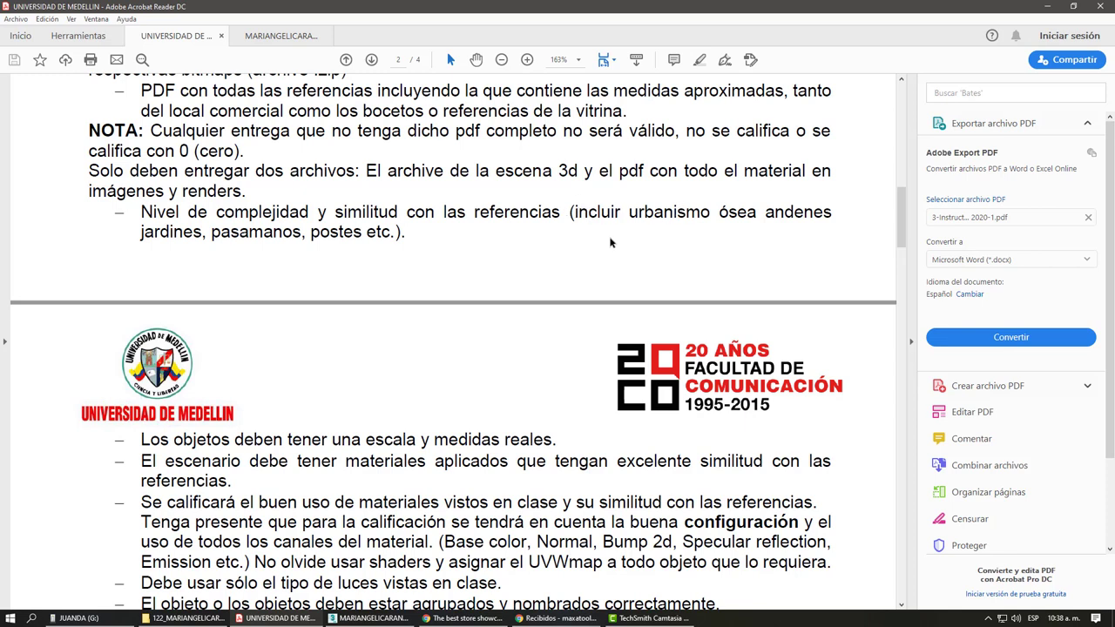
pyautogui.scroll(-1, 487, 281)
pyautogui.scroll(-2, 460, 293)
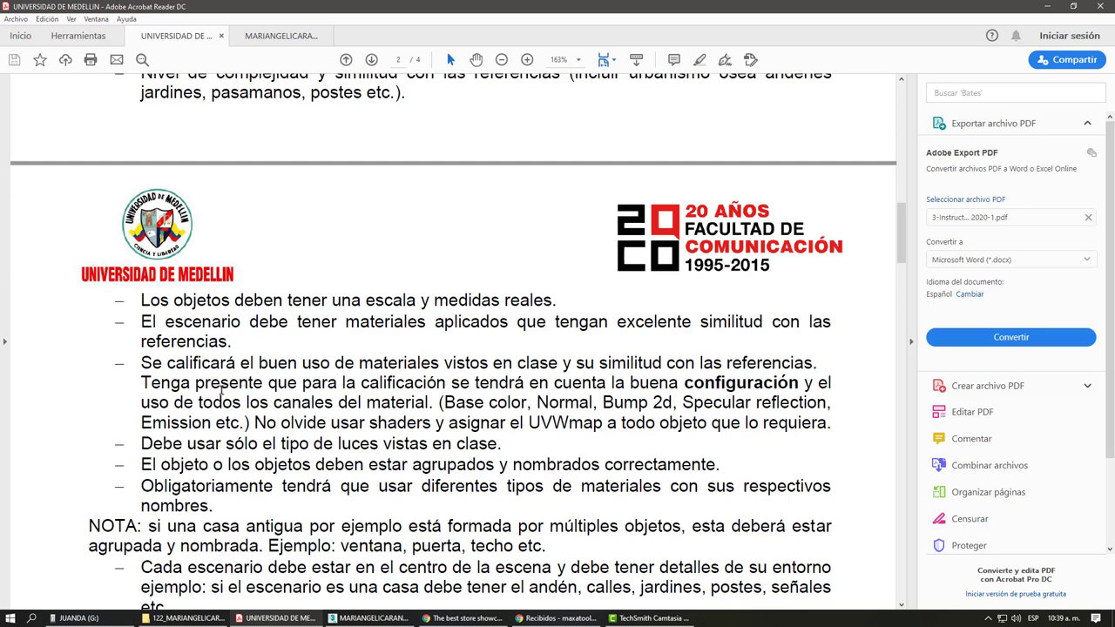
# Step: Mark the material-channels list and the word Emission, then go to the maxatools3d YouTube results
pyautogui.scroll(-1, 237, 368)
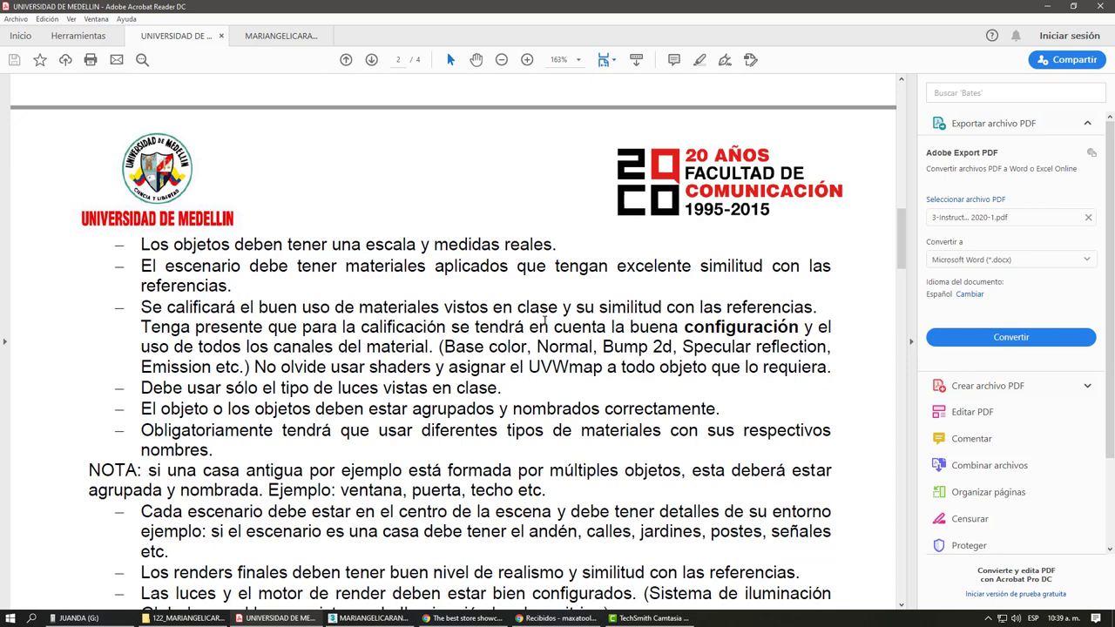
pyautogui.scroll(-1, 546, 322)
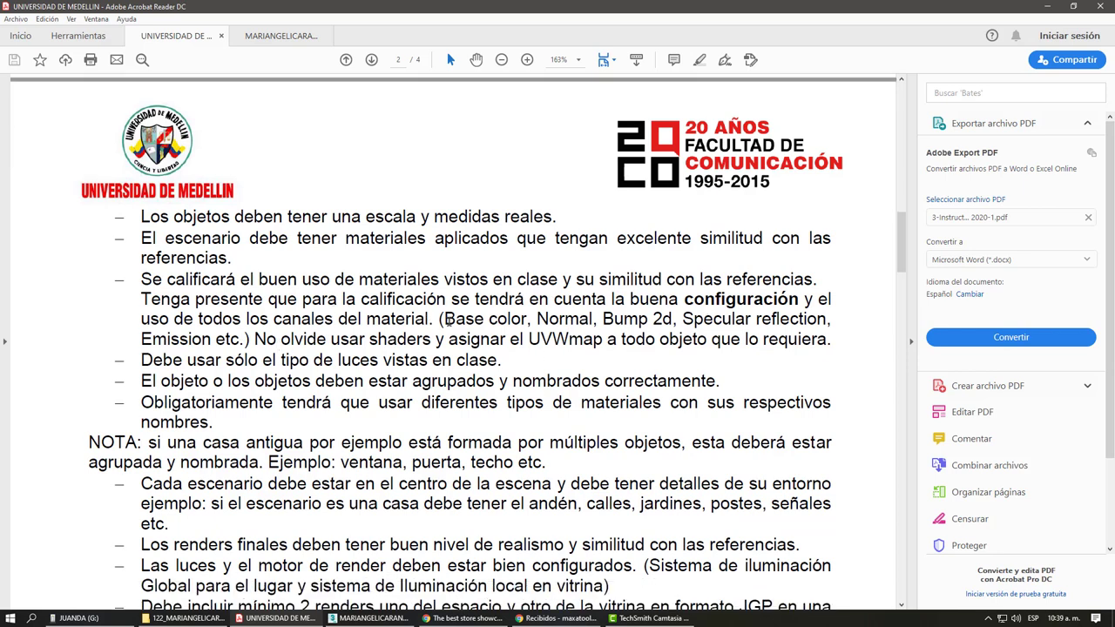
pyautogui.moveTo(445, 320)
pyautogui.mouseDown()
pyautogui.moveTo(692, 335)
pyautogui.moveTo(138, 340)
pyautogui.mouseUp()
pyautogui.click(209, 340)
pyautogui.click(189, 363)
pyautogui.moveTo(212, 340); pyautogui.dragTo(139, 339)
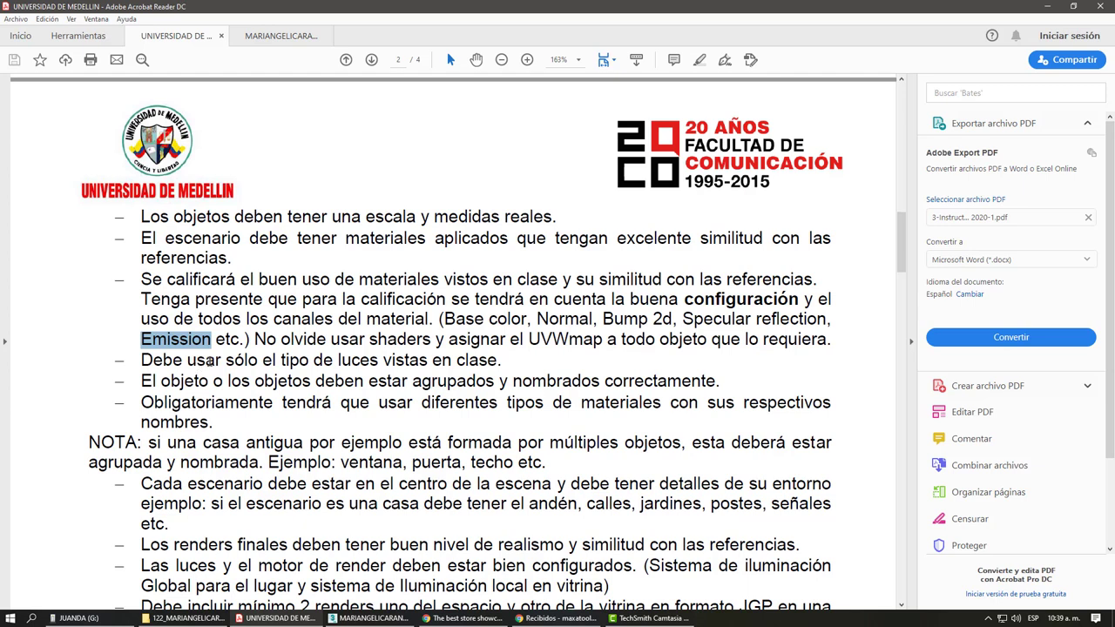
pyautogui.click(224, 361)
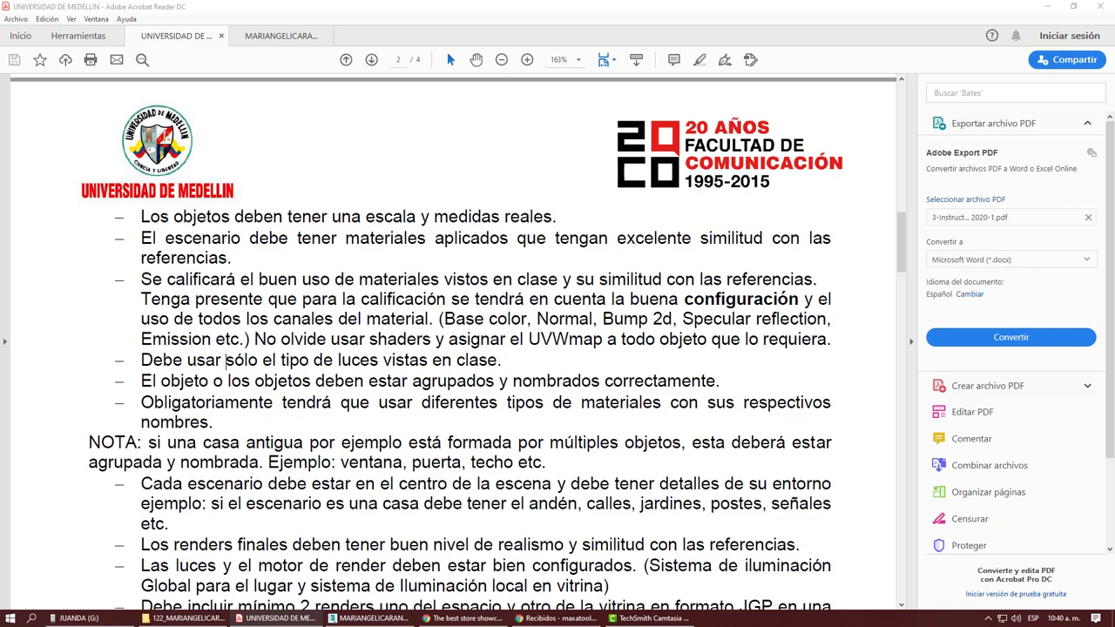
pyautogui.hotkey('alt', 'Tab')
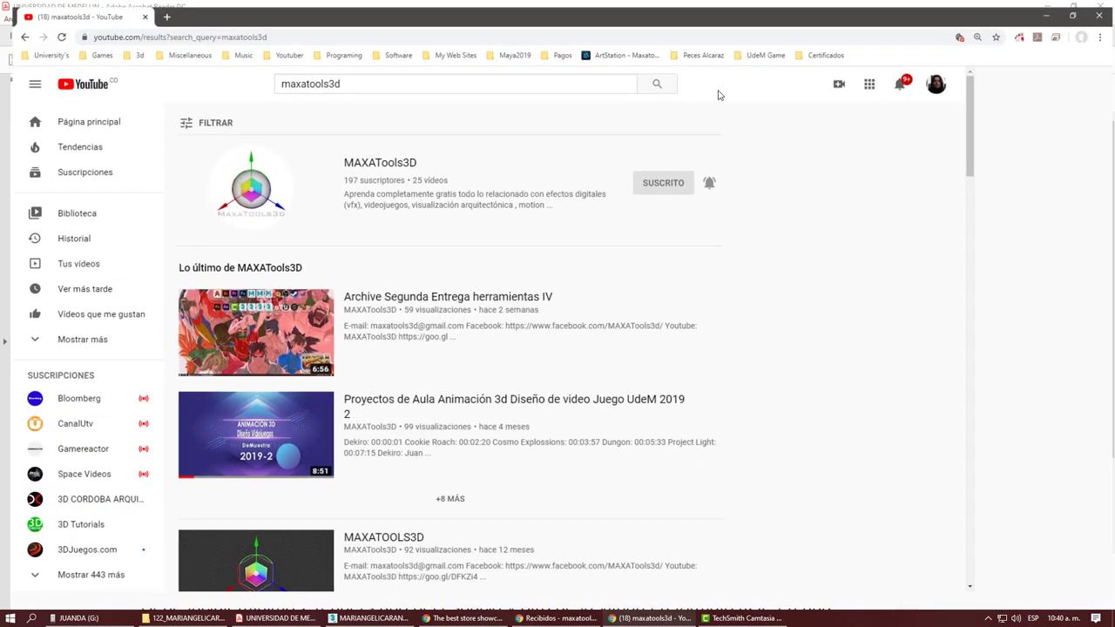
# Step: Play MAXATools3D's Arnold Materials playlist, starting with 'Introducción a Arnold Render para 3dsmax 2018'
pyautogui.scroll(-1, 486, 473)
pyautogui.scroll(1, 513, 431)
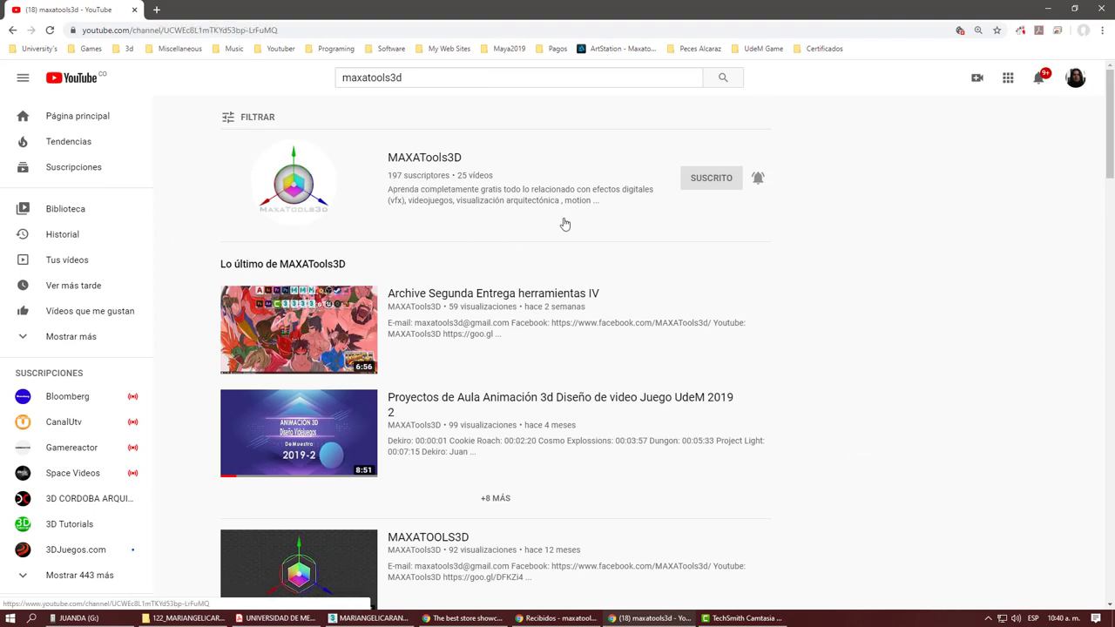
pyautogui.click(294, 193)
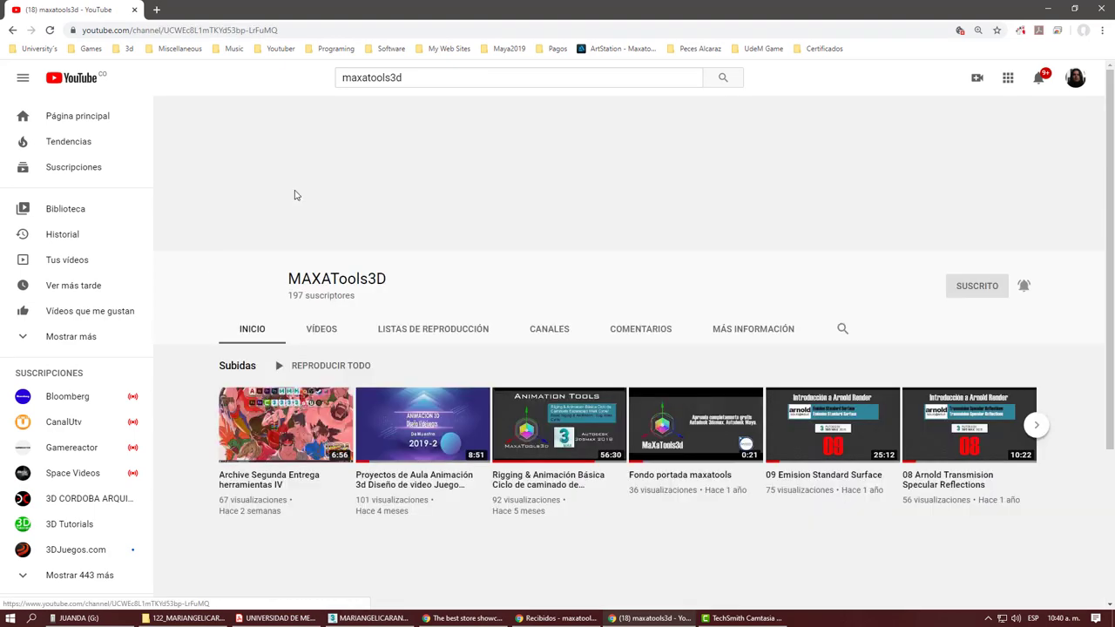
pyautogui.click(435, 330)
pyautogui.scroll(-2, 541, 213)
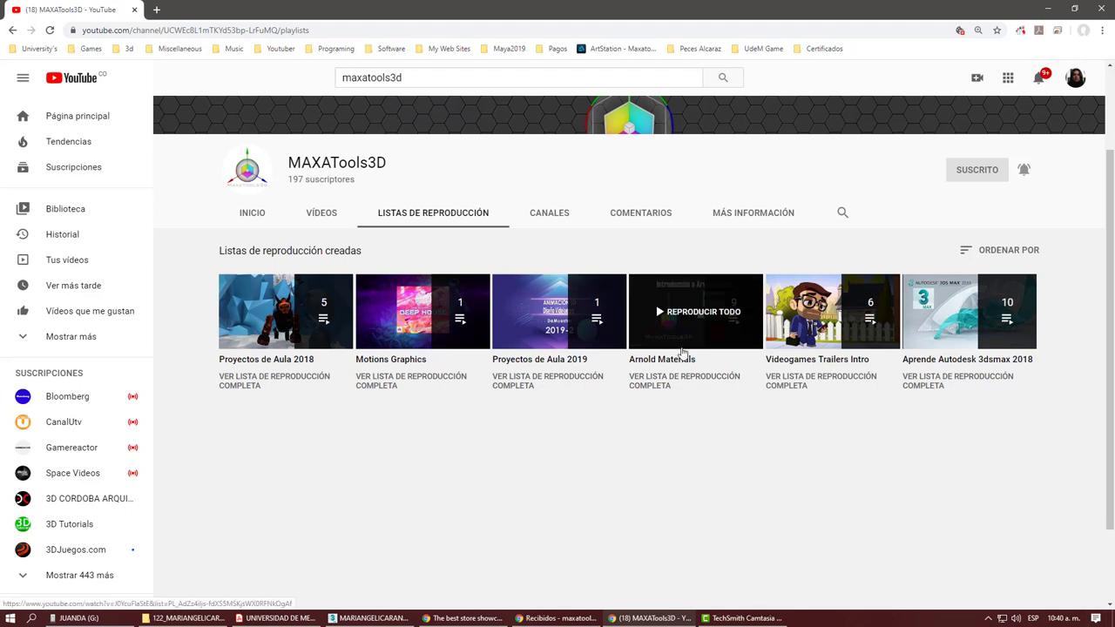
pyautogui.moveTo(969, 323)
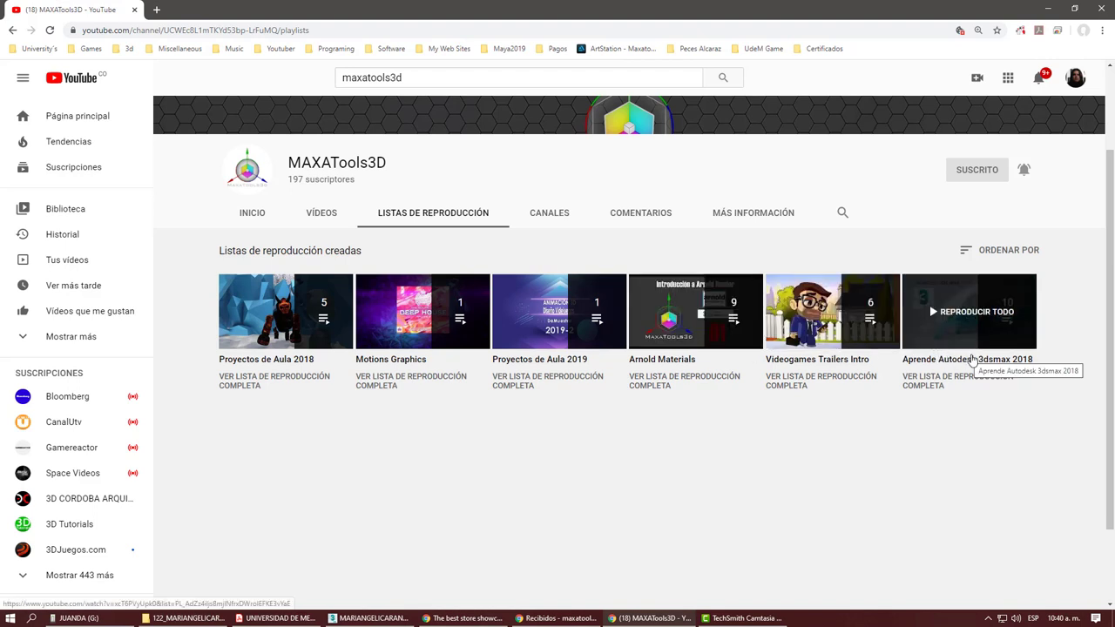
pyautogui.click(702, 348)
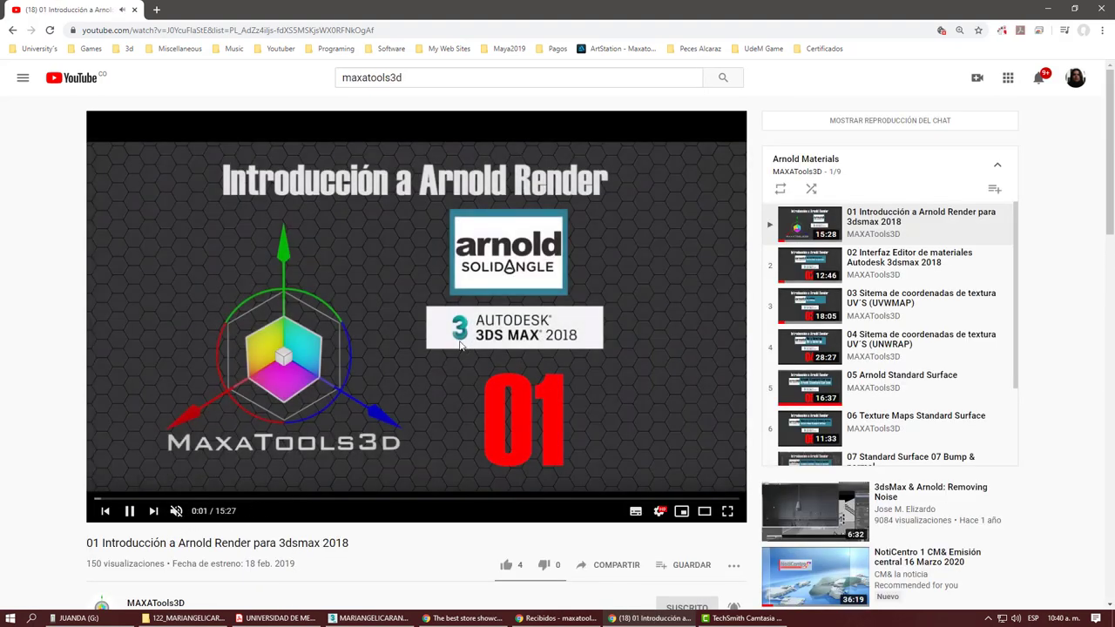
pyautogui.scroll(-1, 817, 297)
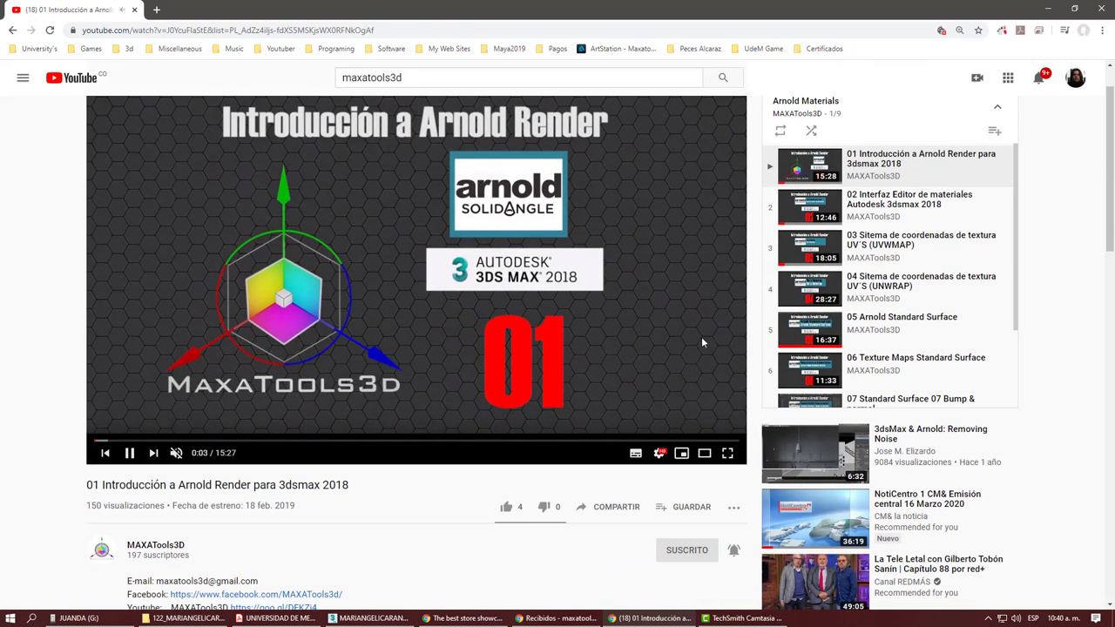
pyautogui.scroll(-2, 871, 288)
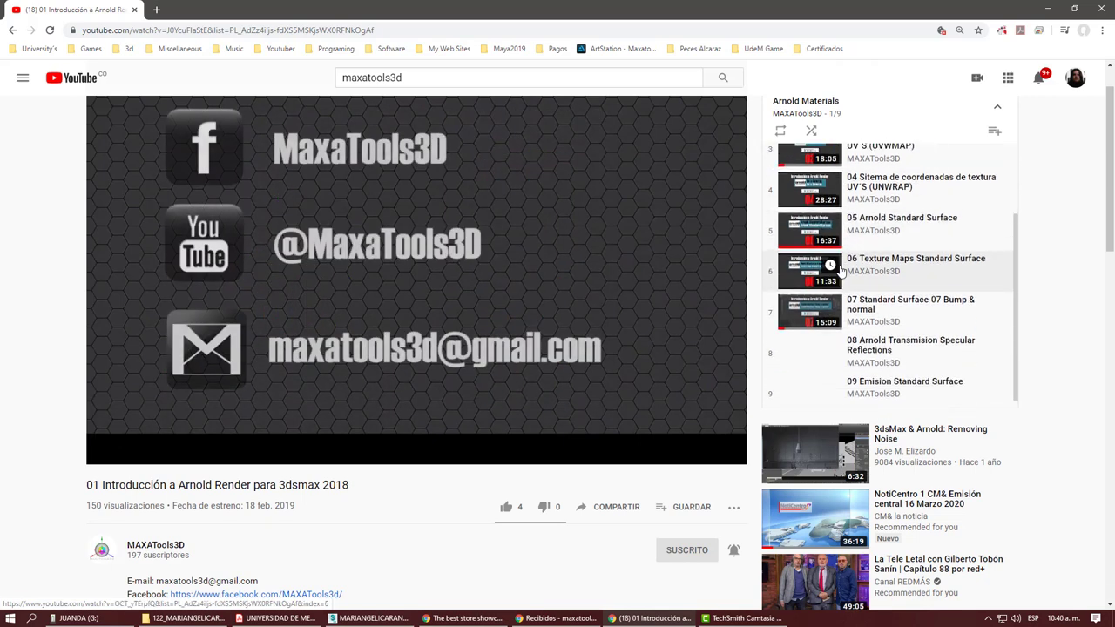
# Step: Play the 09 Emission Standard Surface tutorial and skim ahead to about 3:35
pyautogui.click(873, 382)
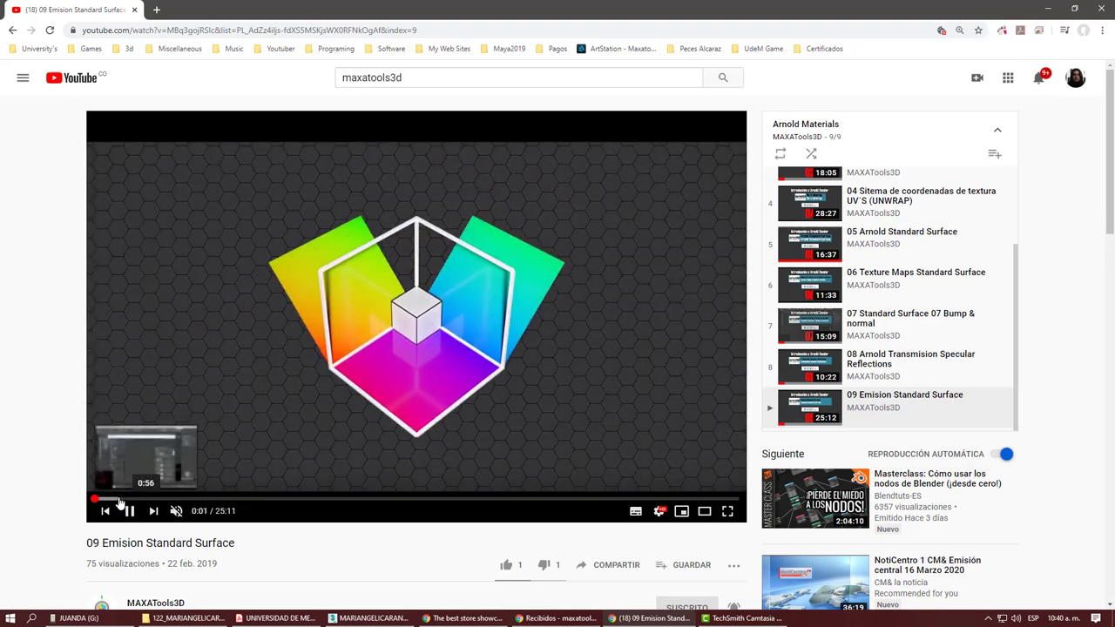
pyautogui.click(117, 499)
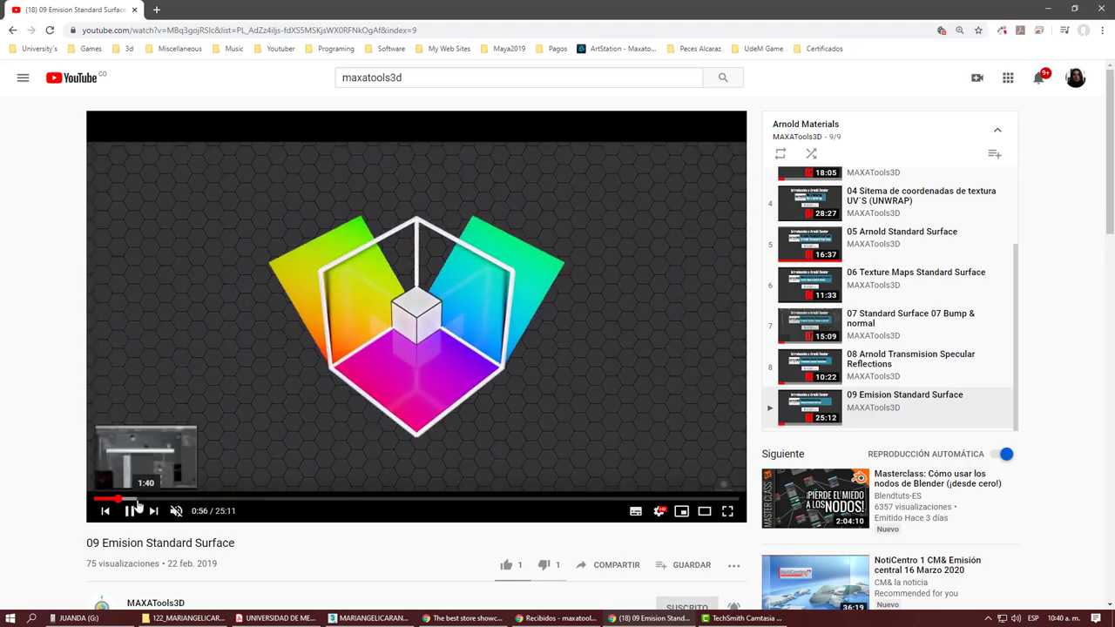
pyautogui.click(186, 499)
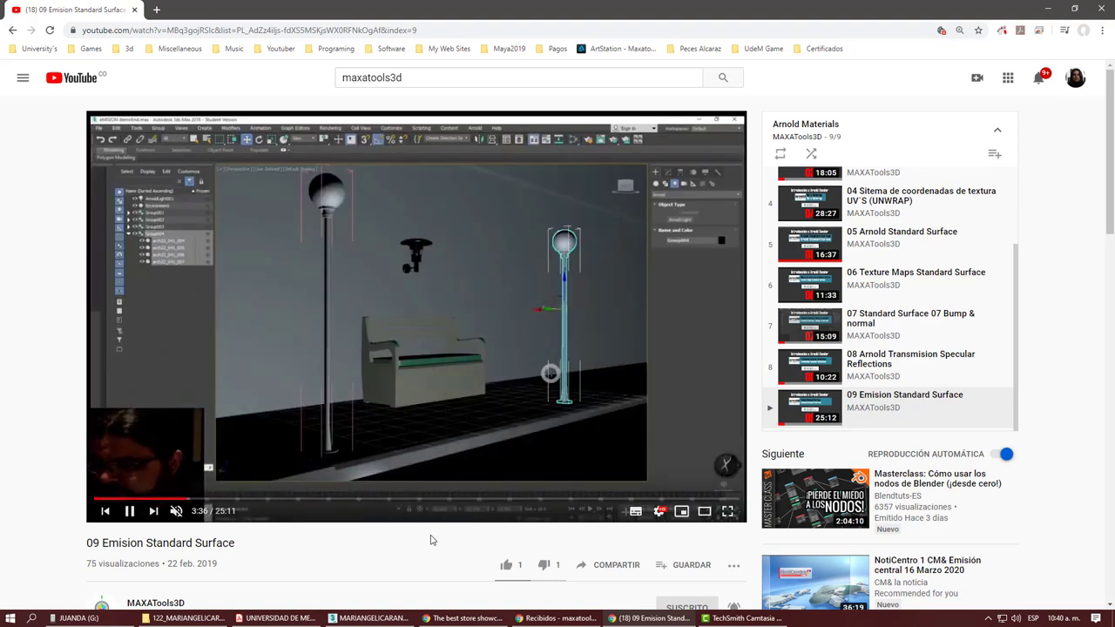
# Step: Pause the tutorial at 21:54 on the rendered street-lamp scene and return to the instructions PDF
pyautogui.click(655, 499)
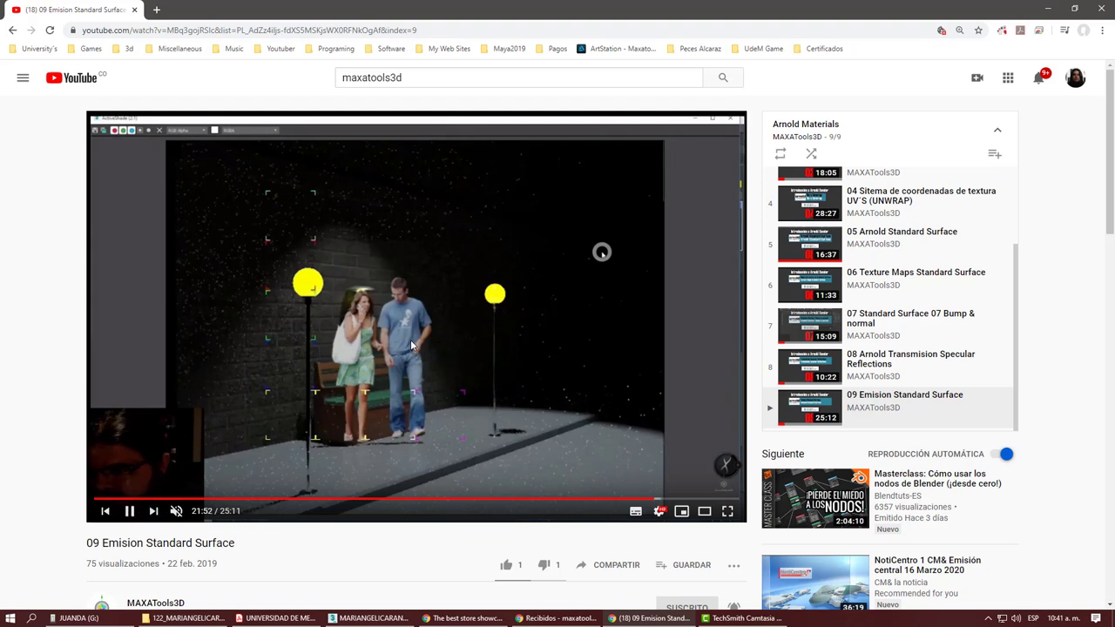
pyautogui.press('space')
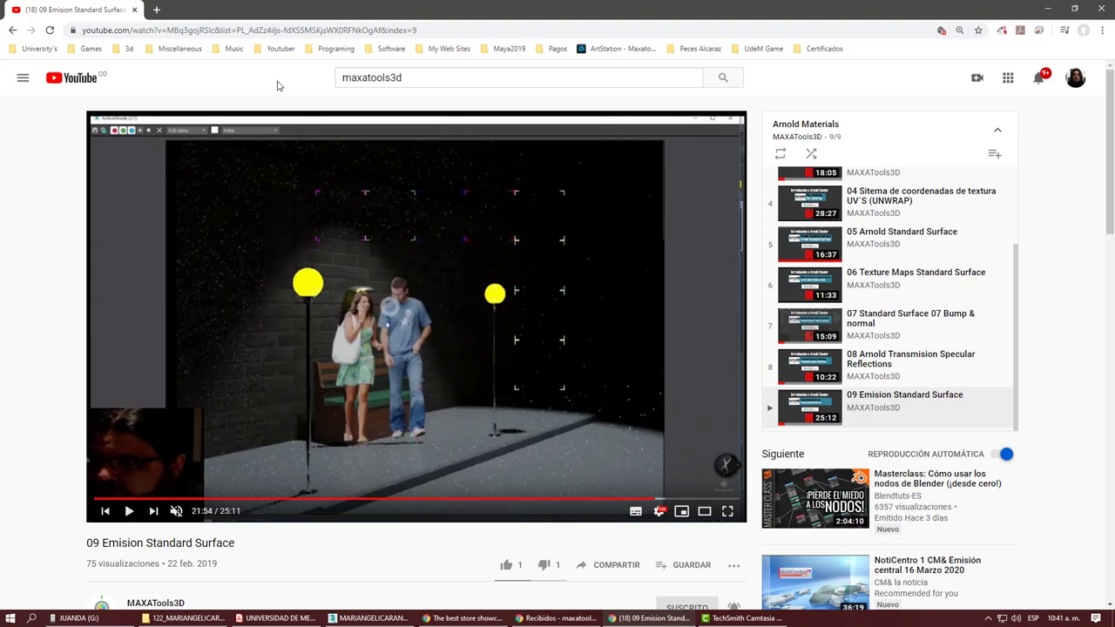
pyautogui.click(277, 617)
pyautogui.scroll(-1, 345, 348)
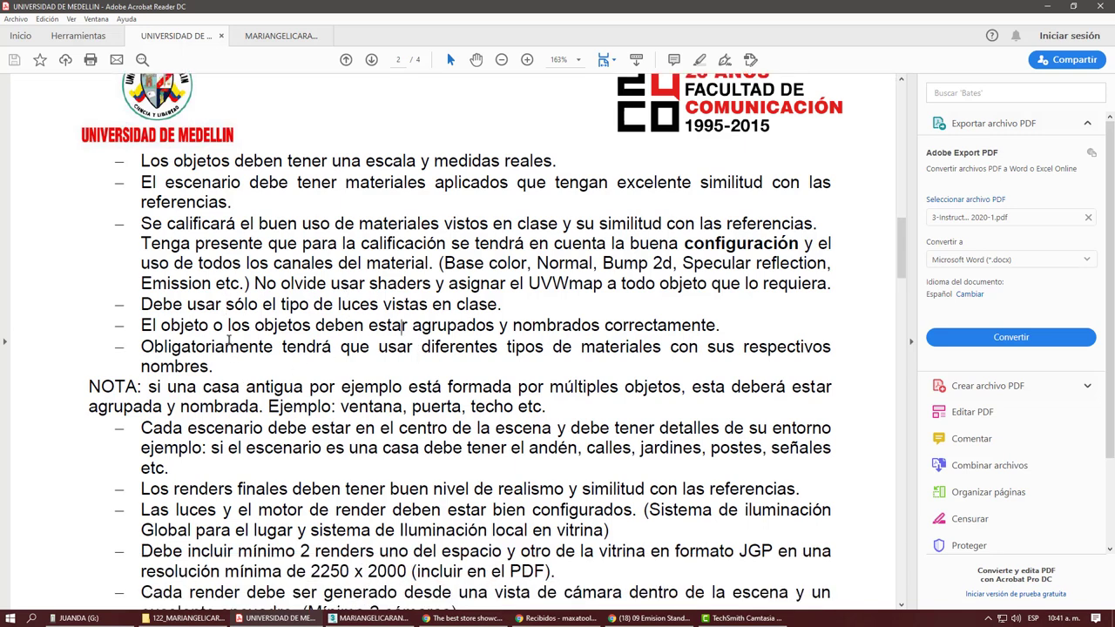
pyautogui.moveTo(137, 325); pyautogui.dragTo(705, 330)
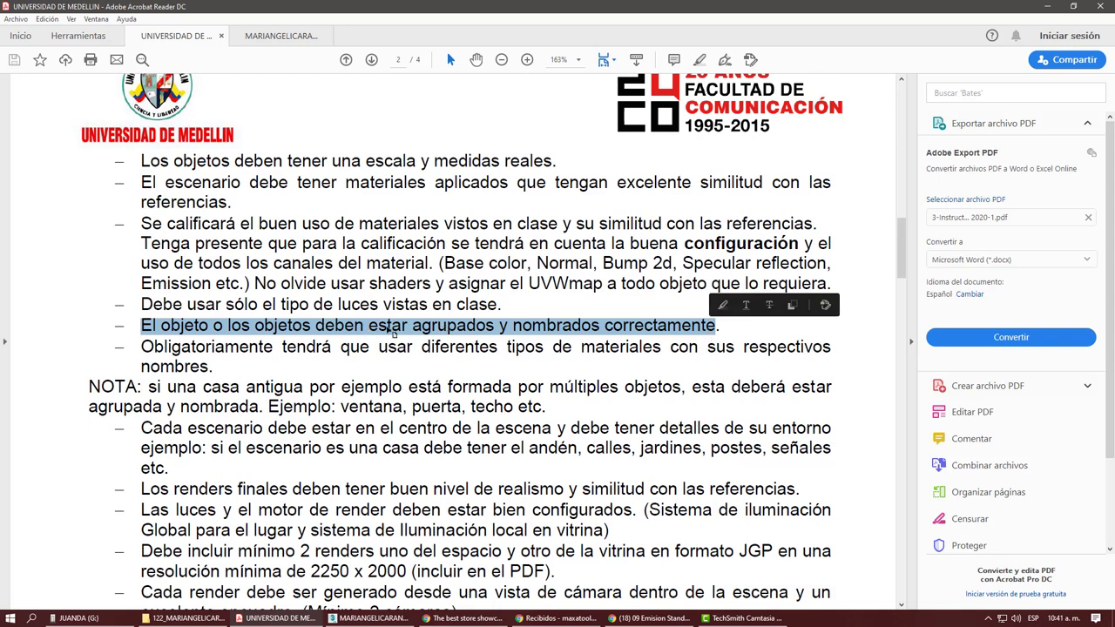
pyautogui.click(692, 348)
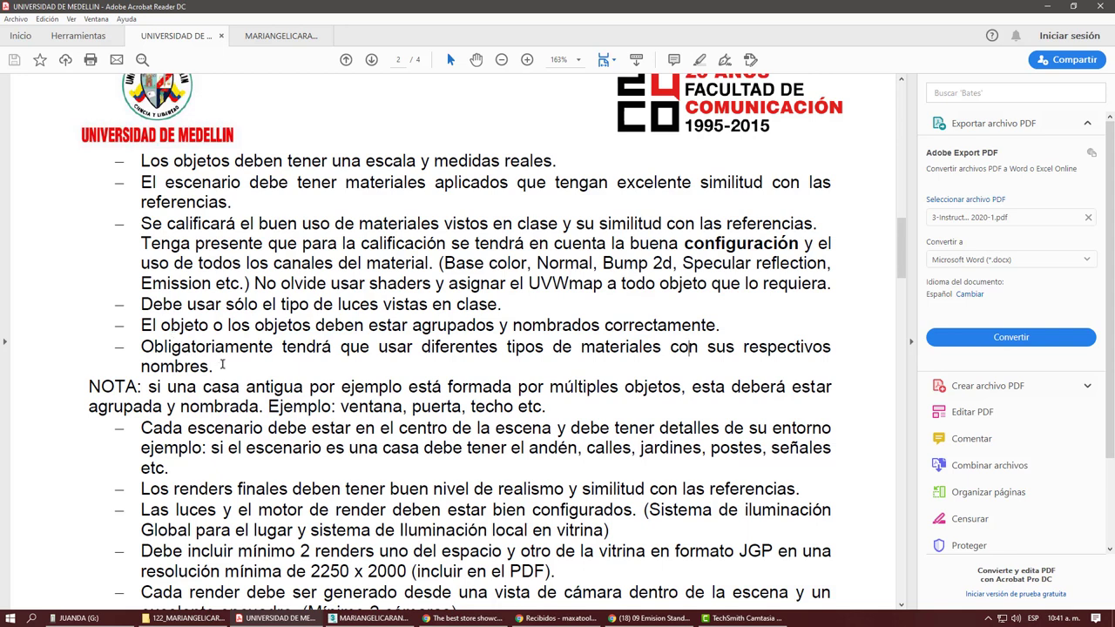
pyautogui.moveTo(212, 367); pyautogui.dragTo(148, 345)
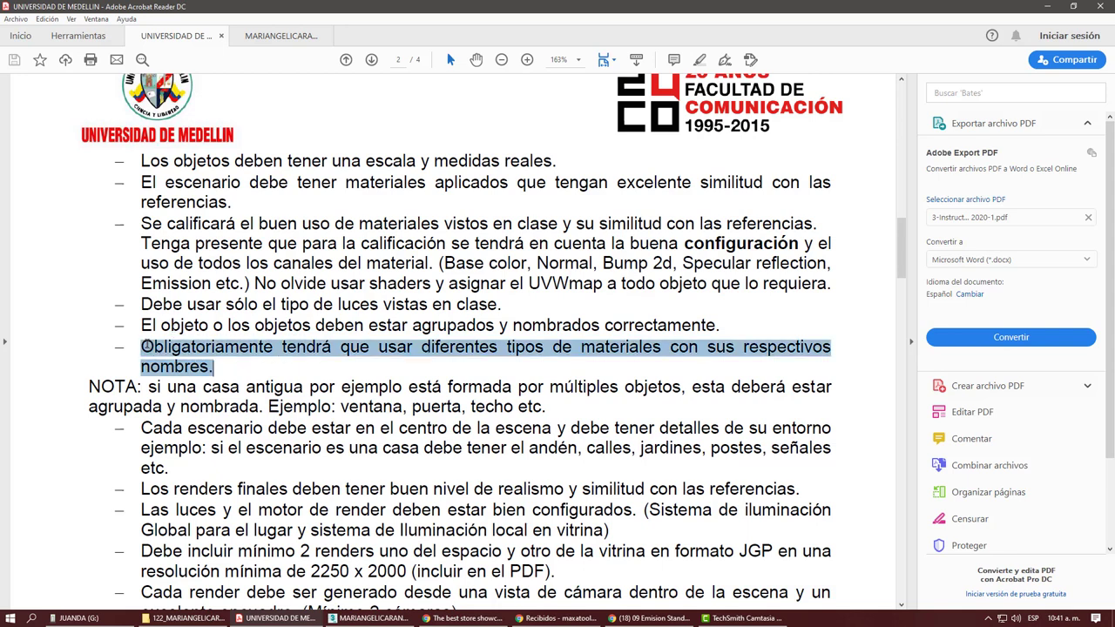
pyautogui.click(201, 393)
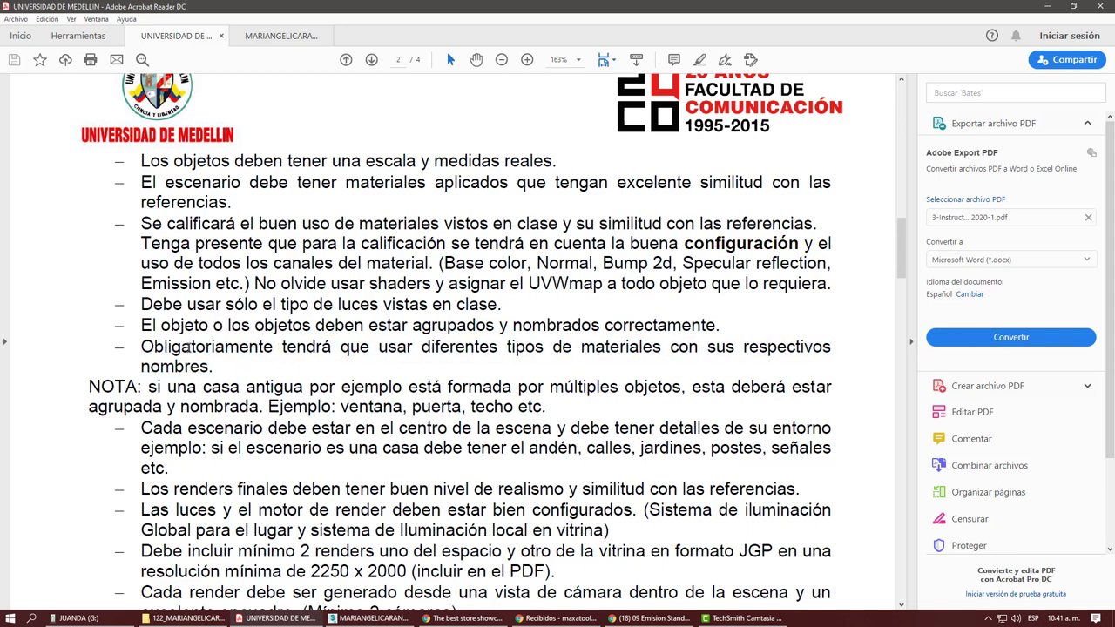
pyautogui.scroll(-1, 259, 374)
pyautogui.scroll(-1, 258, 373)
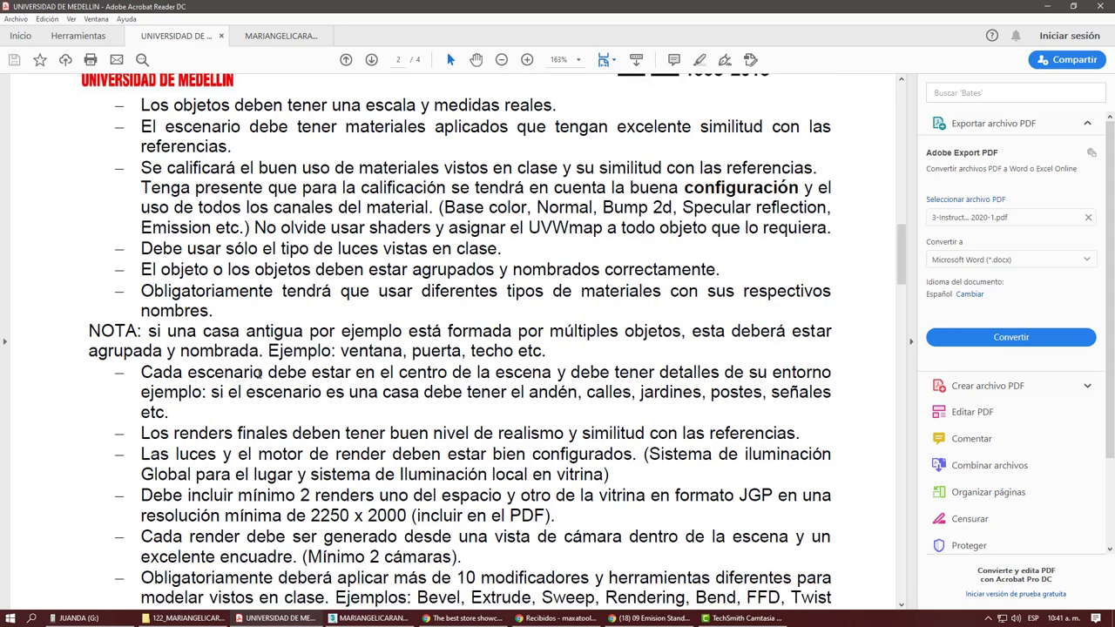
pyautogui.scroll(-1, 259, 374)
pyautogui.scroll(-1, 259, 374)
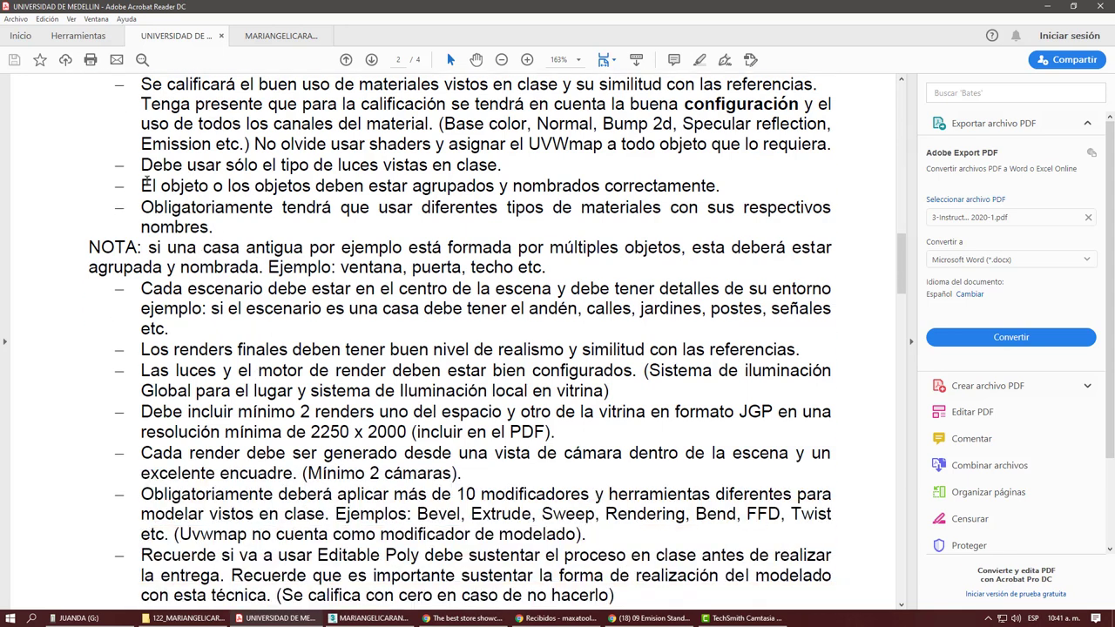
pyautogui.moveTo(142, 186)
pyautogui.mouseDown()
pyautogui.moveTo(607, 193)
pyautogui.moveTo(688, 181)
pyautogui.mouseUp()
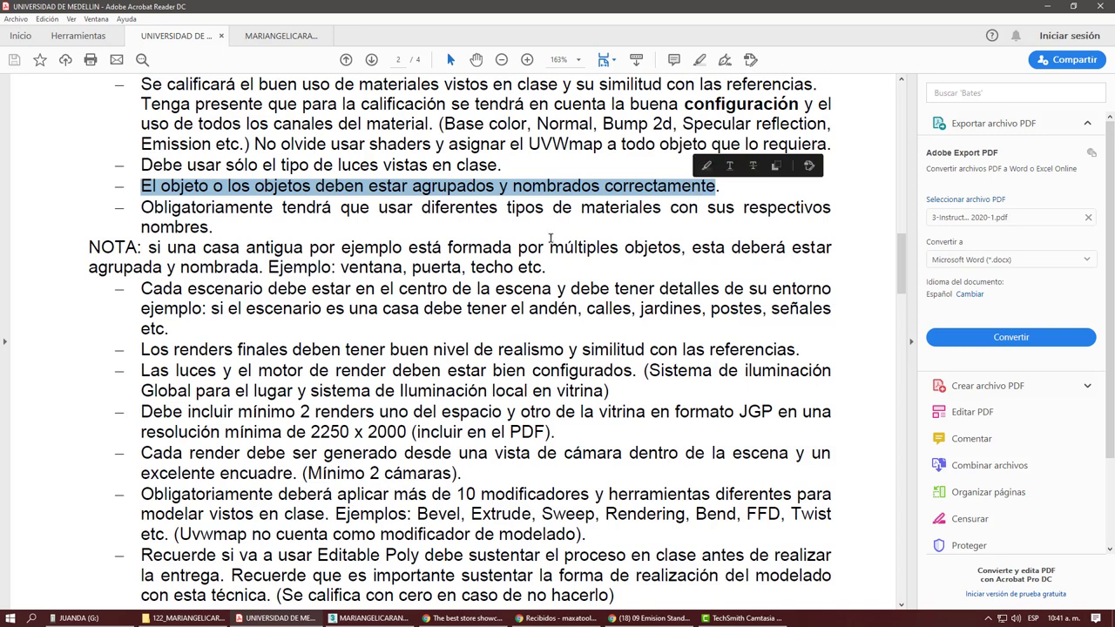
pyautogui.click(350, 266)
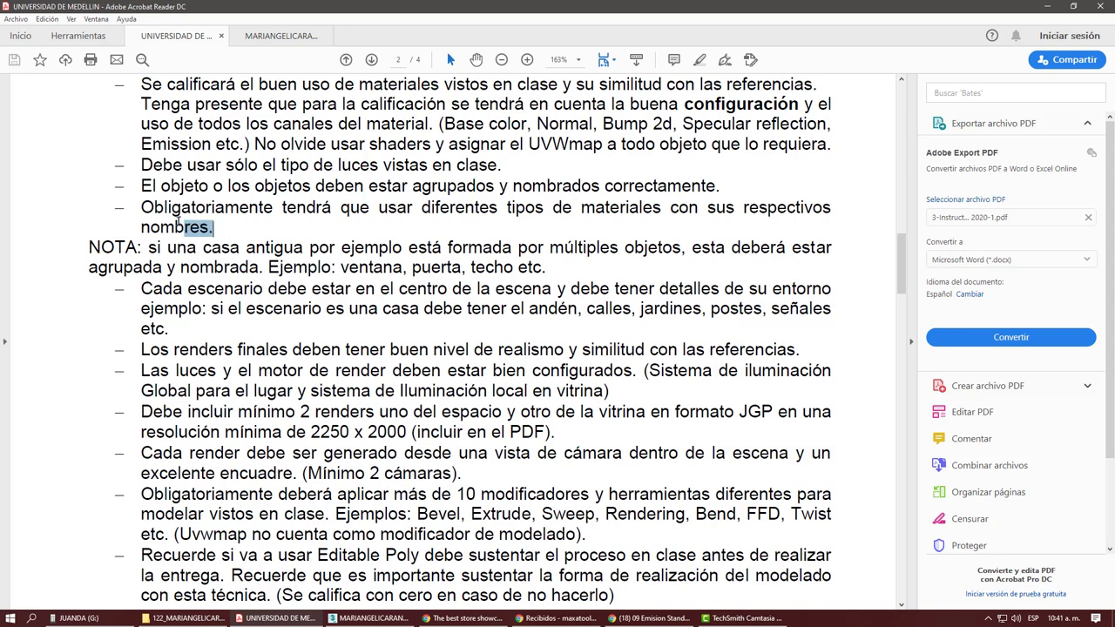
pyautogui.moveTo(225, 231); pyautogui.dragTo(186, 226)
pyautogui.click(233, 254)
pyautogui.tripleClick(539, 267)
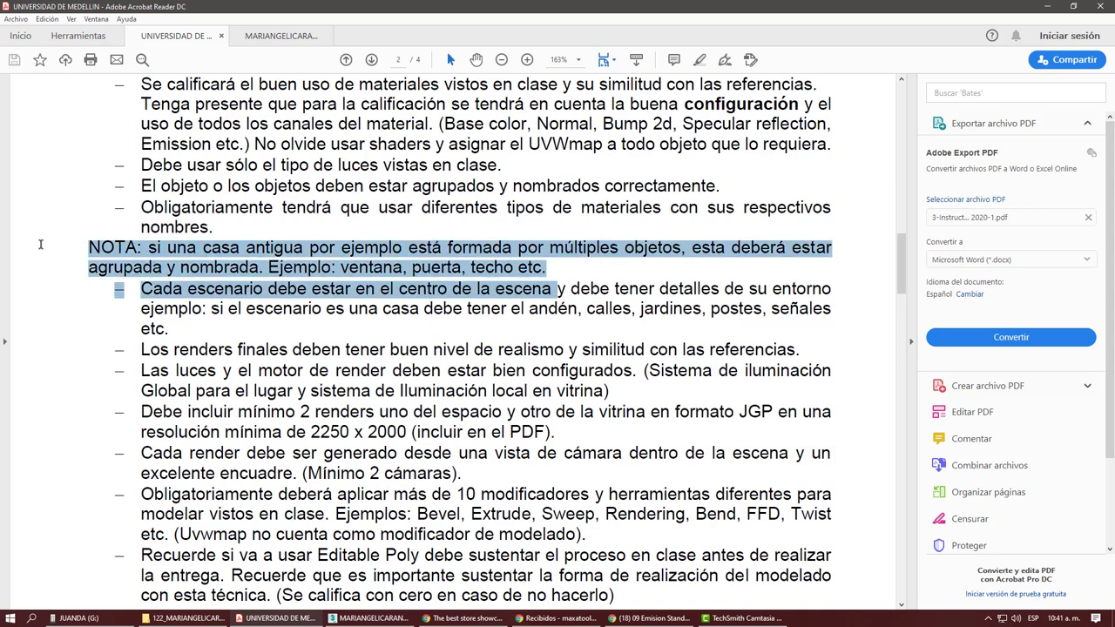
pyautogui.click(245, 308)
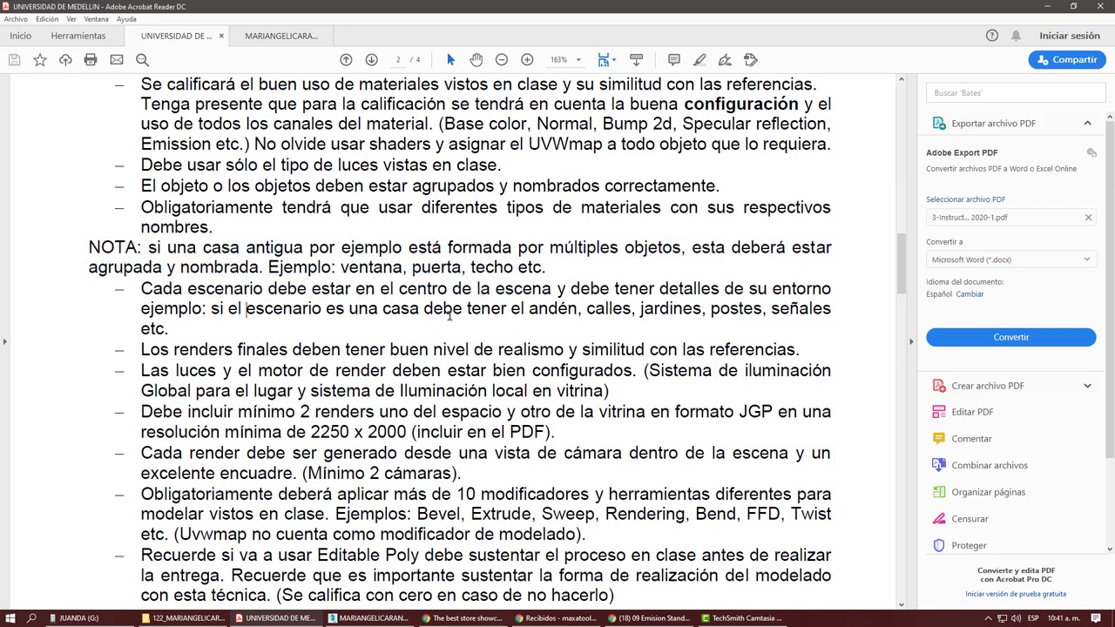
pyautogui.scroll(-1, 449, 315)
pyautogui.scroll(-1, 409, 296)
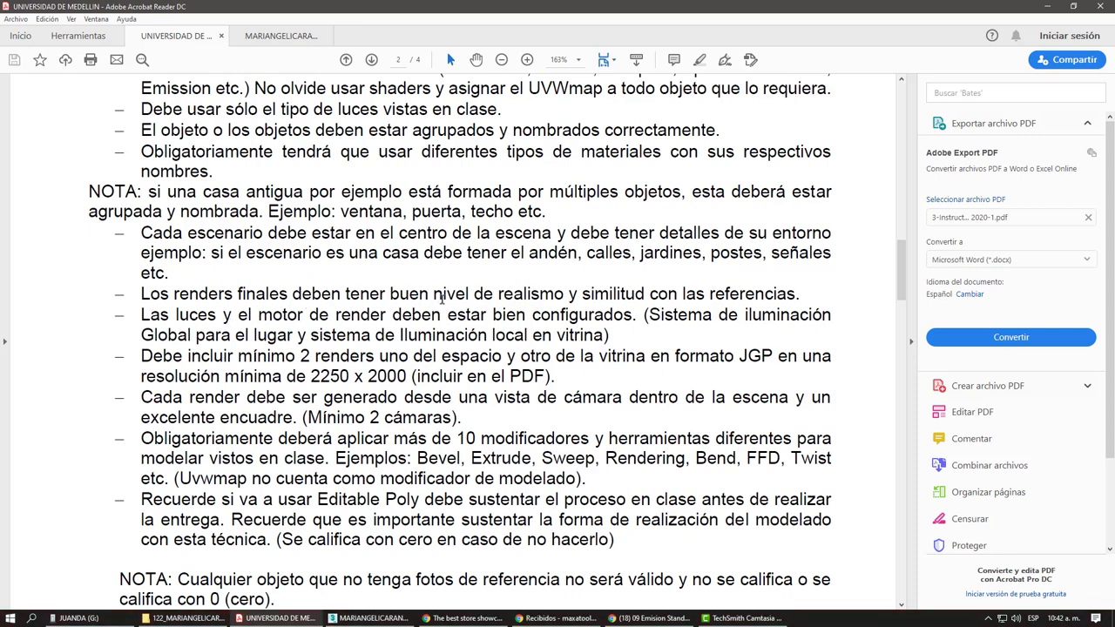
pyautogui.click(377, 618)
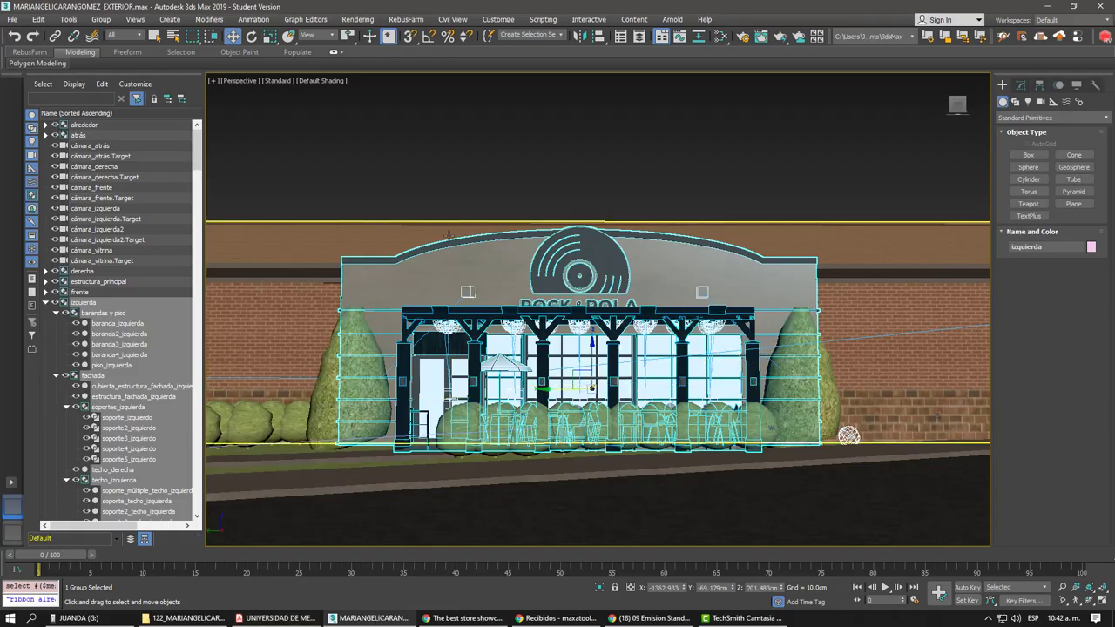
pyautogui.scroll(-5, 434, 305)
pyautogui.keyDown('alt'); pyautogui.moveTo(436, 305); pyautogui.dragTo(638, 496, button='middle'); pyautogui.keyUp('alt')
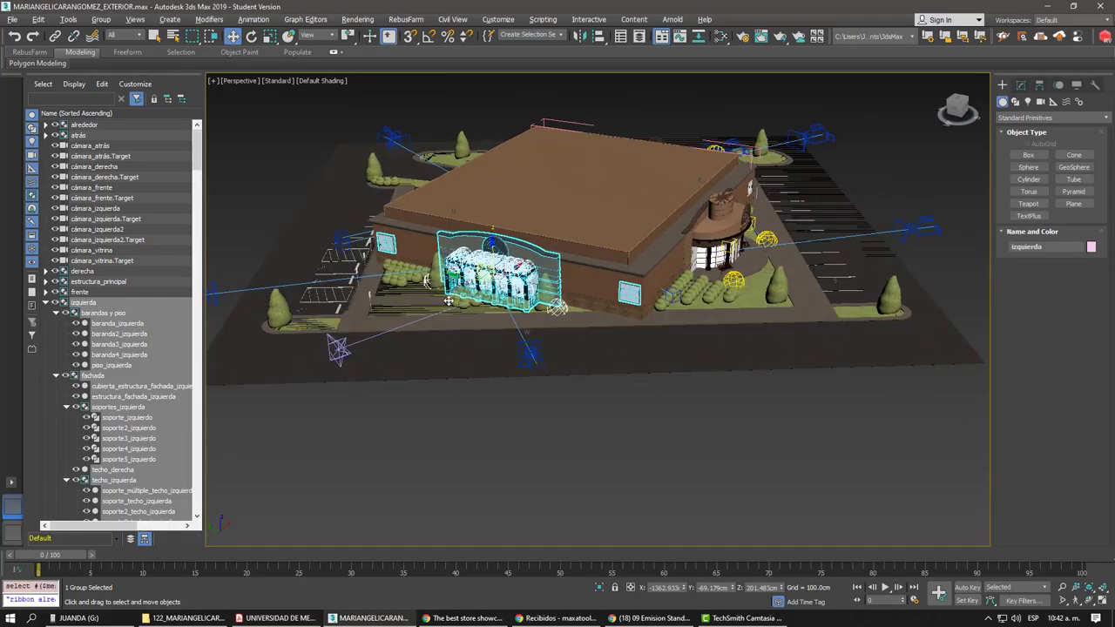
pyautogui.click(639, 496)
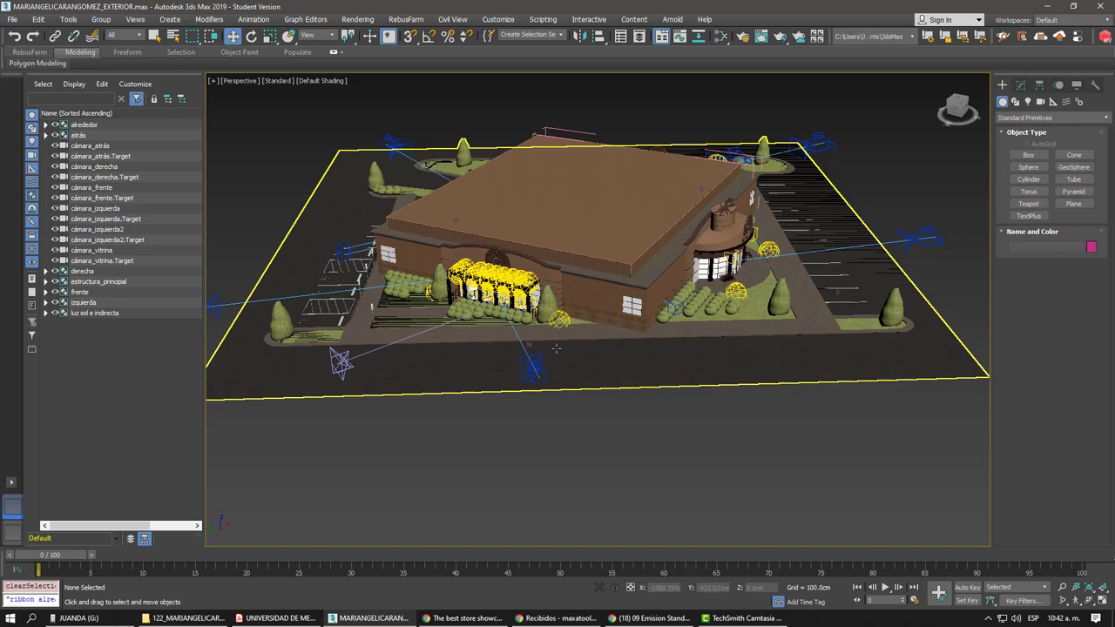
pyautogui.click(531, 364)
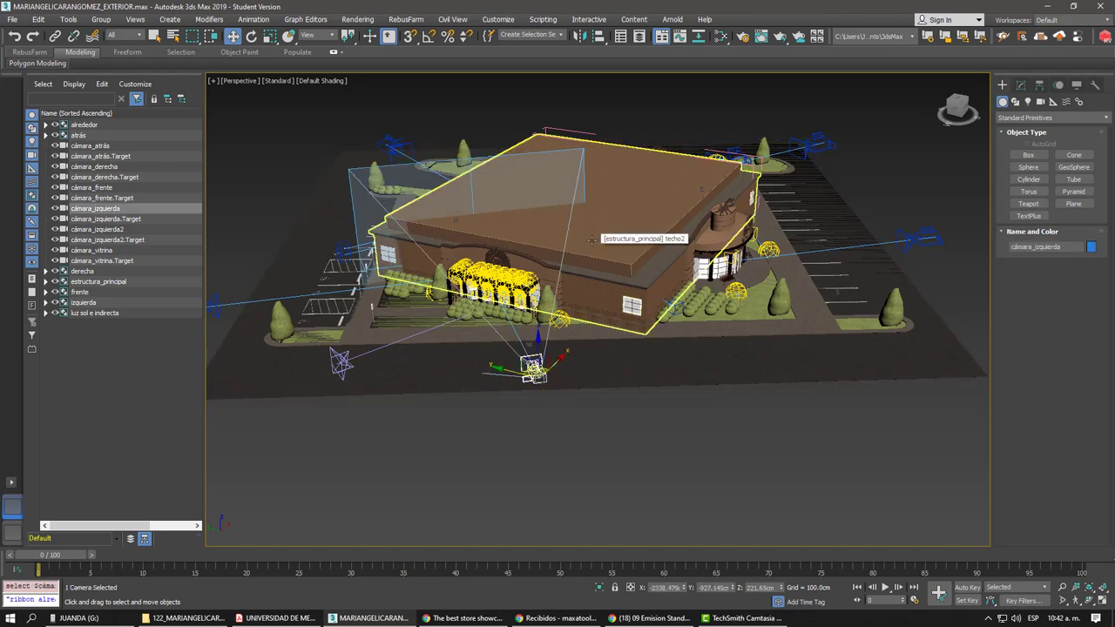
pyautogui.press('c')
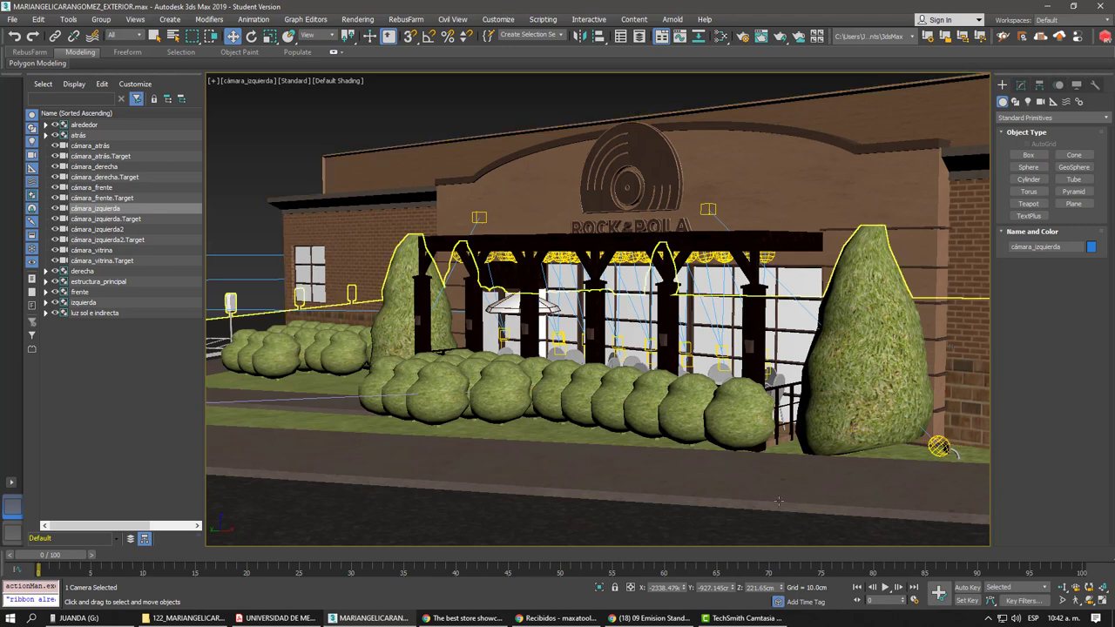
pyautogui.click(585, 92)
pyautogui.press('p')
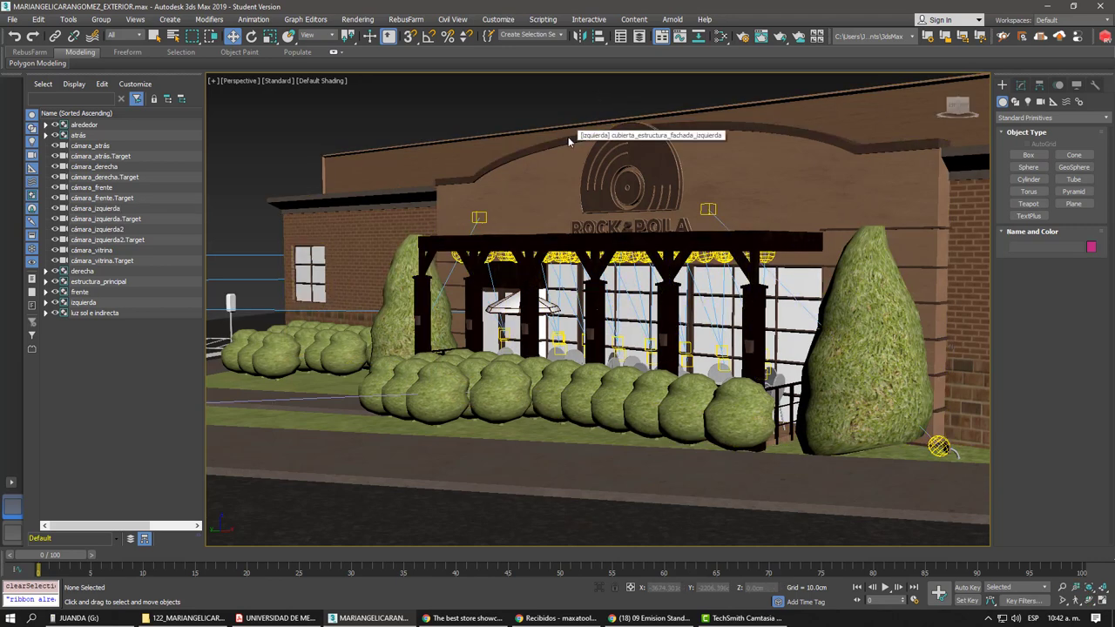
pyautogui.scroll(-5, 592, 174)
pyautogui.scroll(3, 612, 206)
pyautogui.scroll(2, 612, 206)
pyautogui.scroll(2, 612, 206)
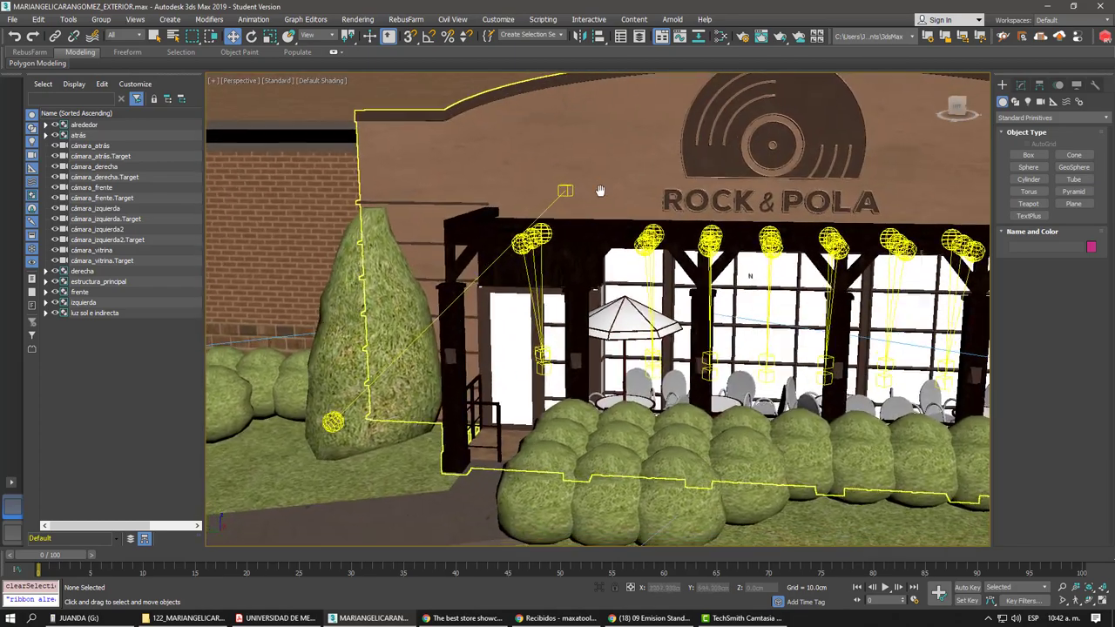
pyautogui.scroll(2, 612, 206)
pyautogui.scroll(1, 613, 206)
pyautogui.scroll(2, 612, 205)
pyautogui.moveTo(612, 205)
pyautogui.mouseDown(button='middle')
pyautogui.moveTo(633, 254)
pyautogui.moveTo(581, 324)
pyautogui.mouseUp(button='middle')
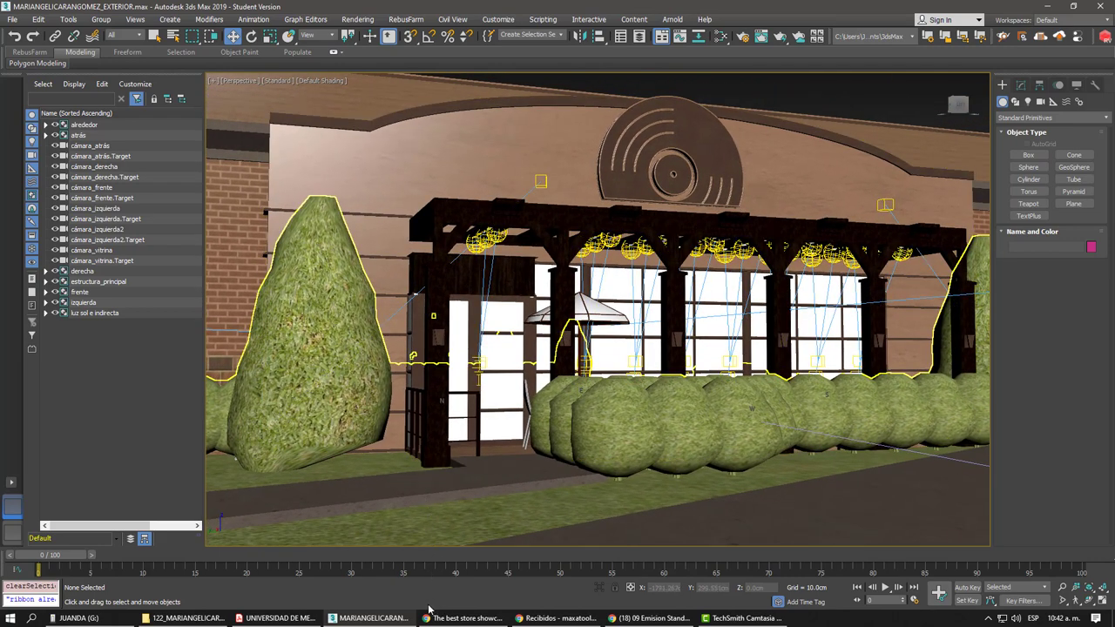
pyautogui.click(276, 617)
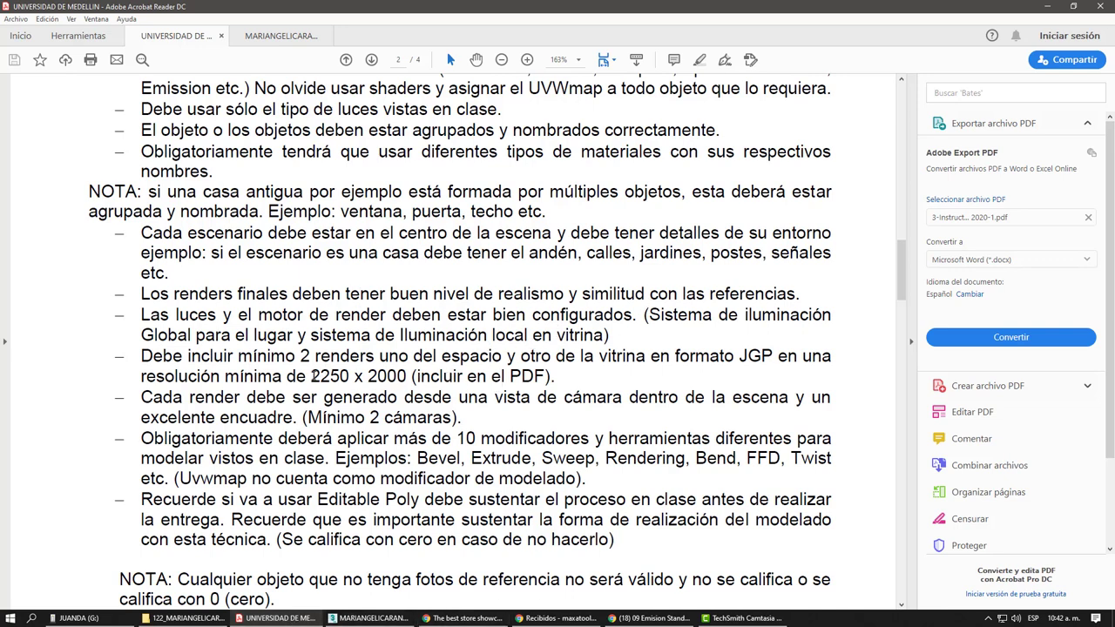
pyautogui.moveTo(312, 376); pyautogui.dragTo(371, 376)
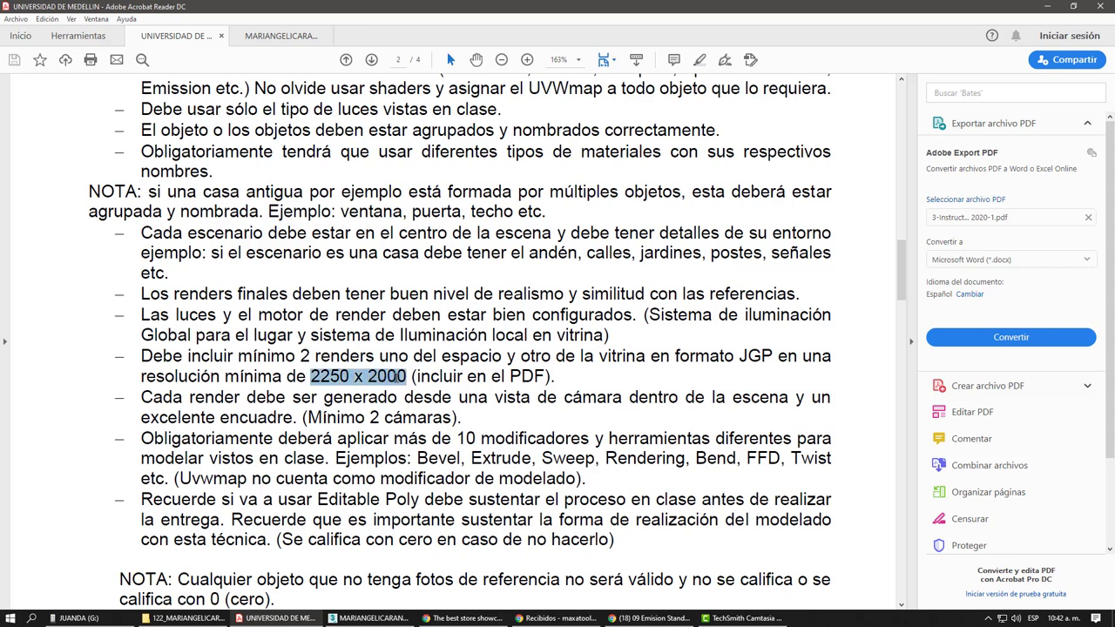
pyautogui.doubleClick(540, 377)
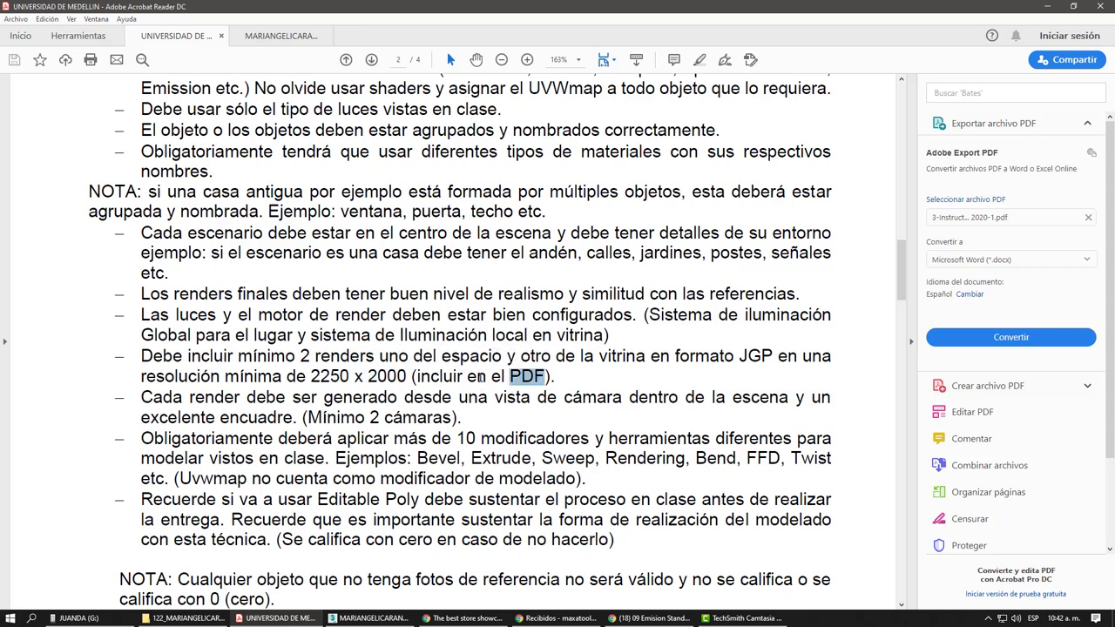
pyautogui.moveTo(480, 376); pyautogui.dragTo(311, 377)
pyautogui.click(412, 422)
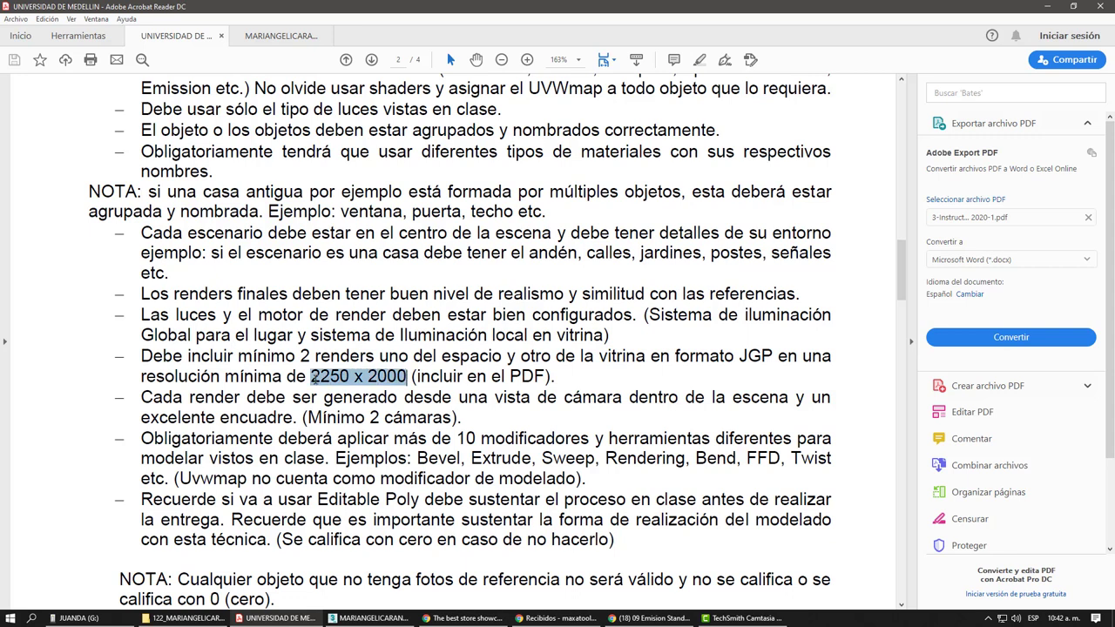
pyautogui.click(370, 421)
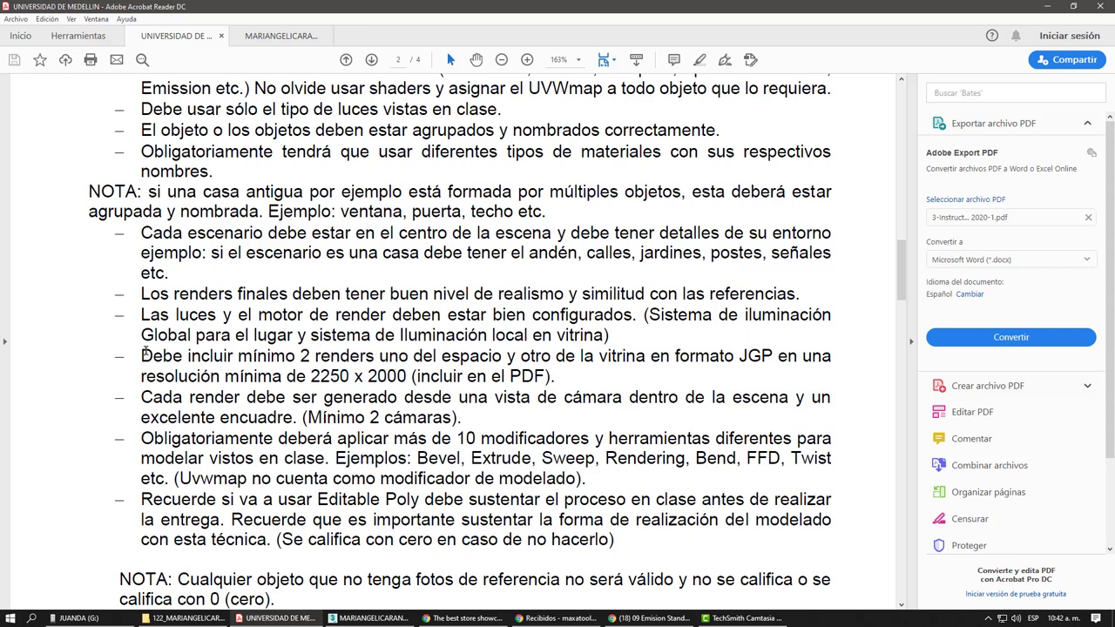
pyautogui.moveTo(142, 356); pyautogui.dragTo(352, 354)
pyautogui.click(373, 404)
pyautogui.moveTo(740, 356); pyautogui.dragTo(775, 355)
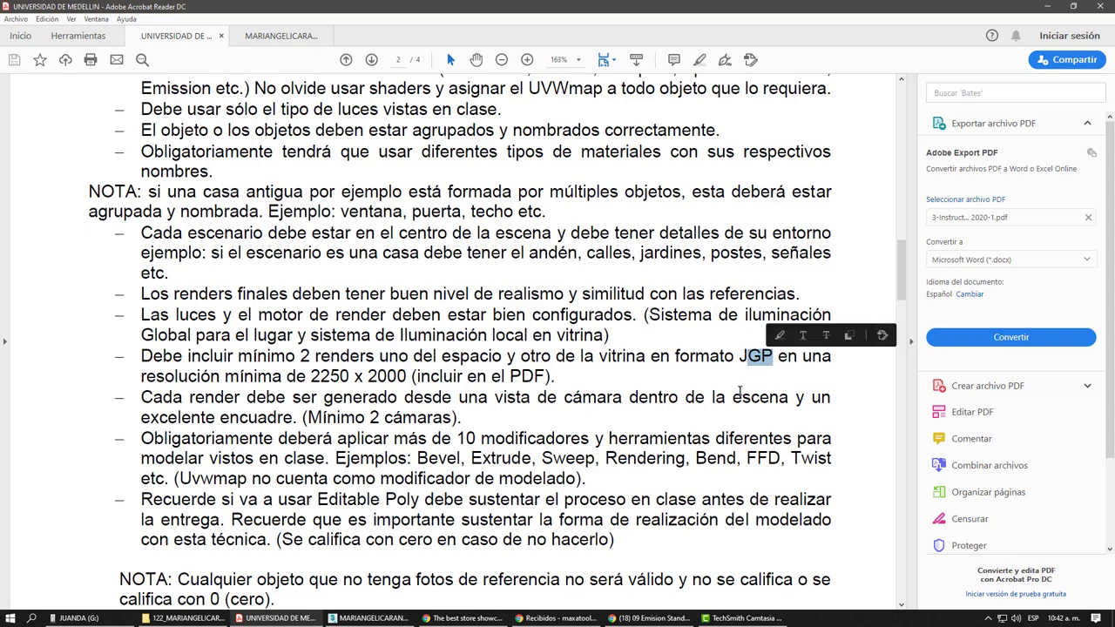
pyautogui.click(726, 397)
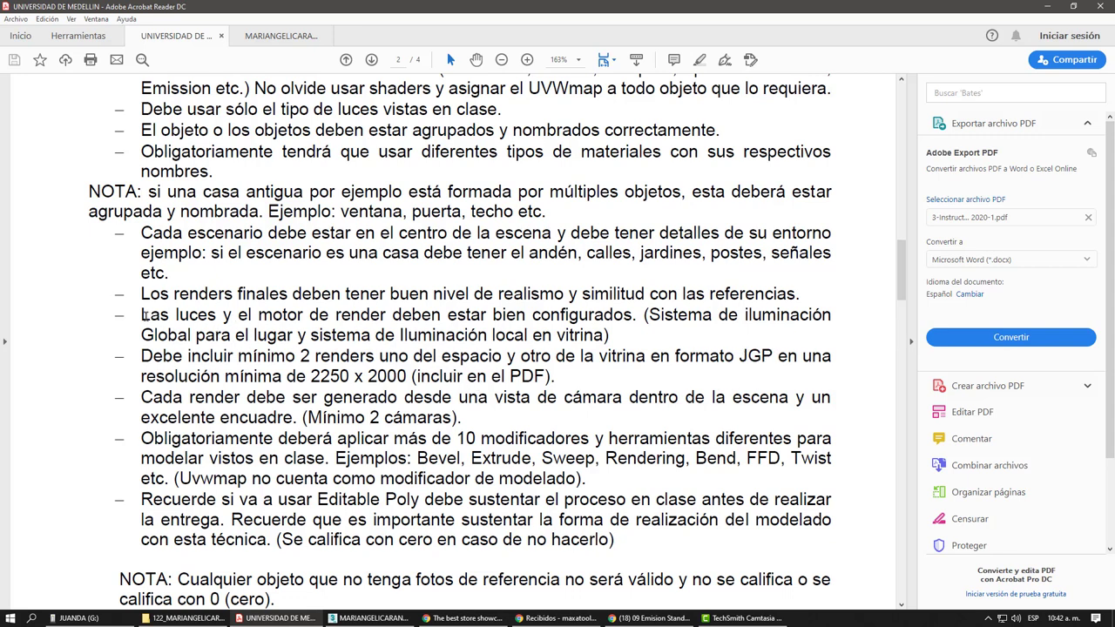
pyautogui.moveTo(143, 316); pyautogui.dragTo(568, 324)
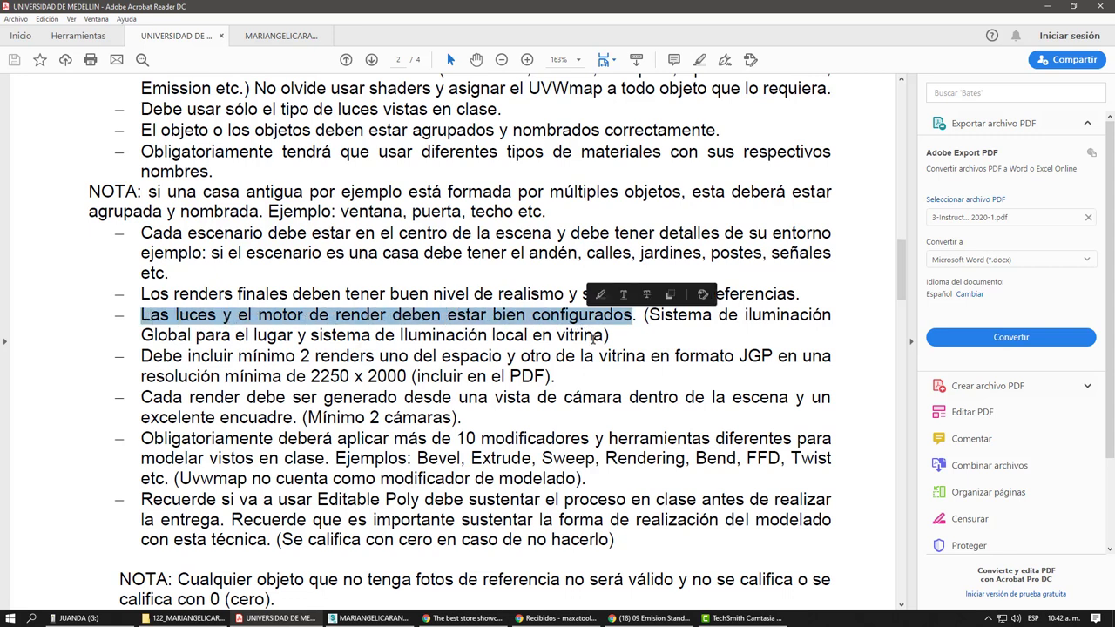
pyautogui.click(592, 338)
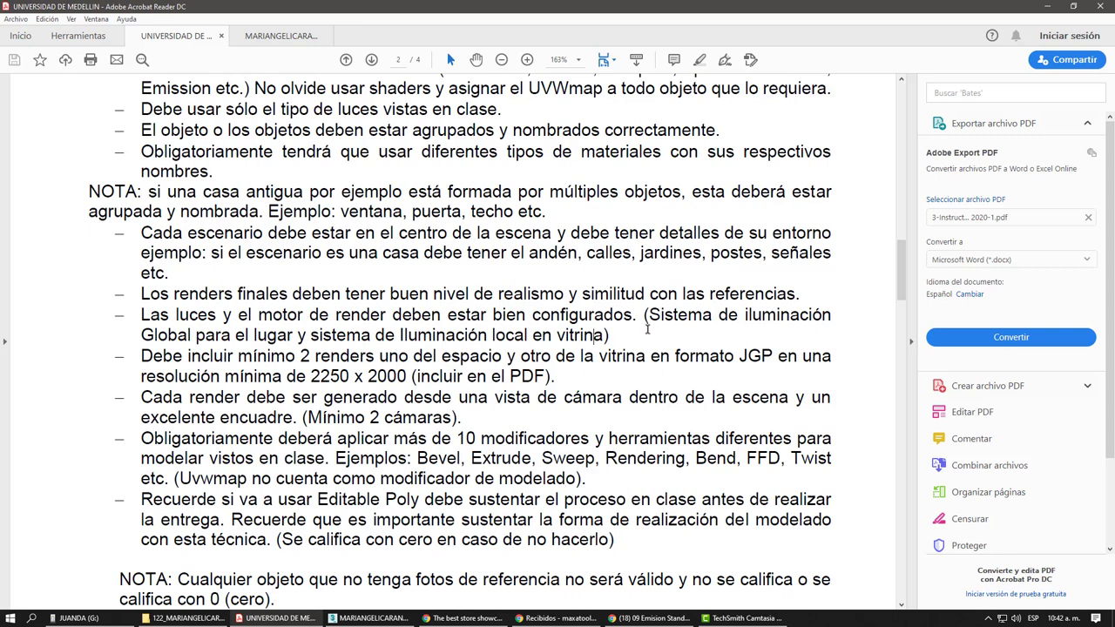
pyautogui.moveTo(647, 313)
pyautogui.mouseDown()
pyautogui.moveTo(703, 315)
pyautogui.moveTo(284, 334)
pyautogui.mouseUp()
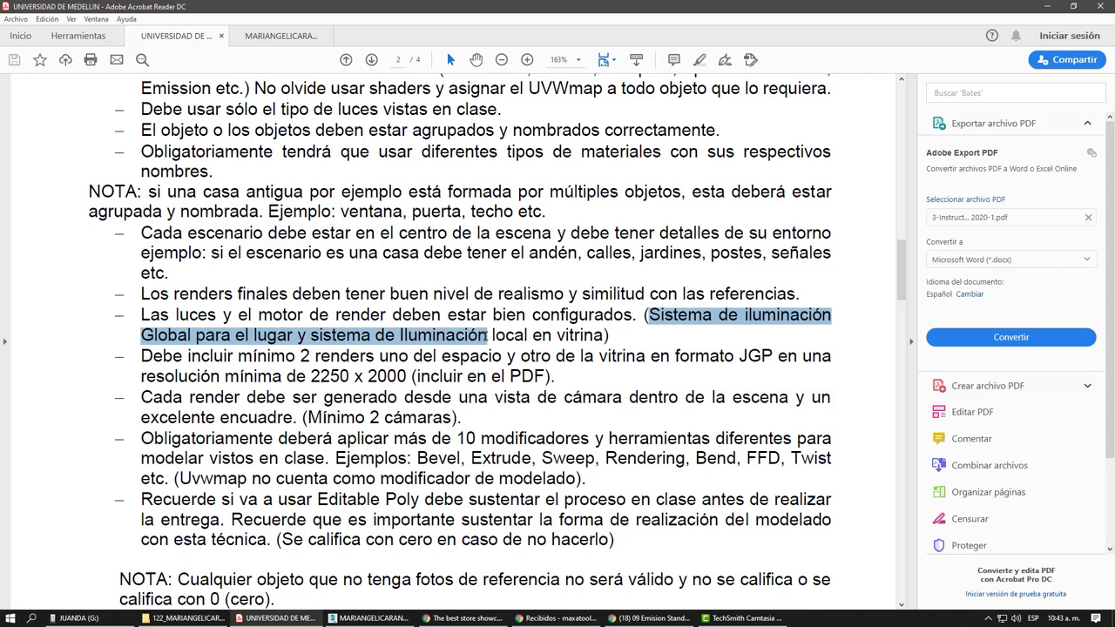
pyautogui.moveTo(293, 335); pyautogui.dragTo(607, 336)
pyautogui.click(573, 404)
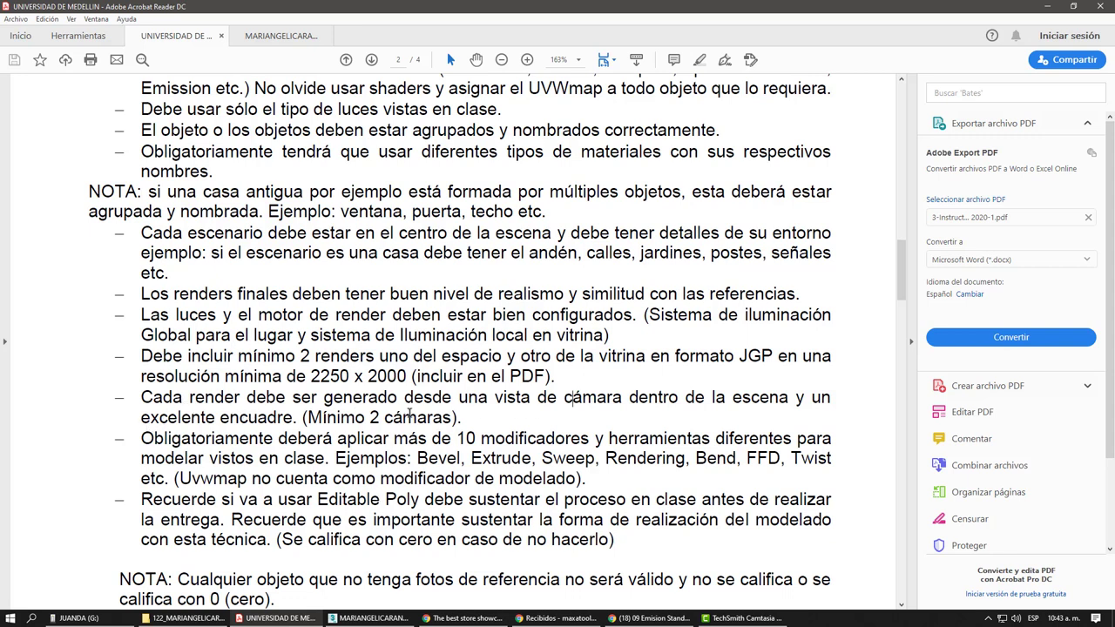
# Step: Highlight the cámara dentro and render-from-cameras requirements in the PDF
pyautogui.scroll(-1, 279, 372)
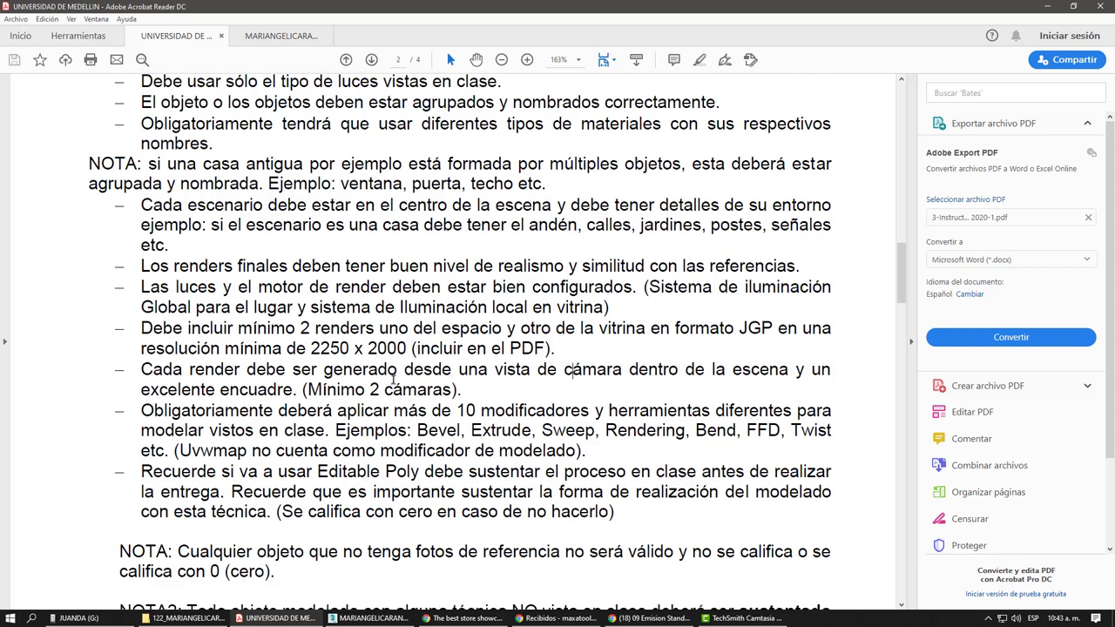
pyautogui.moveTo(562, 368); pyautogui.dragTo(680, 369)
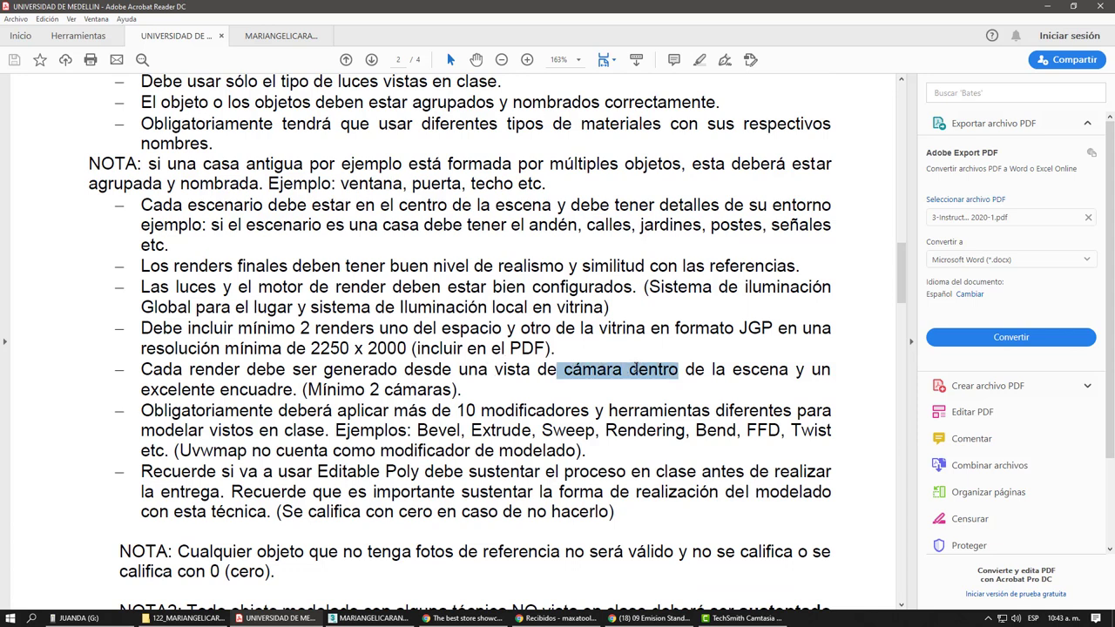
pyautogui.click(575, 431)
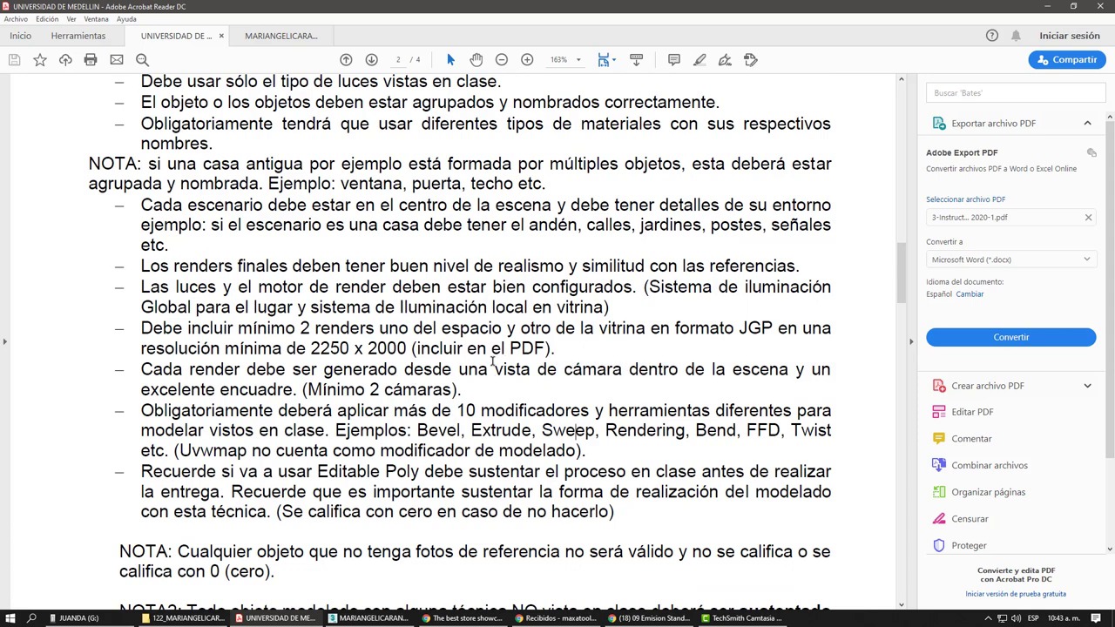
pyautogui.moveTo(462, 399); pyautogui.dragTo(127, 373)
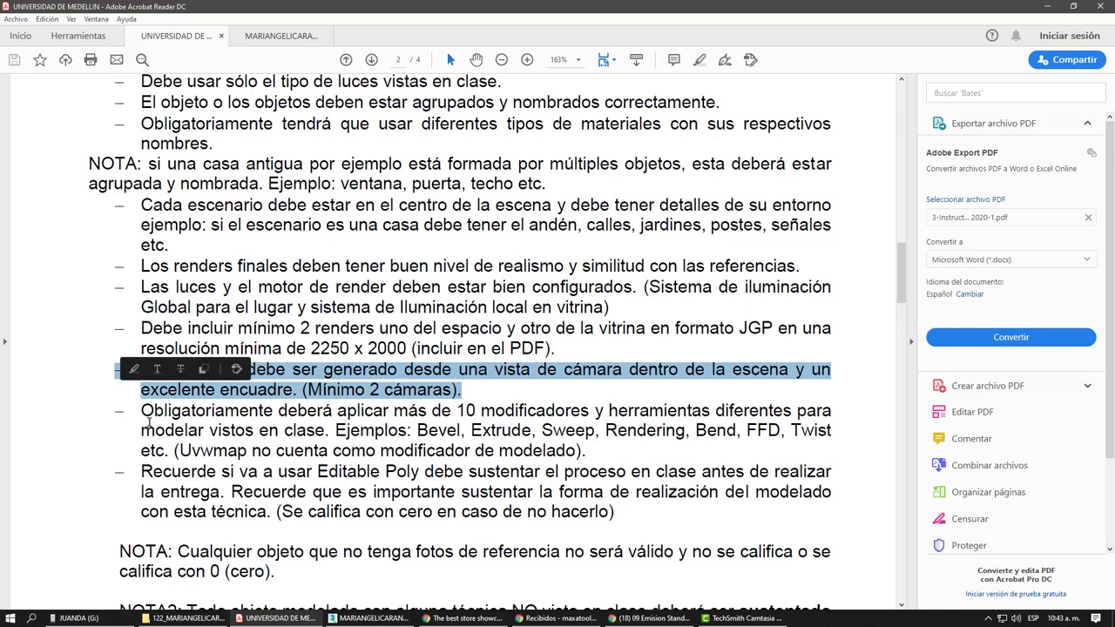
pyautogui.click(262, 469)
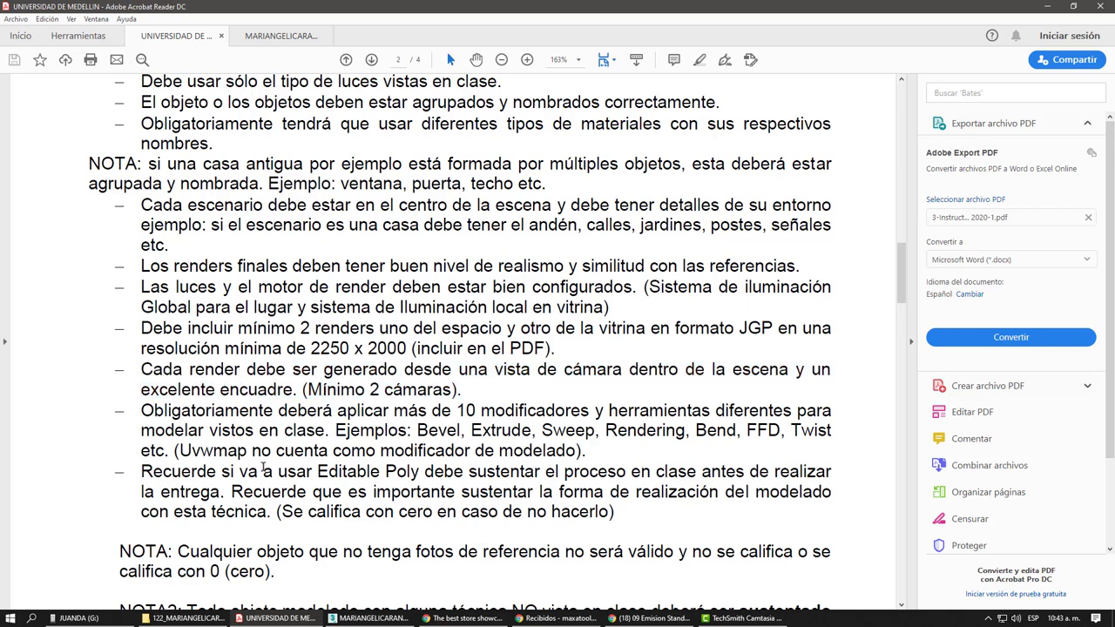
pyautogui.click(461, 392)
pyautogui.moveTo(446, 394)
pyautogui.mouseDown()
pyautogui.moveTo(125, 392)
pyautogui.moveTo(77, 371)
pyautogui.mouseUp()
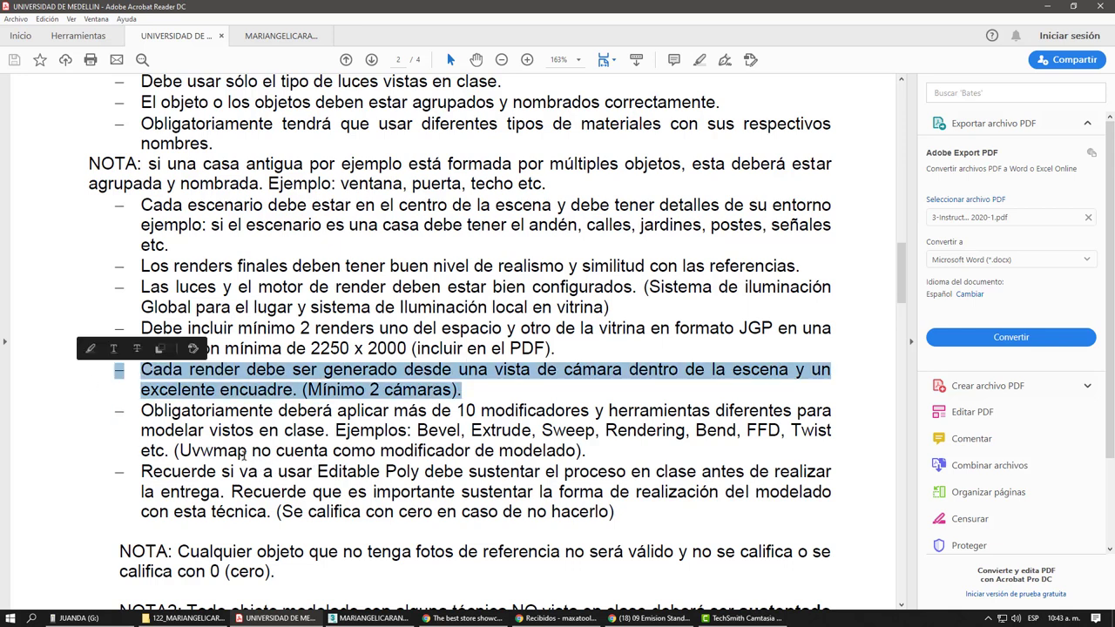
pyautogui.click(247, 451)
pyautogui.click(456, 432)
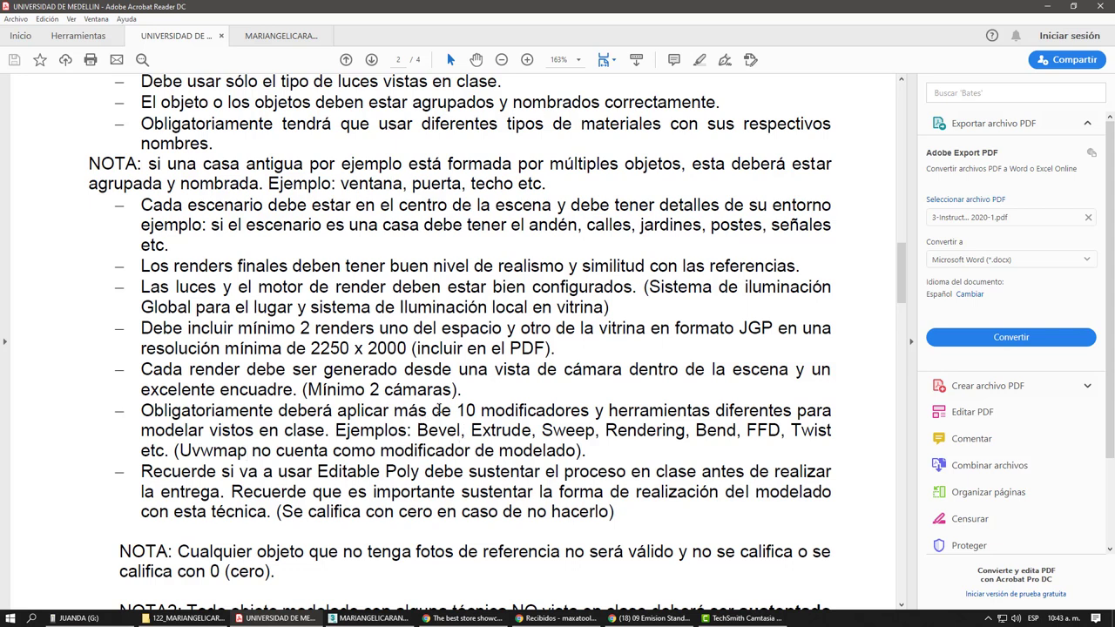
# Step: Emphasize the 10 modificadores requirement and its list of example modifiers
pyautogui.moveTo(454, 411); pyautogui.dragTo(590, 411)
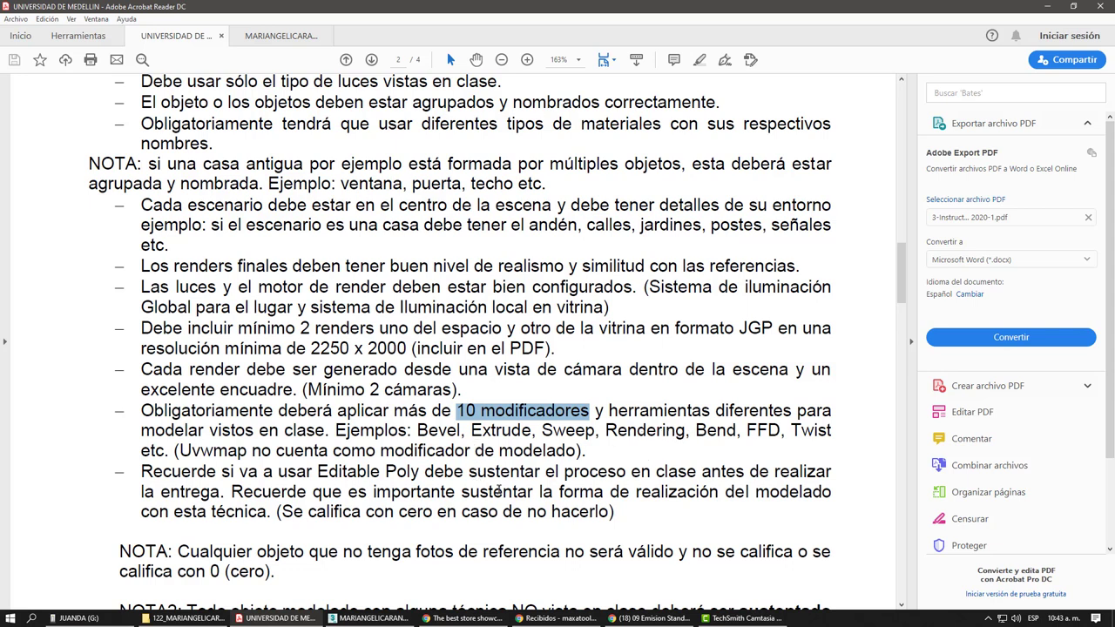
pyautogui.click(514, 492)
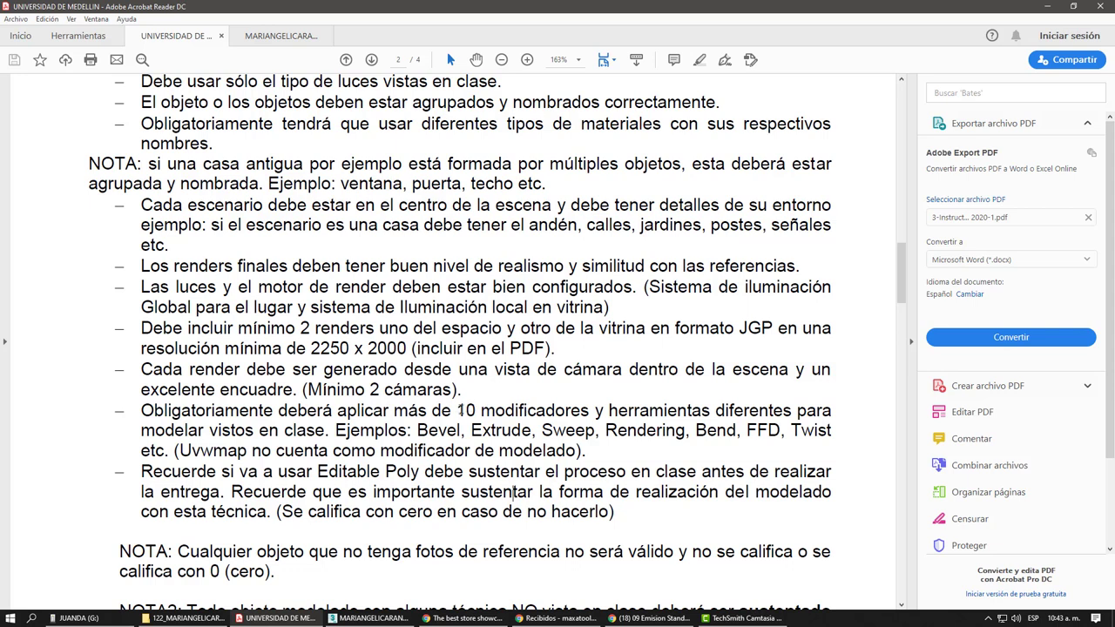
pyautogui.moveTo(457, 409); pyautogui.dragTo(589, 410)
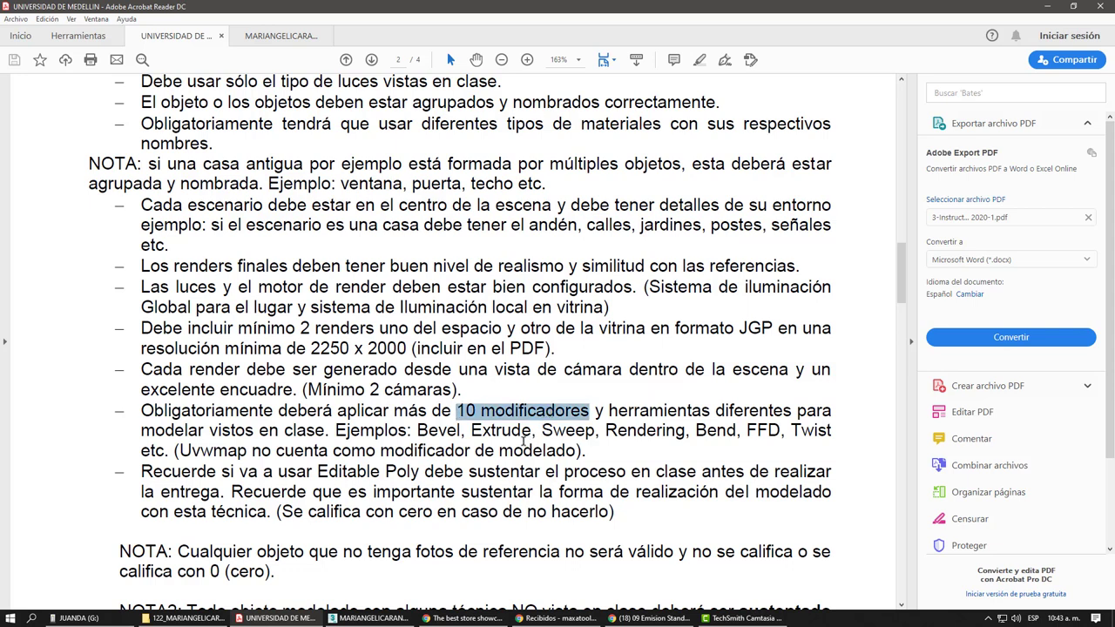
pyautogui.click(521, 437)
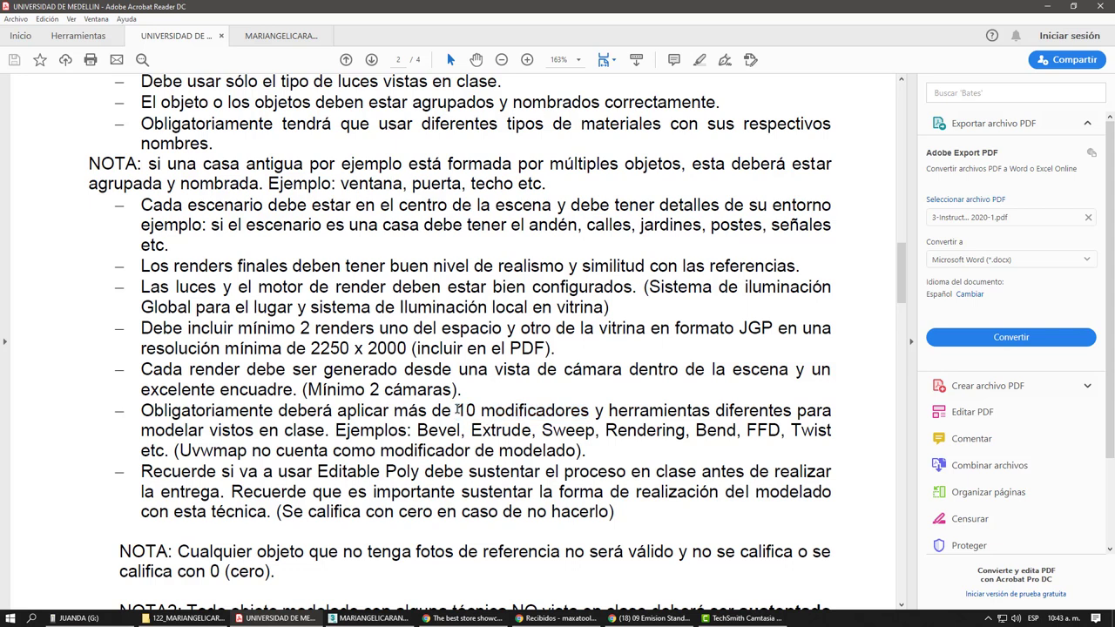
pyautogui.moveTo(458, 408); pyautogui.dragTo(589, 411)
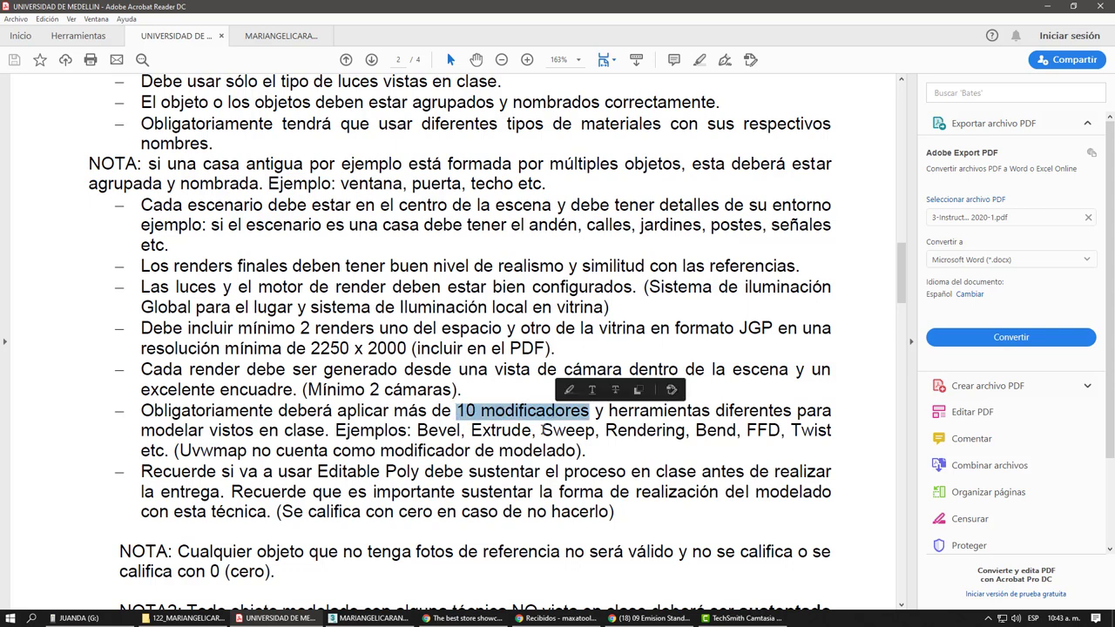
pyautogui.click(463, 413)
pyautogui.moveTo(457, 410); pyautogui.dragTo(590, 410)
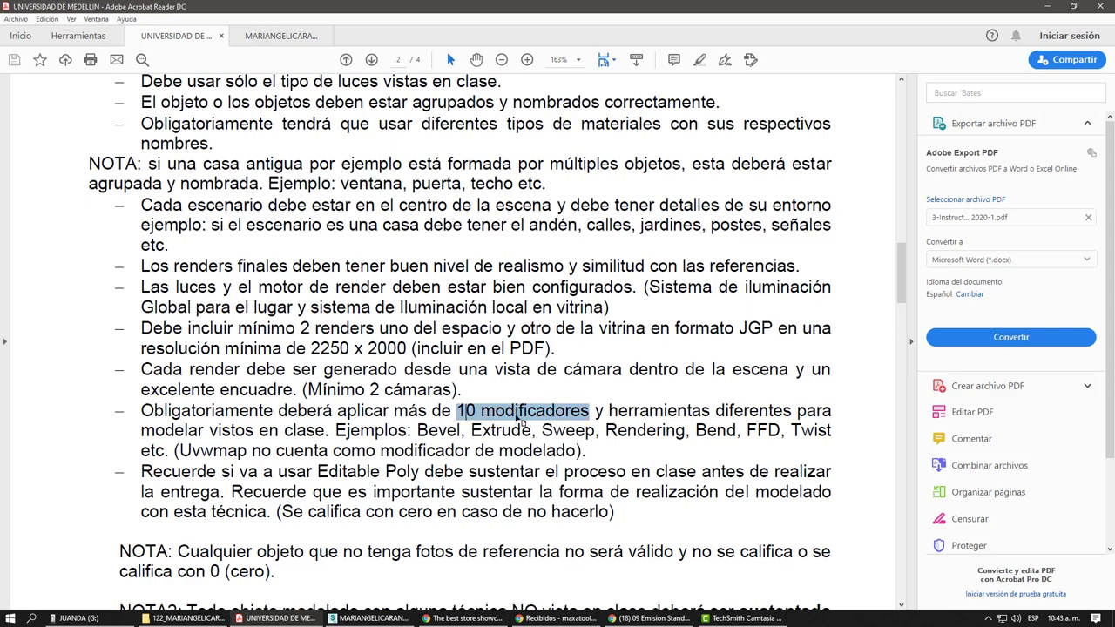
pyautogui.click(514, 450)
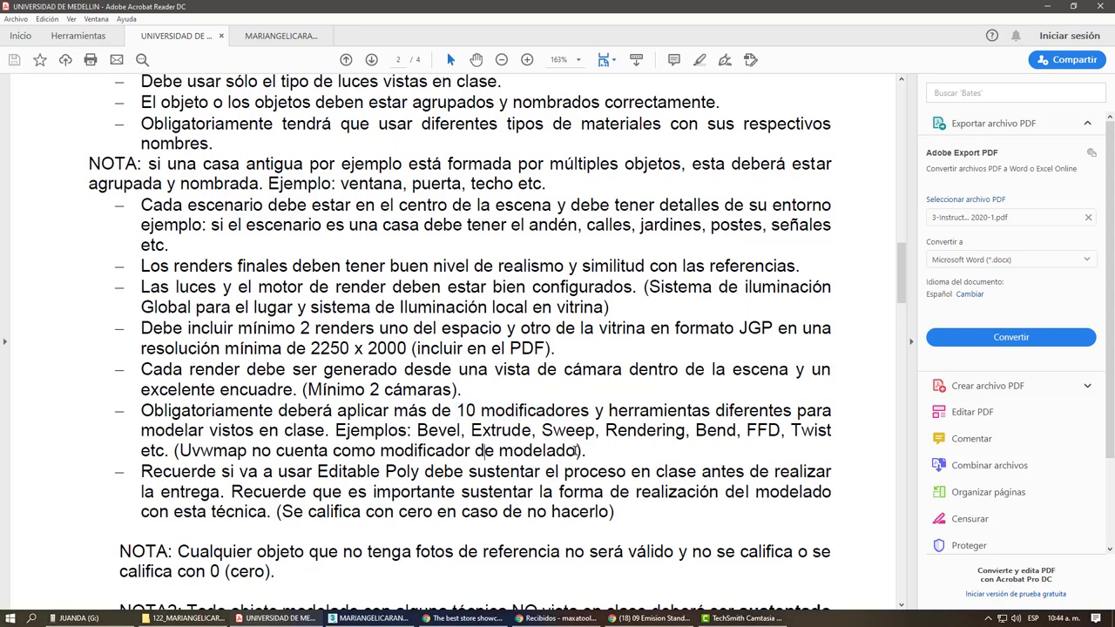
pyautogui.moveTo(586, 451); pyautogui.dragTo(149, 416)
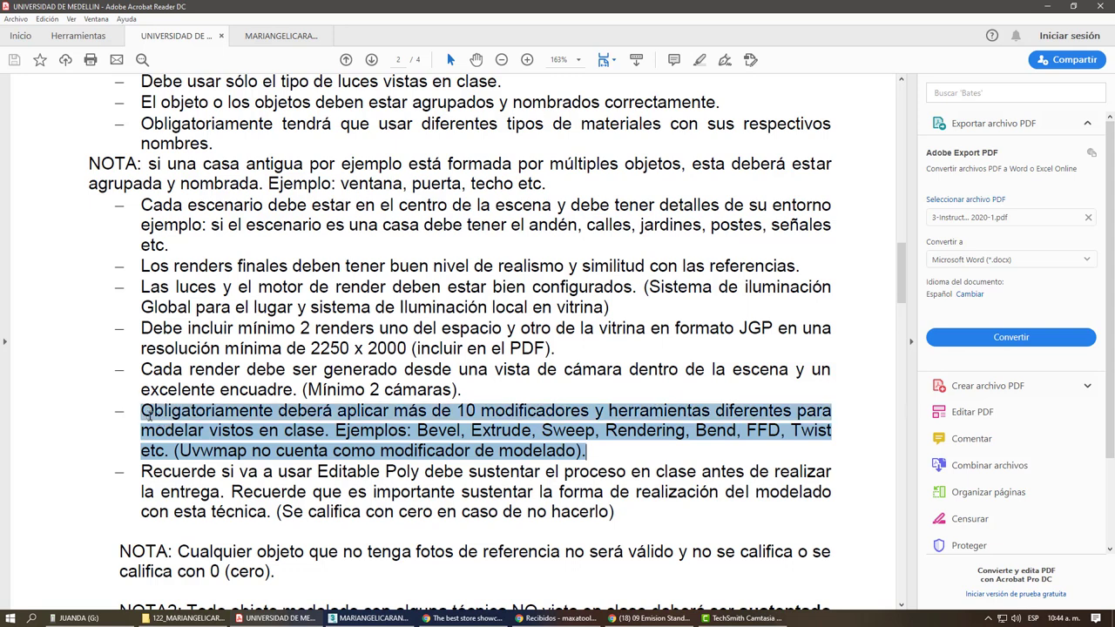
pyautogui.click(248, 452)
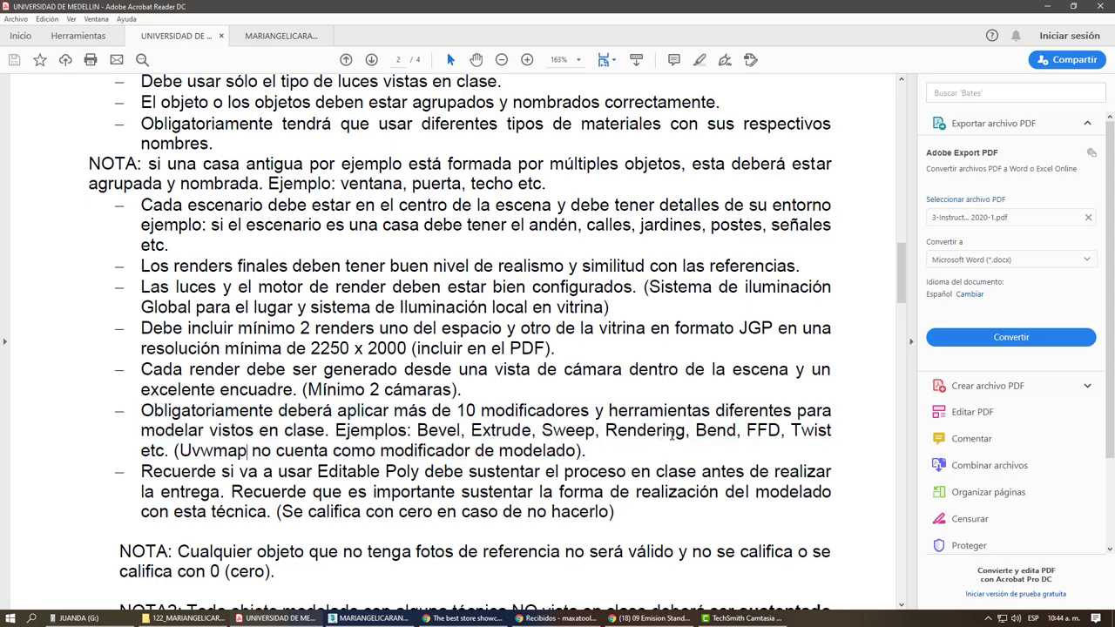
pyautogui.moveTo(168, 450); pyautogui.dragTo(141, 410)
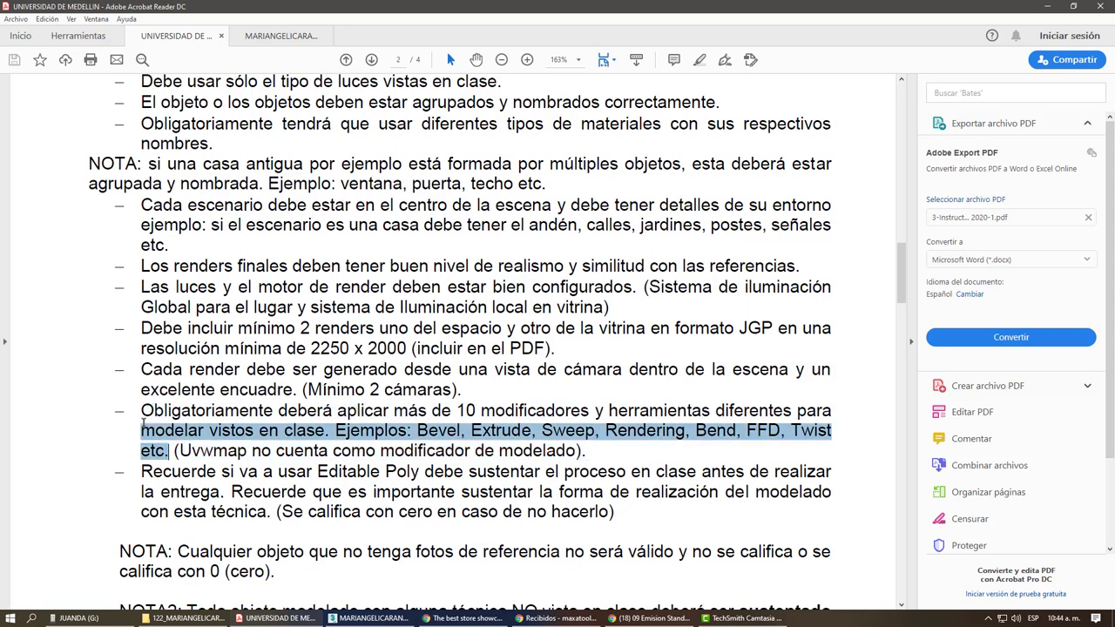
pyautogui.click(440, 491)
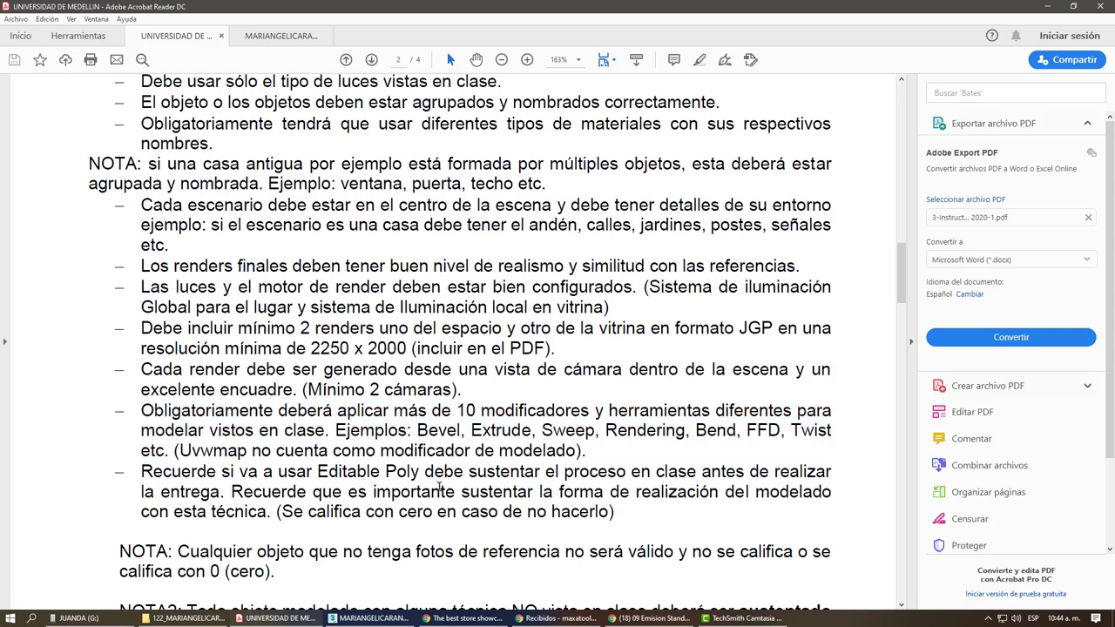
# Step: Select the Editable Poly requirement paragraph, then switch to the student's 3ds Max store scene
pyautogui.scroll(-1, 413, 489)
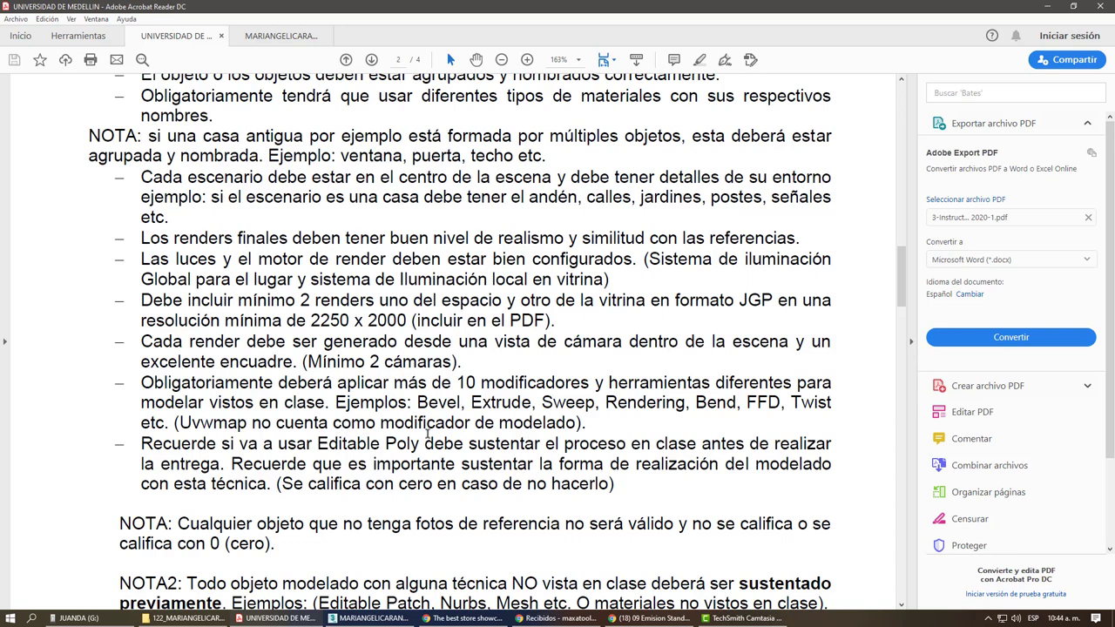
pyautogui.scroll(-1, 380, 420)
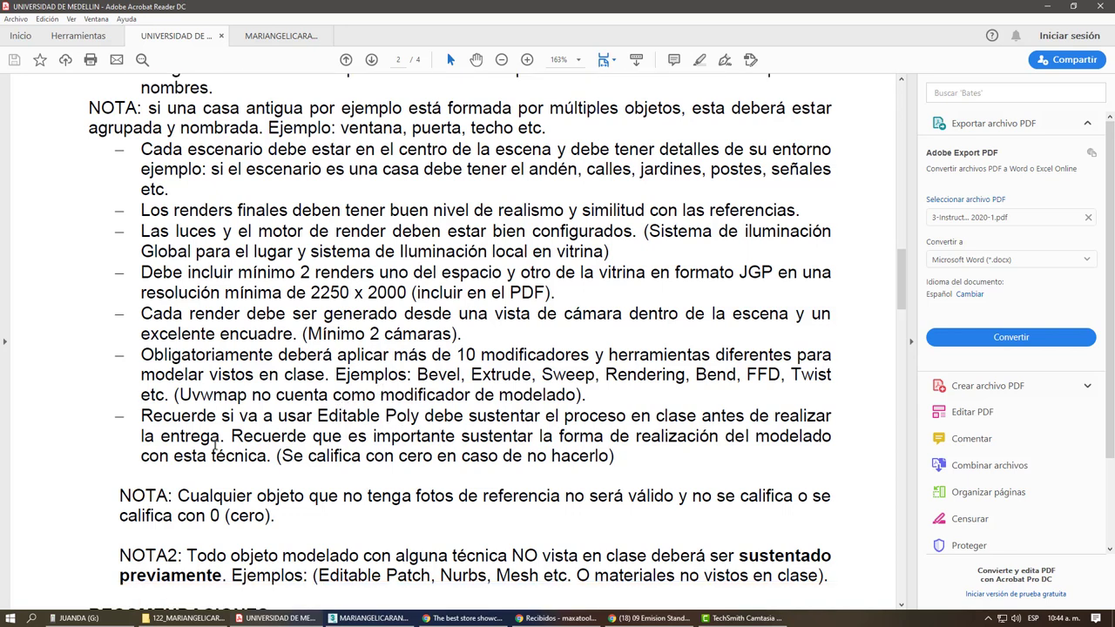
pyautogui.moveTo(145, 416)
pyautogui.mouseDown()
pyautogui.moveTo(652, 418)
pyautogui.moveTo(366, 418)
pyautogui.moveTo(627, 418)
pyautogui.moveTo(223, 440)
pyautogui.moveTo(535, 418)
pyautogui.moveTo(651, 440)
pyautogui.moveTo(627, 473)
pyautogui.moveTo(625, 459)
pyautogui.mouseUp()
pyautogui.click(626, 459)
pyautogui.doubleClick(617, 455)
pyautogui.tripleClick(618, 457)
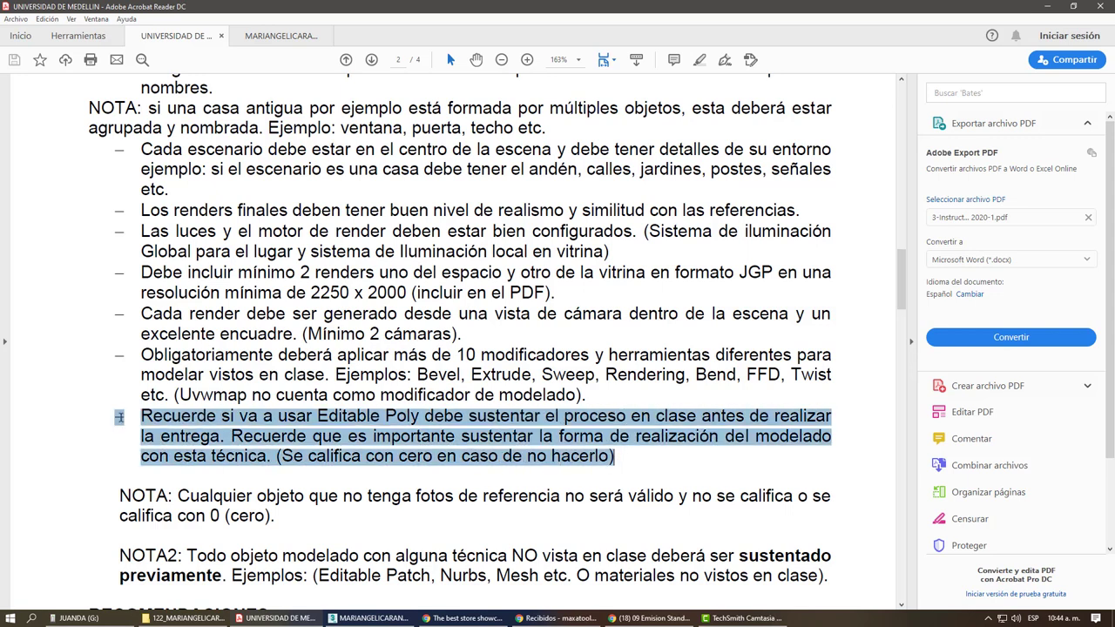
pyautogui.click(306, 436)
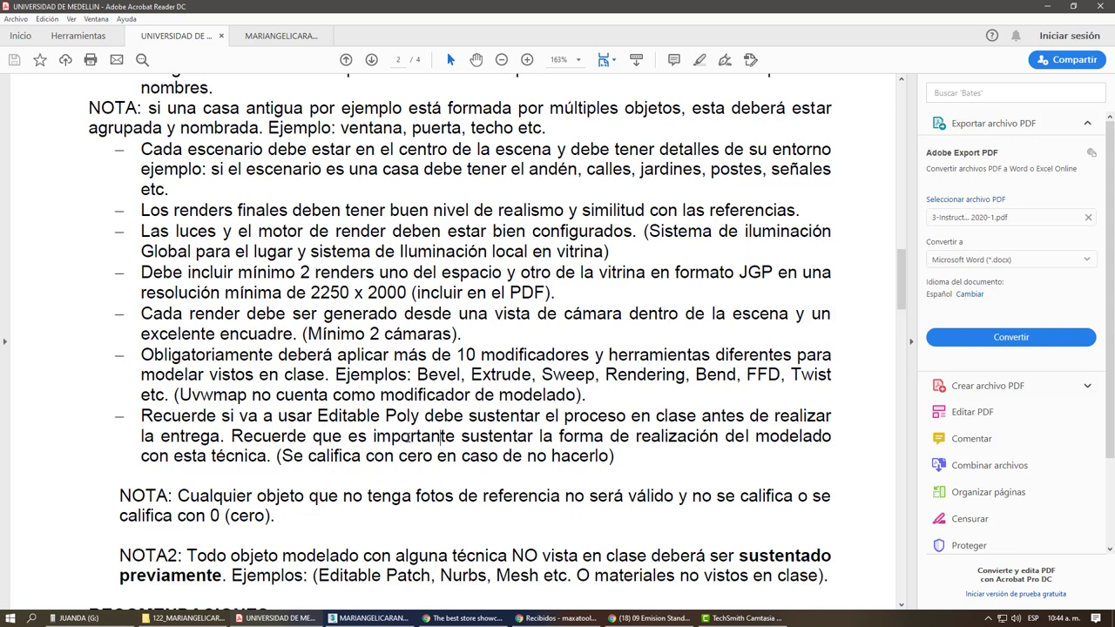
pyautogui.click(371, 617)
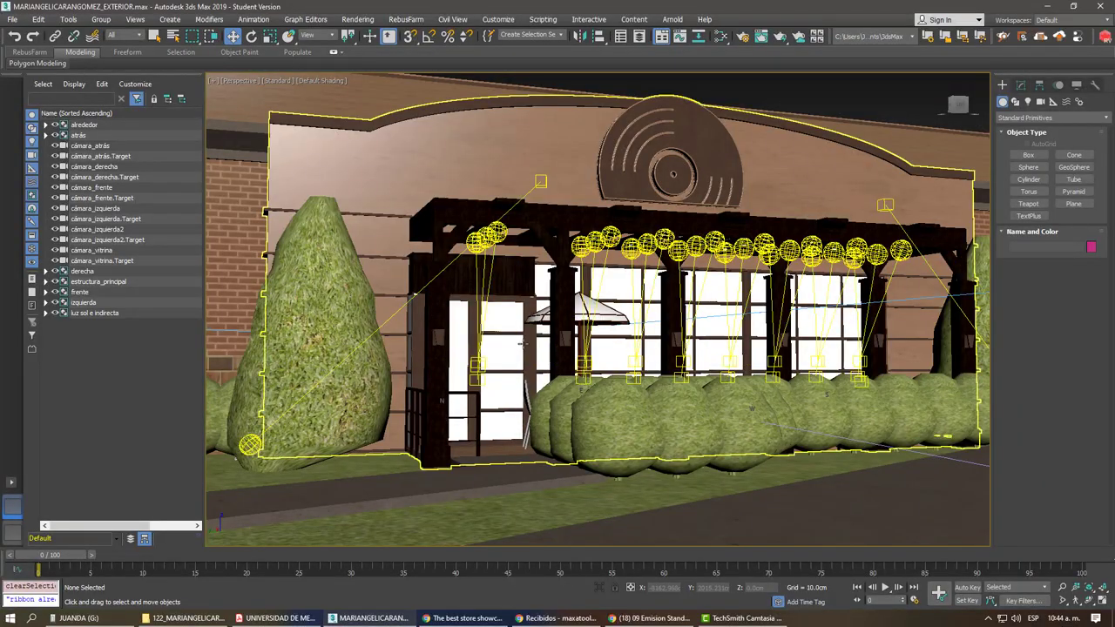
# Step: Create a test box on the ground near the light in the store scene
pyautogui.scroll(-2, 521, 344)
pyautogui.scroll(-3, 527, 347)
pyautogui.scroll(-3, 532, 348)
pyautogui.scroll(-2, 533, 350)
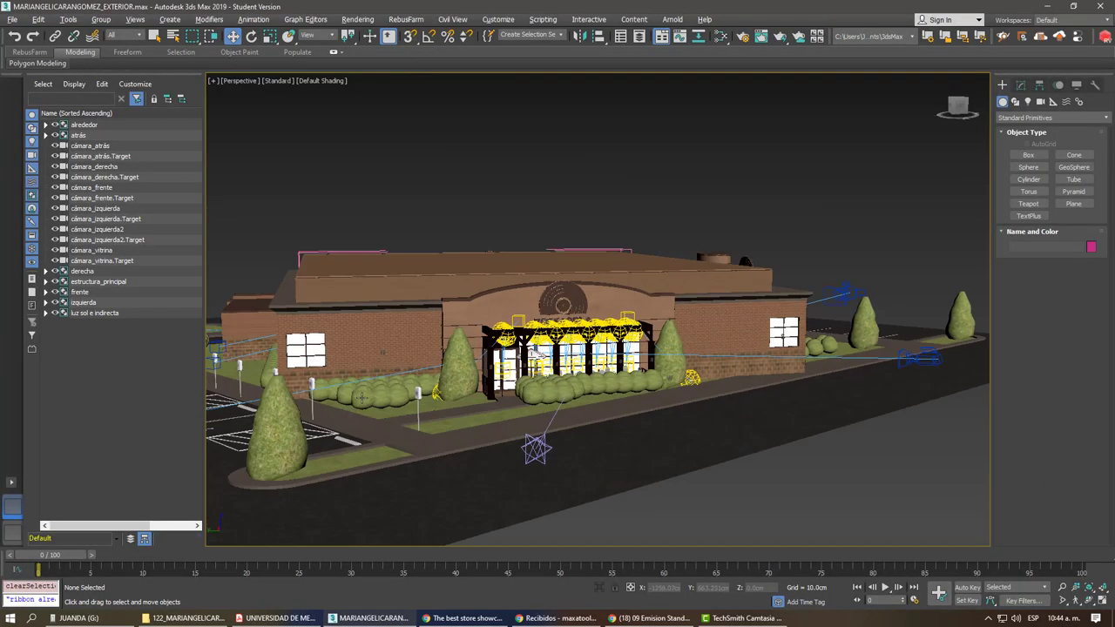
pyautogui.keyDown('alt'); pyautogui.moveTo(533, 350); pyautogui.dragTo(536, 392, button='middle'); pyautogui.keyUp('alt')
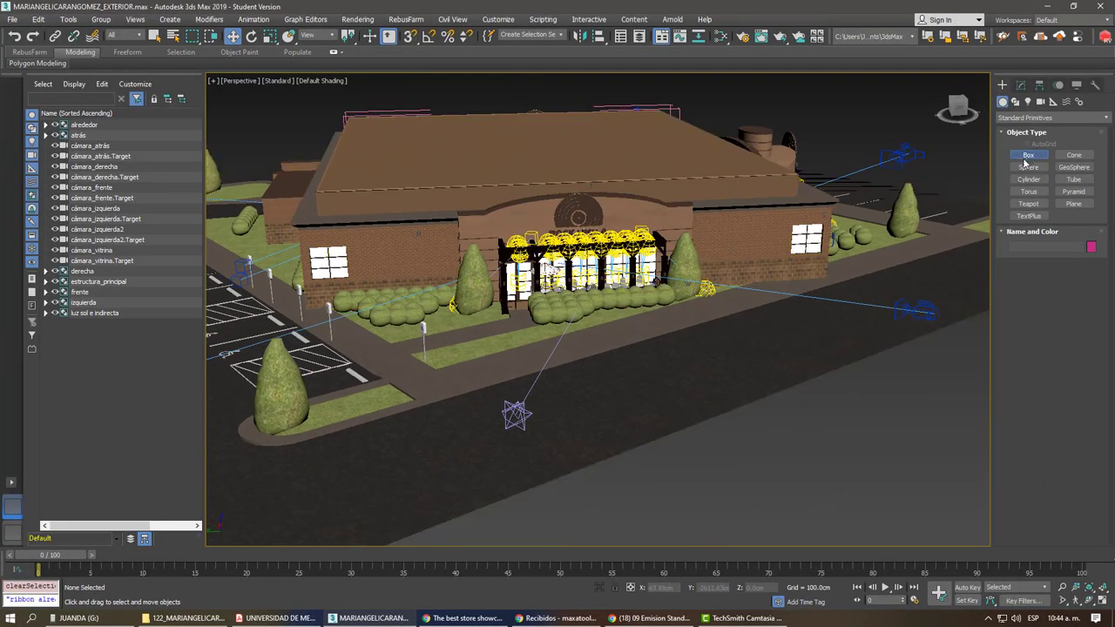
pyautogui.click(1026, 162)
pyautogui.moveTo(610, 401); pyautogui.dragTo(620, 431)
pyautogui.click(653, 383)
pyautogui.rightClick(655, 386)
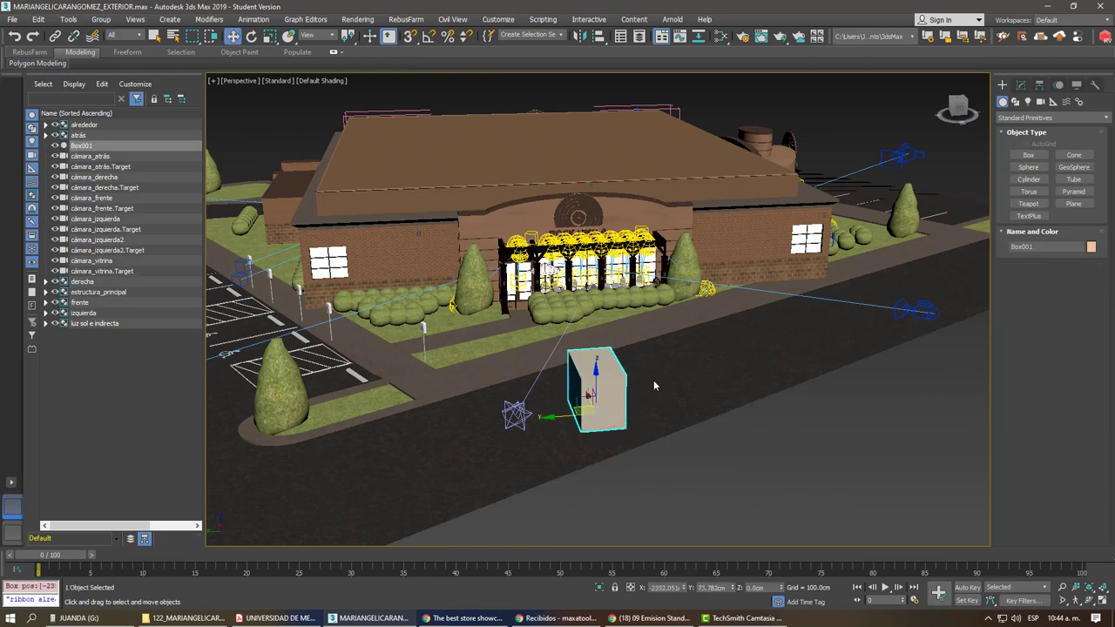
# Step: Add an Edit Poly modifier to the box and enter Polygon sub-object level
pyautogui.moveTo(655, 386)
pyautogui.keyDown('alt'); pyautogui.mouseDown(button='middle')
pyautogui.moveTo(610, 392)
pyautogui.moveTo(722, 301)
pyautogui.mouseUp(button='middle'); pyautogui.keyUp('alt')
pyautogui.scroll(5, 601, 400)
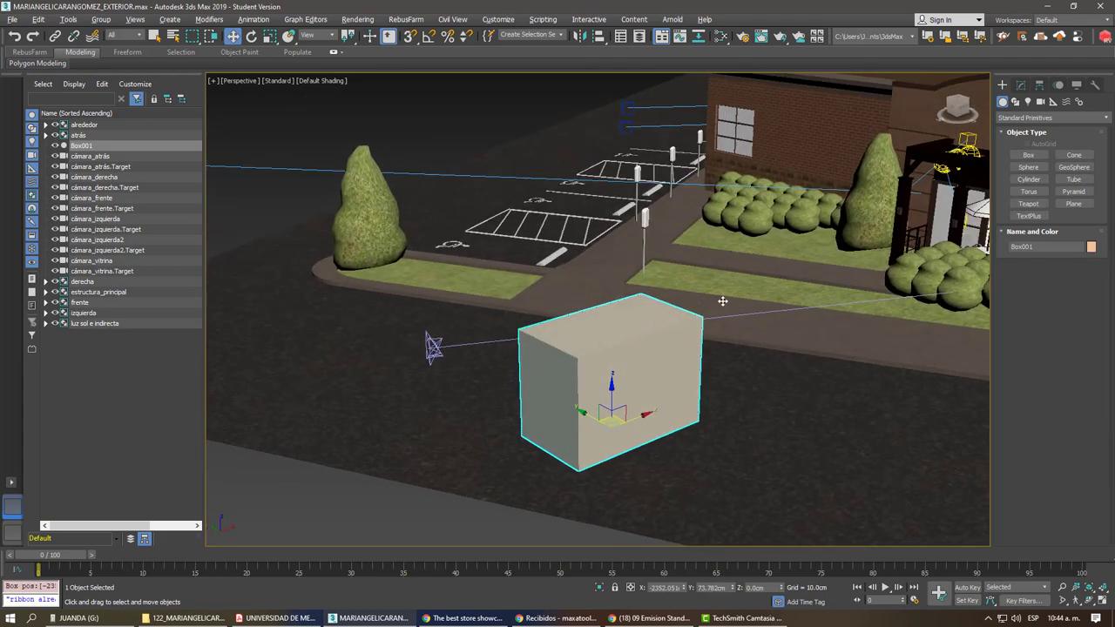
pyautogui.click(1021, 85)
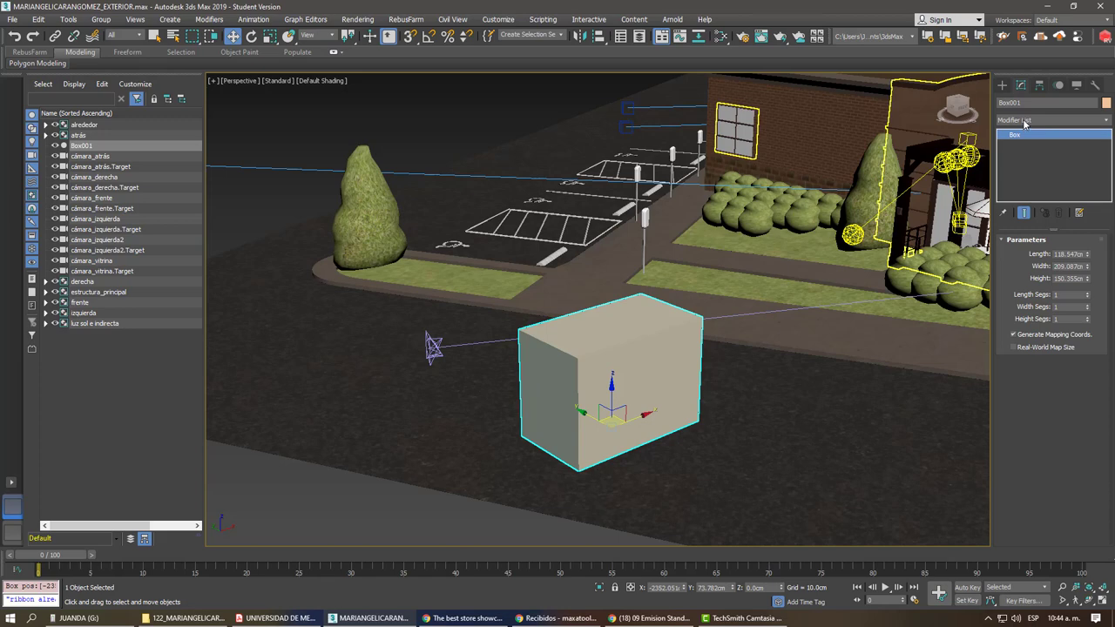
pyautogui.click(1024, 124)
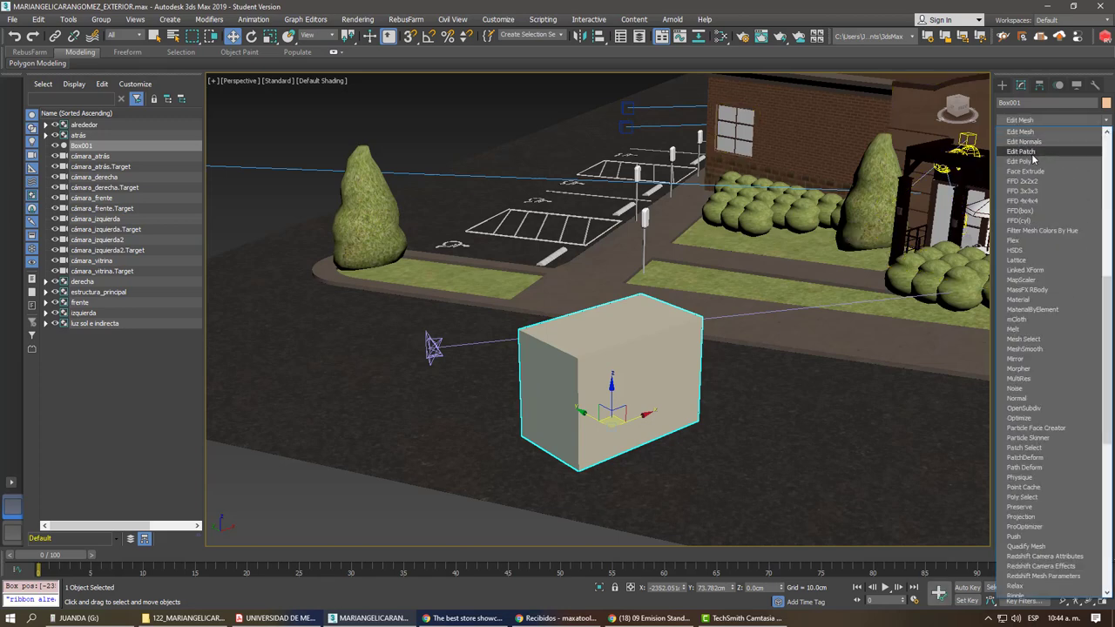
pyautogui.click(1019, 154)
pyautogui.click(1014, 135)
pyautogui.click(1037, 175)
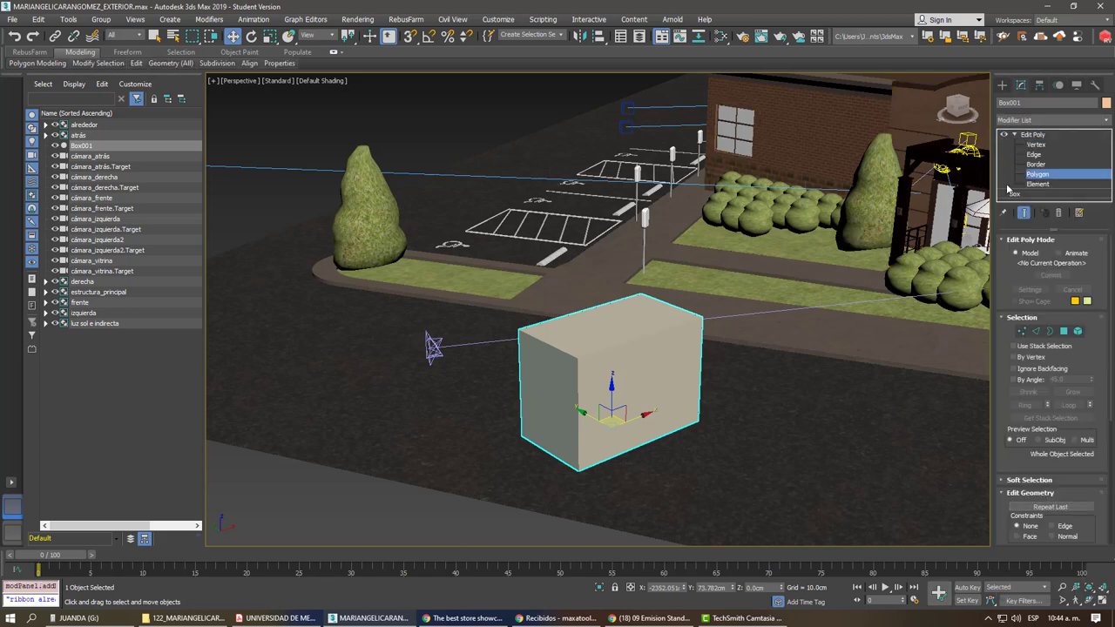
# Step: Extrude the box's front face and thin top polygon outward, with edged faces shown
pyautogui.click(626, 376)
pyautogui.press('F4')
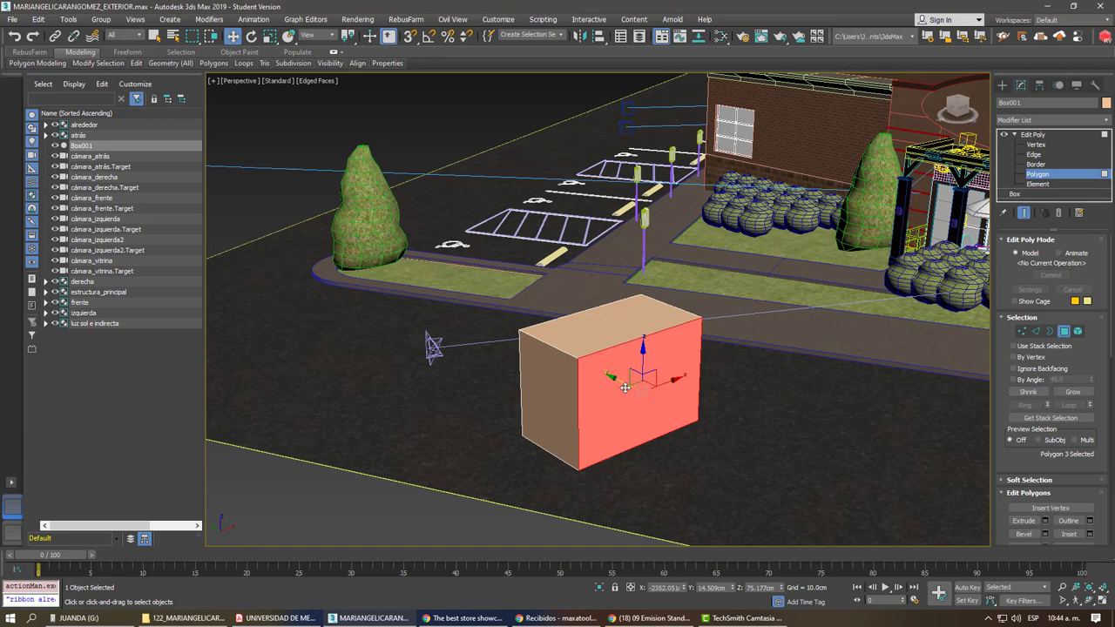
pyautogui.hotkey('shift', 'e')
pyautogui.moveTo(626, 376); pyautogui.dragTo(711, 185)
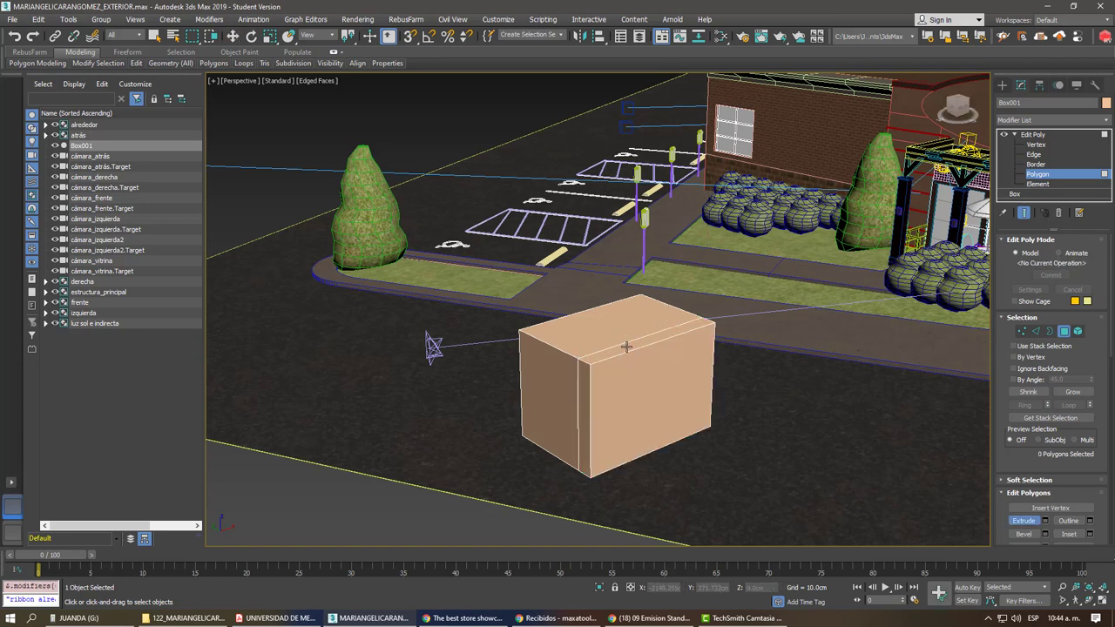
pyautogui.moveTo(630, 349); pyautogui.dragTo(786, 302)
pyautogui.press('w')
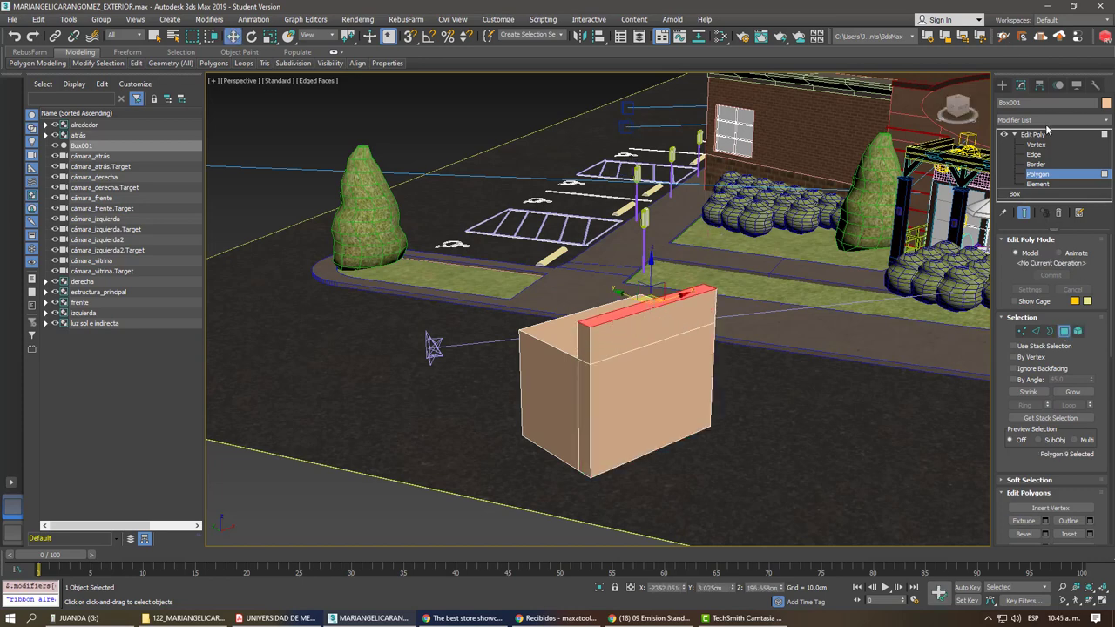
pyautogui.click(1035, 135)
# Step: Convert the box to Editable Poly, undo it, delete the box, and return to the PDF
pyautogui.rightClick(580, 324)
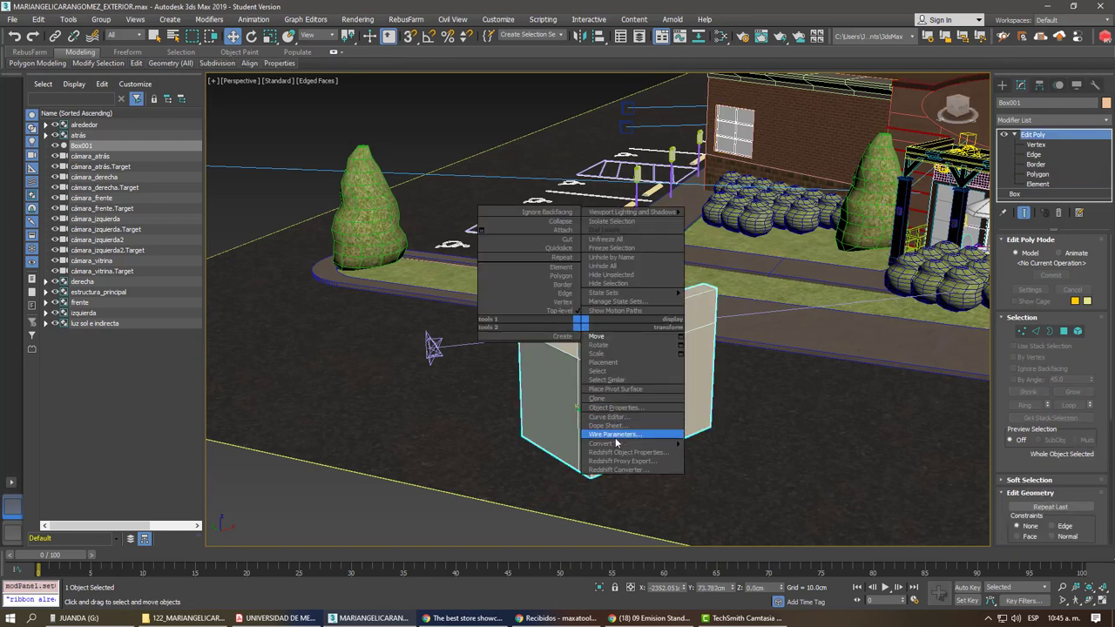
pyautogui.moveTo(606, 444)
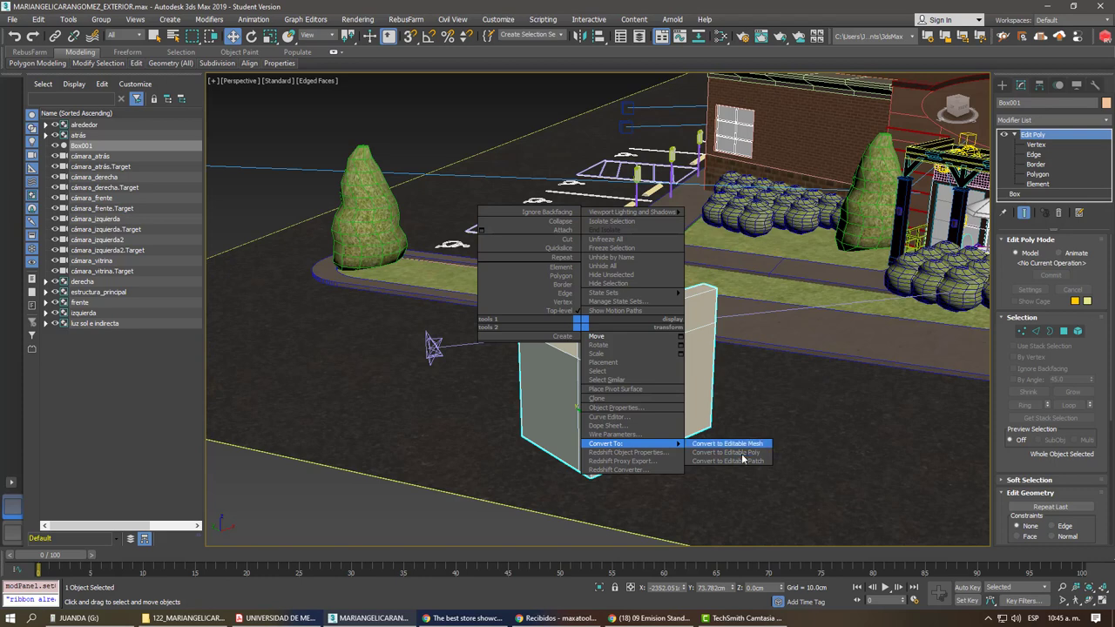
pyautogui.click(725, 452)
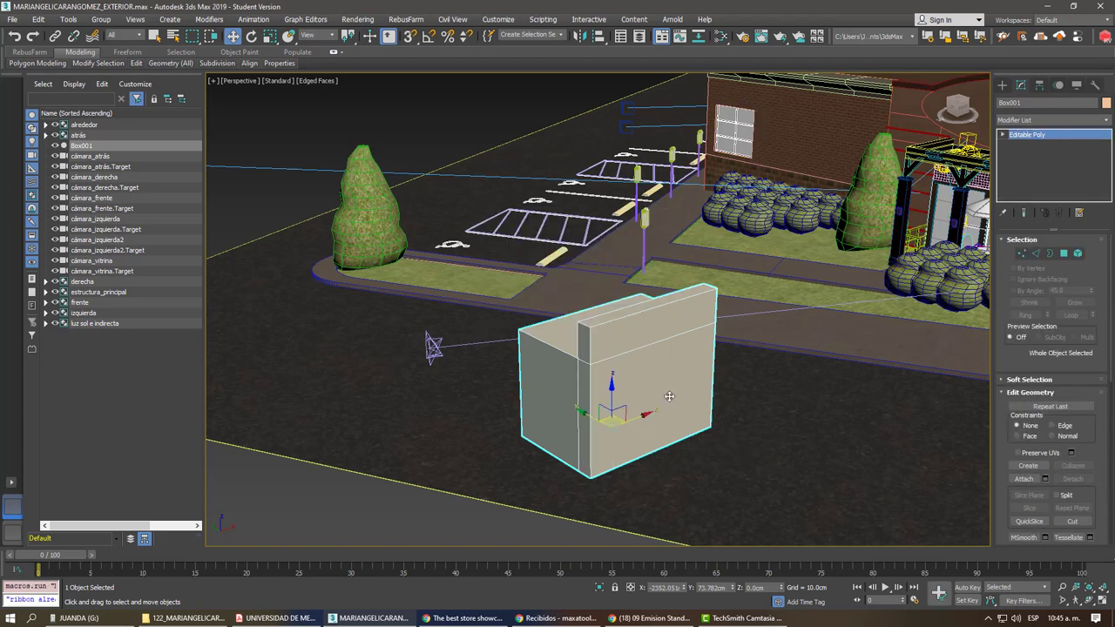
pyautogui.hotkey('ctrl', 'z')
pyautogui.moveTo(657, 383); pyautogui.dragTo(659, 381, button='middle')
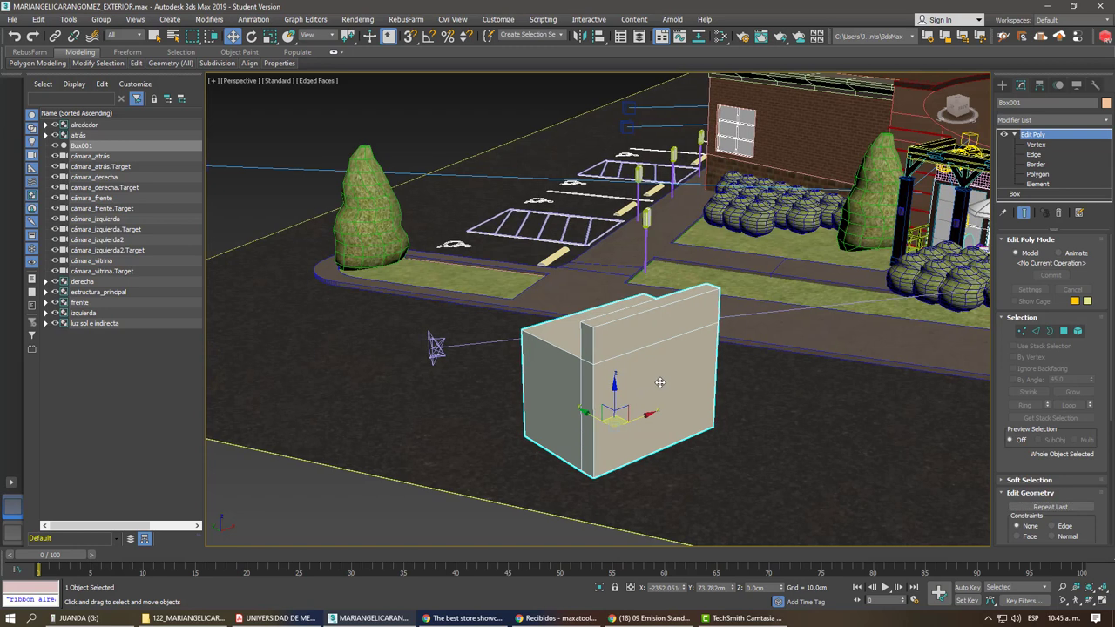
pyautogui.press('Delete')
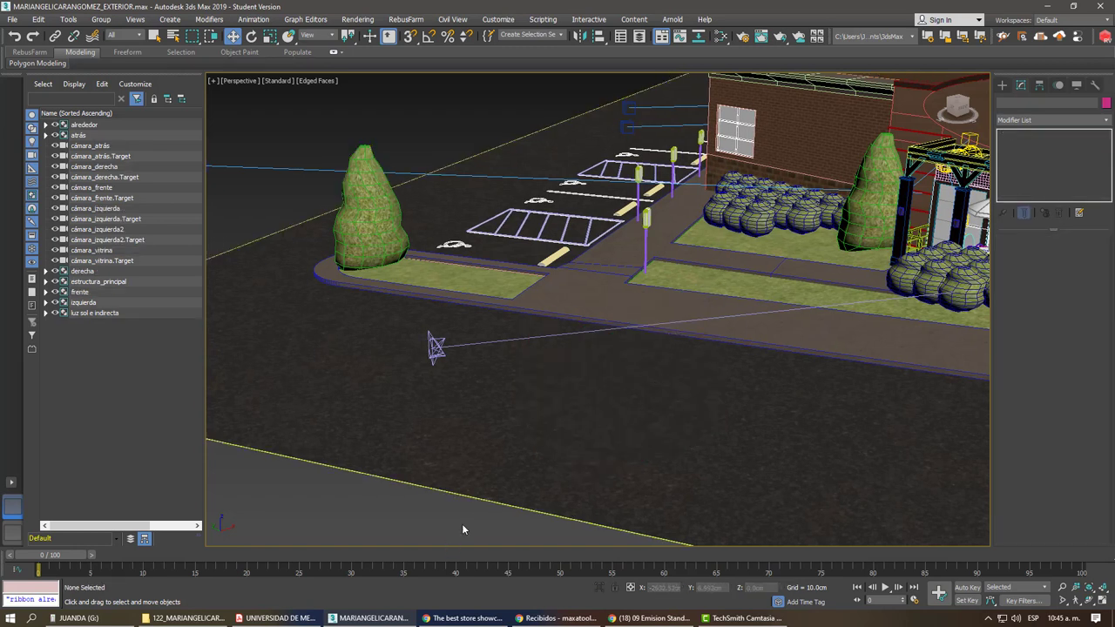
pyautogui.click(277, 618)
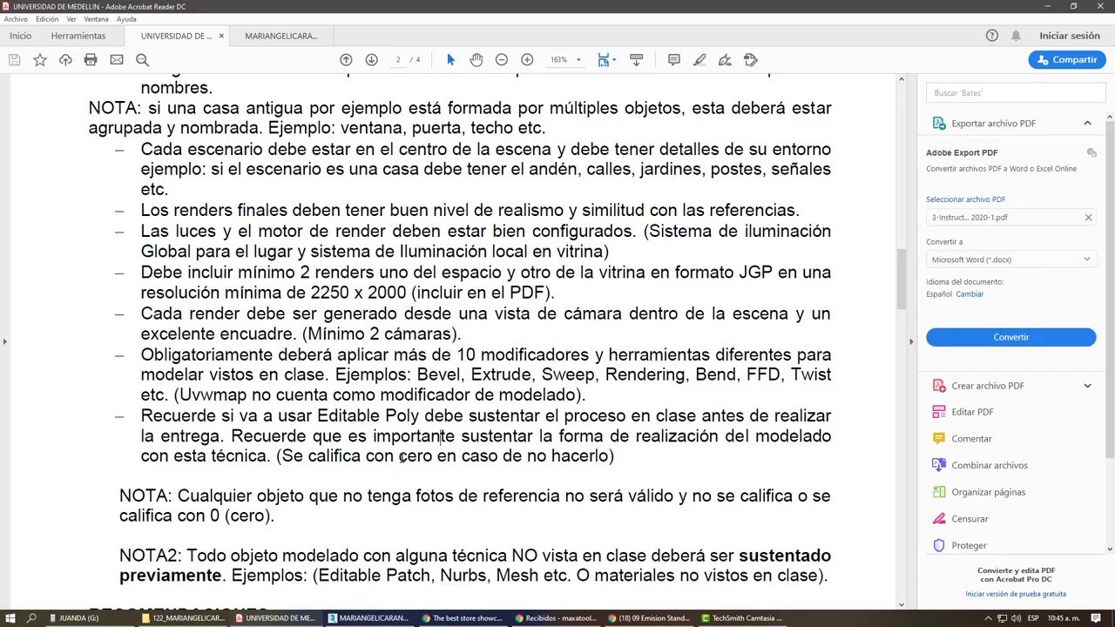
pyautogui.scroll(-2, 419, 433)
pyautogui.scroll(-5, 419, 433)
pyautogui.scroll(-2, 404, 282)
pyautogui.scroll(-1, 405, 282)
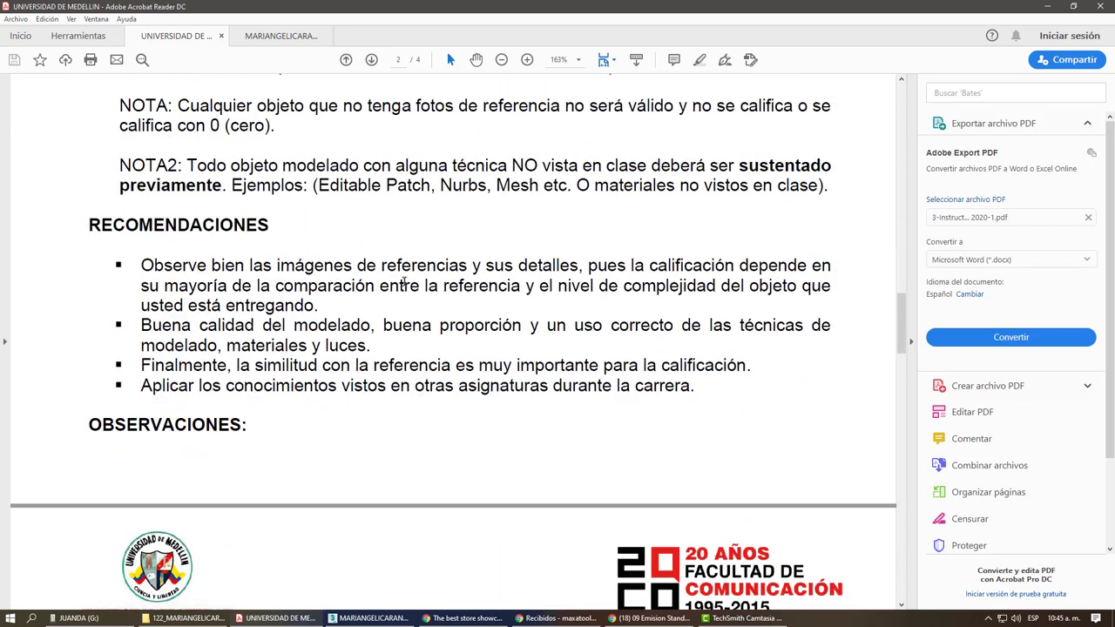
pyautogui.scroll(2, 337, 365)
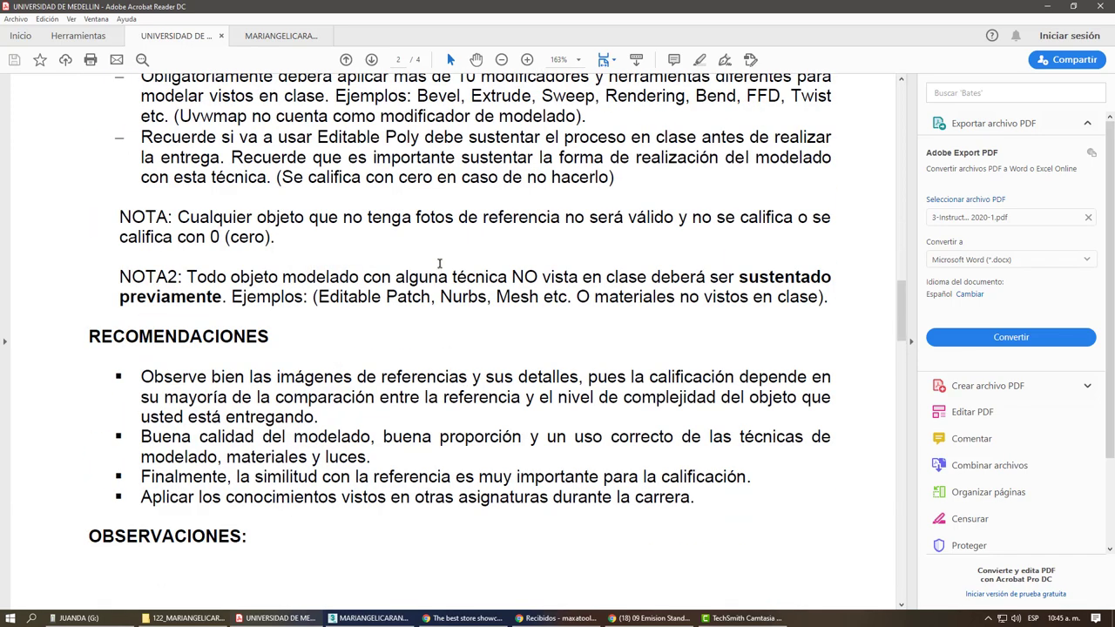
pyautogui.moveTo(401, 217); pyautogui.dragTo(534, 215)
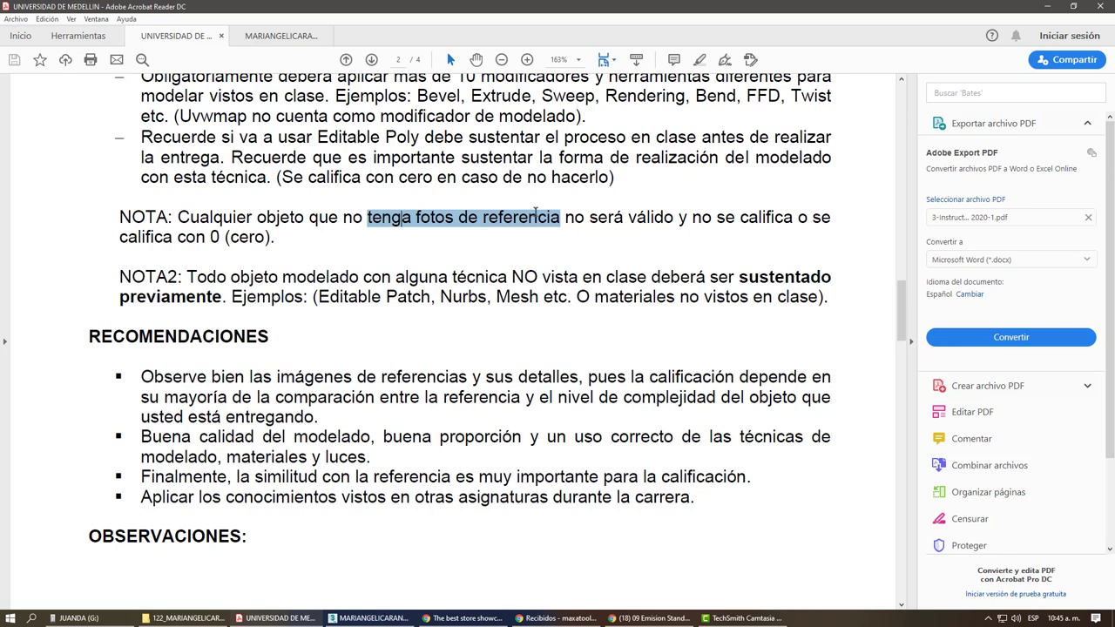
pyautogui.click(393, 277)
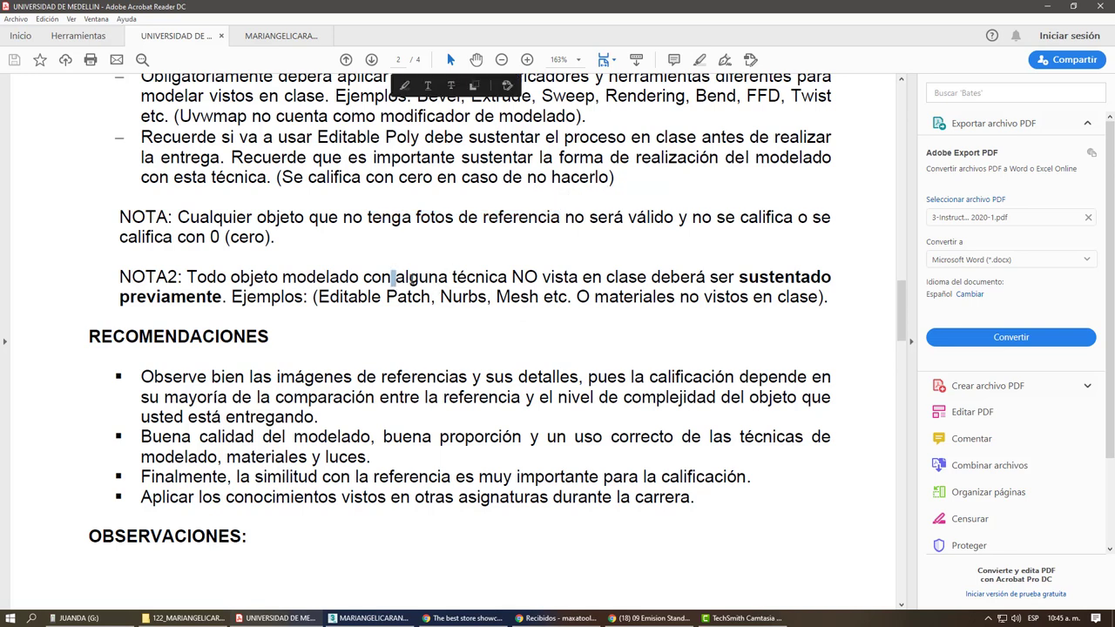
pyautogui.moveTo(176, 217); pyautogui.dragTo(276, 239)
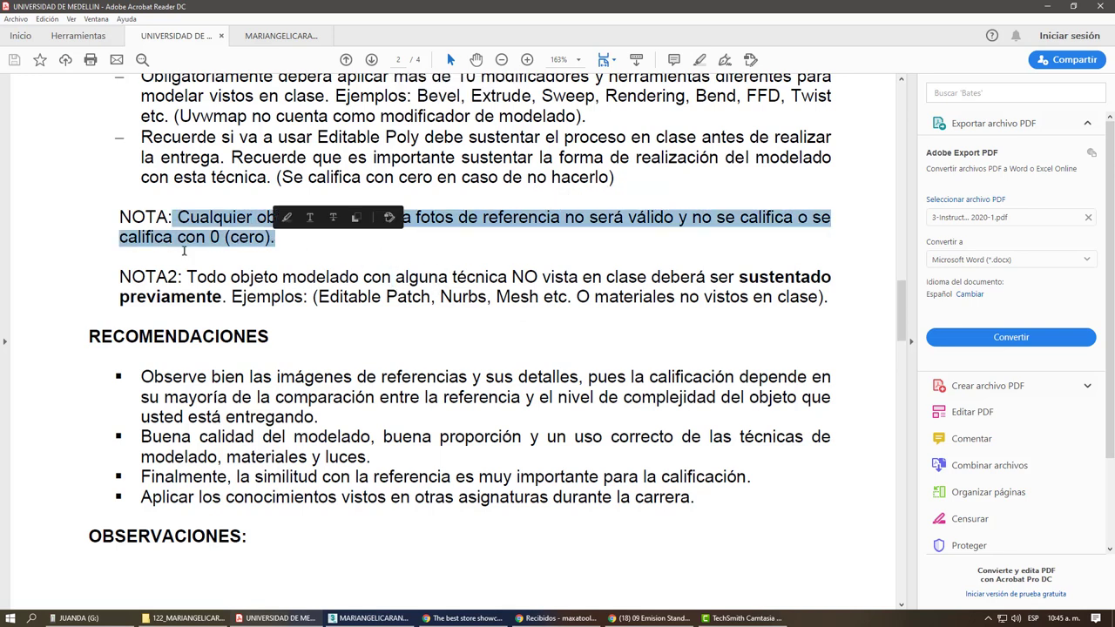
pyautogui.click(268, 279)
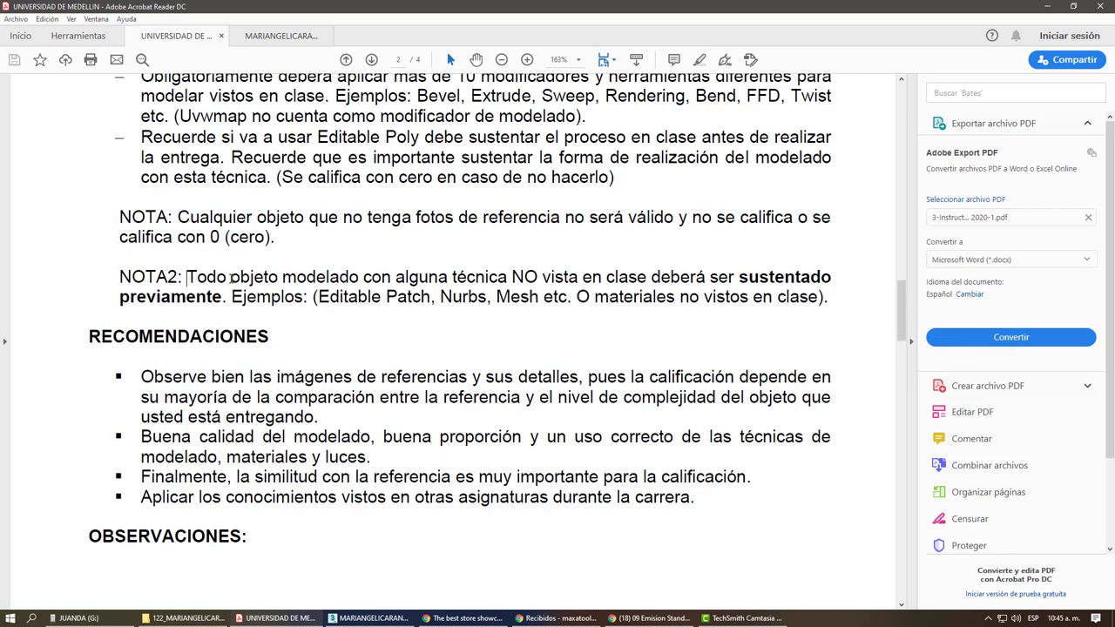
pyautogui.moveTo(188, 277)
pyautogui.mouseDown()
pyautogui.moveTo(602, 319)
pyautogui.moveTo(835, 295)
pyautogui.mouseUp()
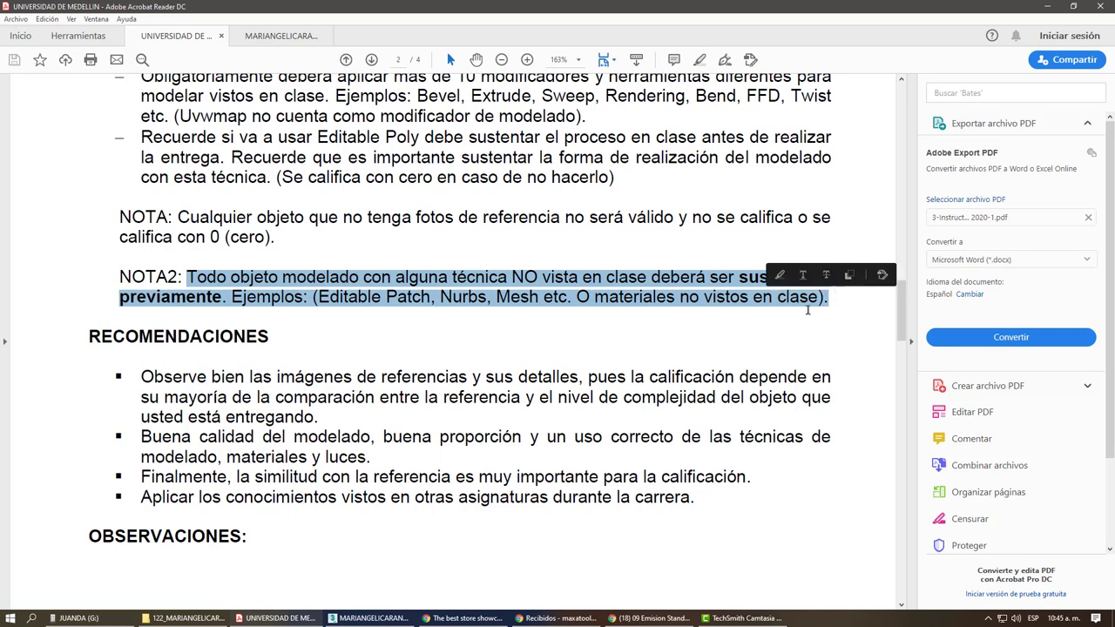
pyautogui.click(771, 338)
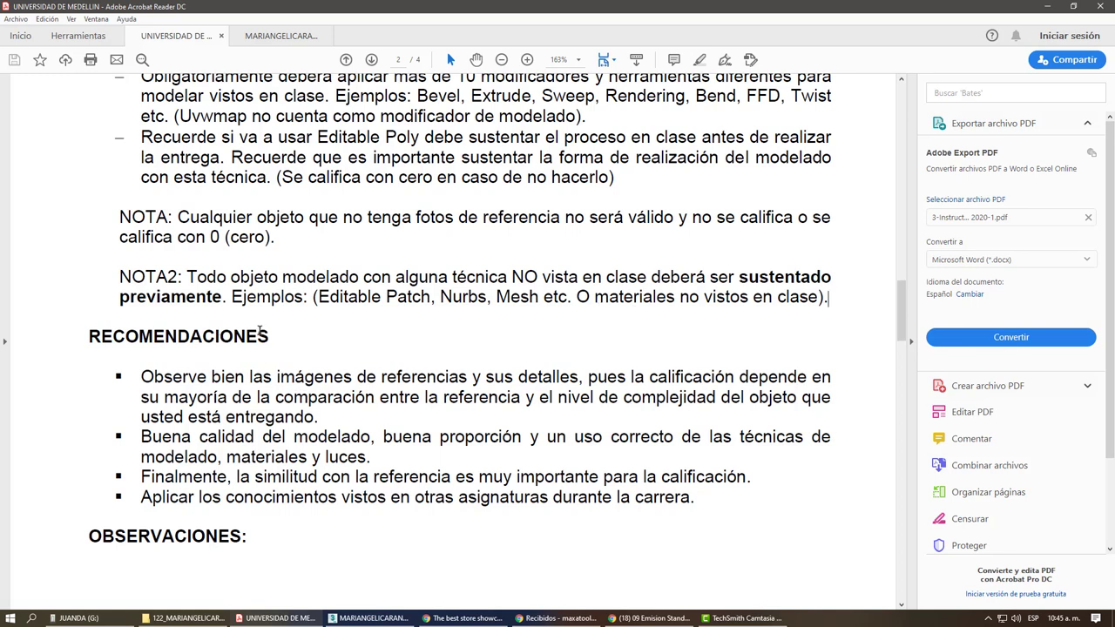
pyautogui.scroll(-3, 279, 327)
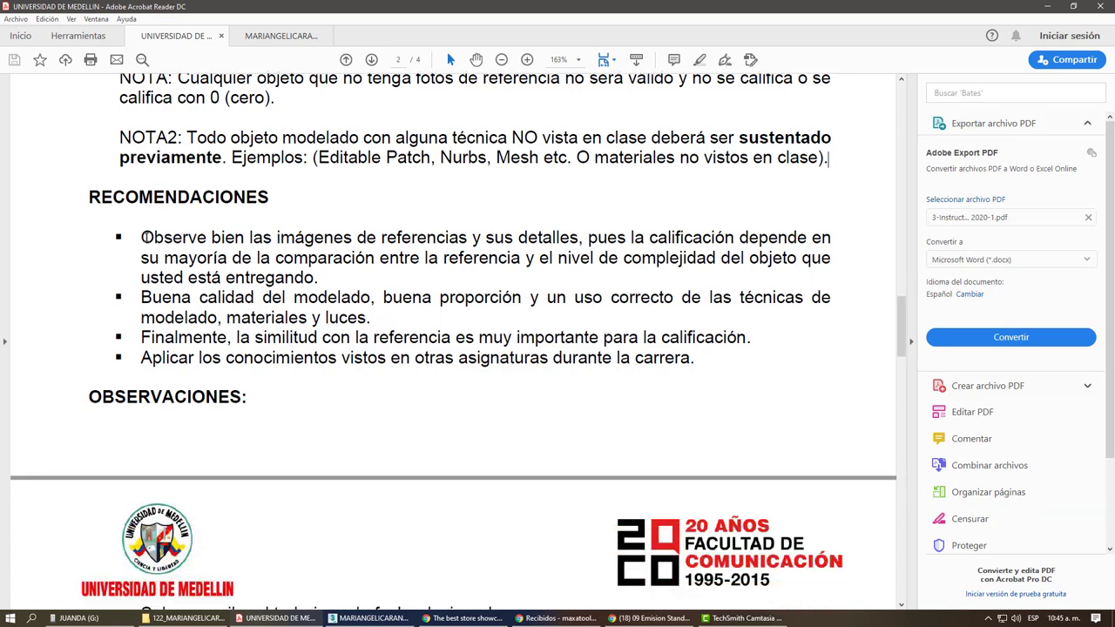
pyautogui.moveTo(141, 237); pyautogui.dragTo(438, 259)
pyautogui.click(377, 293)
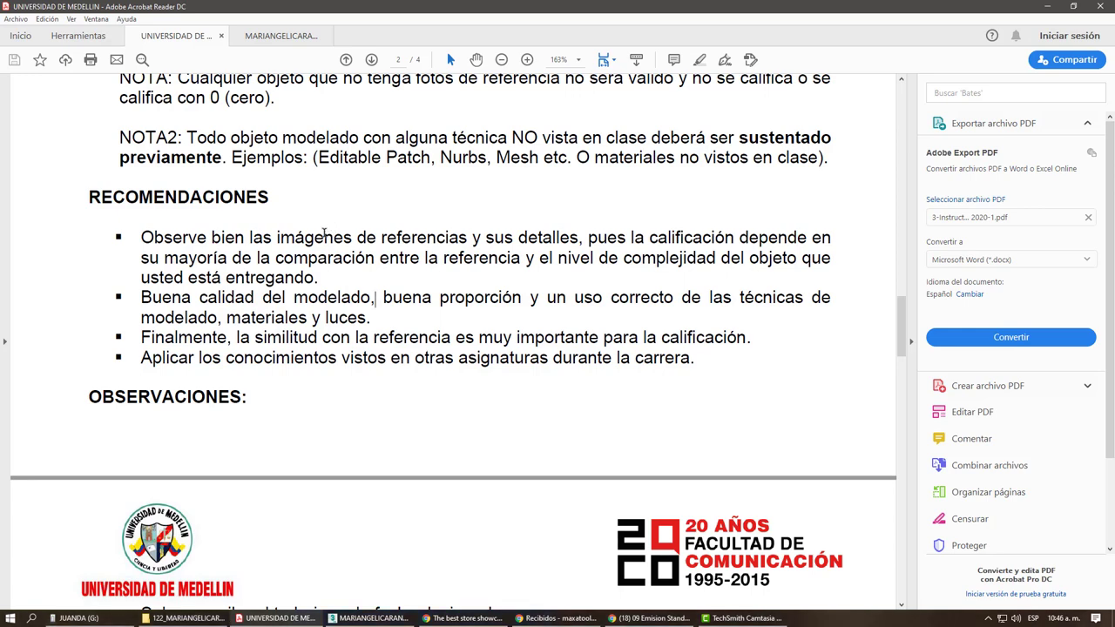
pyautogui.scroll(-2, 324, 233)
pyautogui.scroll(-1, 324, 234)
pyautogui.scroll(-2, 324, 235)
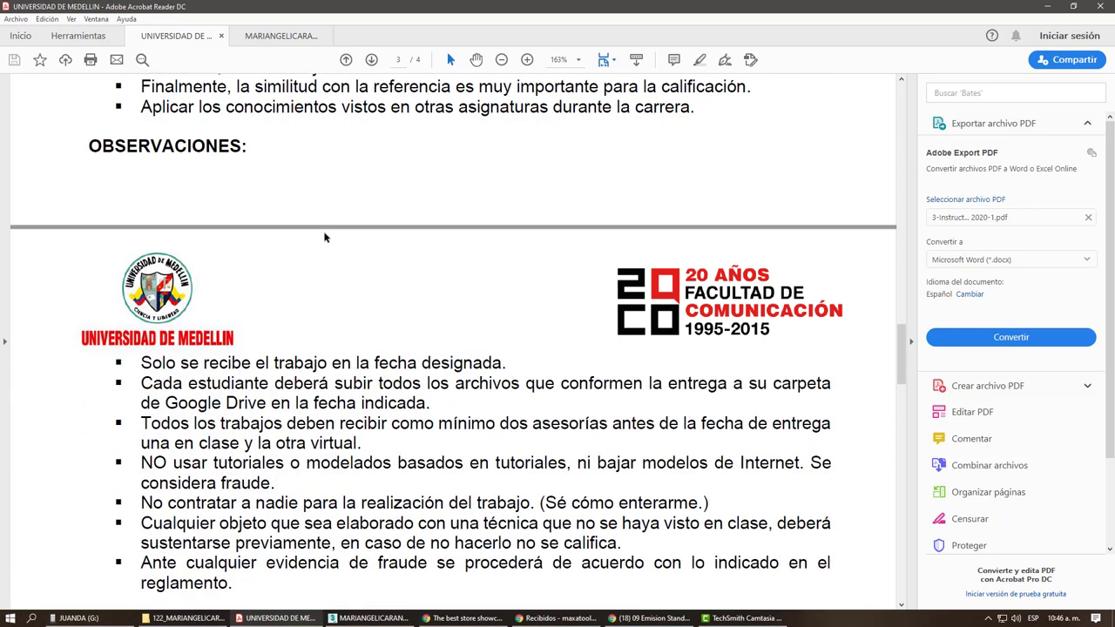
pyautogui.scroll(-1, 324, 237)
pyautogui.scroll(-1, 324, 237)
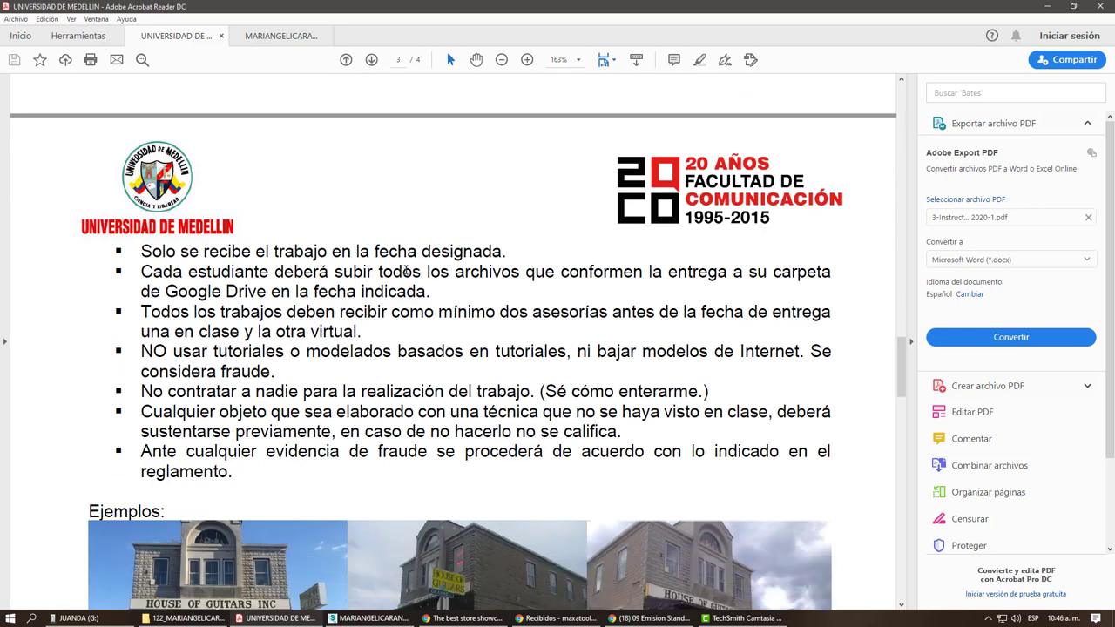
pyautogui.scroll(1, 464, 293)
pyautogui.scroll(1, 435, 294)
pyautogui.scroll(-1, 373, 296)
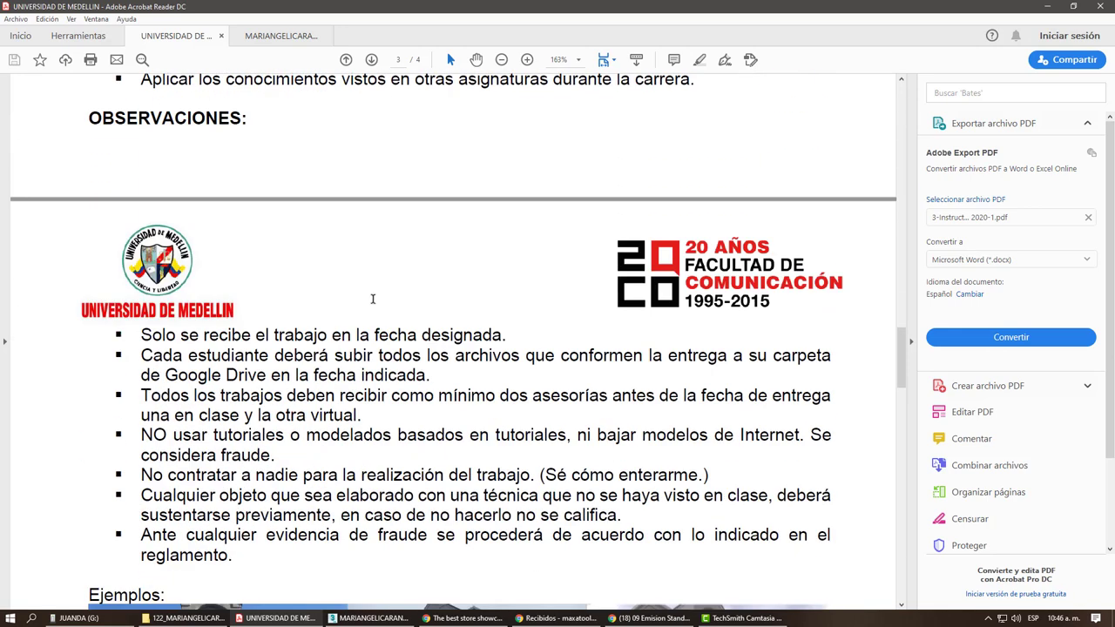
pyautogui.scroll(-1, 373, 299)
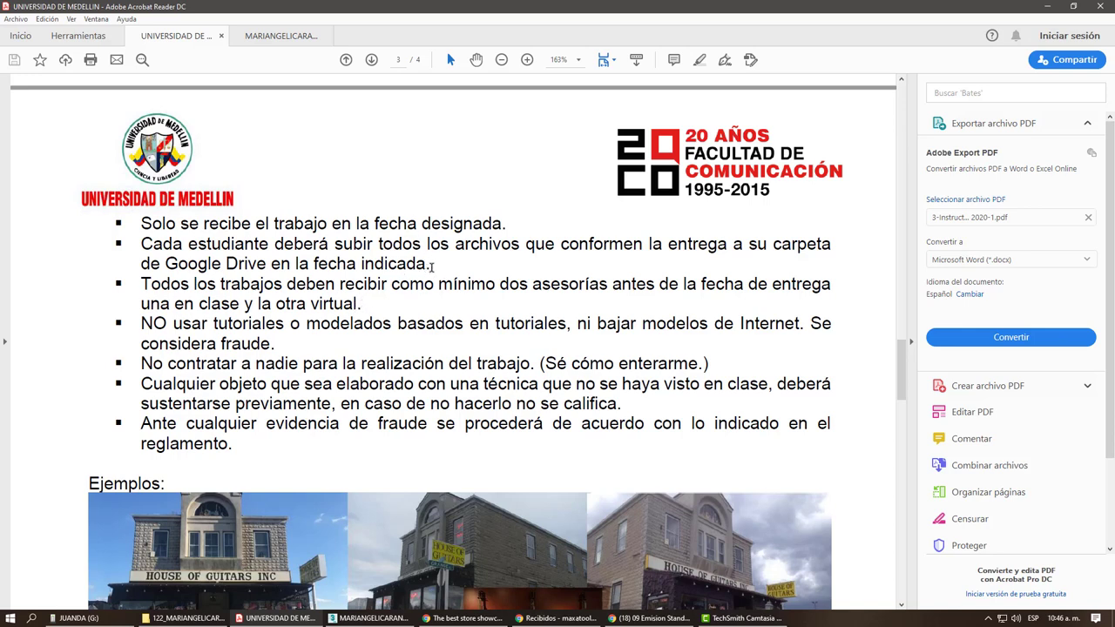
pyautogui.moveTo(429, 264)
pyautogui.mouseDown()
pyautogui.moveTo(165, 264)
pyautogui.moveTo(141, 245)
pyautogui.mouseUp()
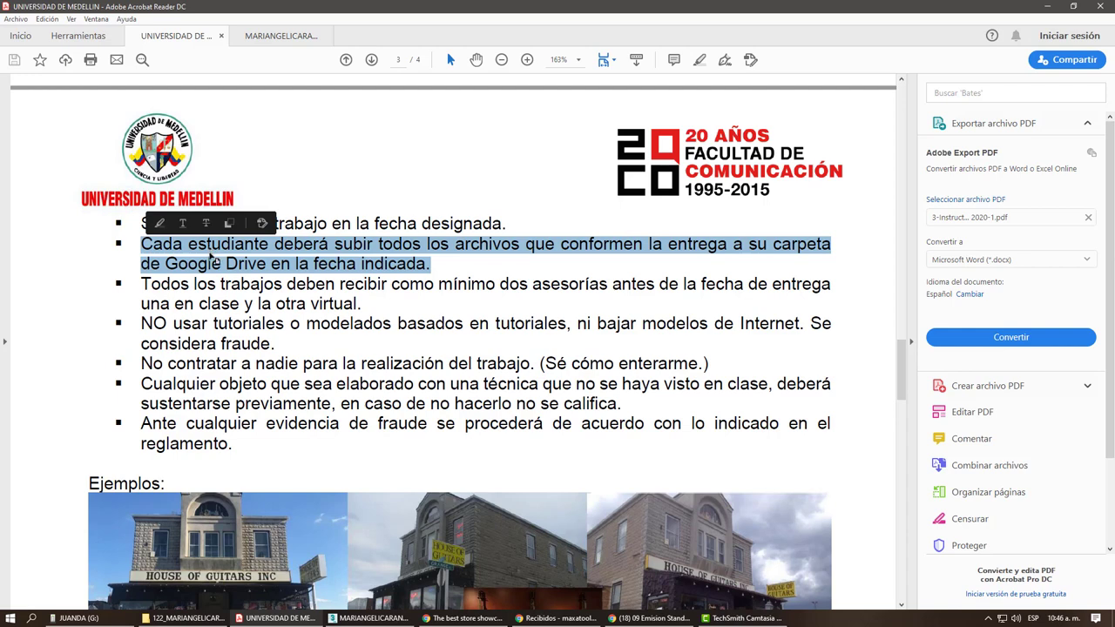
pyautogui.click(223, 357)
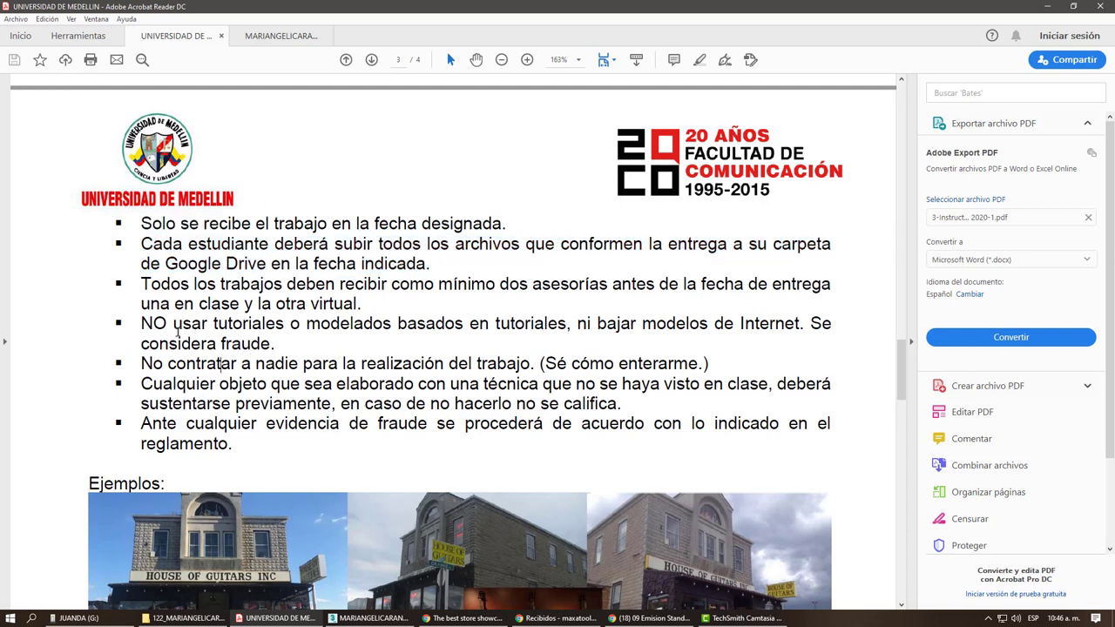
pyautogui.moveTo(165, 324)
pyautogui.mouseDown()
pyautogui.moveTo(416, 323)
pyautogui.moveTo(486, 334)
pyautogui.moveTo(436, 312)
pyautogui.mouseUp()
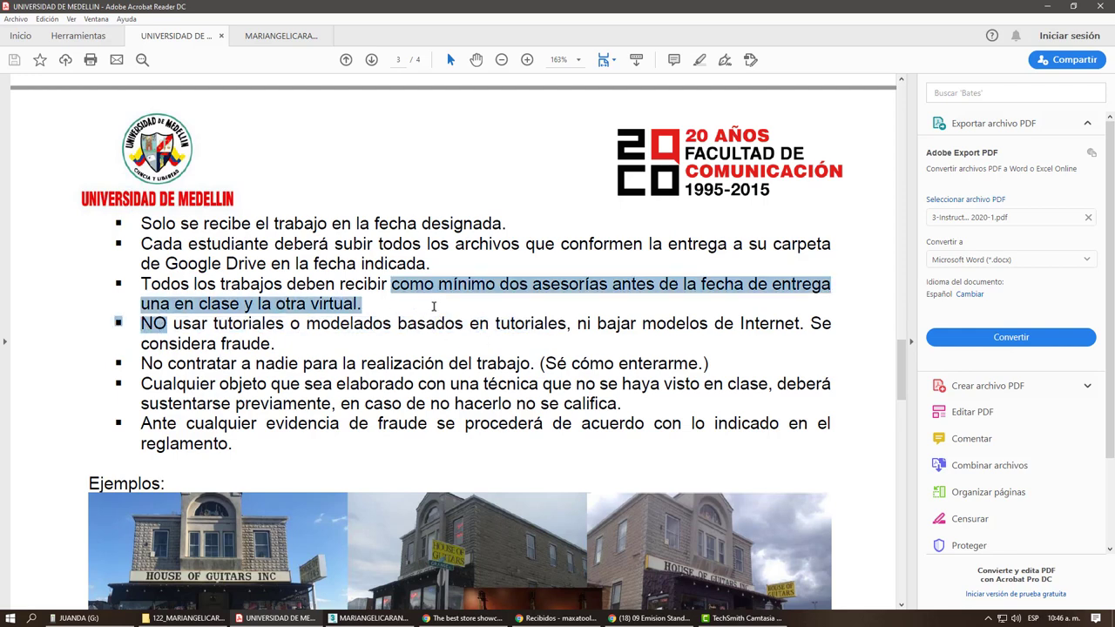
pyautogui.click(413, 336)
pyautogui.moveTo(141, 323)
pyautogui.mouseDown()
pyautogui.moveTo(272, 345)
pyautogui.moveTo(141, 326)
pyautogui.mouseUp()
pyautogui.click(250, 365)
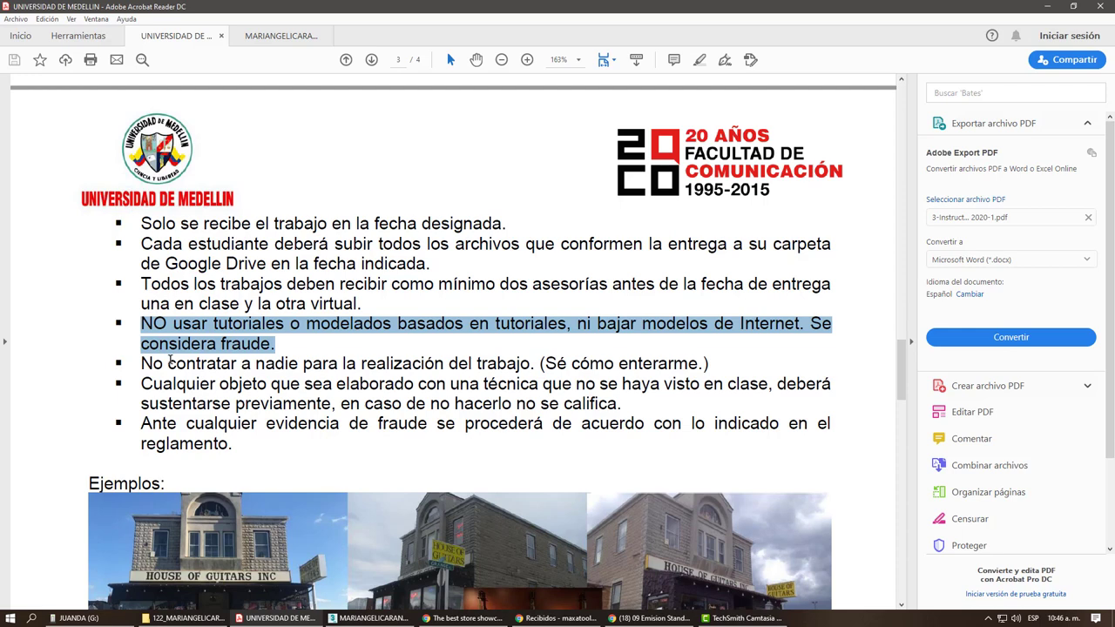
pyautogui.scroll(-2, 284, 375)
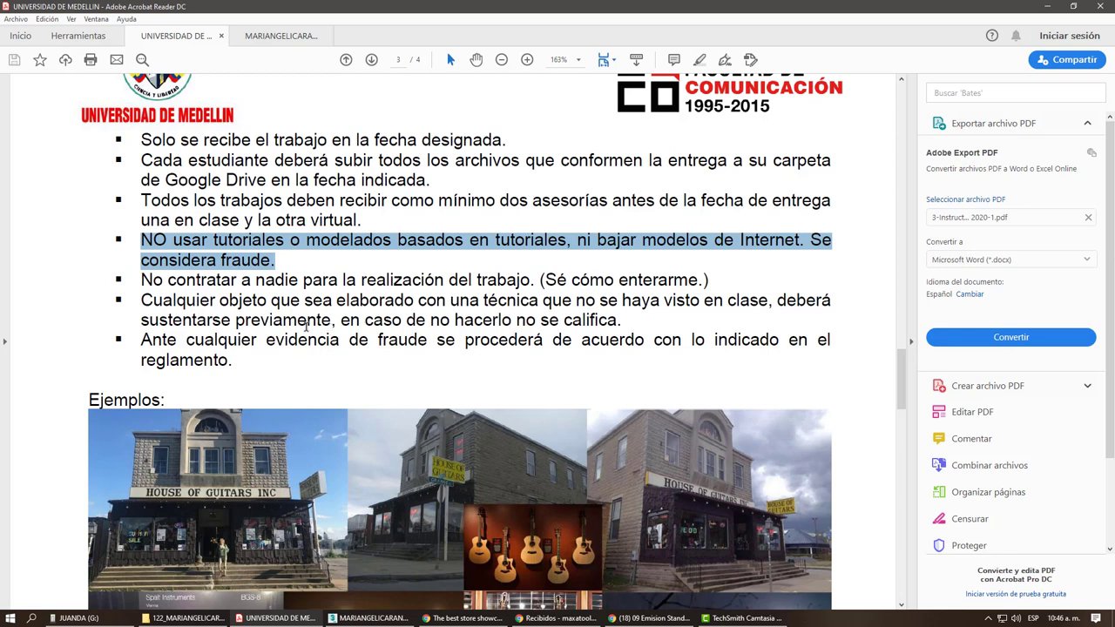
pyautogui.click(148, 281)
pyautogui.moveTo(148, 281); pyautogui.dragTo(531, 281)
pyautogui.click(521, 307)
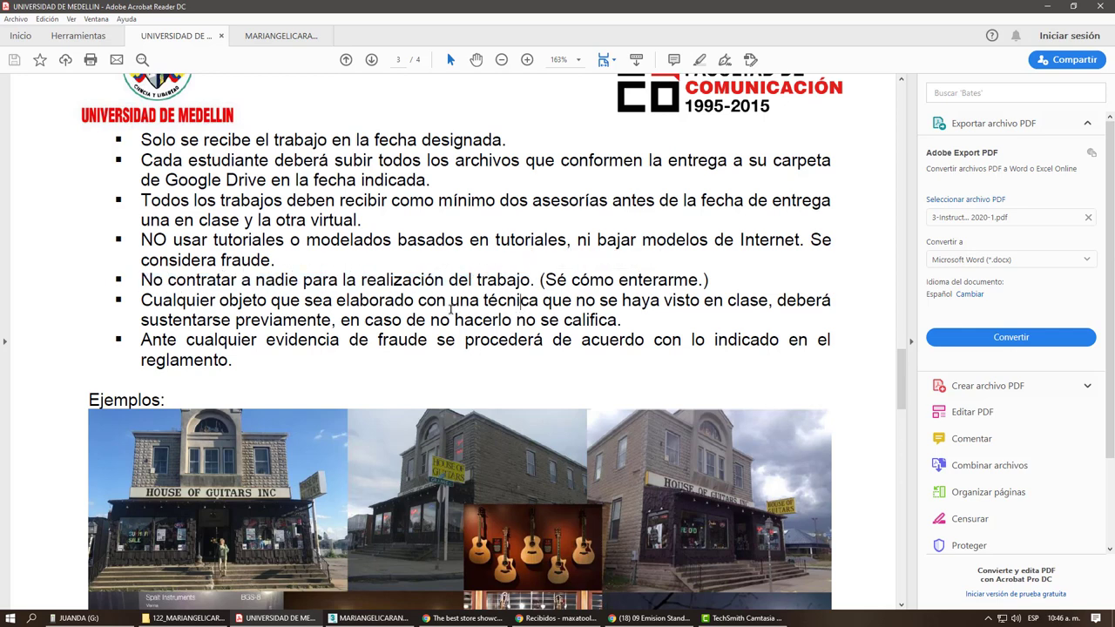
pyautogui.moveTo(710, 279)
pyautogui.mouseDown()
pyautogui.moveTo(476, 280)
pyautogui.moveTo(280, 303)
pyautogui.moveTo(148, 293)
pyautogui.mouseUp()
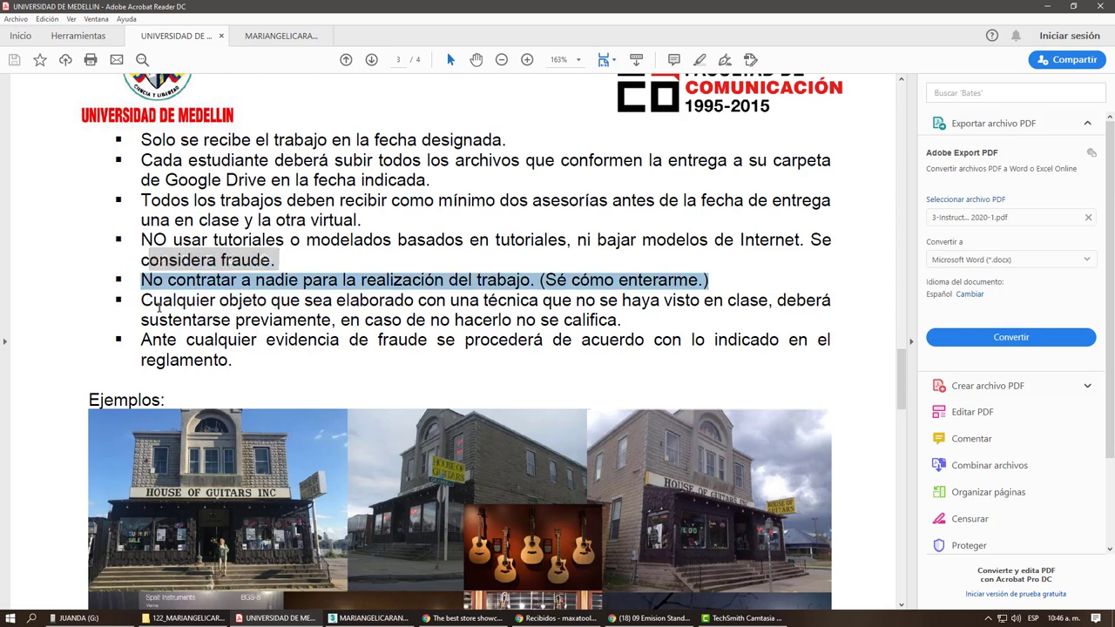
pyautogui.click(146, 302)
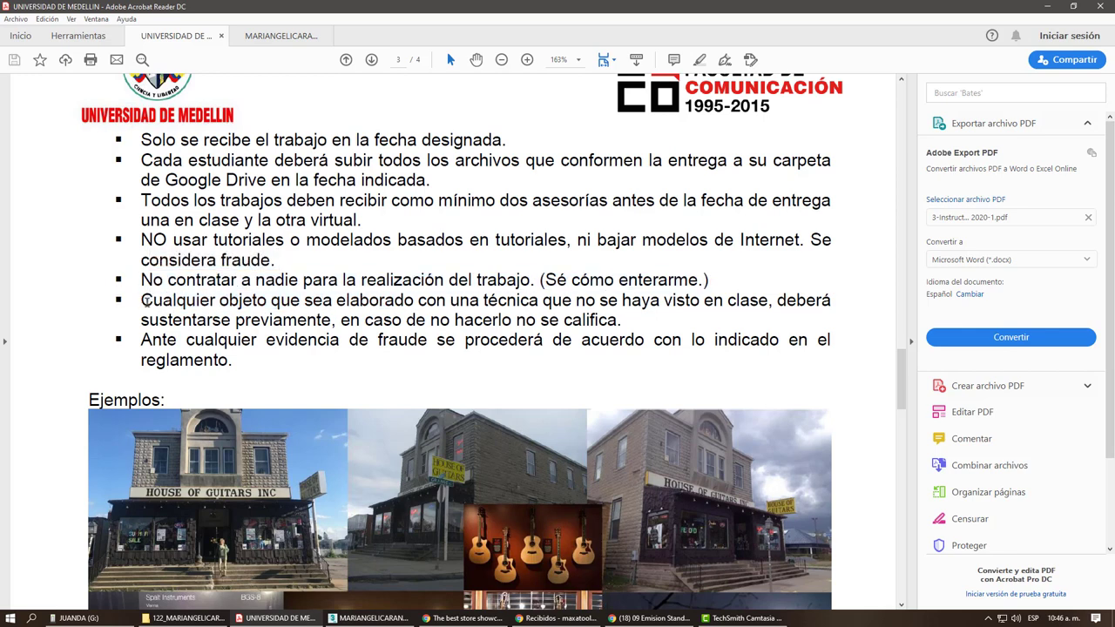
pyautogui.click(251, 302)
pyautogui.scroll(-1, 279, 348)
pyautogui.moveTo(234, 334); pyautogui.dragTo(128, 326)
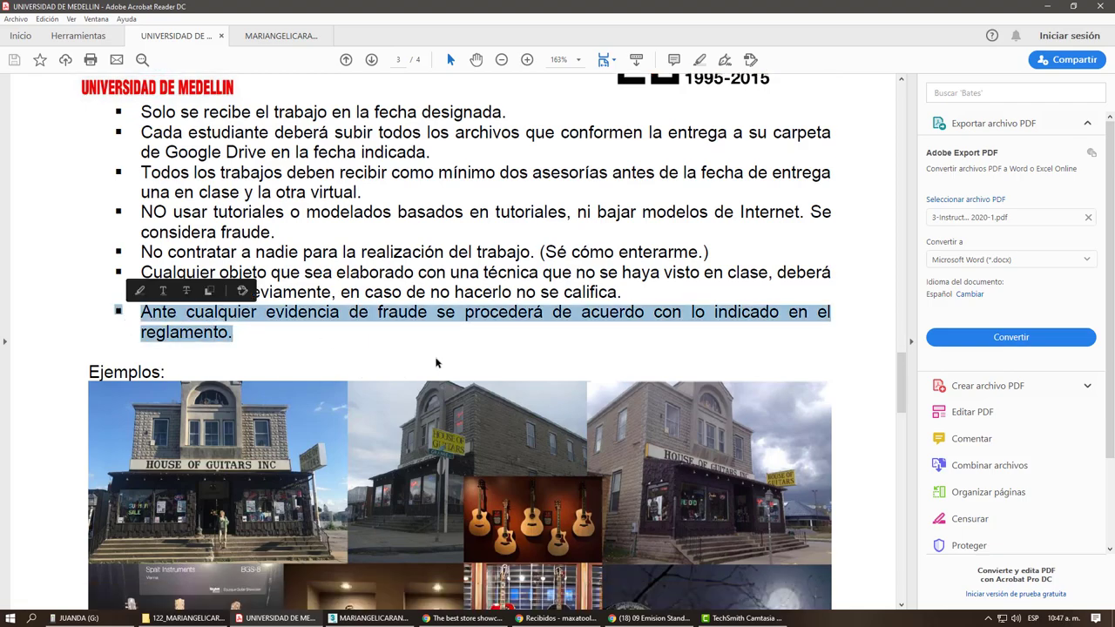
# Step: Scroll down to the VALORACION DE LA NOTA grading table on page 4
pyautogui.scroll(-3, 436, 360)
pyautogui.scroll(-5, 392, 331)
pyautogui.scroll(-4, 341, 302)
pyautogui.scroll(-4, 342, 302)
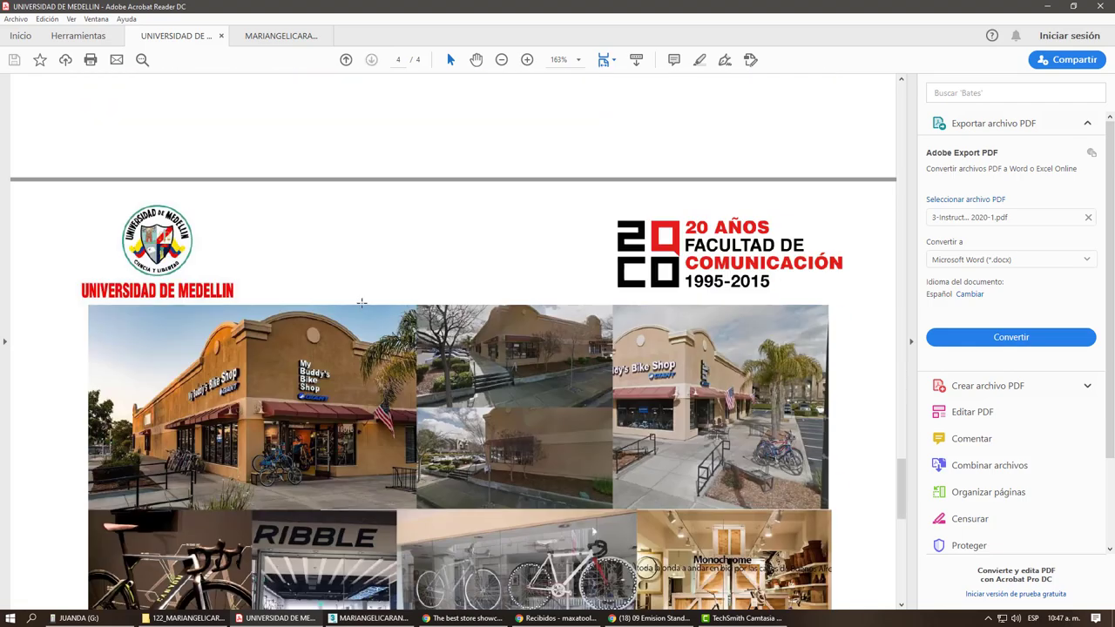
pyautogui.scroll(-4, 353, 305)
pyautogui.scroll(4, 360, 304)
pyautogui.scroll(4, 366, 305)
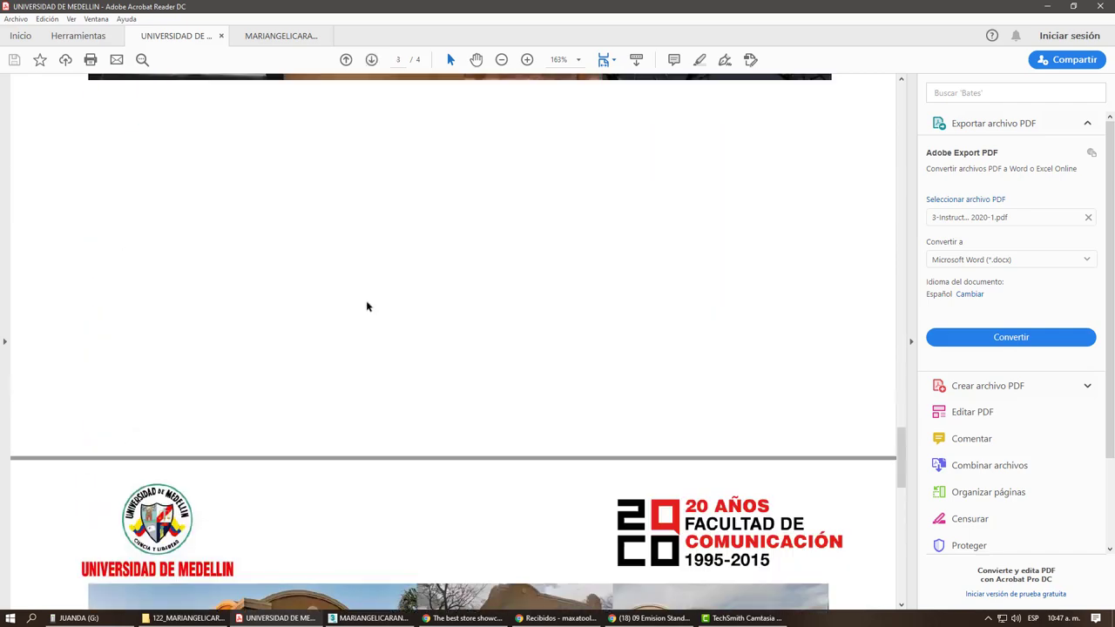
pyautogui.scroll(4, 368, 305)
pyautogui.scroll(2, 373, 302)
pyautogui.scroll(-1, 374, 302)
pyautogui.scroll(1, 374, 302)
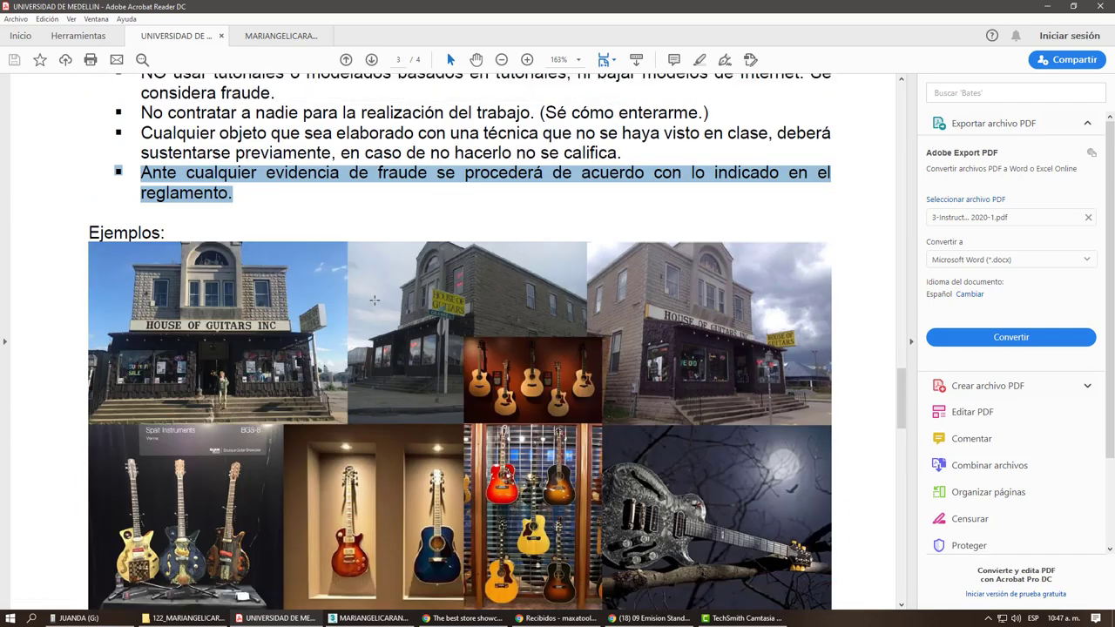
pyautogui.scroll(-2, 373, 302)
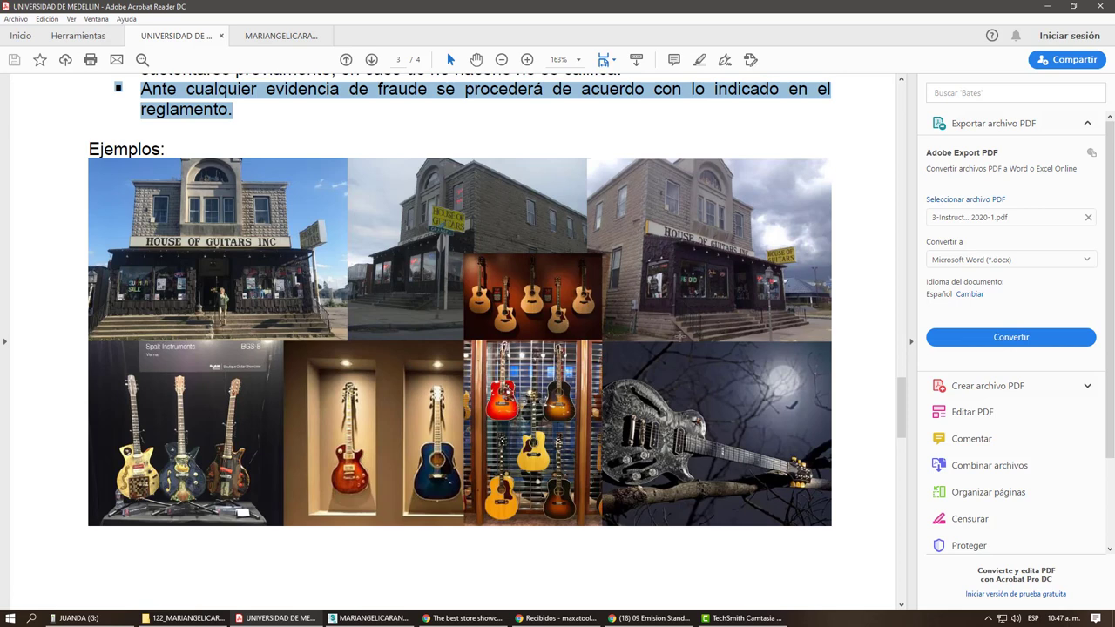
pyautogui.scroll(-1, 370, 261)
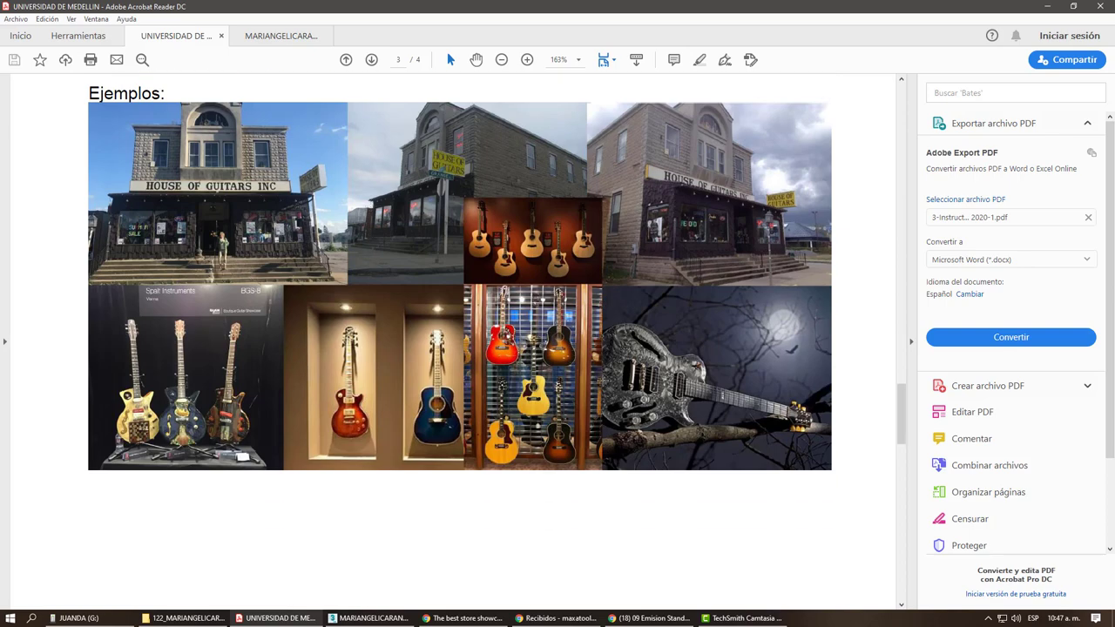
pyautogui.scroll(-3, 688, 344)
pyautogui.scroll(-5, 693, 339)
pyautogui.scroll(-5, 686, 317)
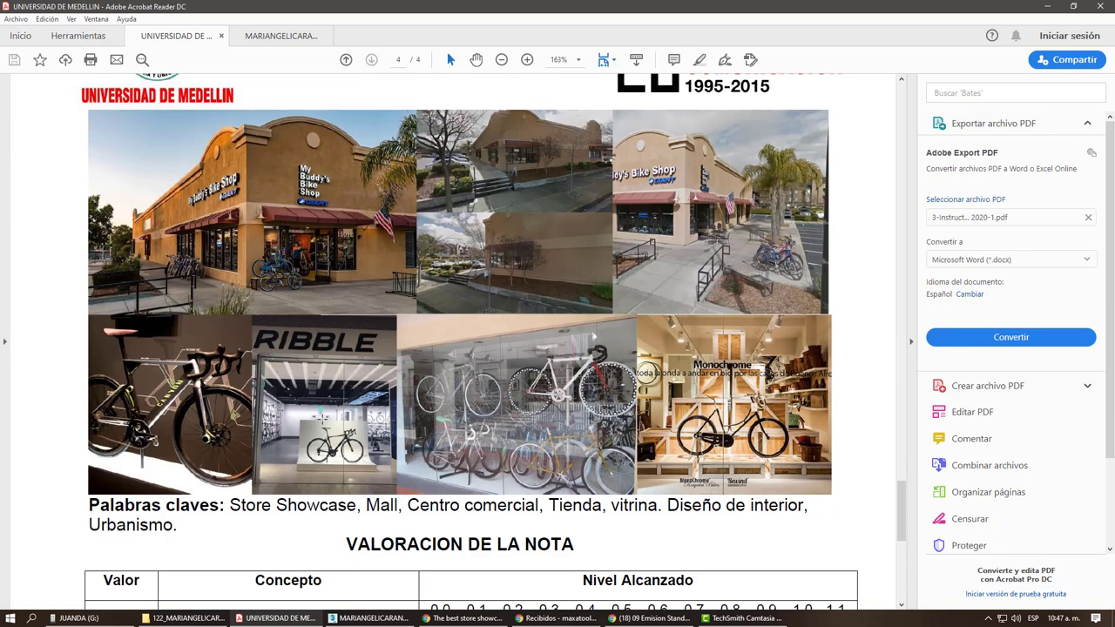
pyautogui.scroll(-3, 481, 240)
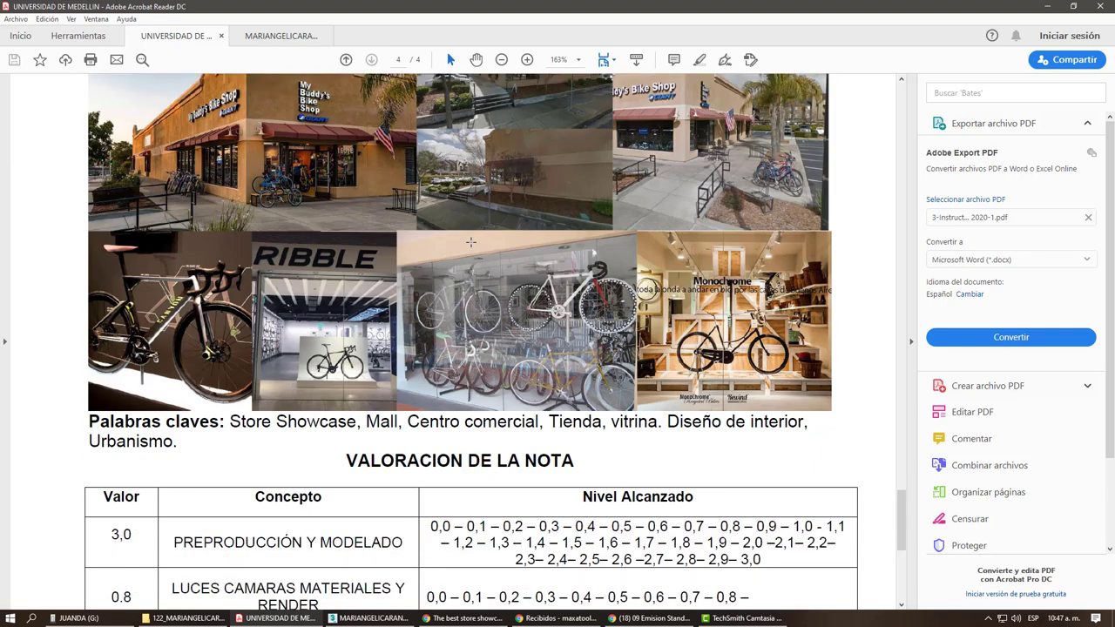
# Step: Scroll back to the top of page 1 showing the Tercer Seguimiento value and dates
pyautogui.scroll(2, 488, 340)
pyautogui.scroll(-4, 488, 339)
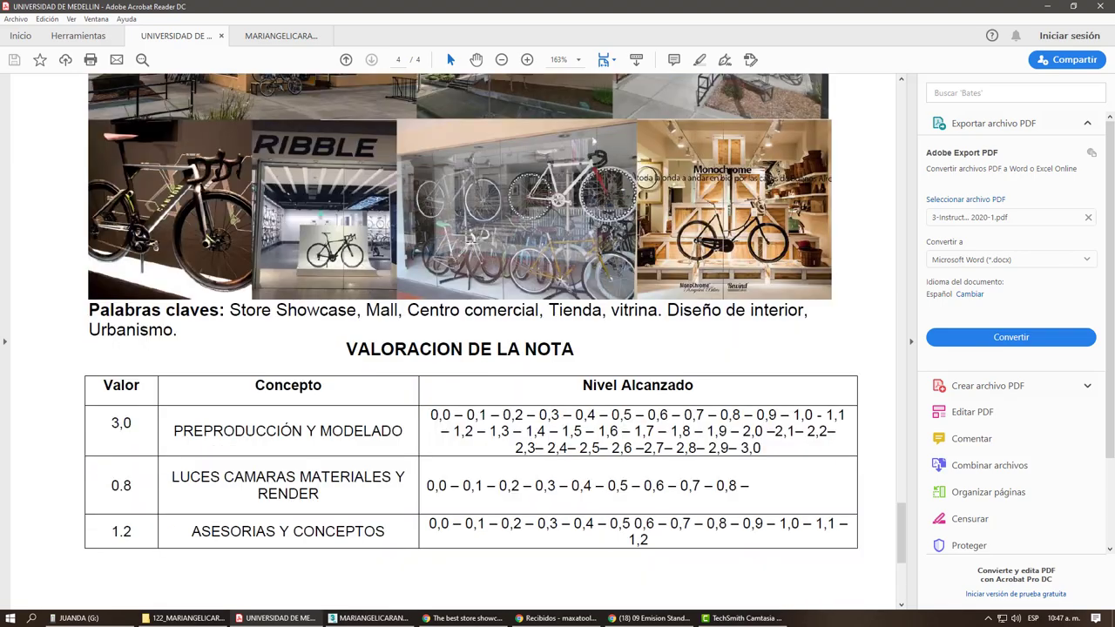
pyautogui.scroll(5, 453, 236)
pyautogui.scroll(5, 453, 235)
pyautogui.scroll(5, 453, 235)
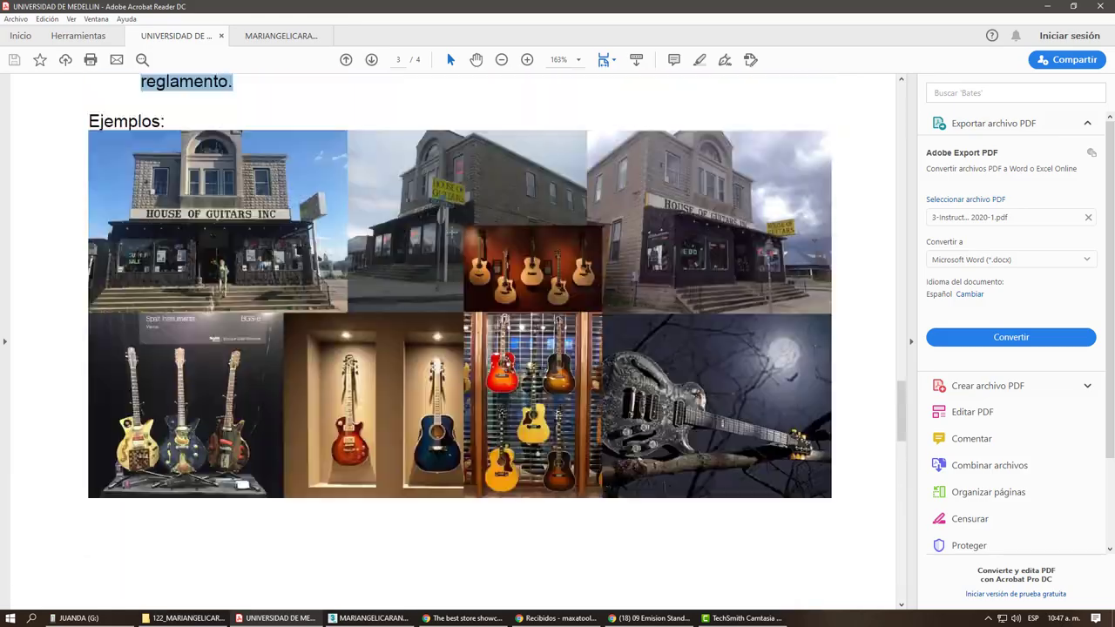
pyautogui.scroll(5, 447, 229)
pyautogui.scroll(5, 446, 229)
pyautogui.scroll(5, 440, 218)
pyautogui.scroll(5, 436, 209)
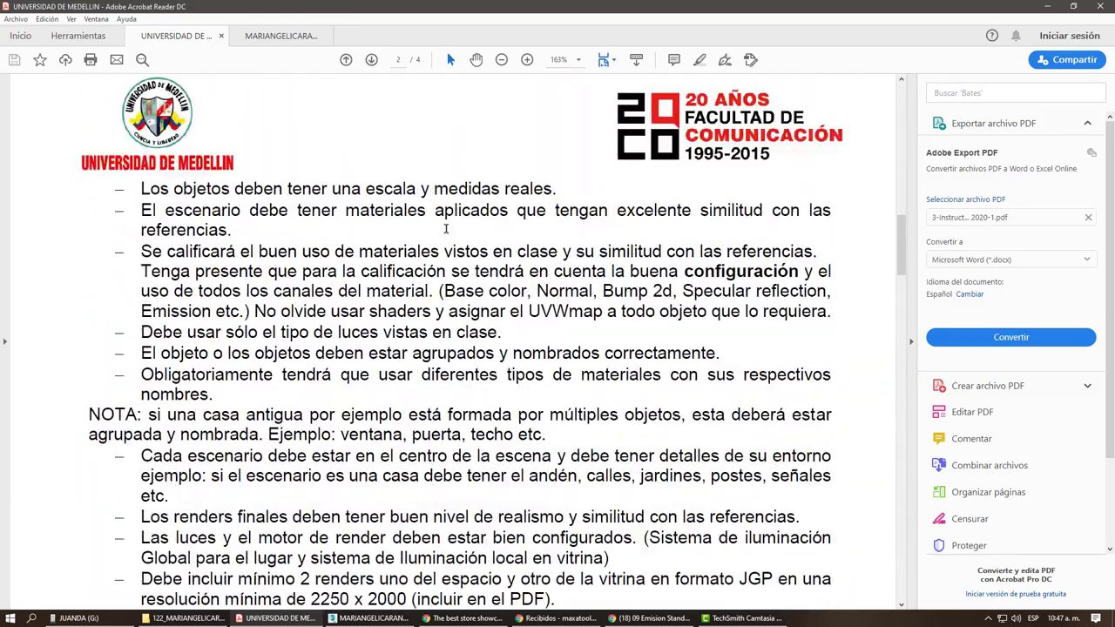
pyautogui.scroll(5, 428, 195)
pyautogui.scroll(5, 427, 194)
pyautogui.scroll(3, 336, 75)
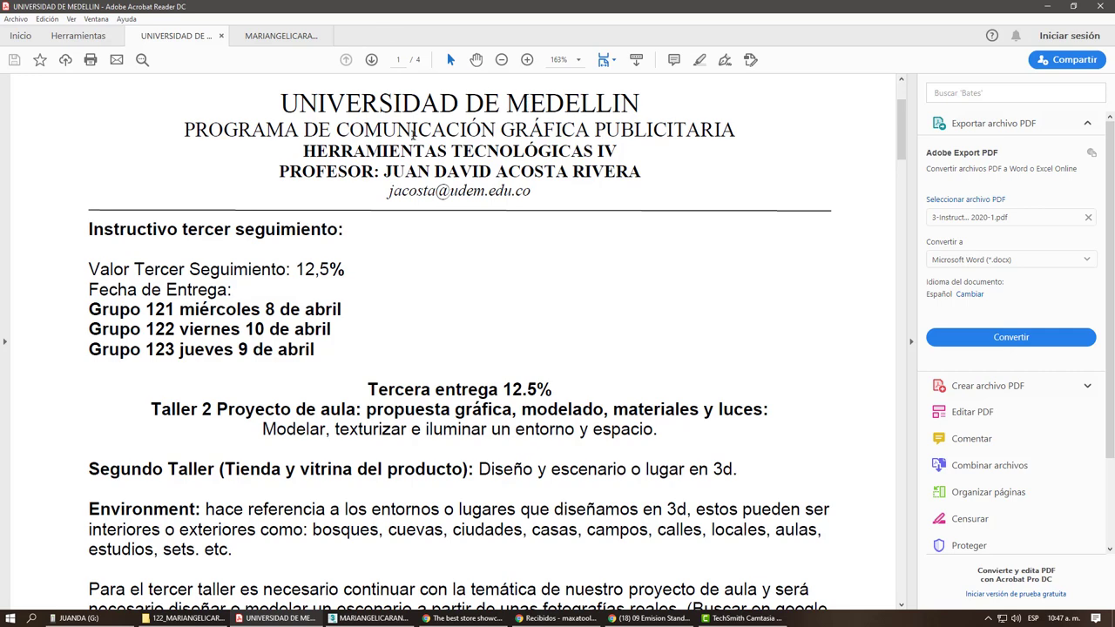
# Step: Cycle through the Chrome windows past Gmail to the paused 09 Emision Standard Surface video
pyautogui.click(466, 618)
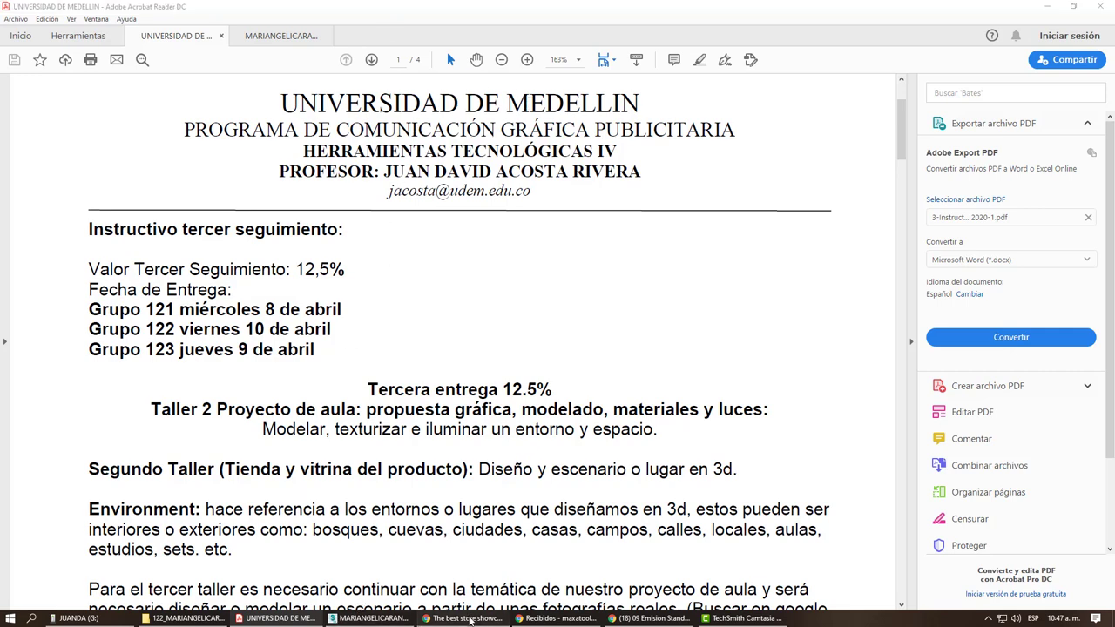
pyautogui.click(534, 618)
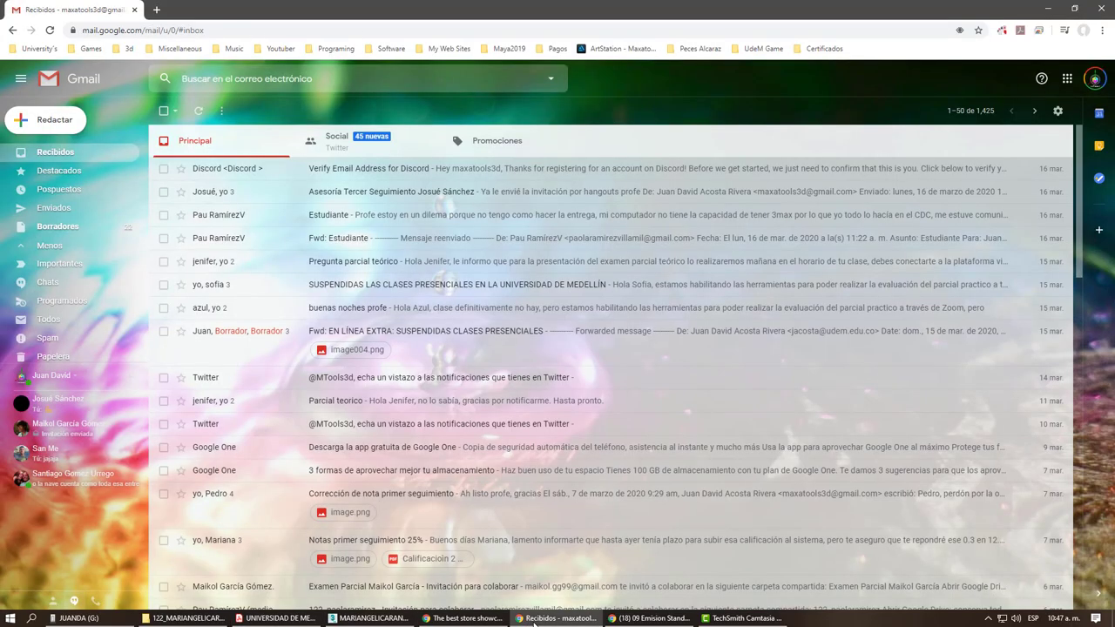
pyautogui.click(654, 618)
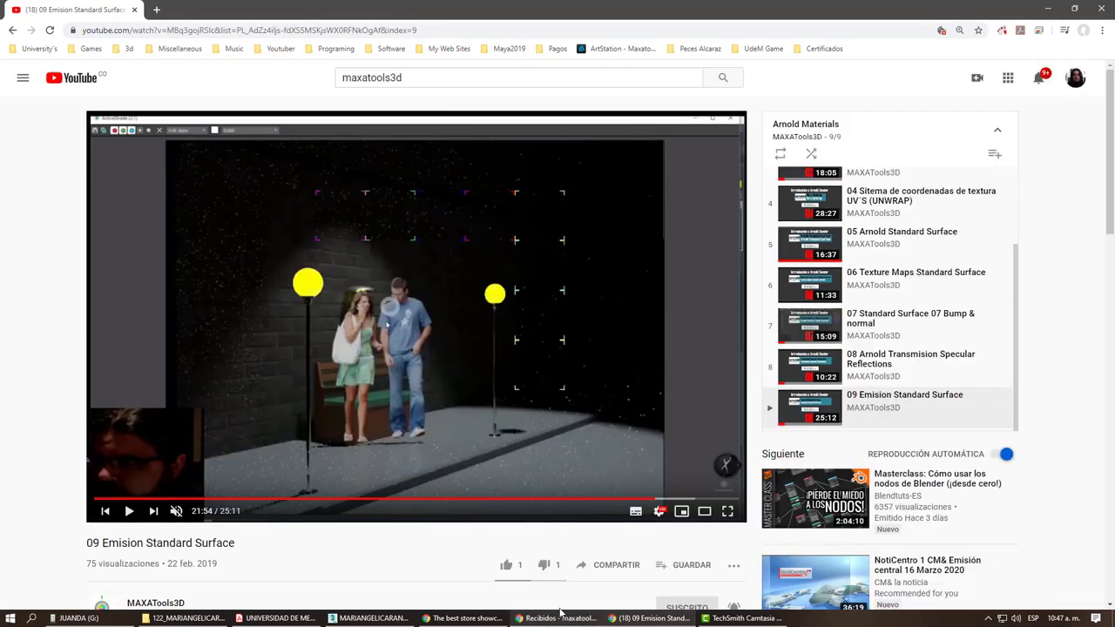